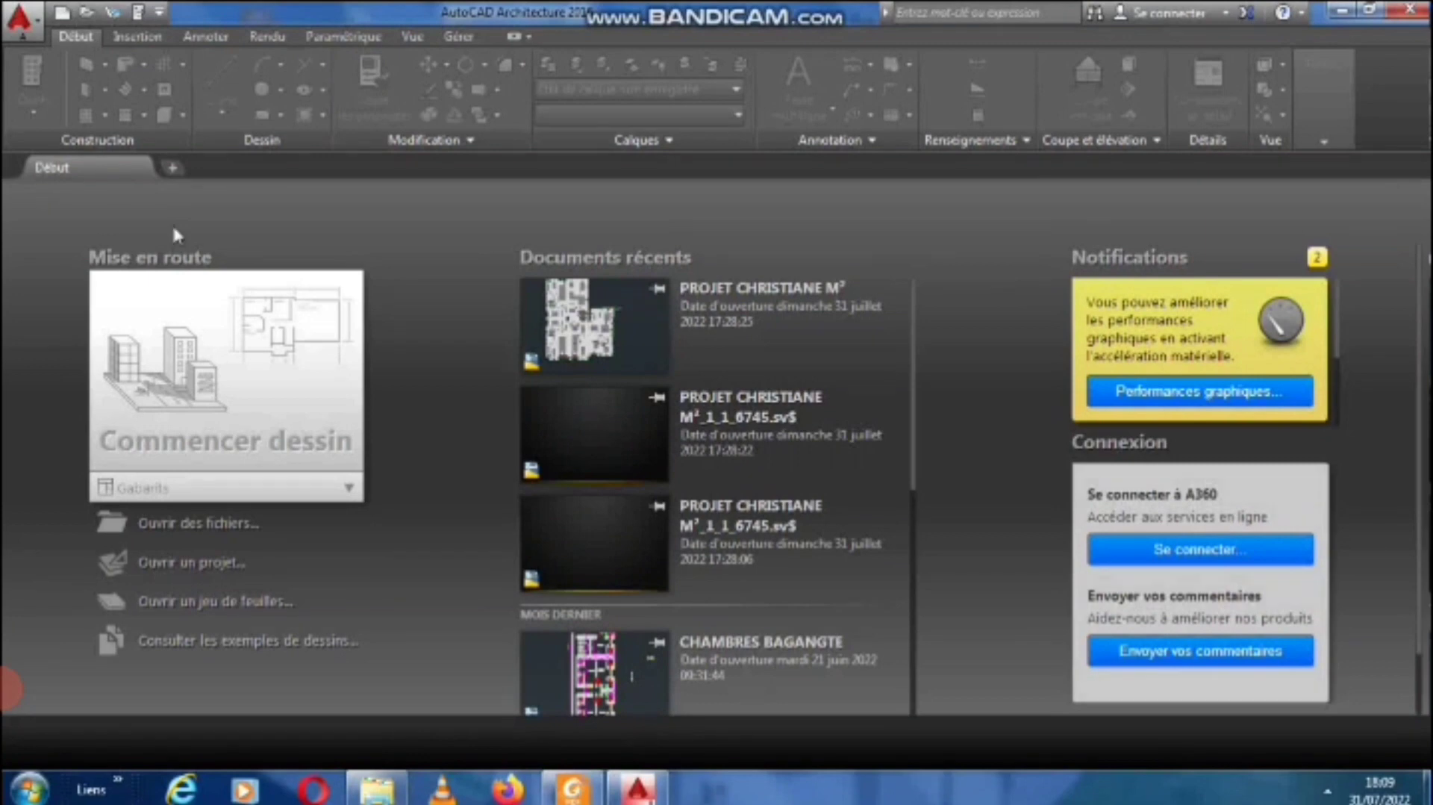
Start a new blank drawing and close the tool palettes window.
click(206, 340)
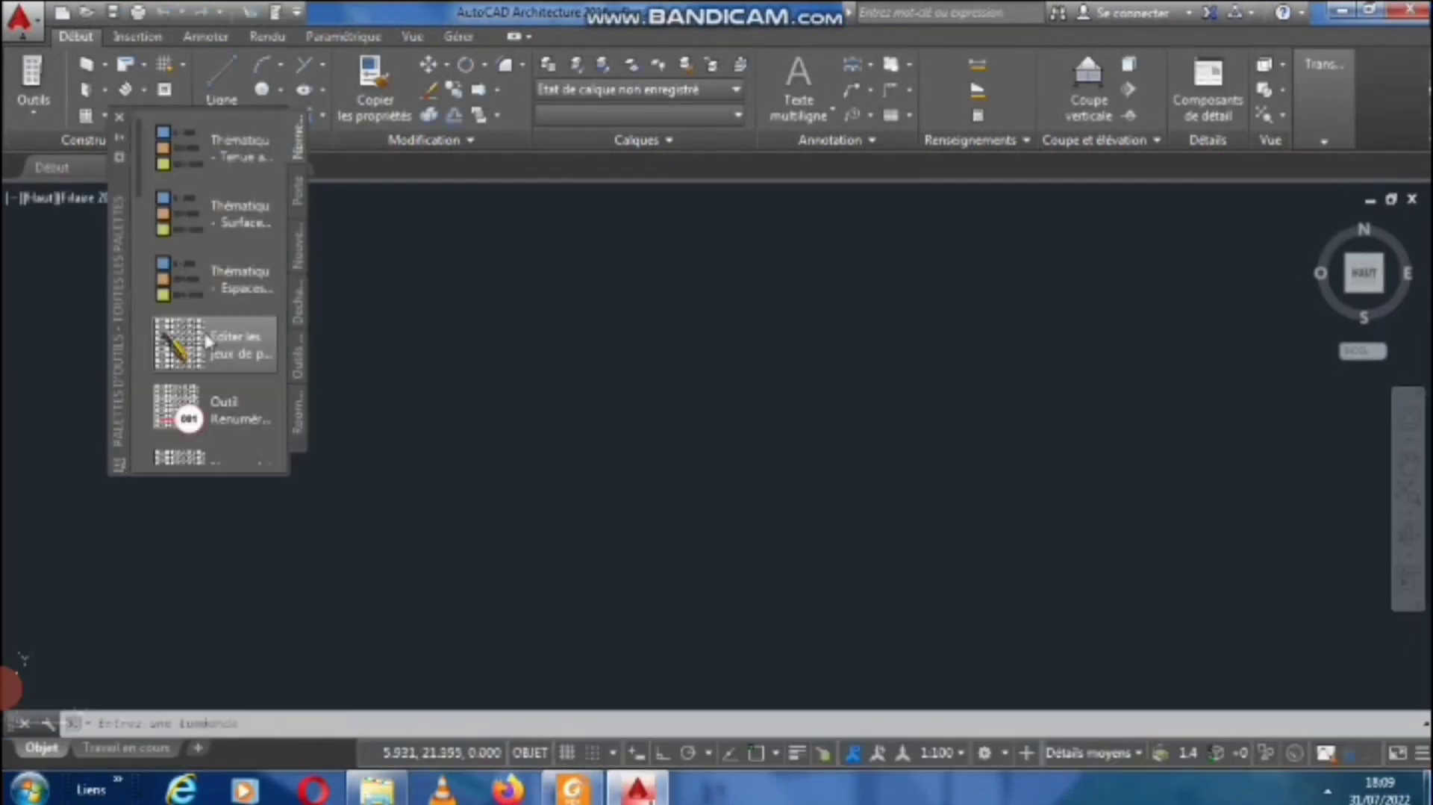
click(118, 118)
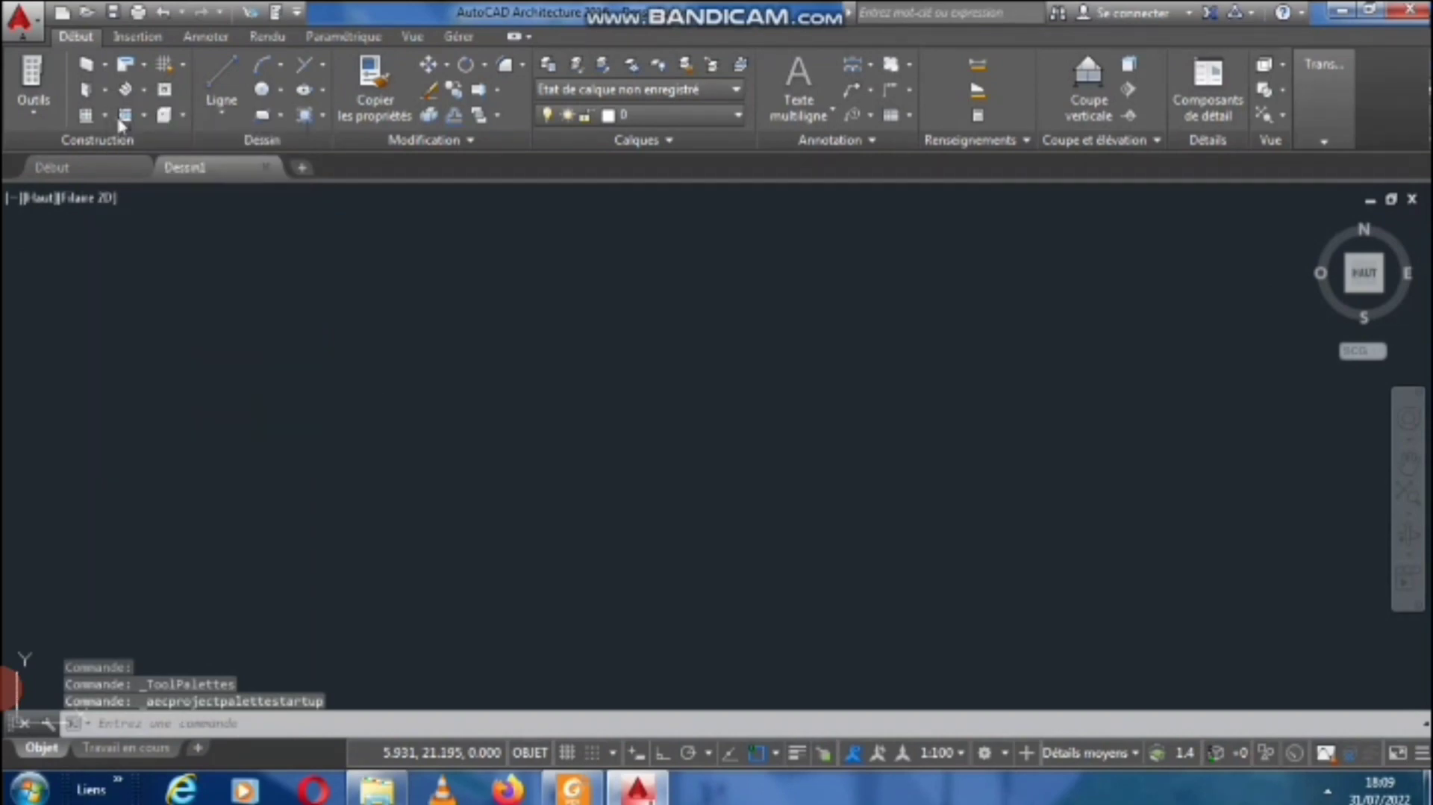
Make the AutoCAD profile current in the program options and apply the change.
click(19, 19)
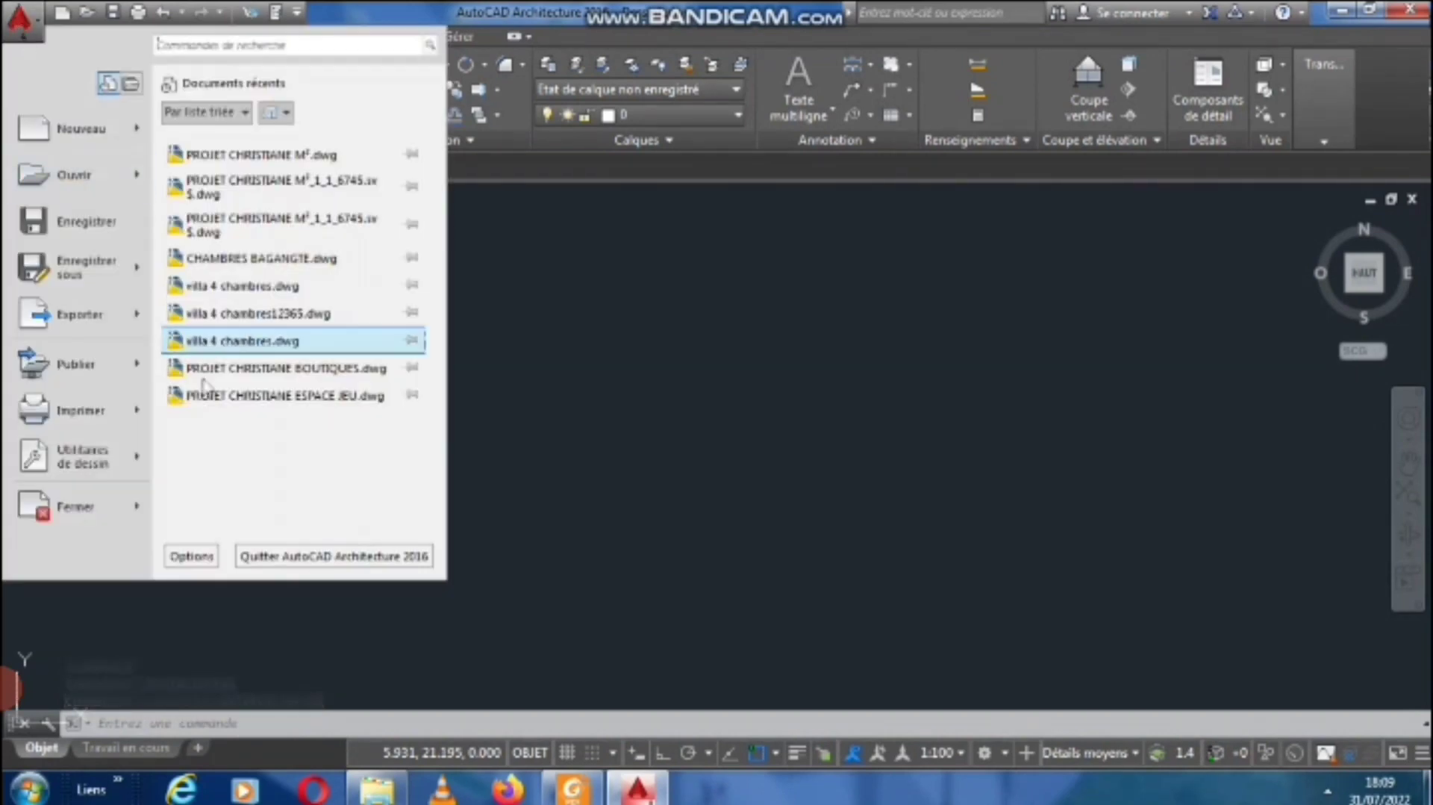
click(208, 556)
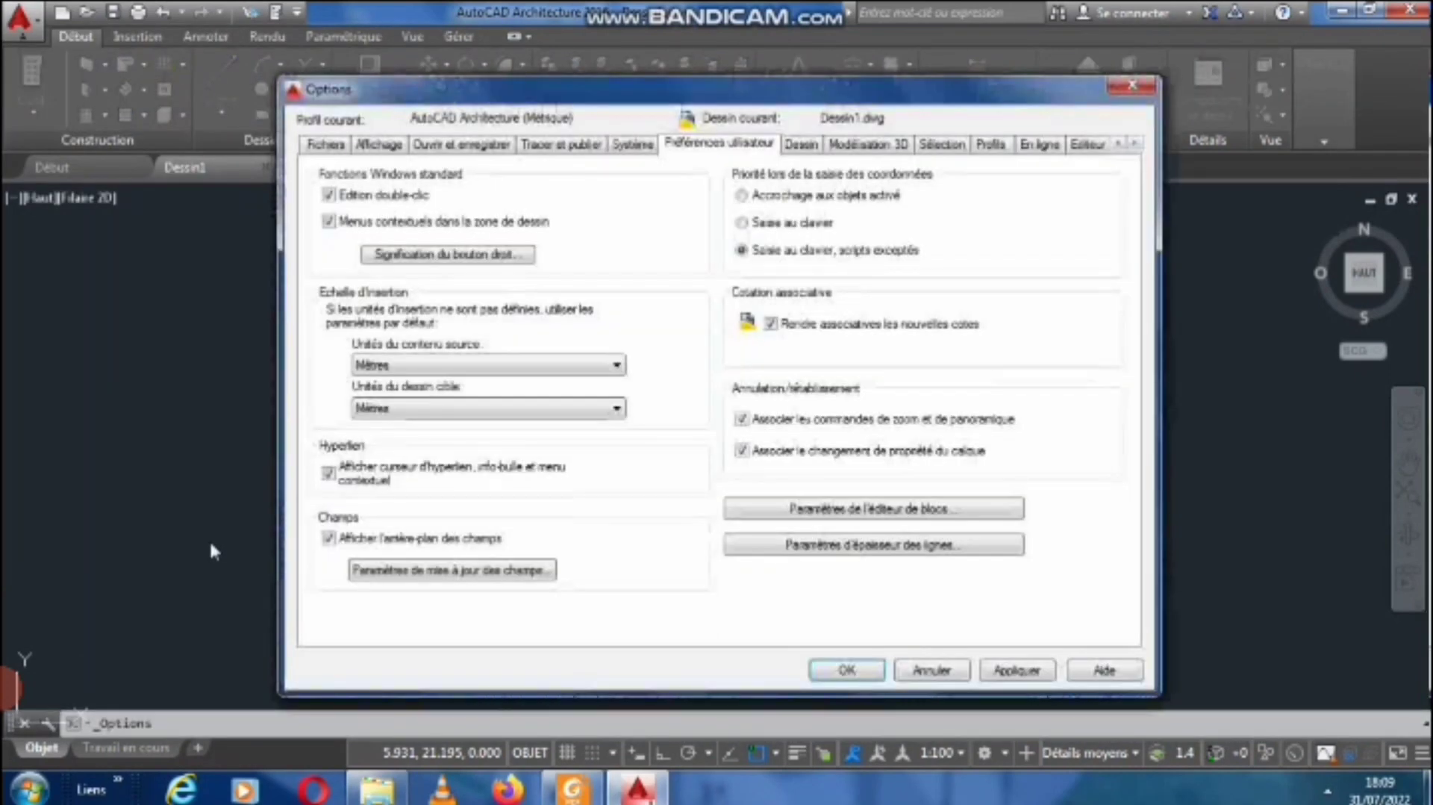
click(990, 144)
click(596, 197)
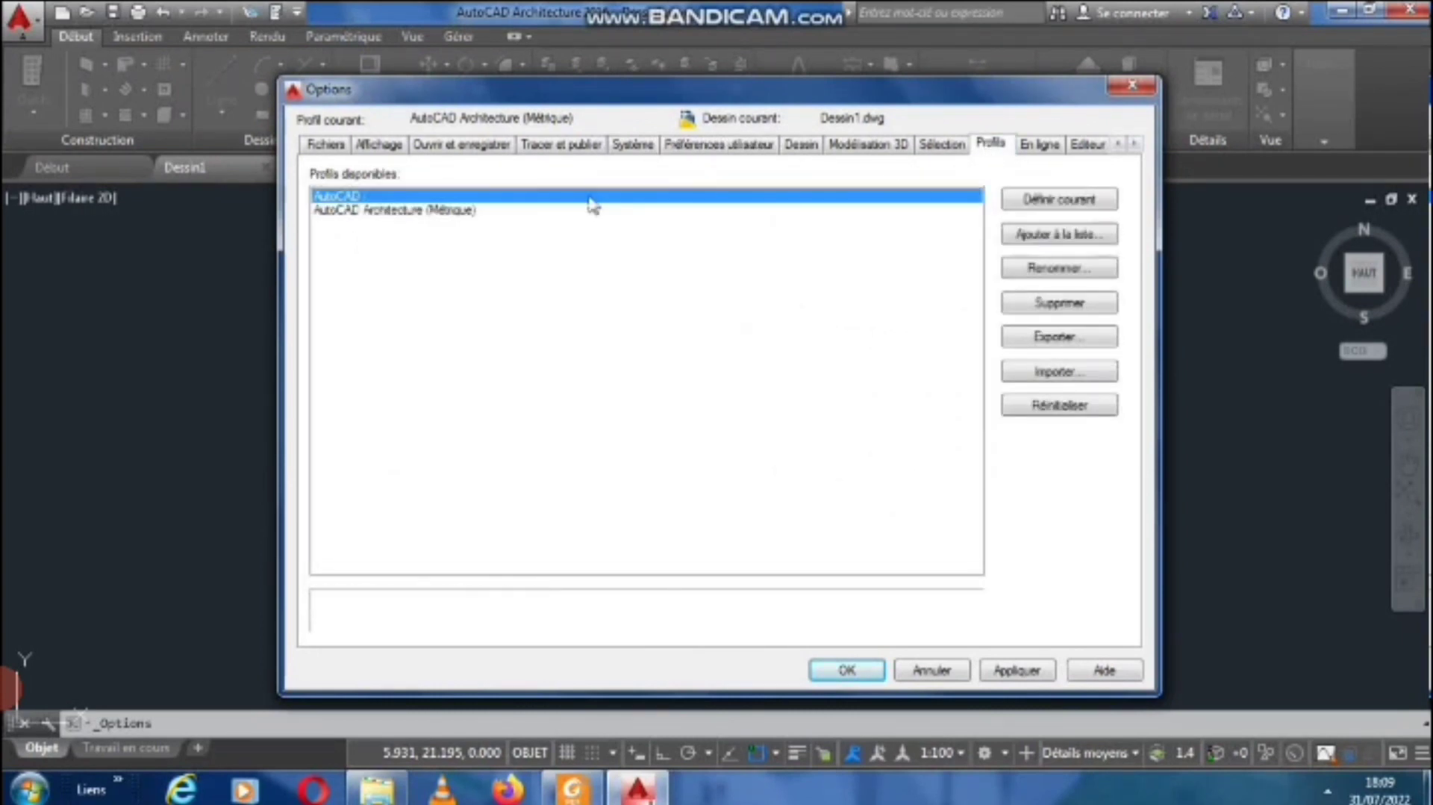
click(1056, 200)
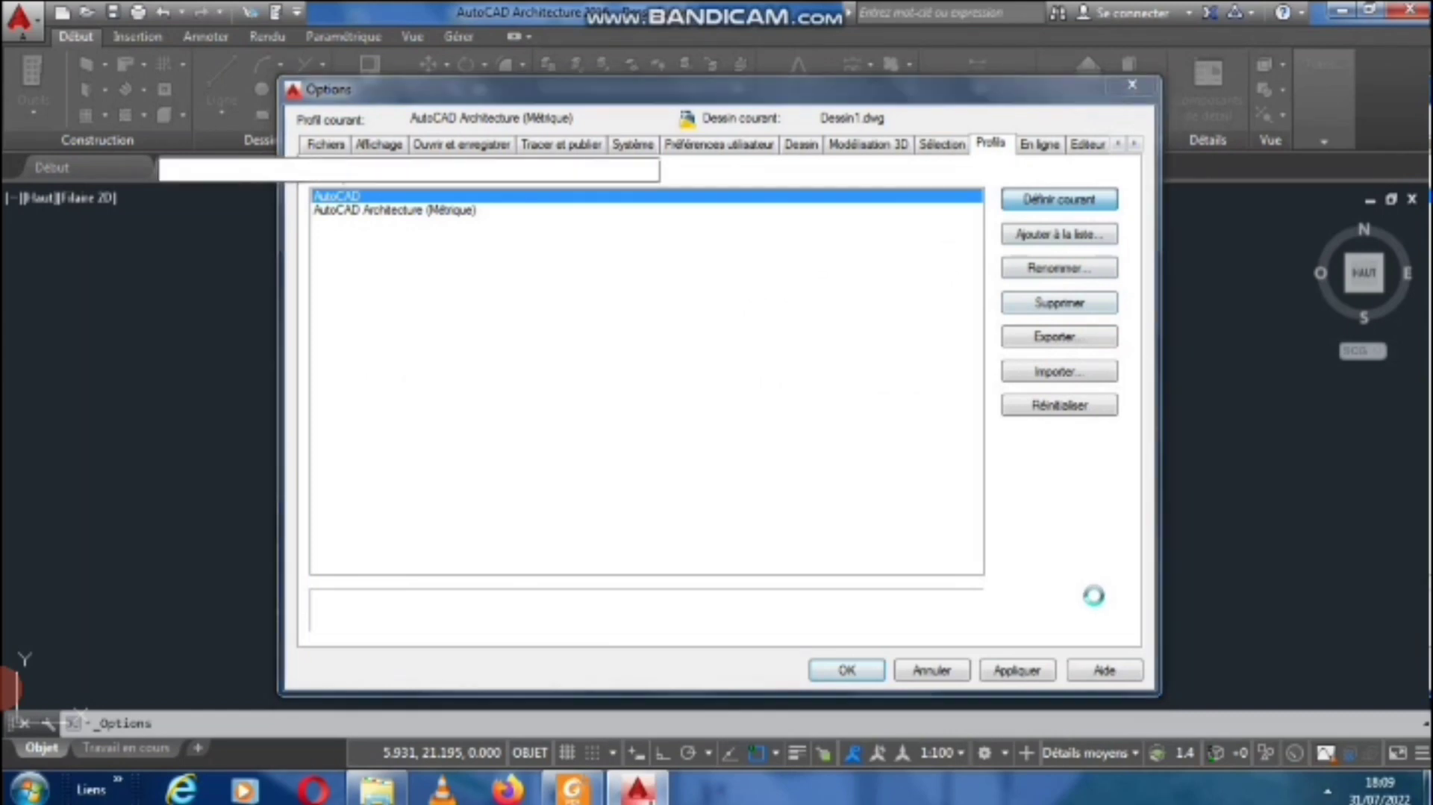
click(1020, 670)
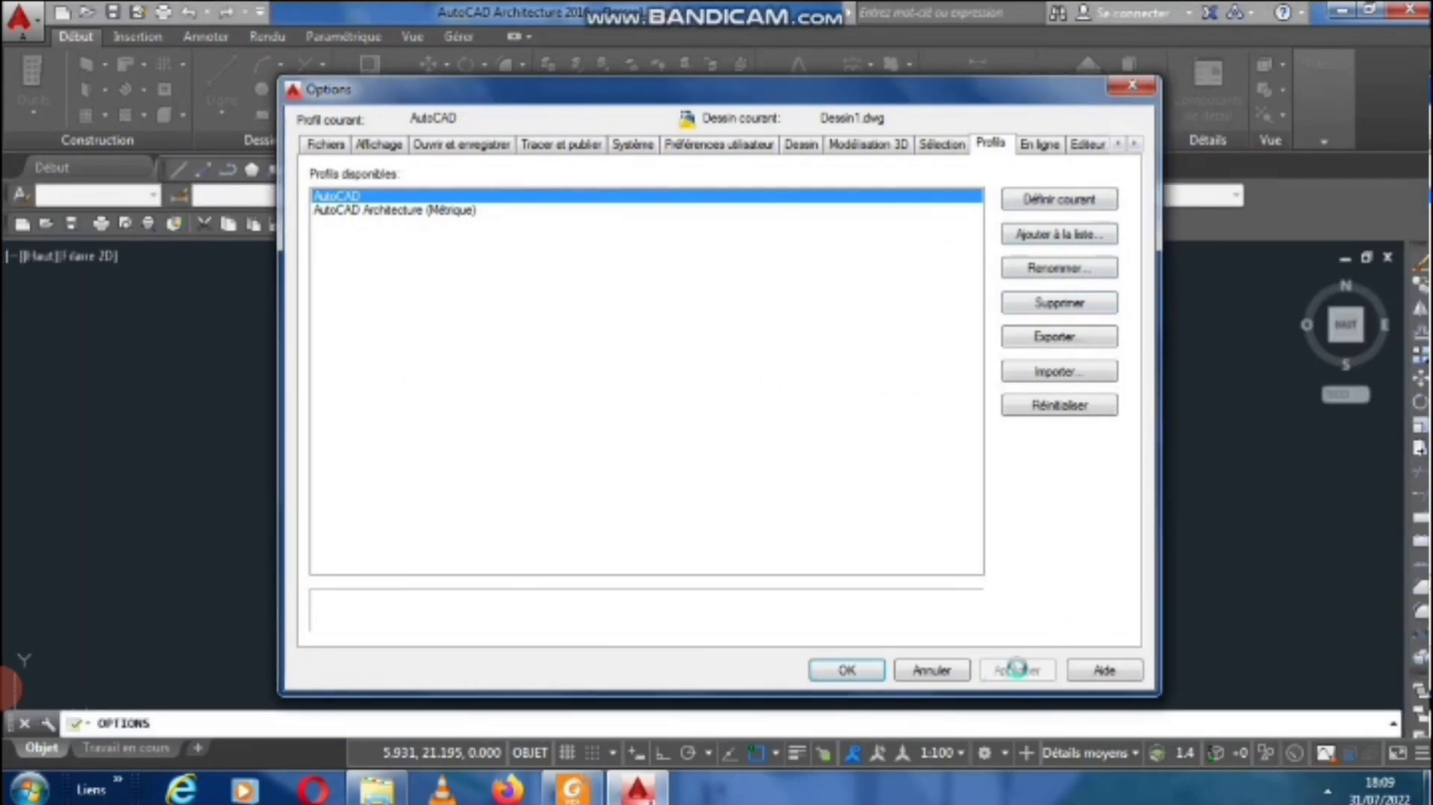
click(858, 671)
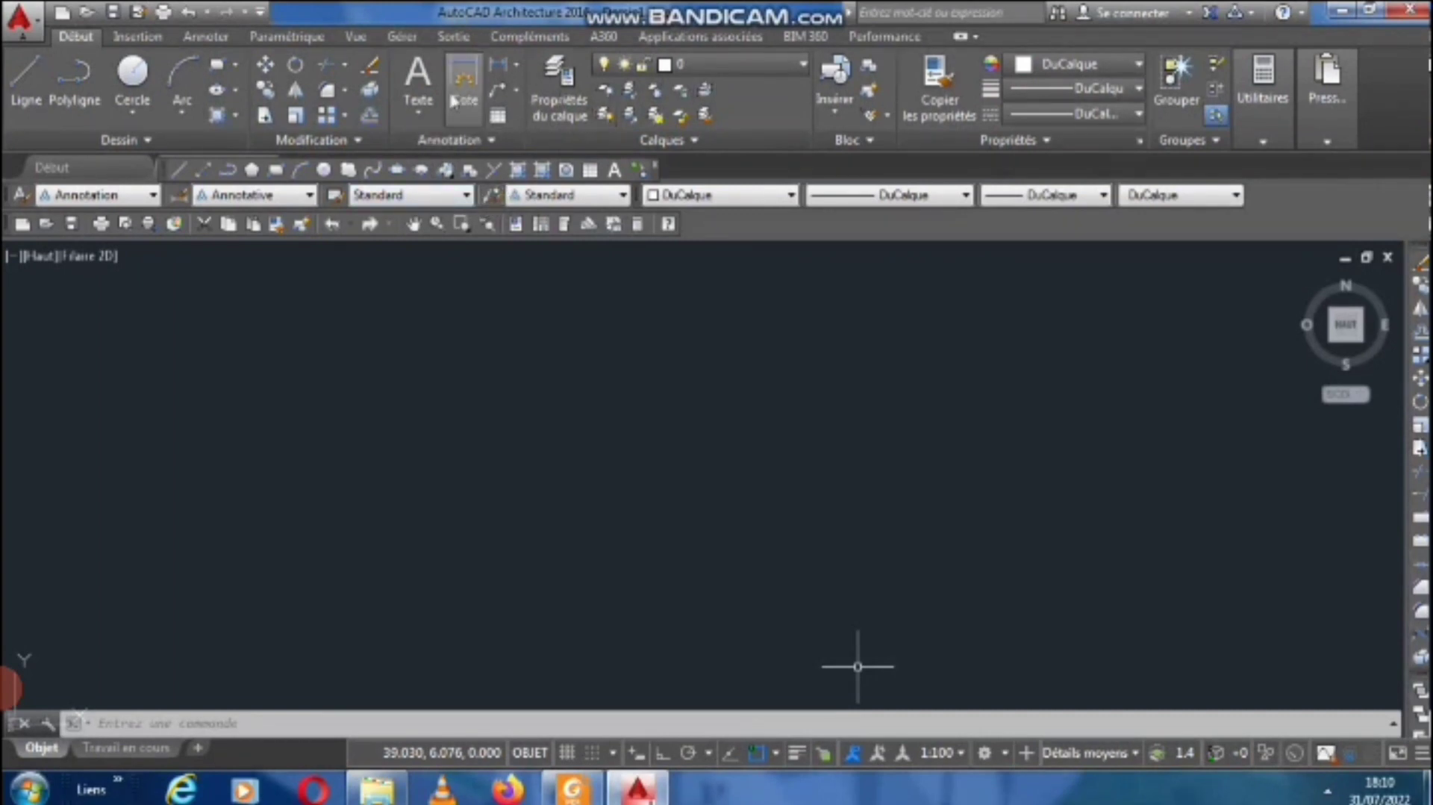
Examine the file commands for creating, opening and saving drawings, and the insertion and annotation tool sets.
click(21, 21)
mouse_move(84, 123)
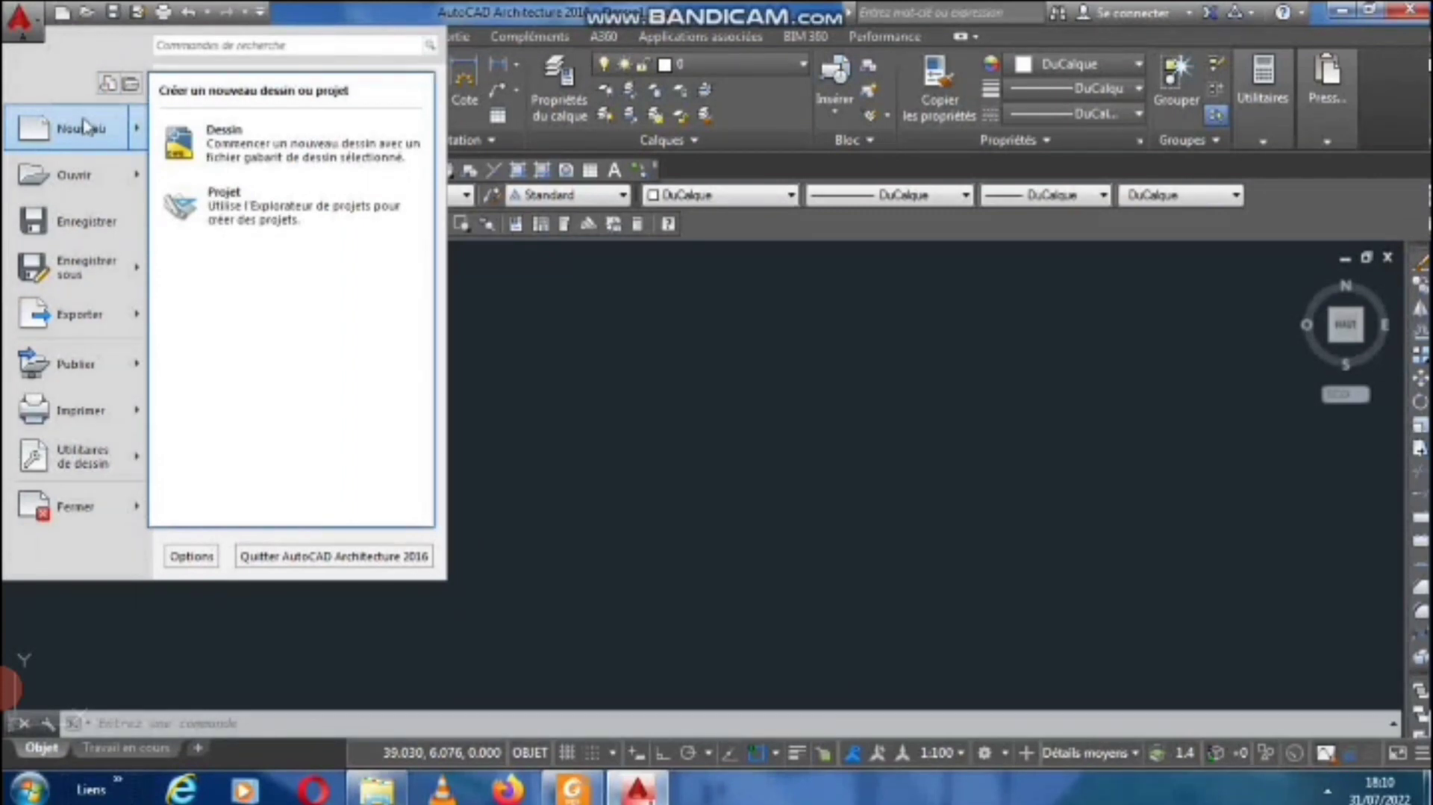
mouse_move(90, 178)
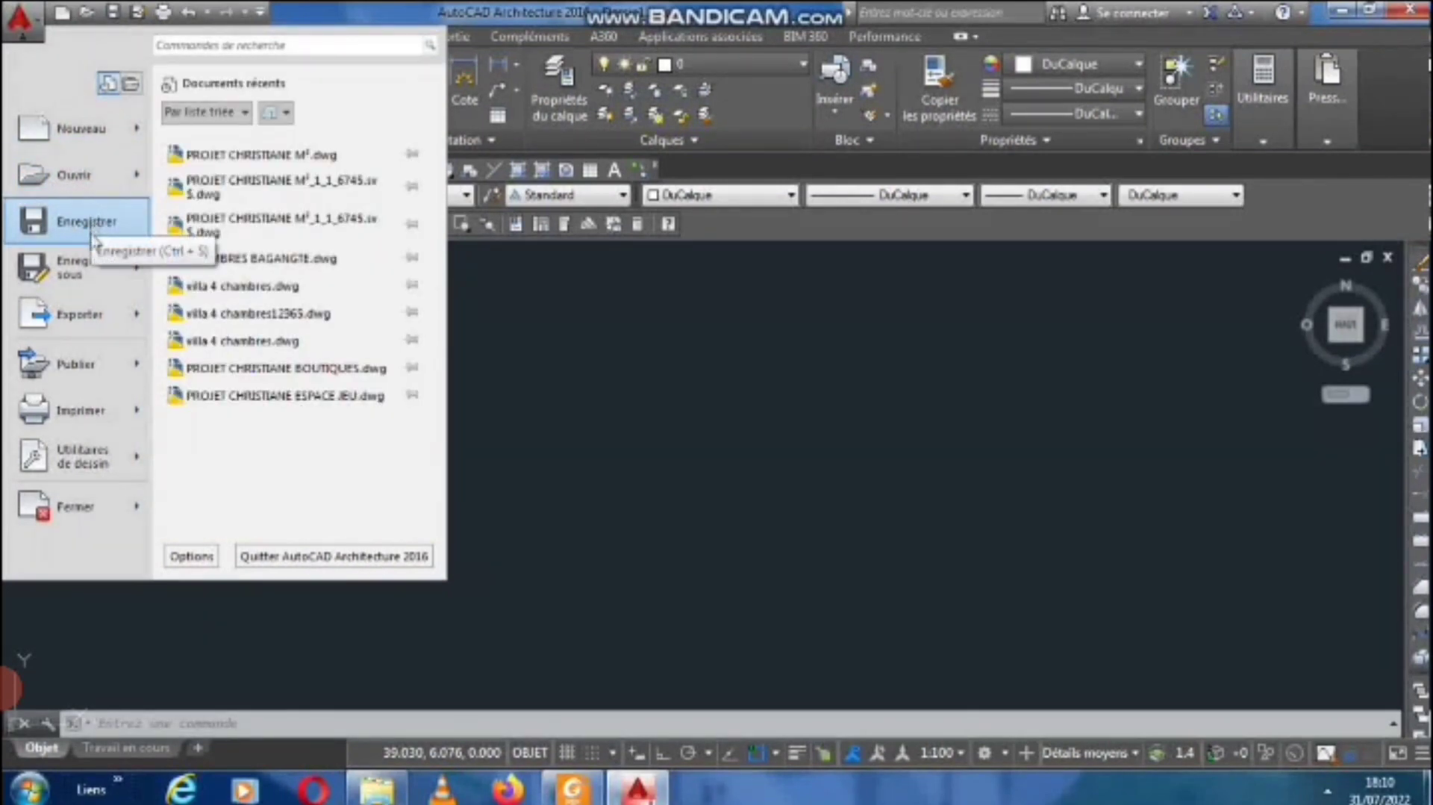
mouse_move(93, 278)
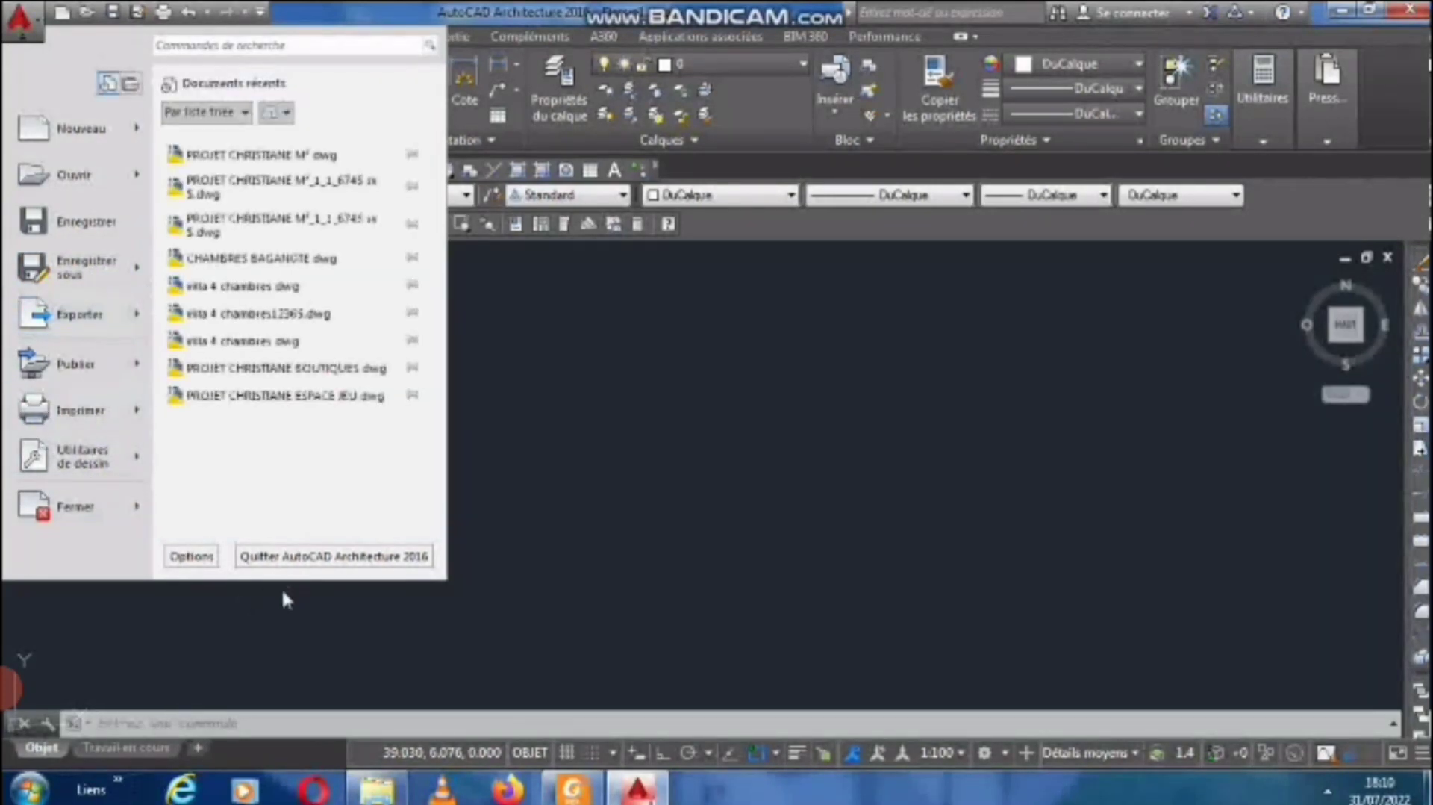
click(281, 588)
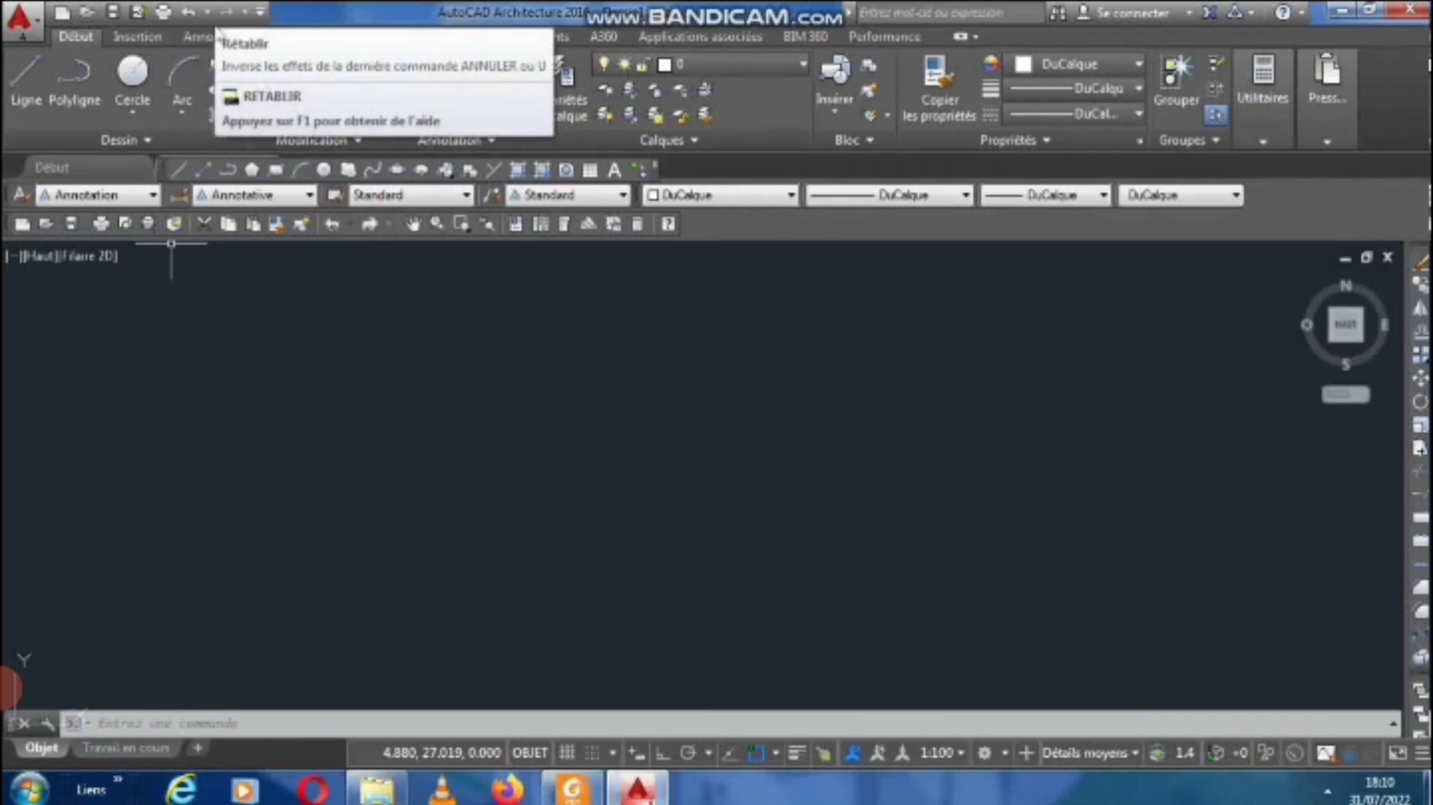
click(132, 38)
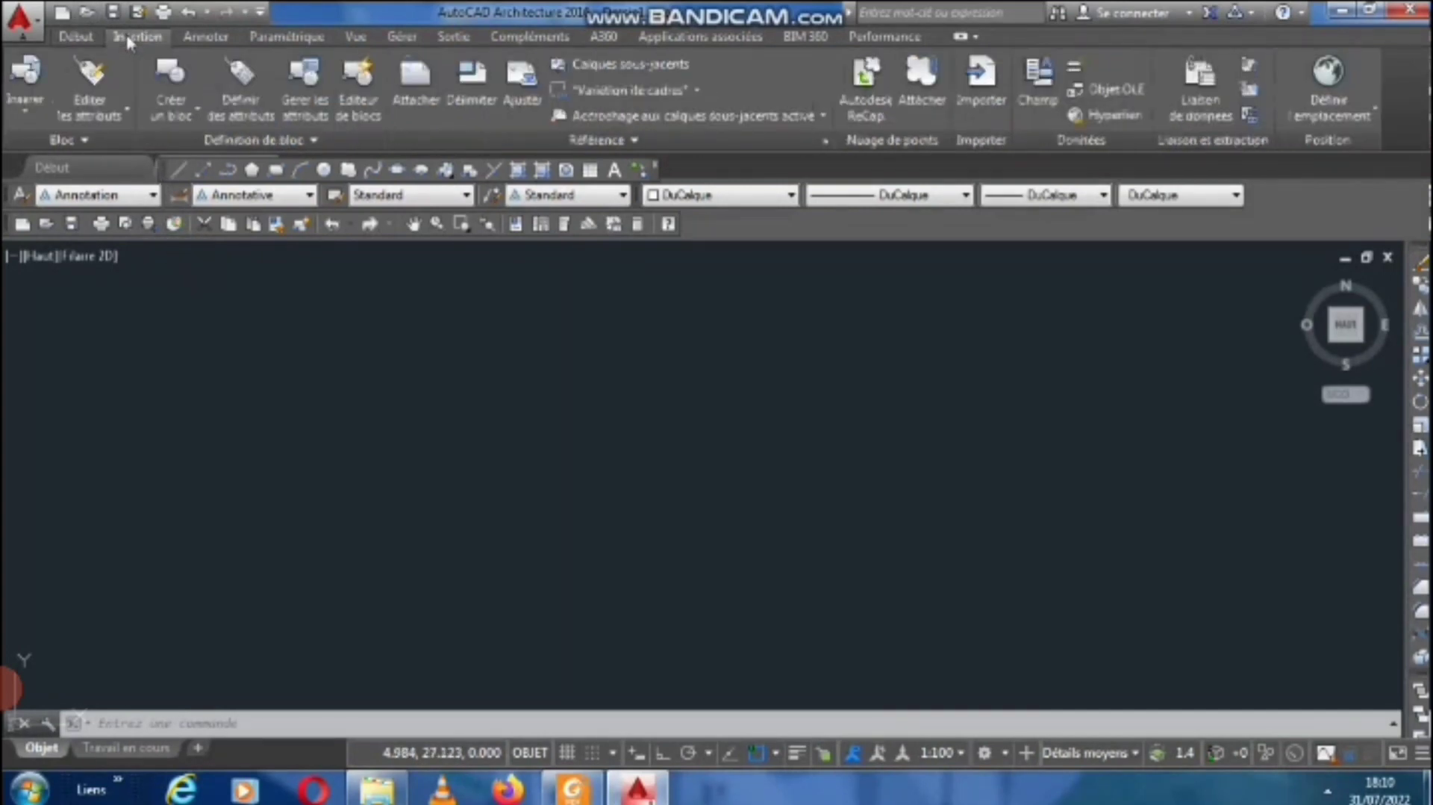
click(204, 36)
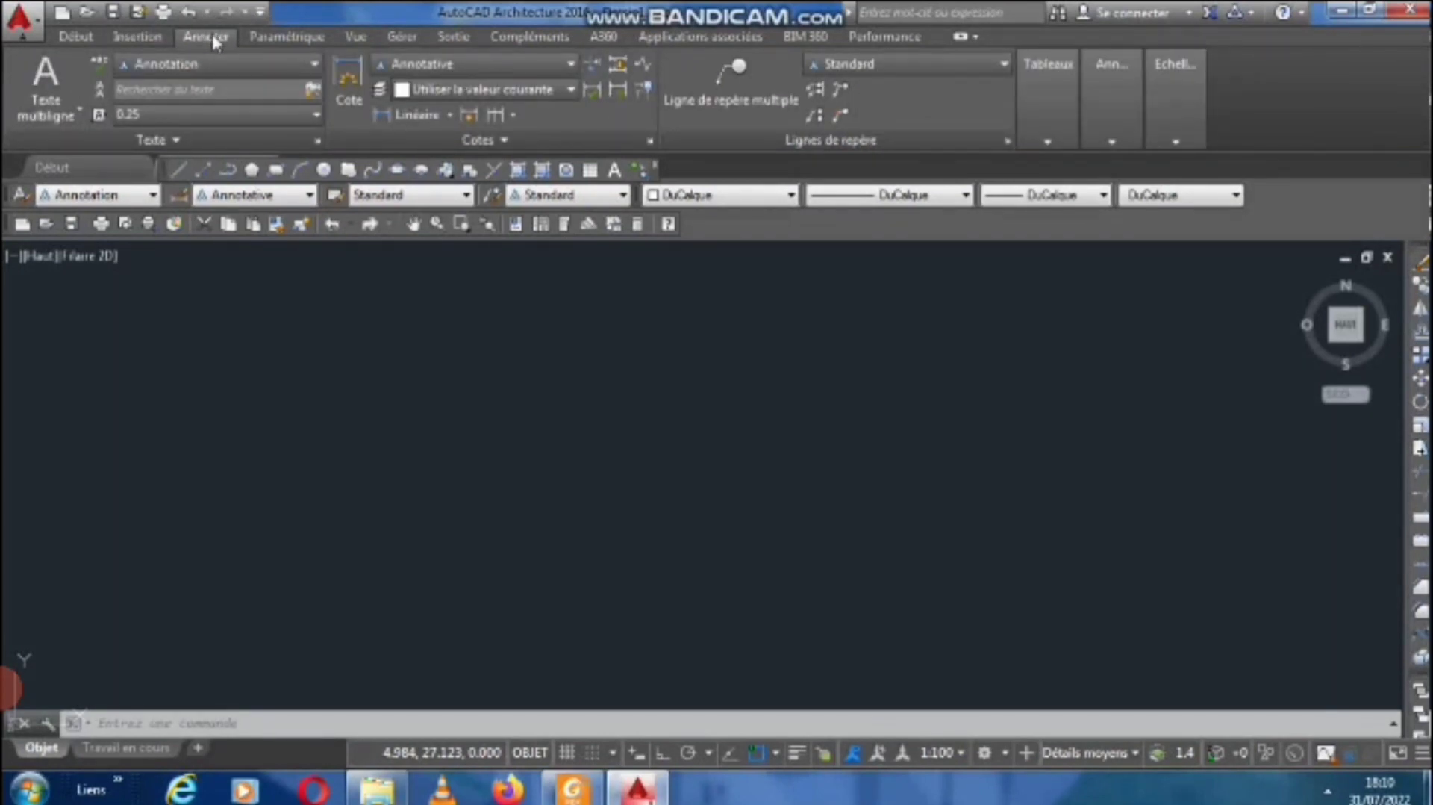
click(77, 37)
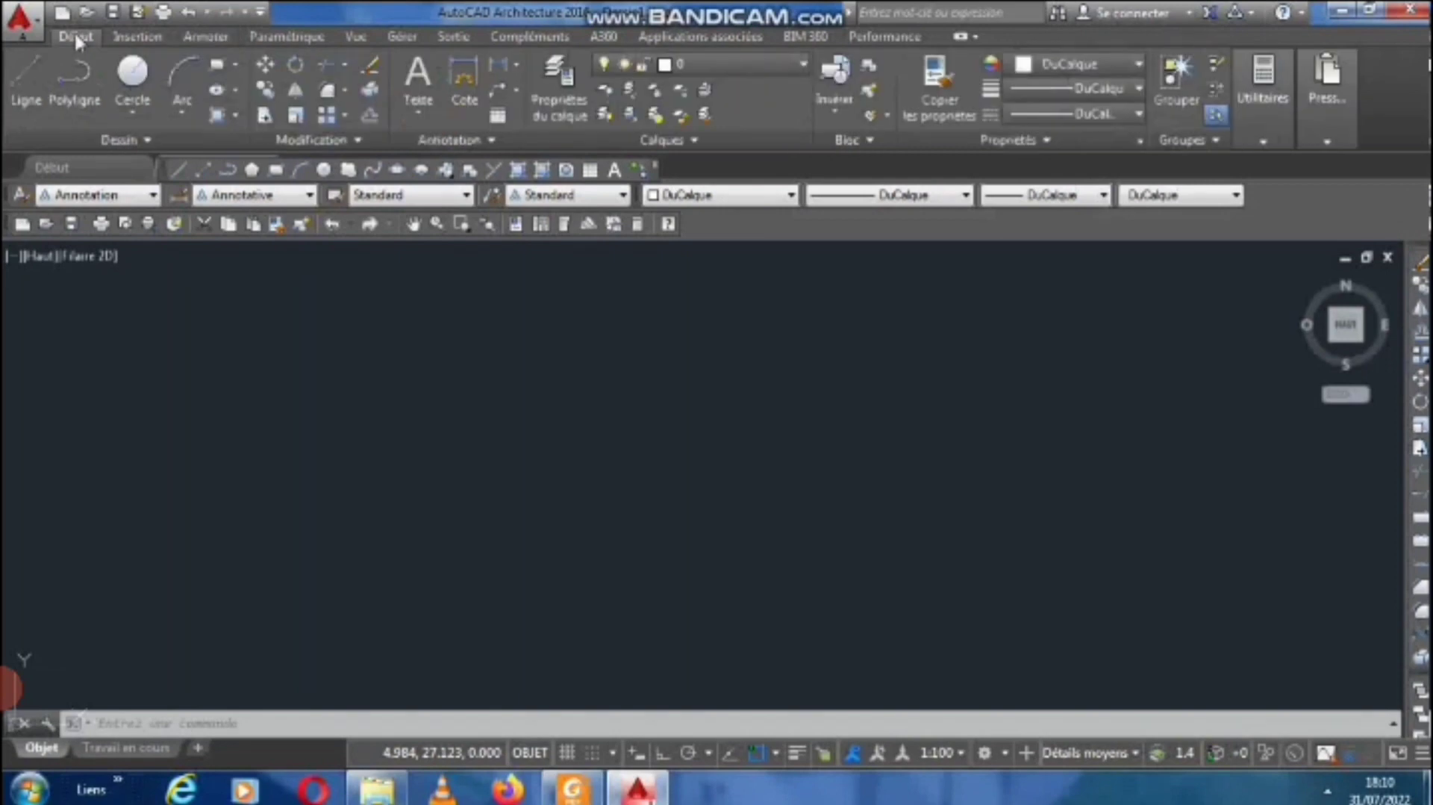
click(216, 39)
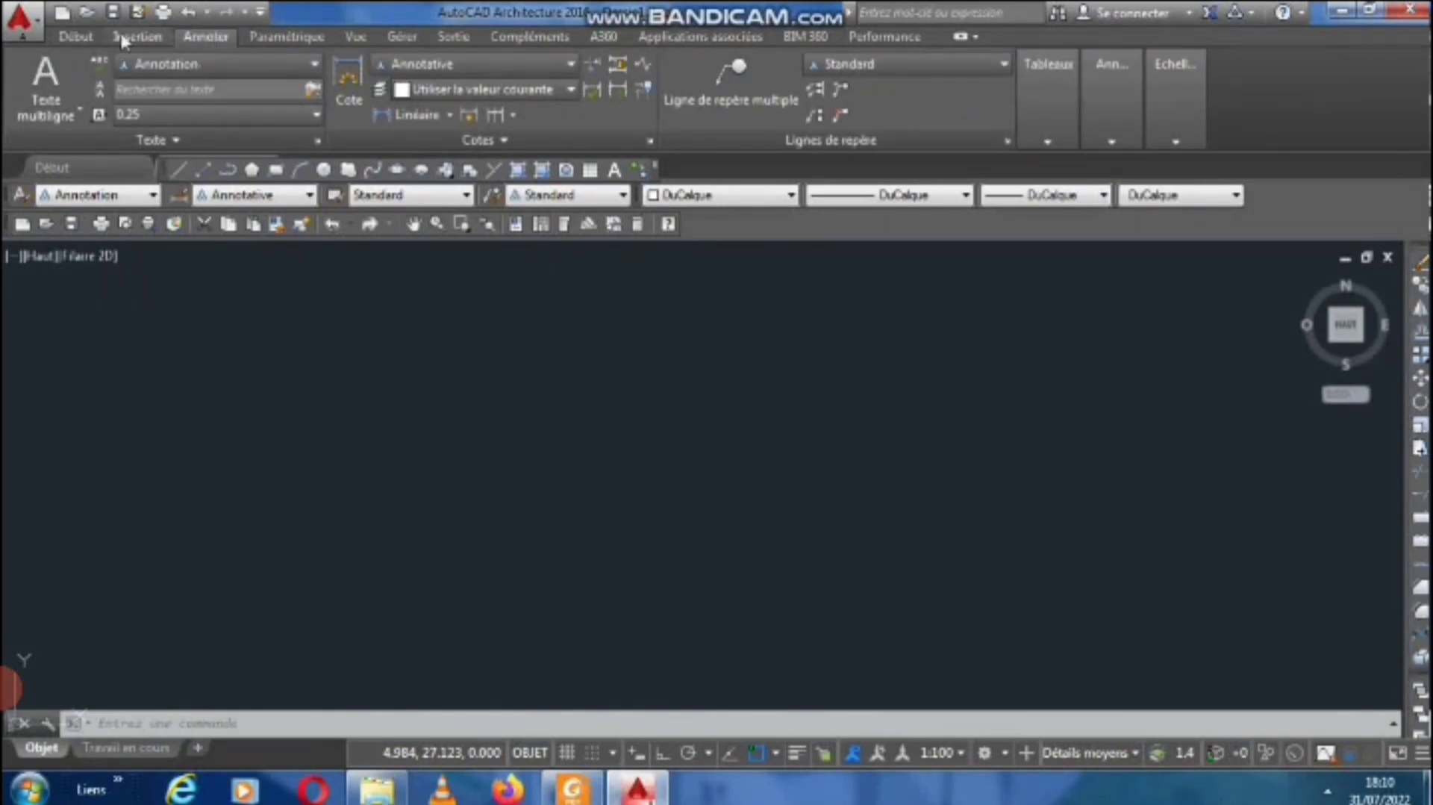
Draw a single near-vertical line in the empty drawing area, ending at about (13.1, 14.8).
click(77, 38)
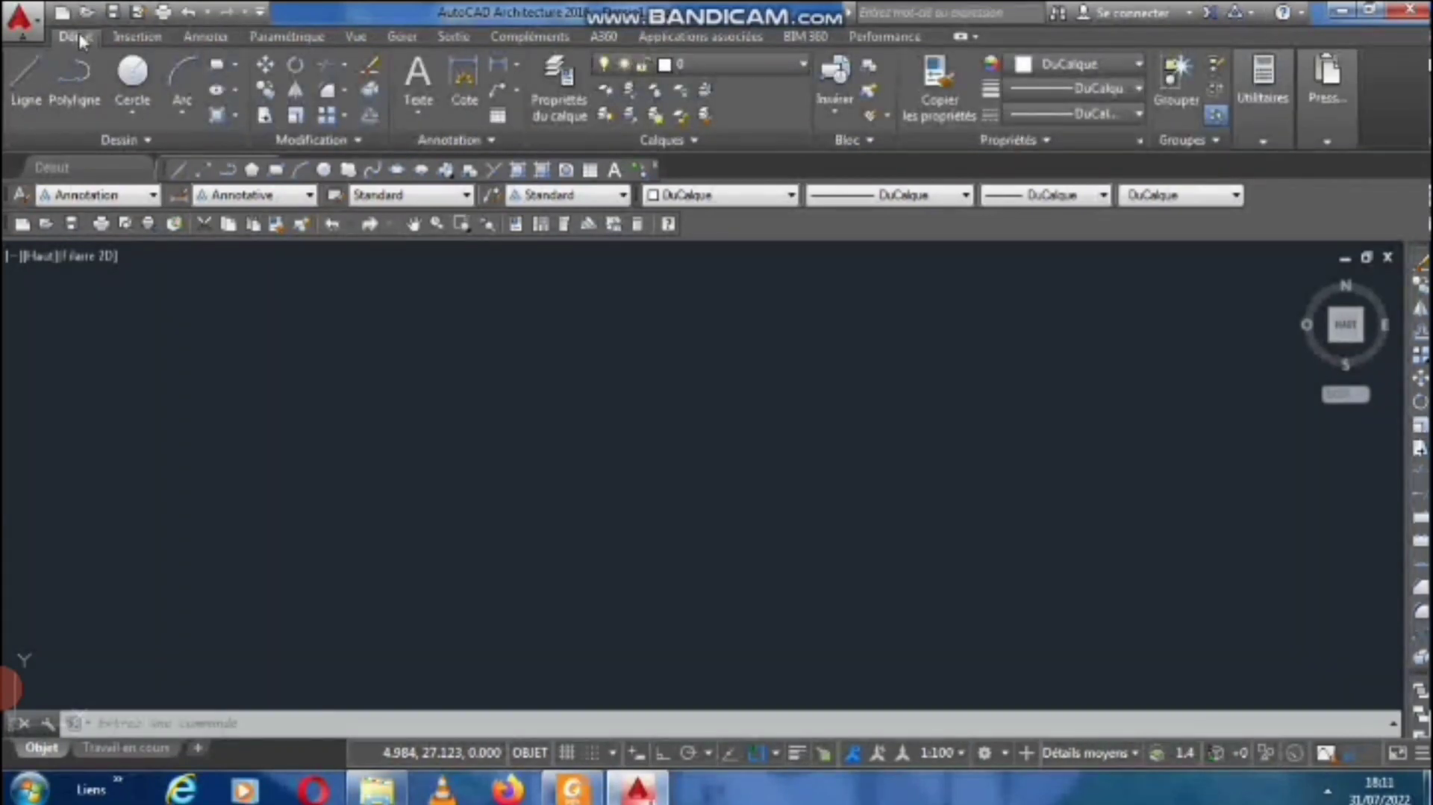
click(26, 90)
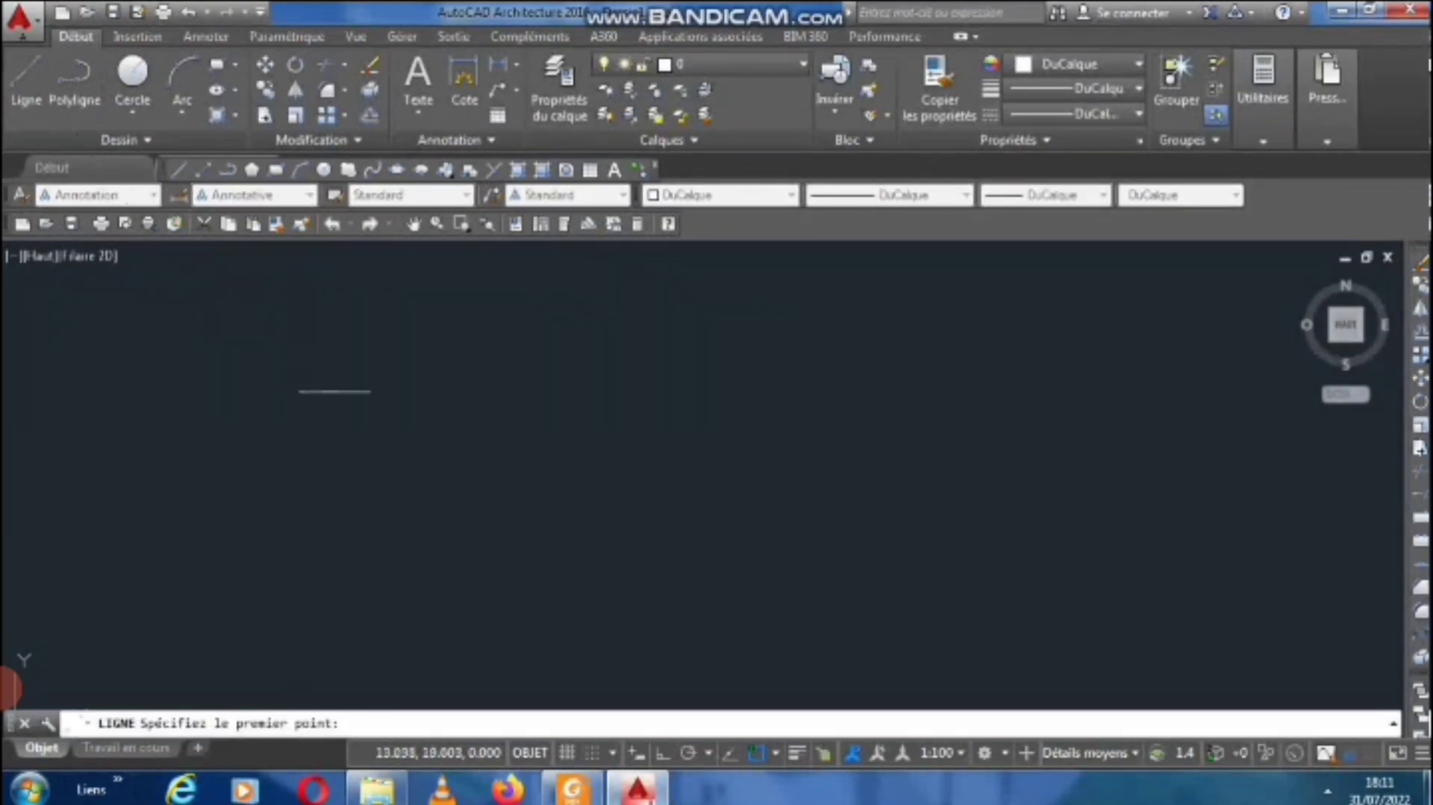
click(334, 372)
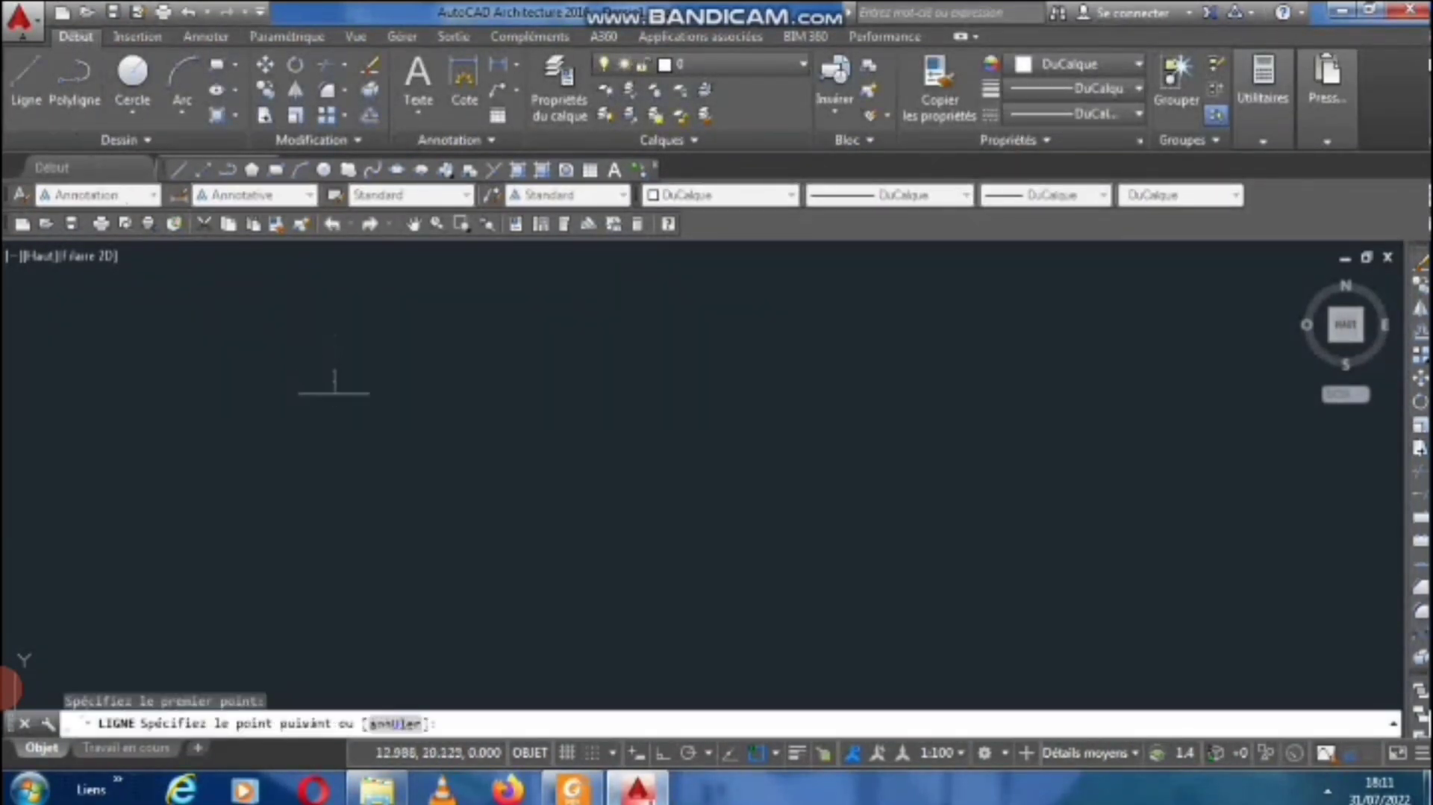
click(337, 490)
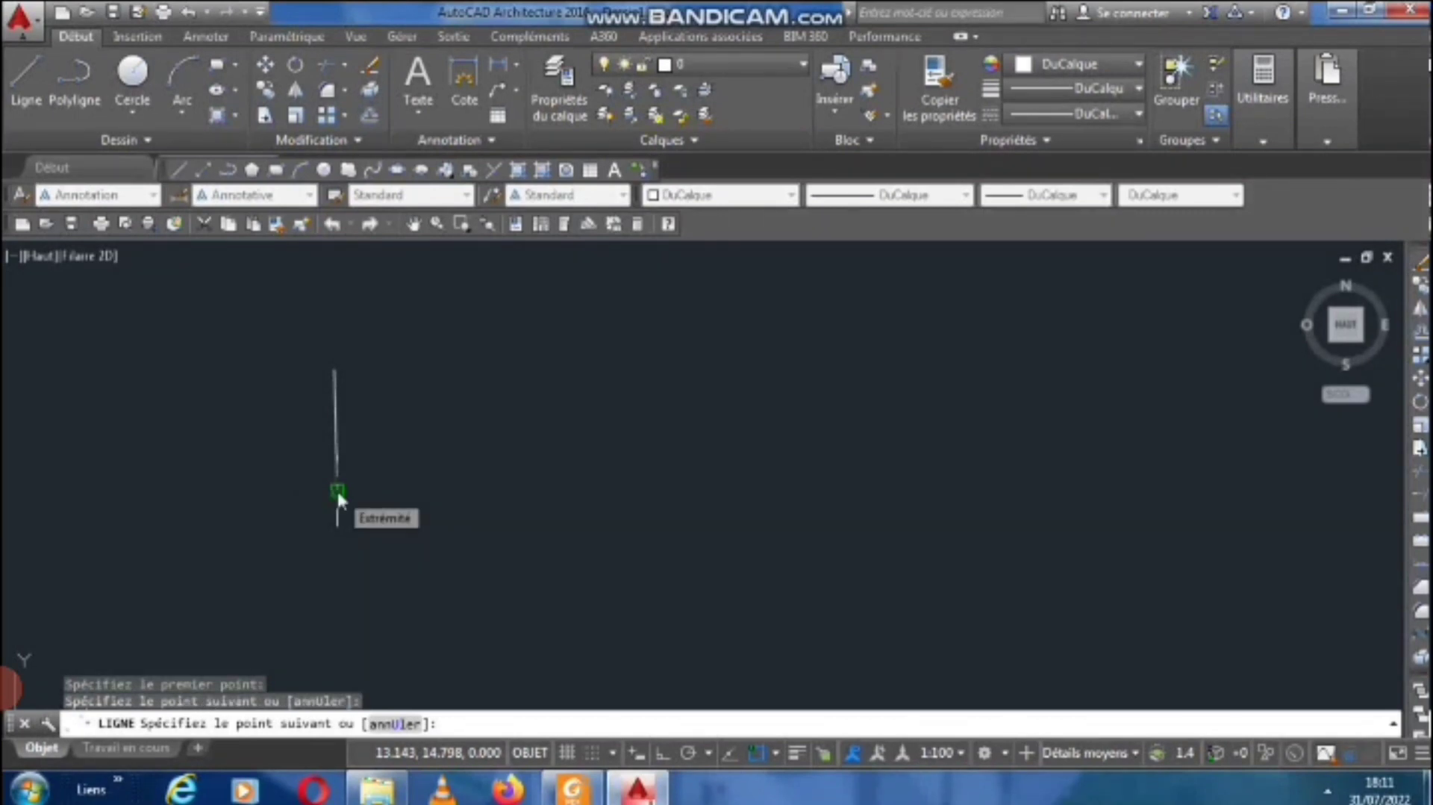
right_click(337, 490)
click(370, 501)
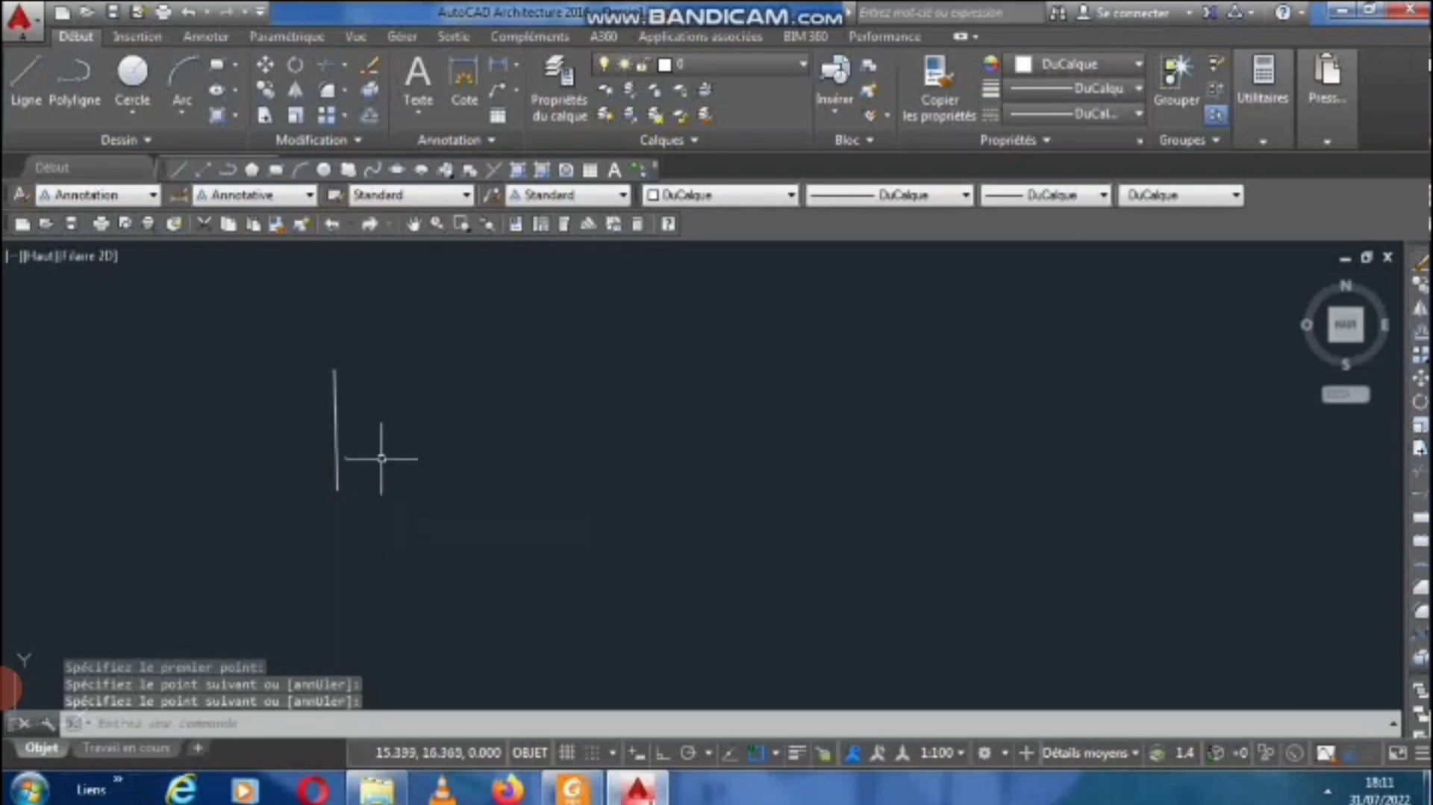
Draw a closed five-sided polyline to the right of the line, starting and ending at about (18.2, 20.5).
click(74, 78)
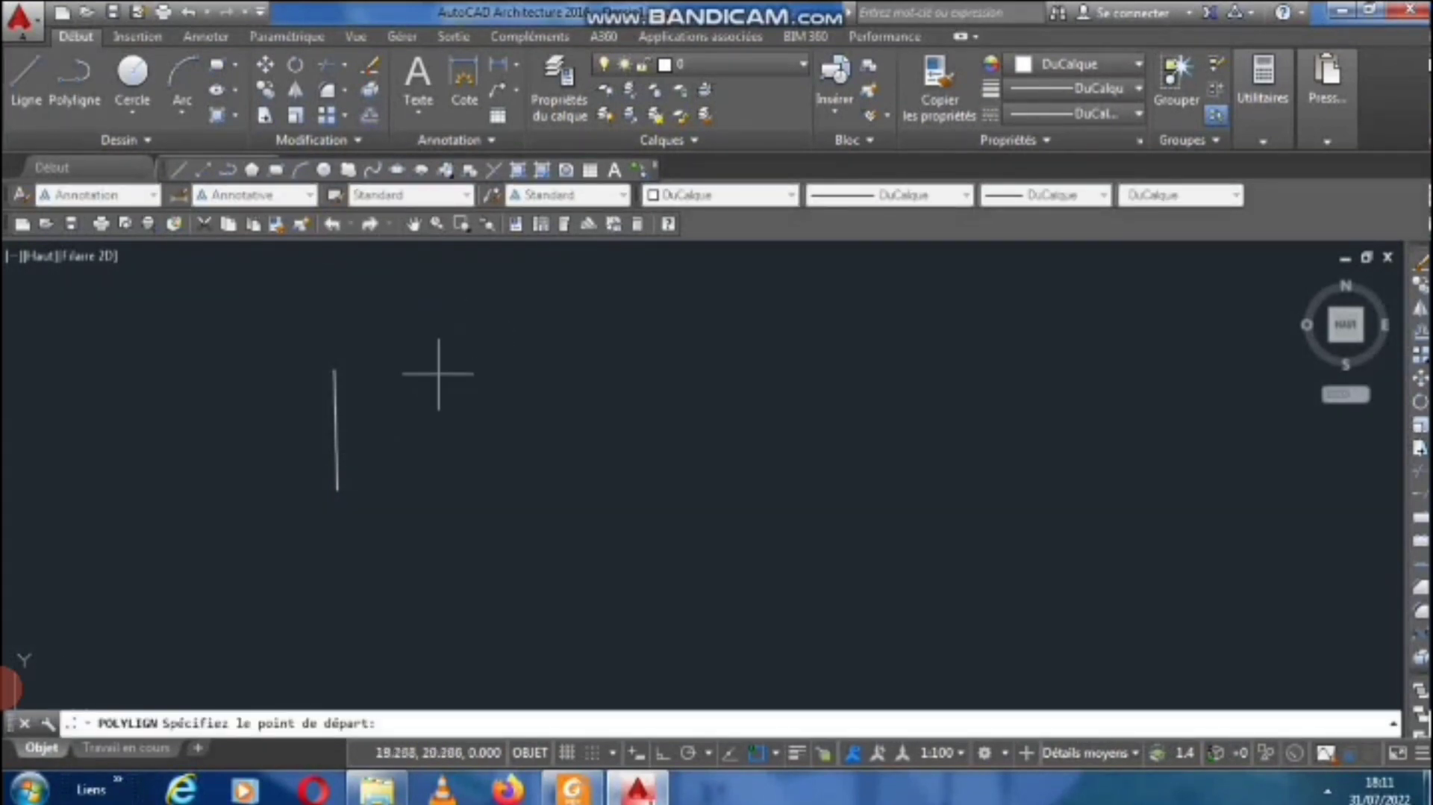
click(439, 374)
click(543, 373)
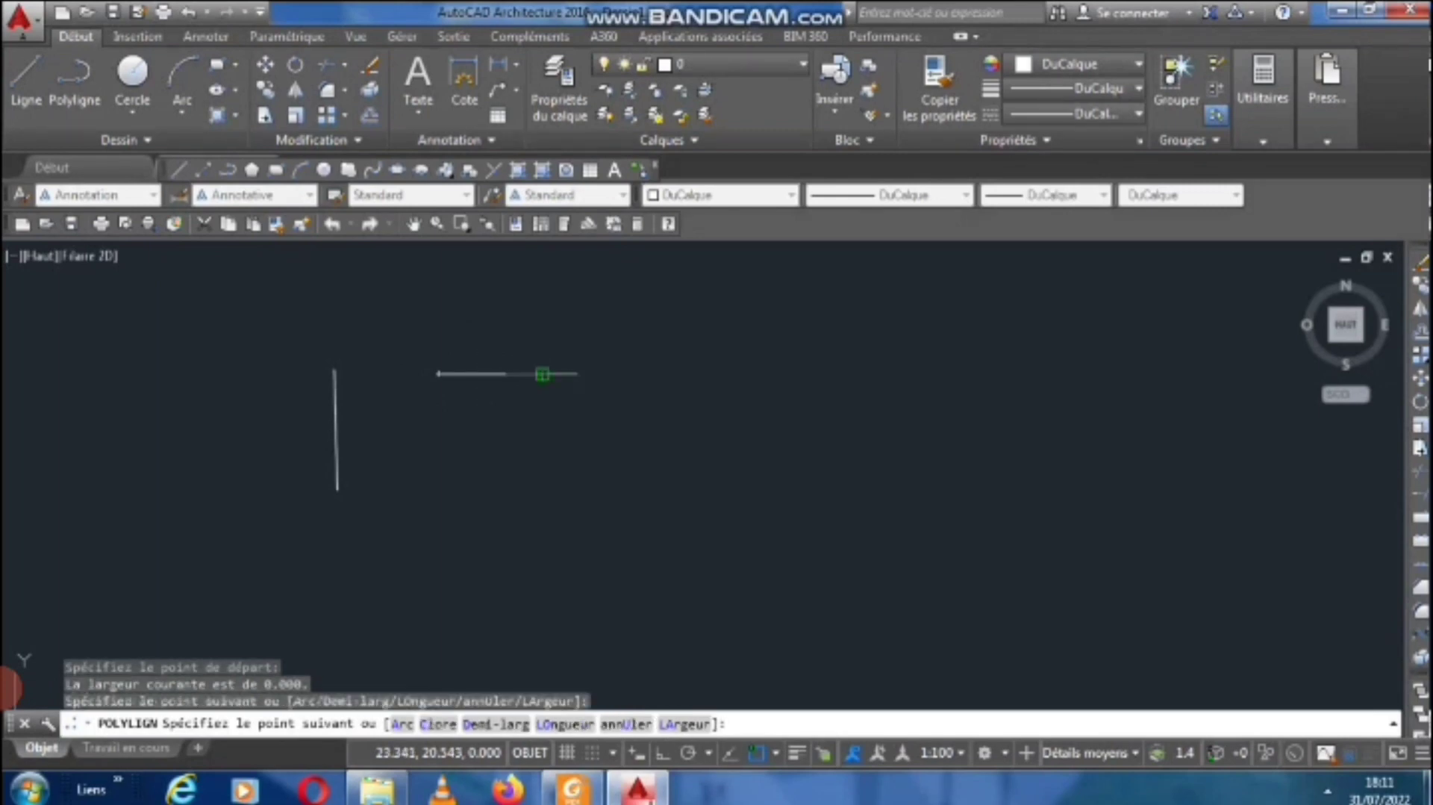
click(575, 440)
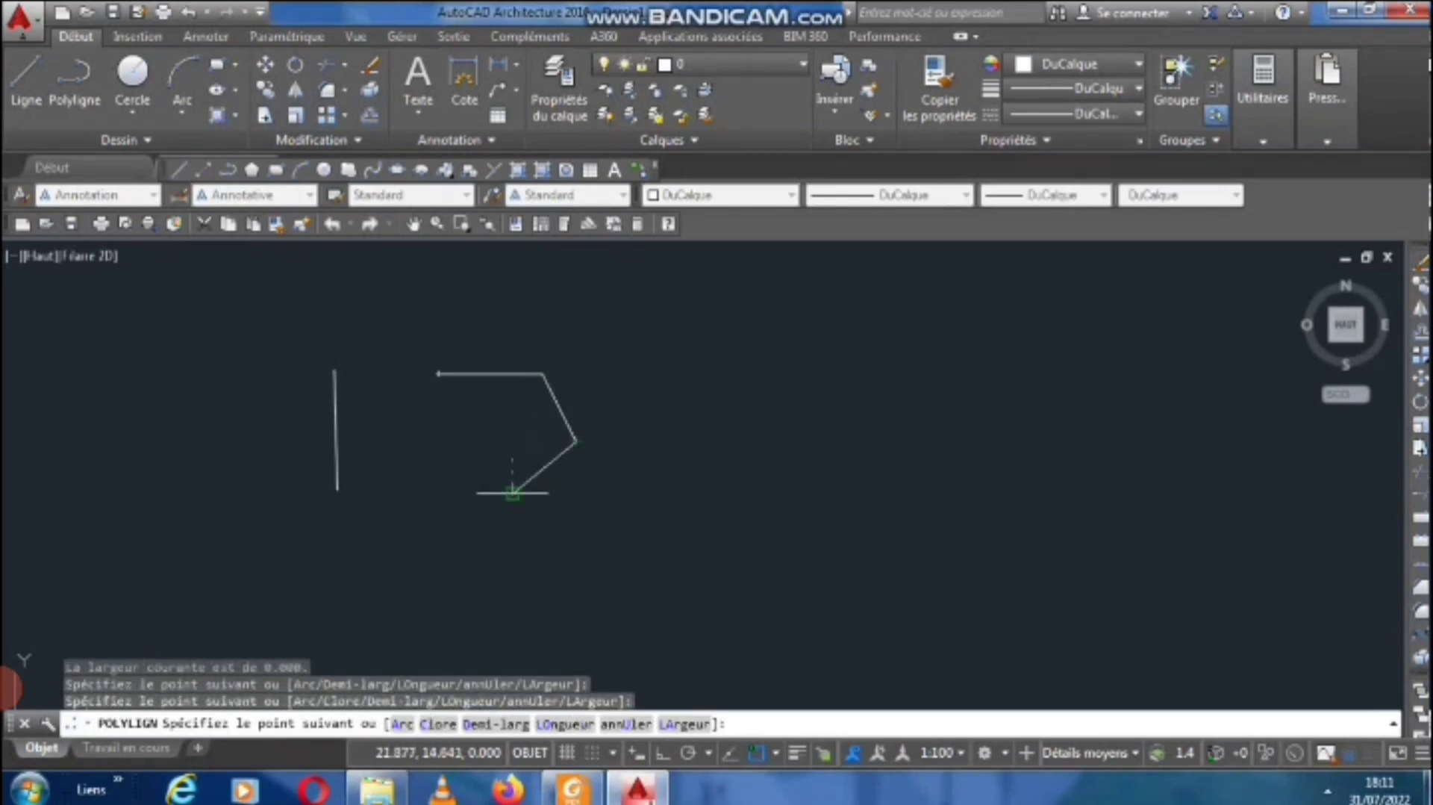
click(513, 493)
click(438, 470)
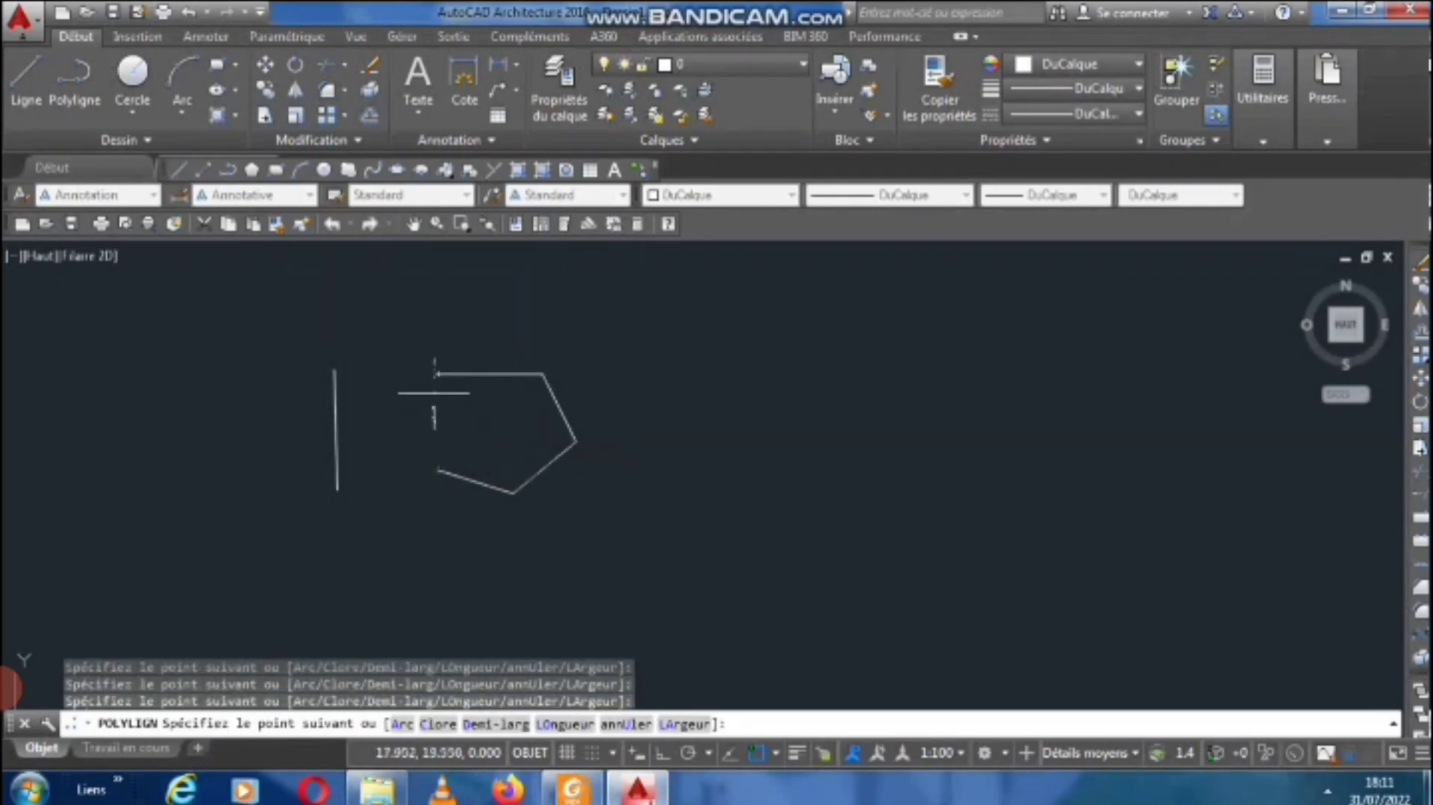
click(438, 374)
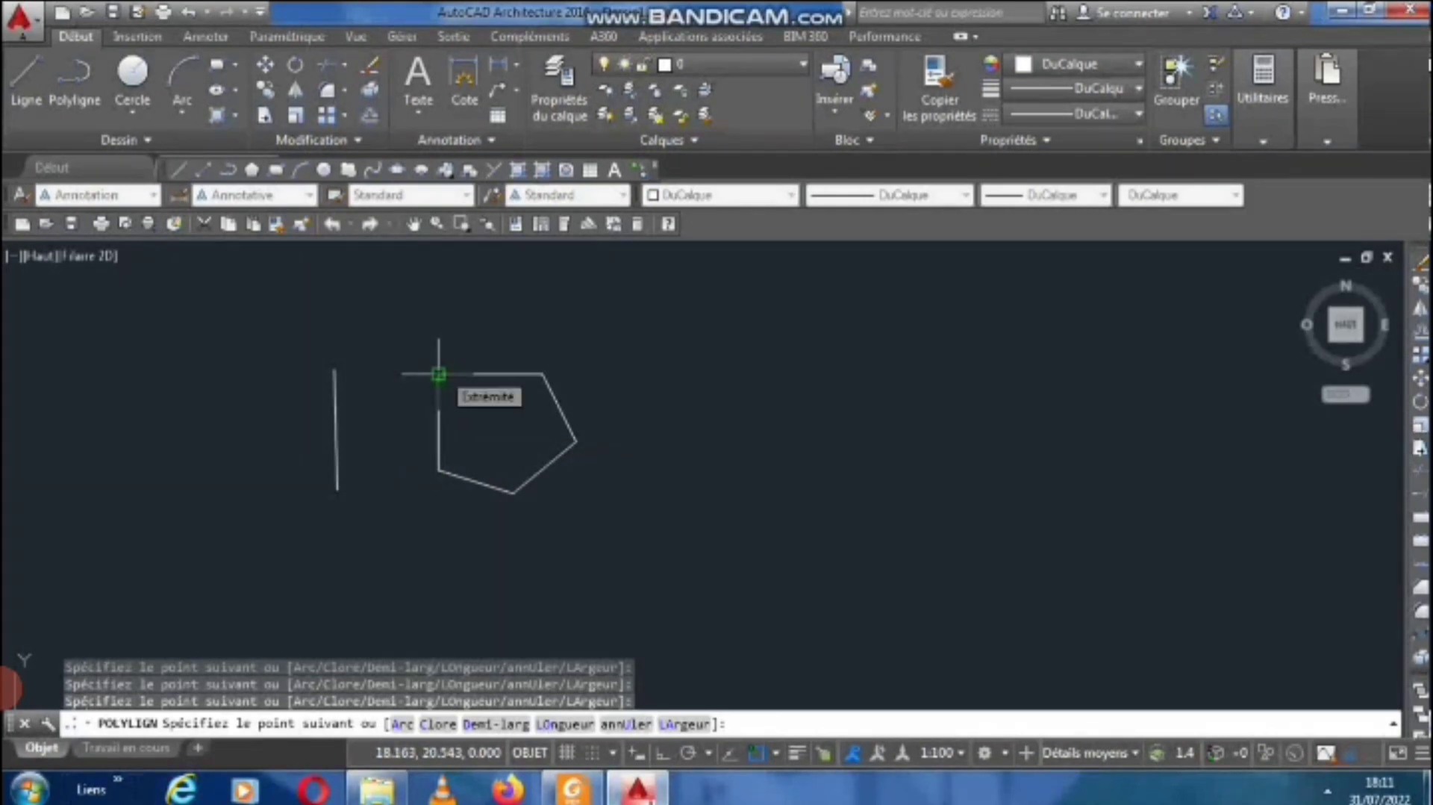
right_click(439, 373)
click(486, 386)
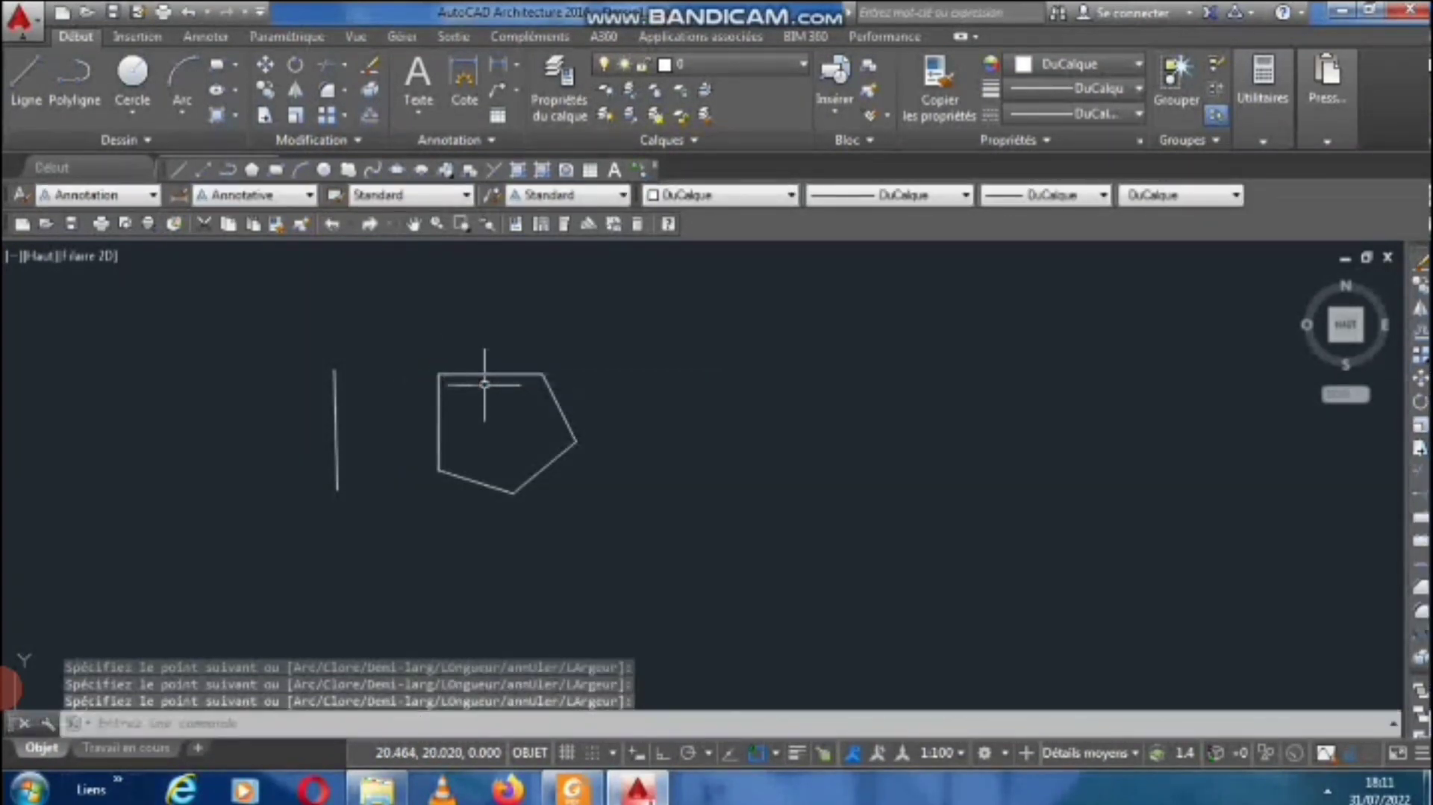
Draw a circle of radius 2 above and to the right of the five-sided polyline.
click(138, 80)
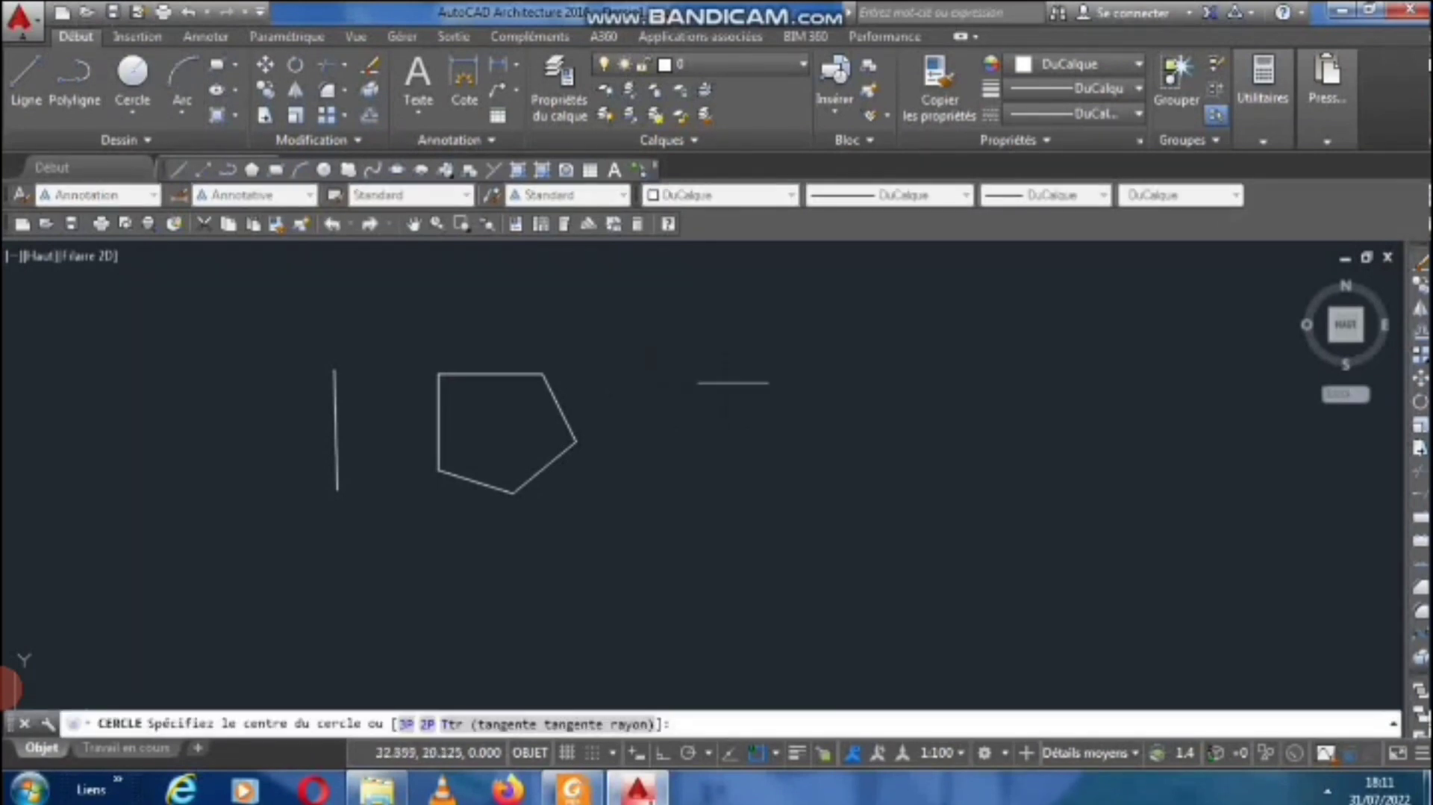
click(628, 333)
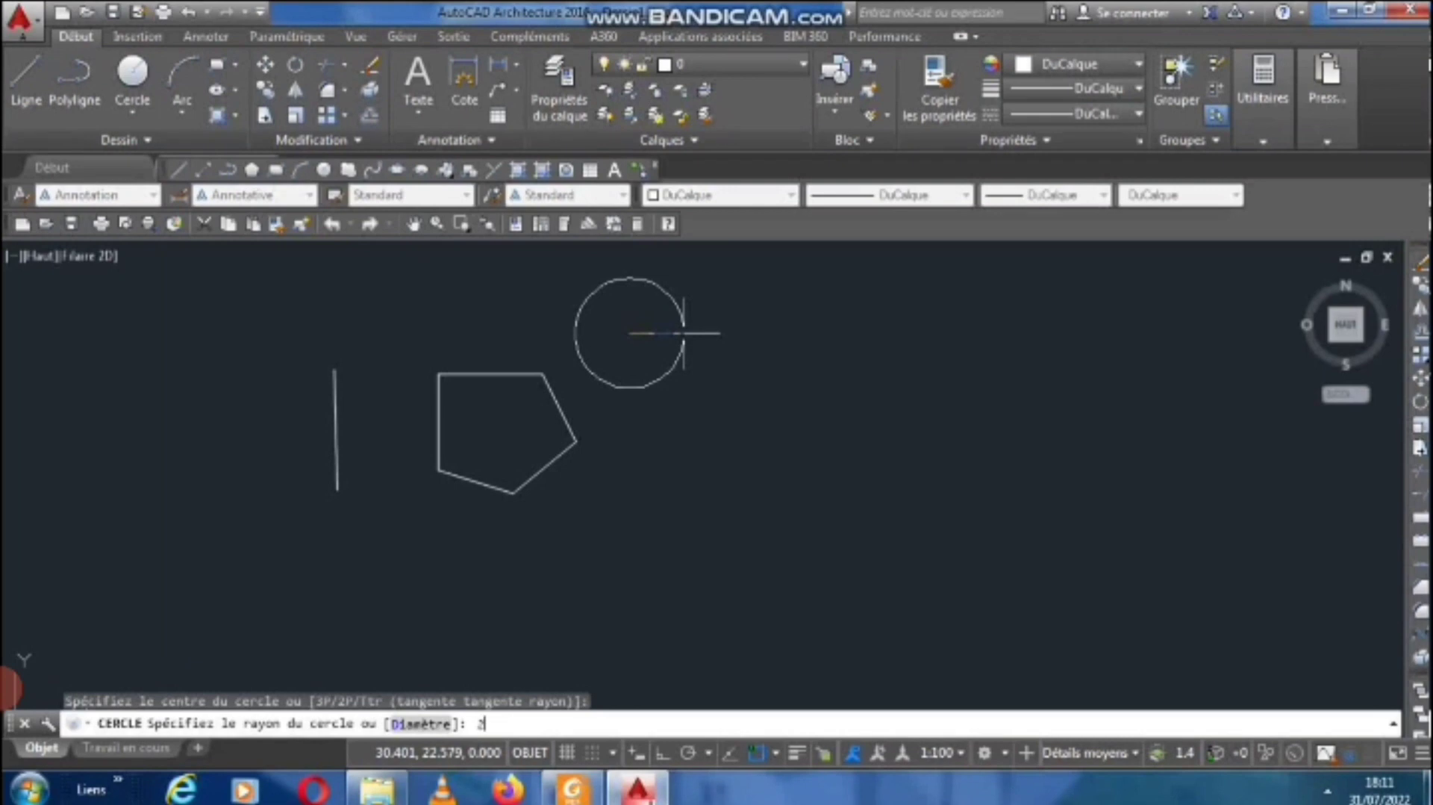
key(Return)
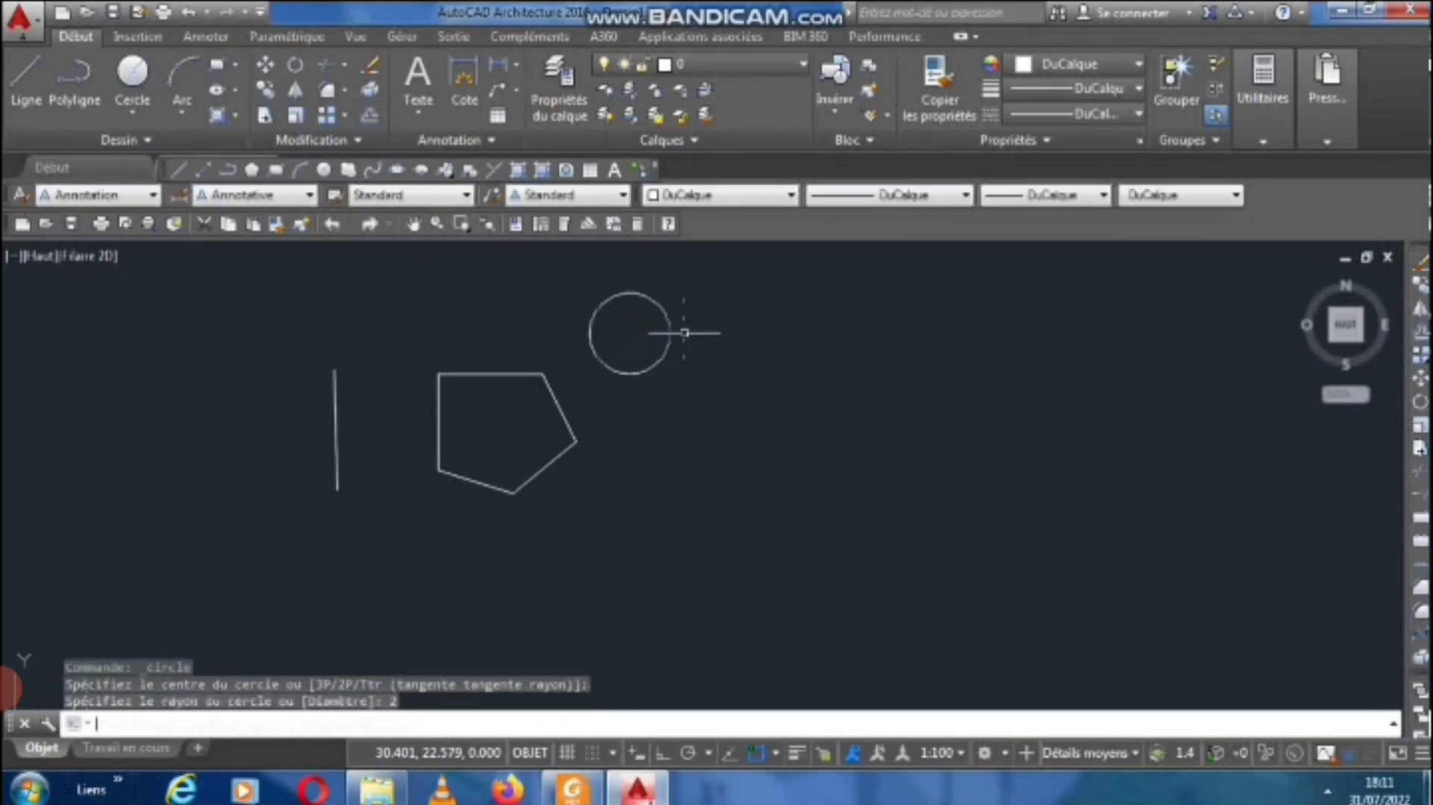
Add a horizontal linear dimension across the circle's diameter, with the dimension line running through its centre.
click(497, 67)
scroll(589, 322, up, 4)
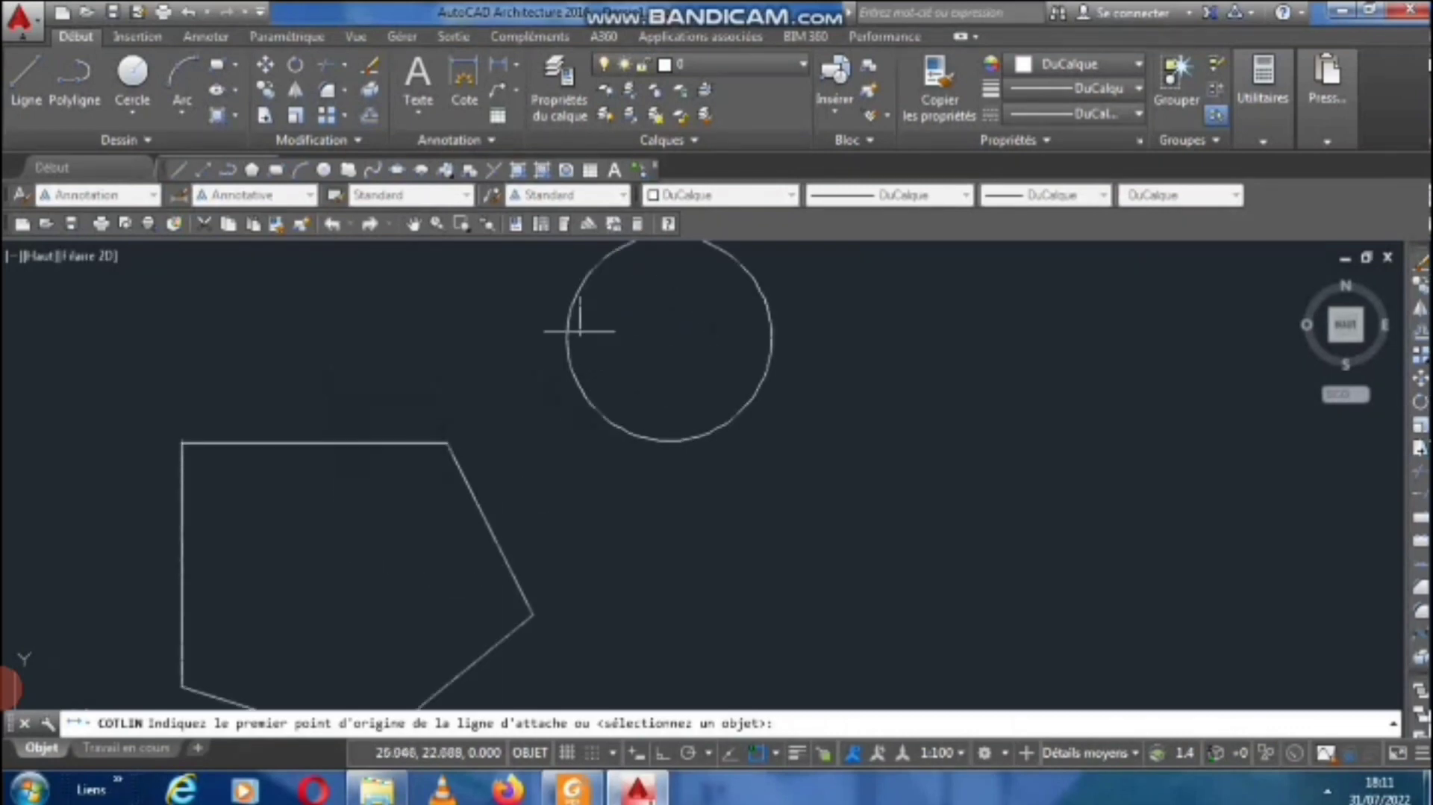
click(565, 338)
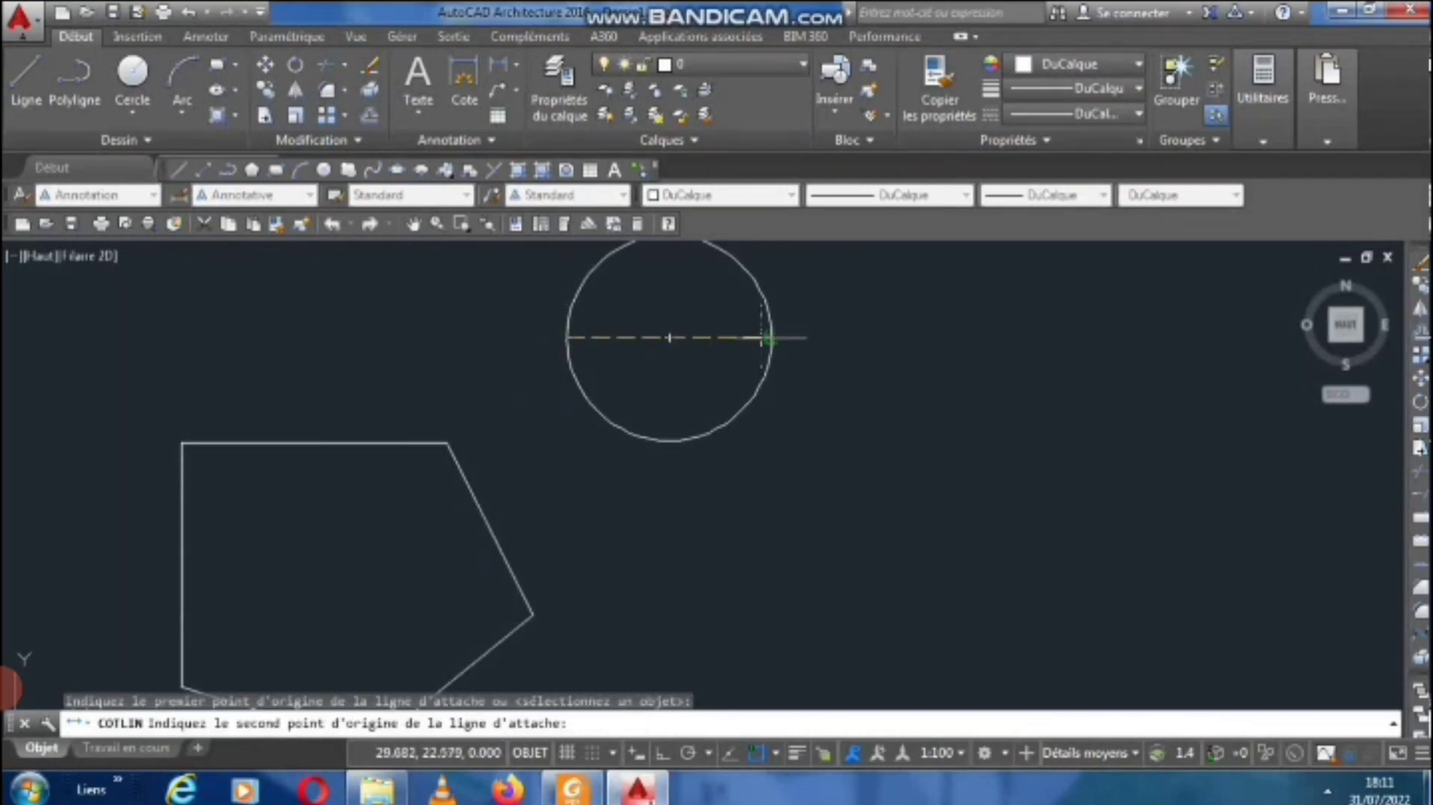
click(769, 339)
scroll(770, 339, up, 2)
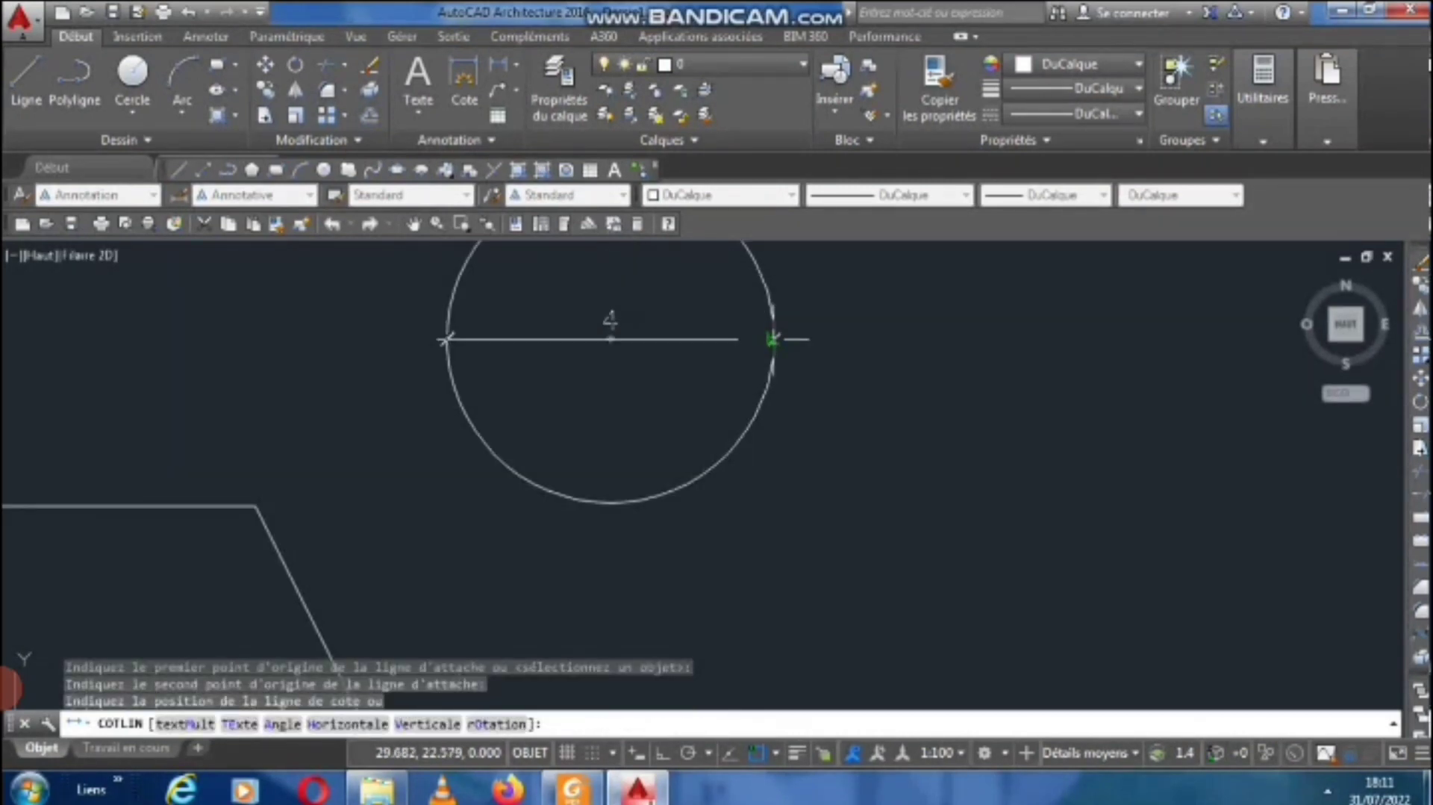
click(772, 340)
scroll(653, 420, down, 5)
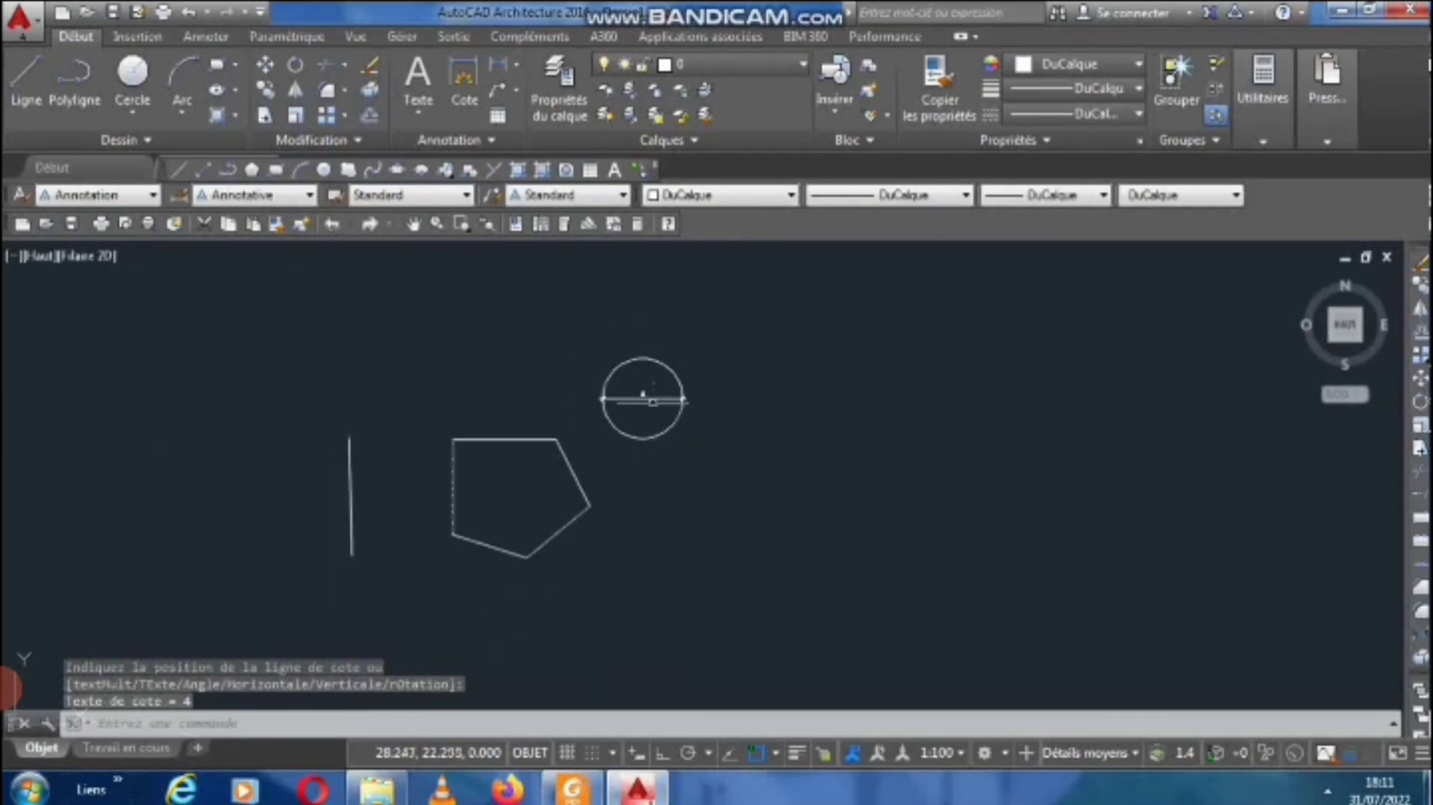
middle_drag(656, 403, 590, 414)
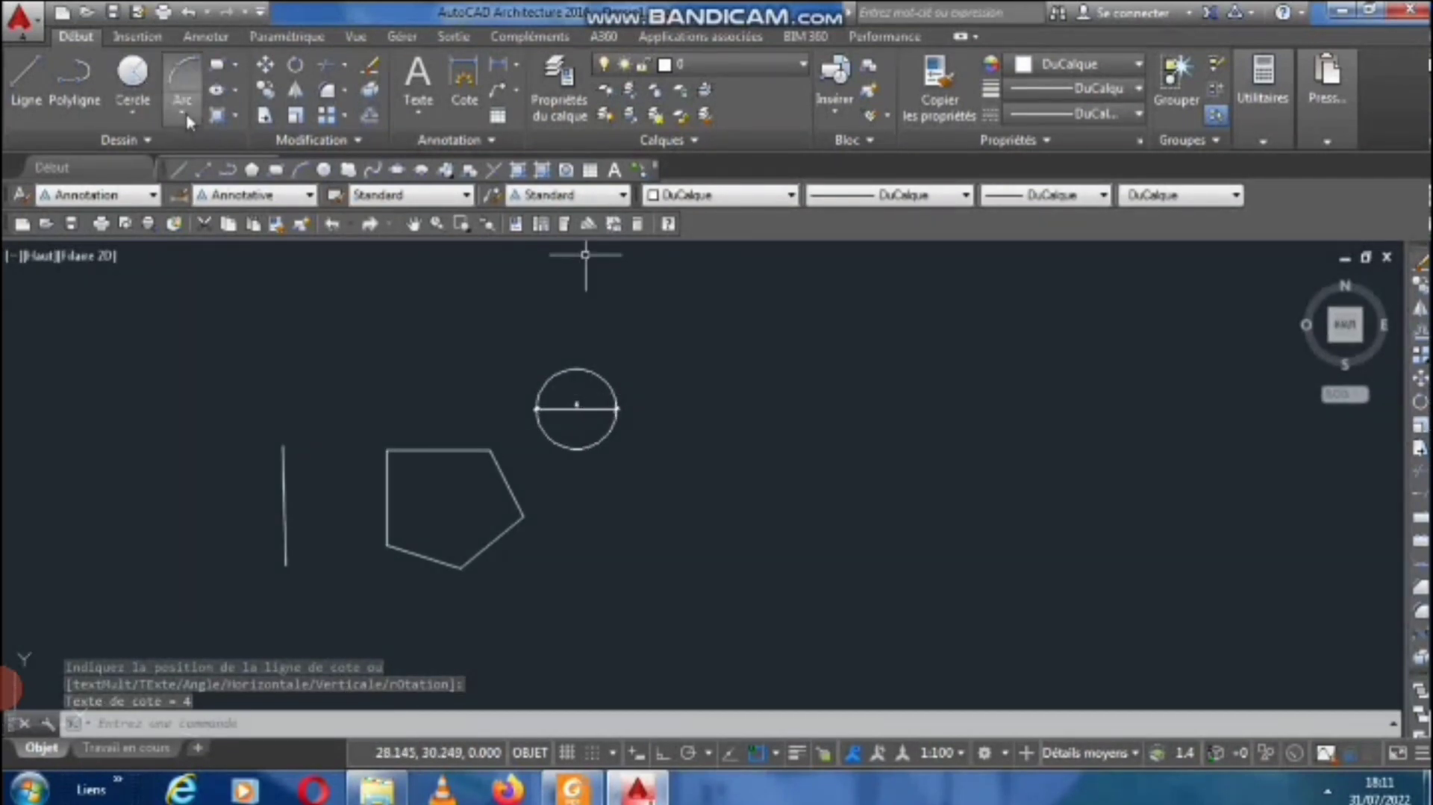
Draw a three-point arc to the right of the circle, starting at about (33.6, 19.5) and bulging upward.
click(184, 84)
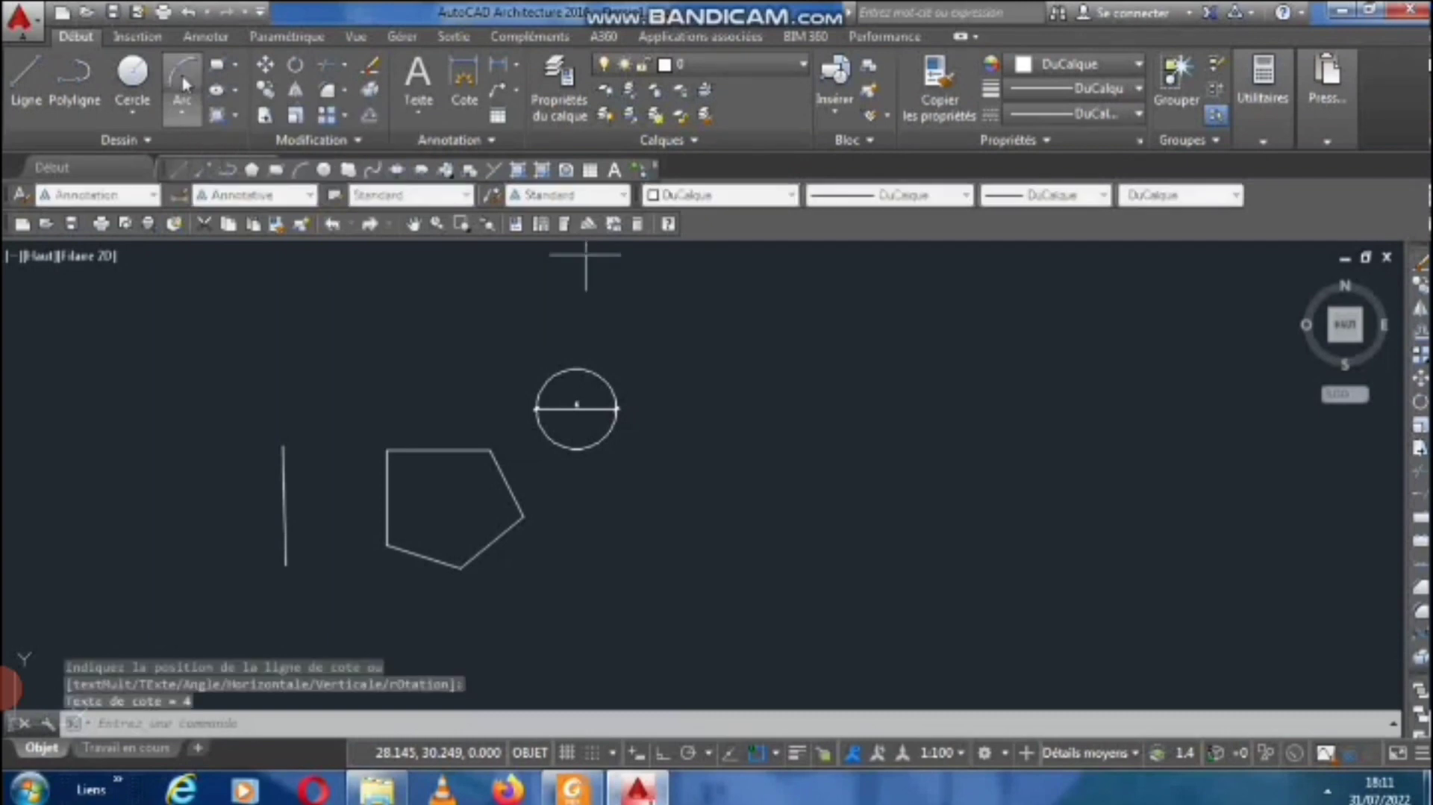
click(183, 121)
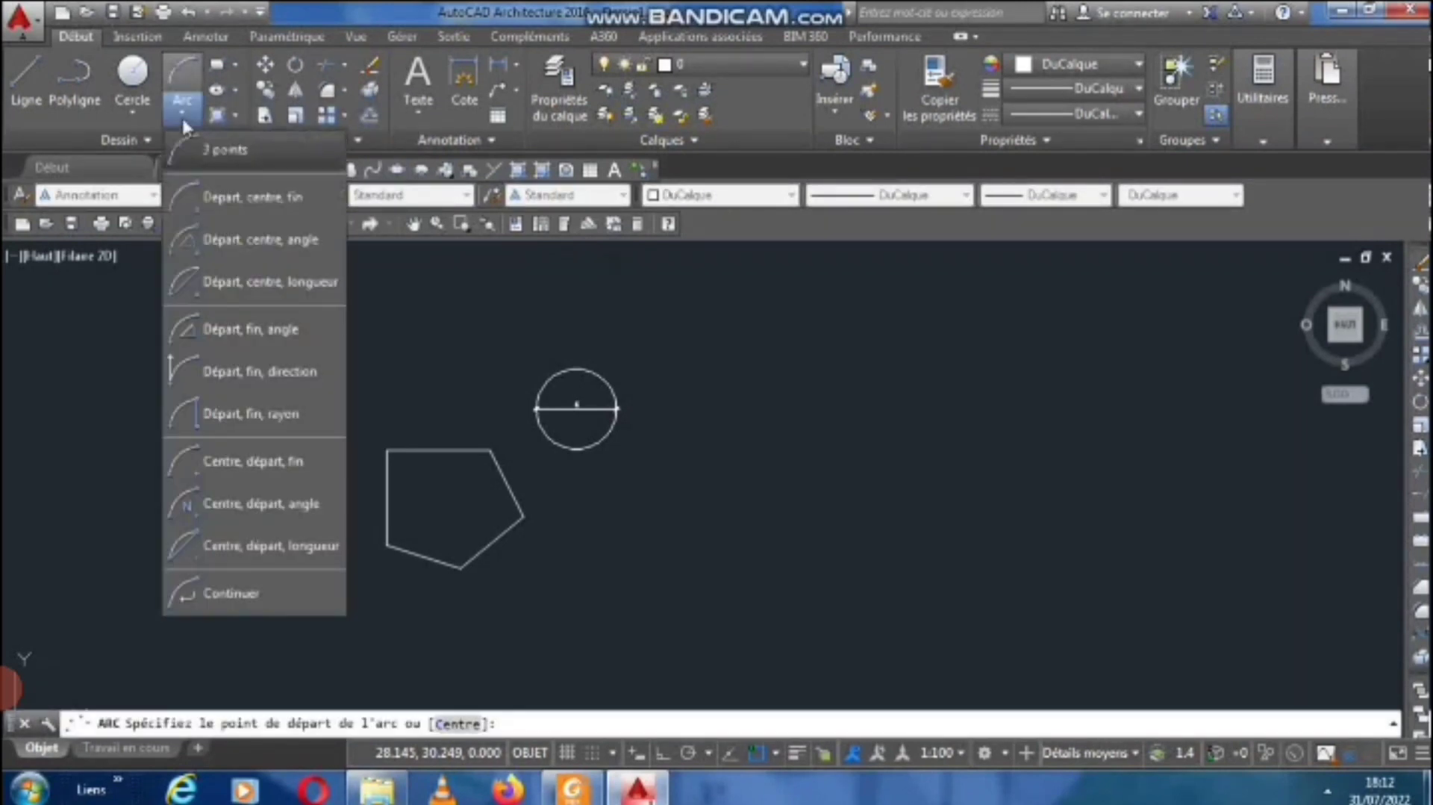
click(219, 154)
click(694, 470)
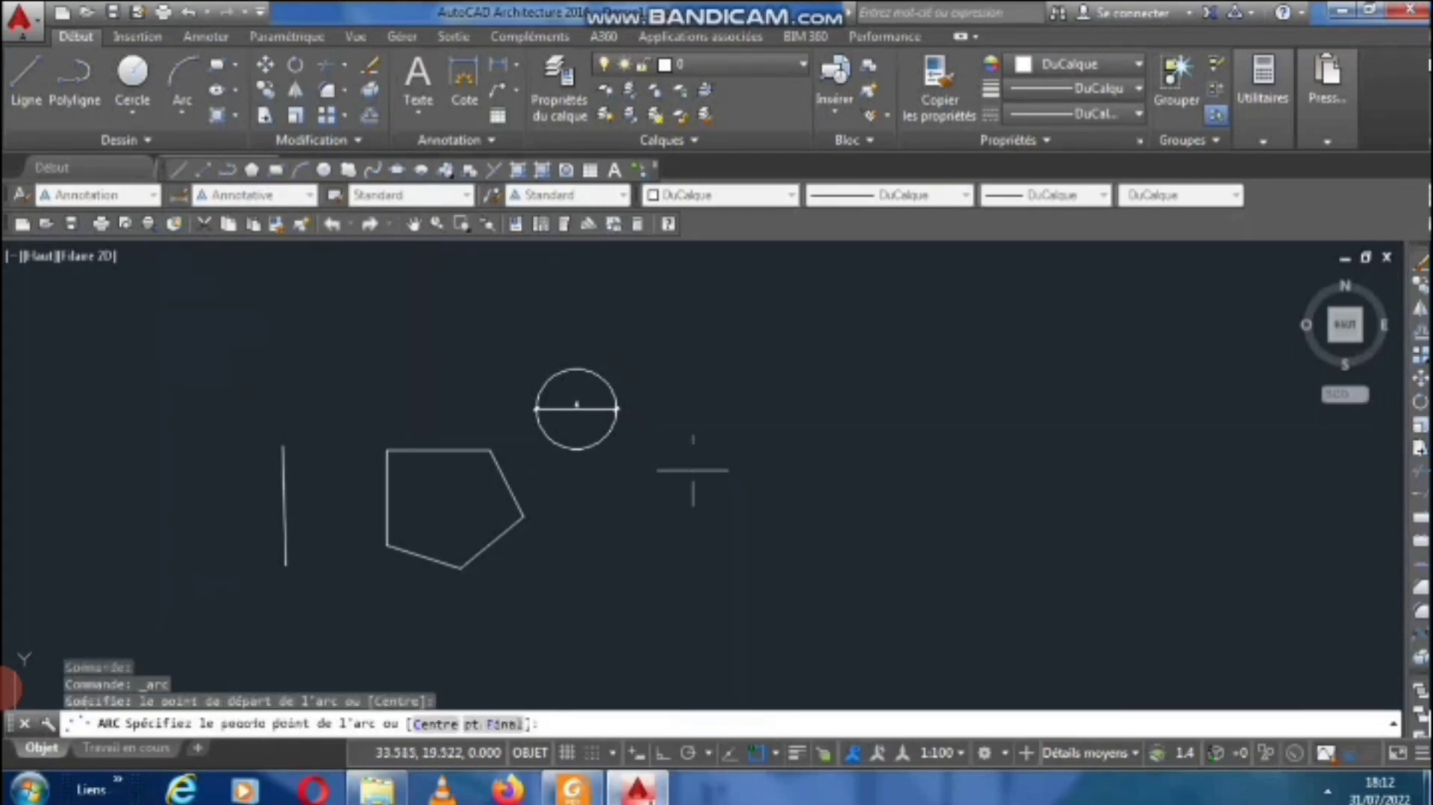
click(736, 397)
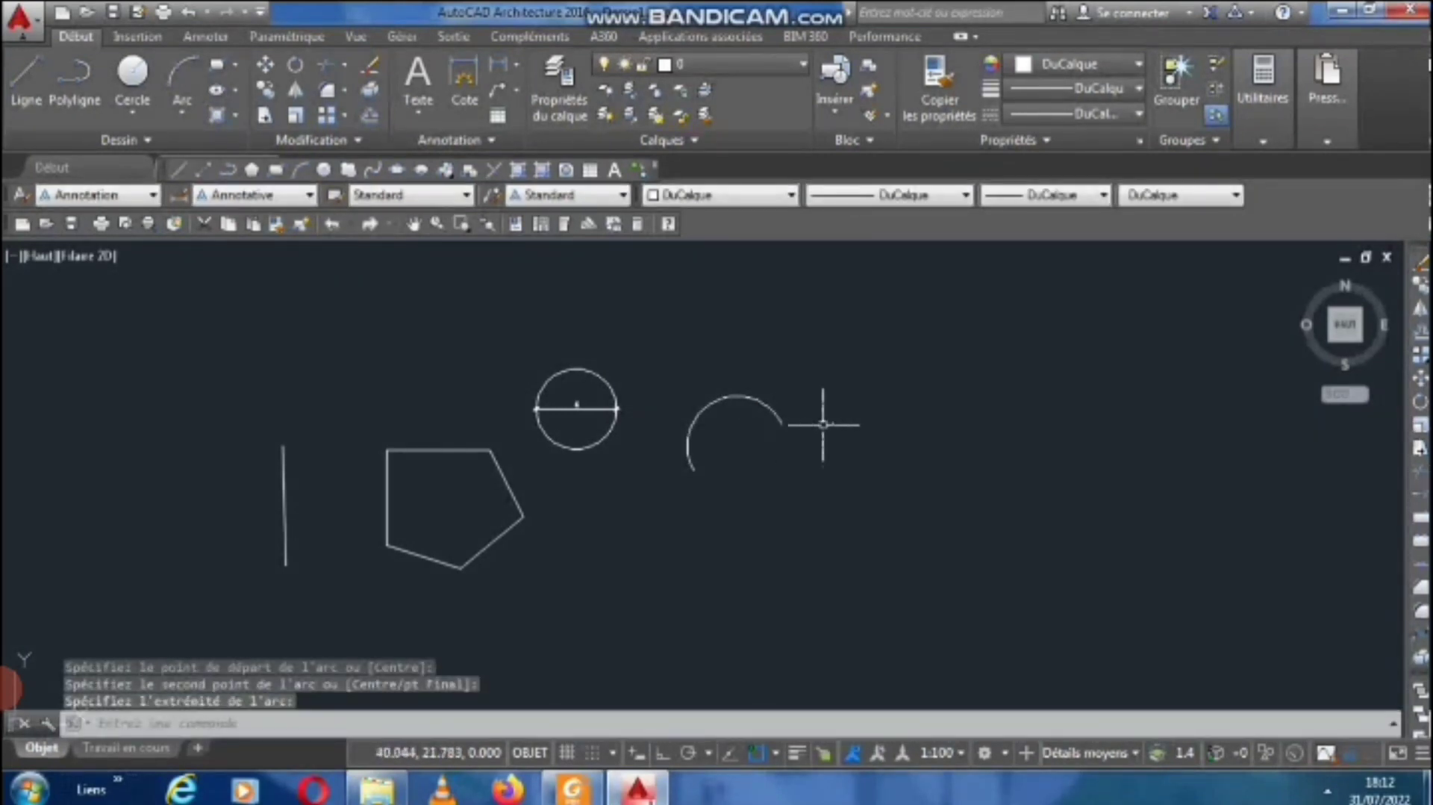
click(776, 423)
Draw a wide rectangle above and to the left of the existing shapes, with its lower-right corner at about (-9.4, 26.1).
scroll(733, 446, down, 2)
middle_drag(794, 442, 742, 441)
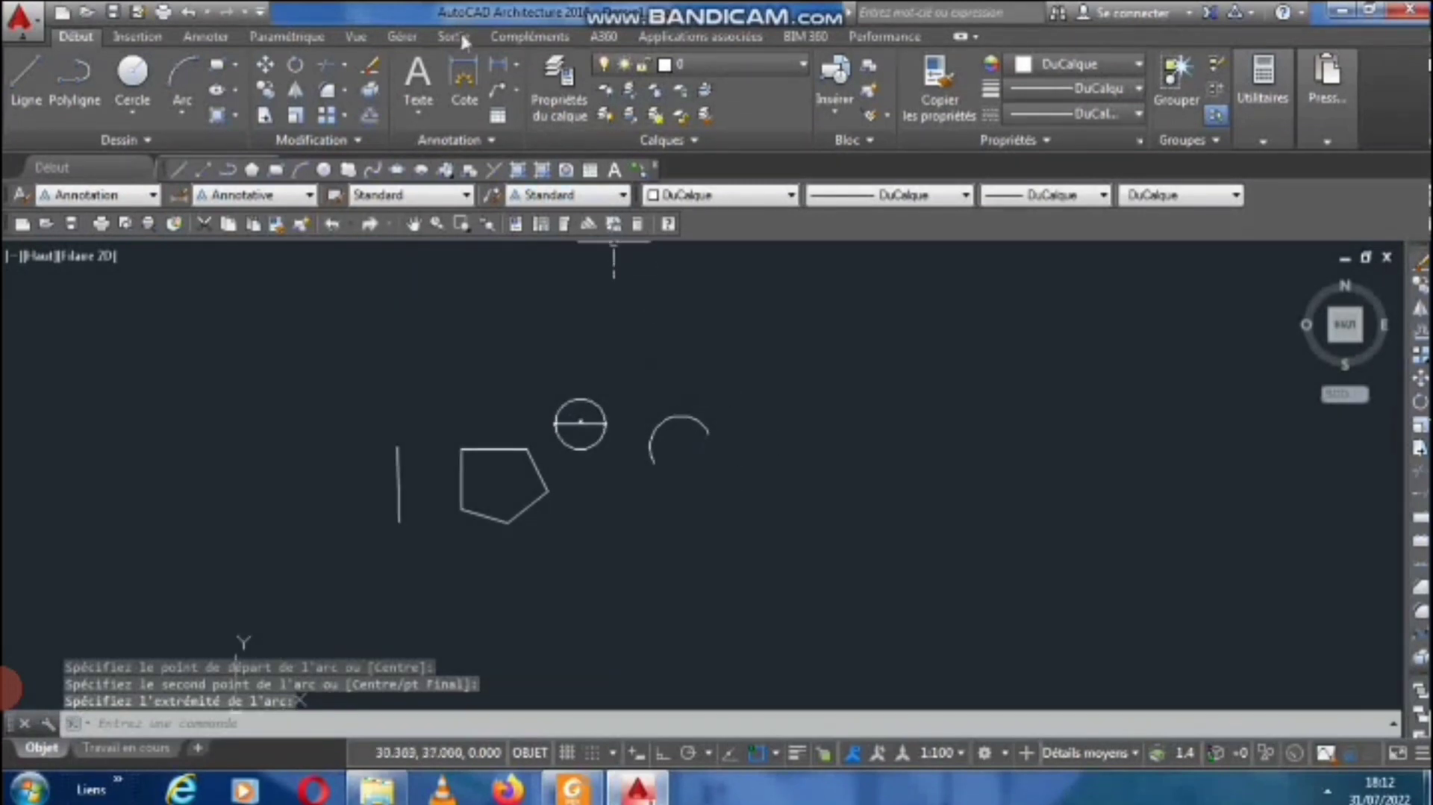
click(237, 66)
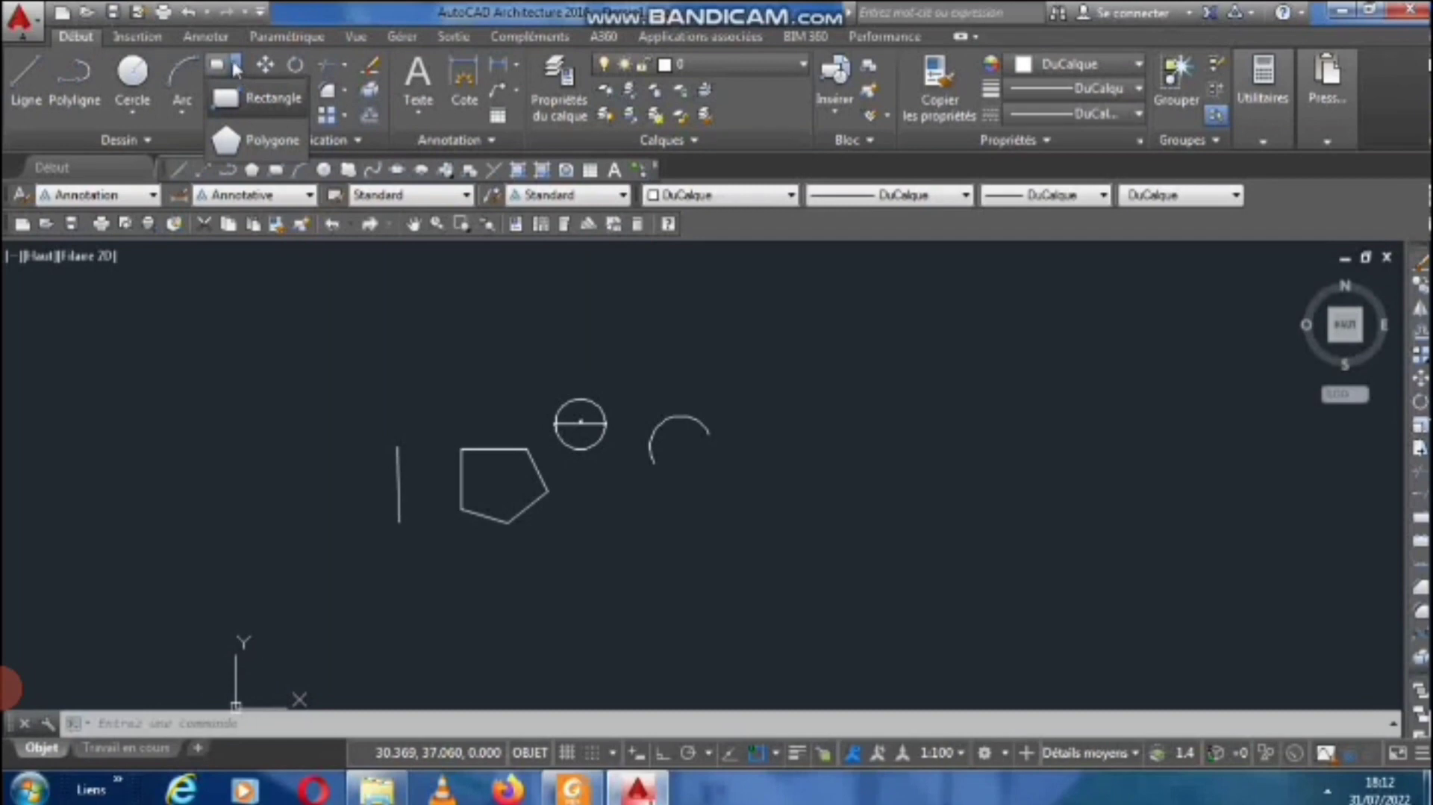
click(237, 64)
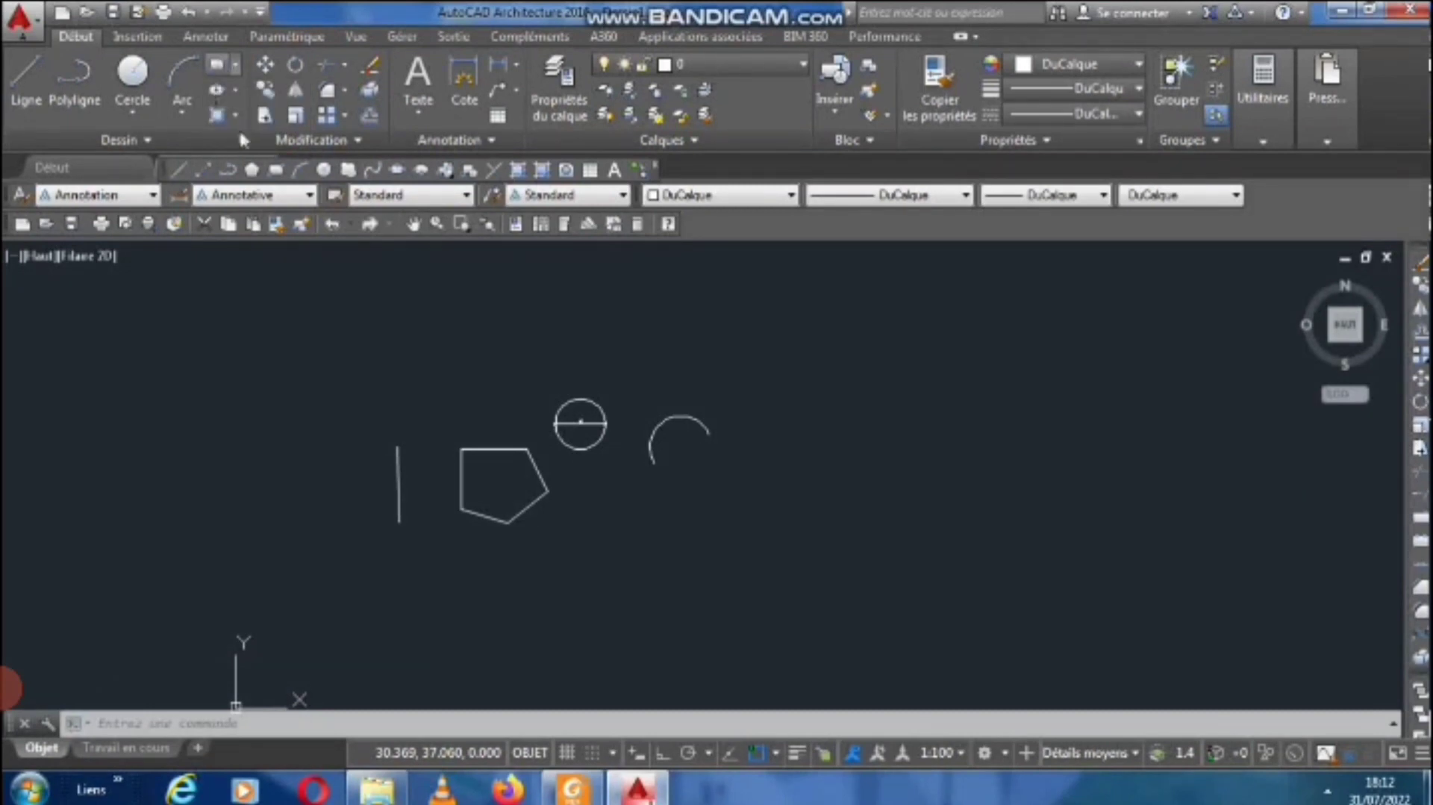
key(Return)
scroll(224, 495, down, 2)
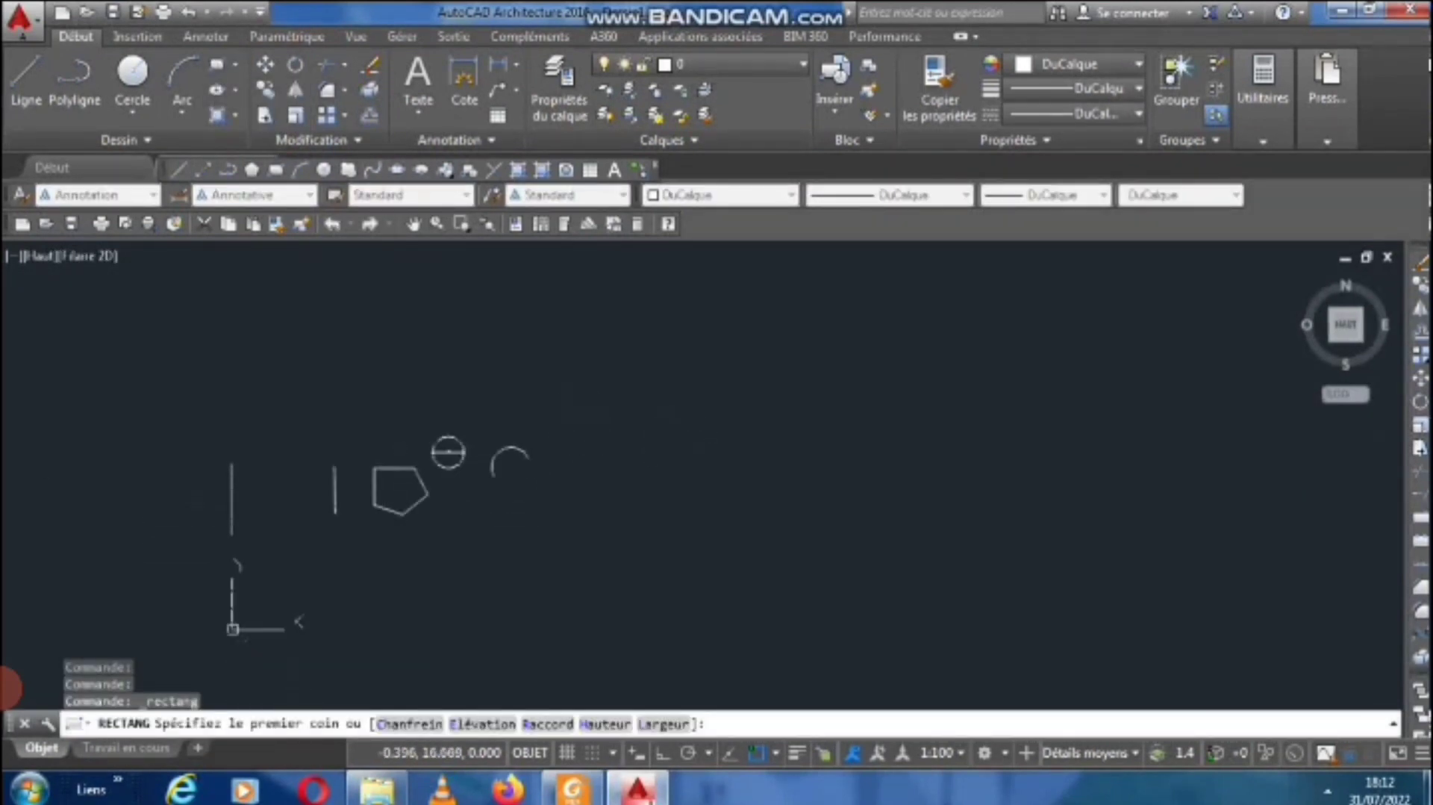
middle_drag(224, 495, 400, 505)
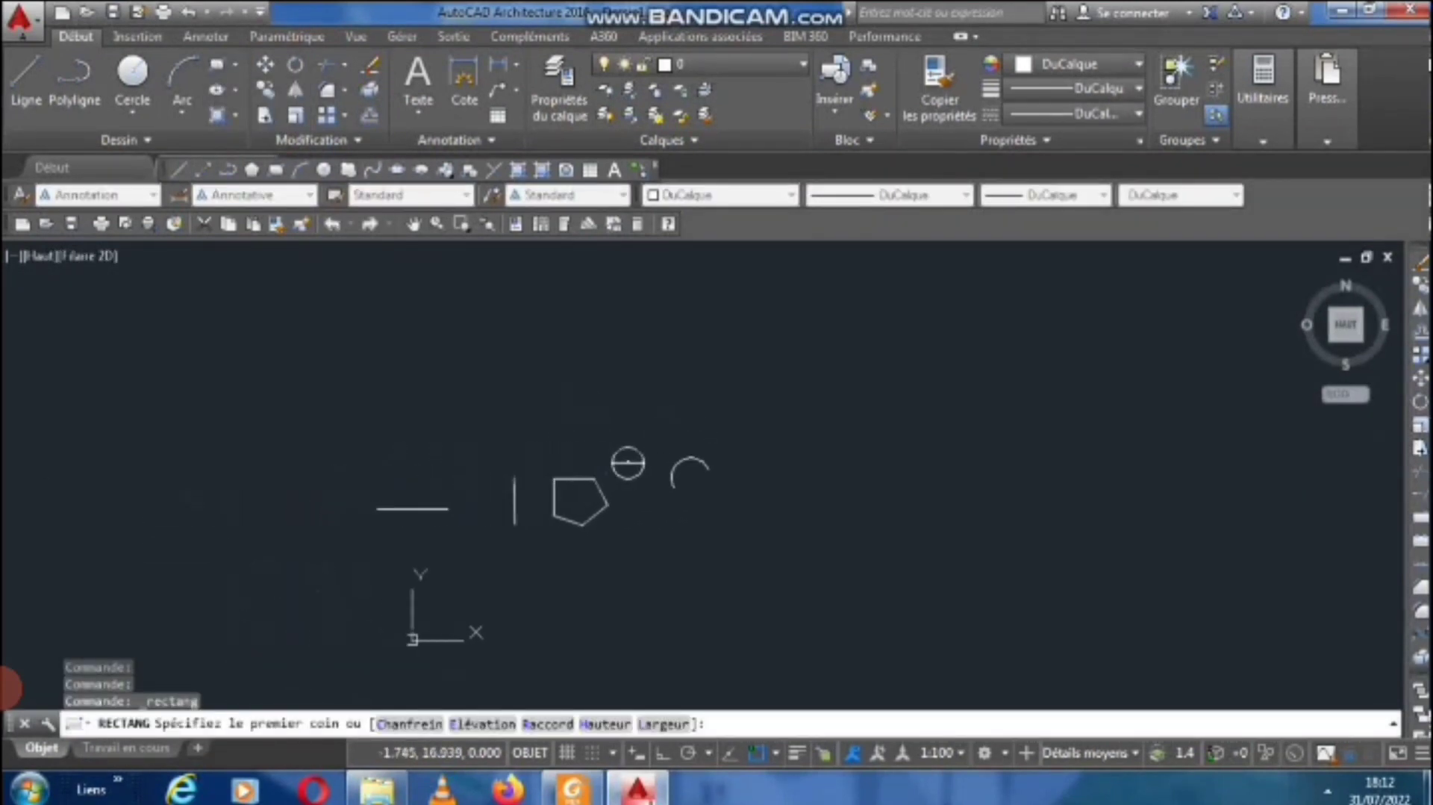
click(210, 384)
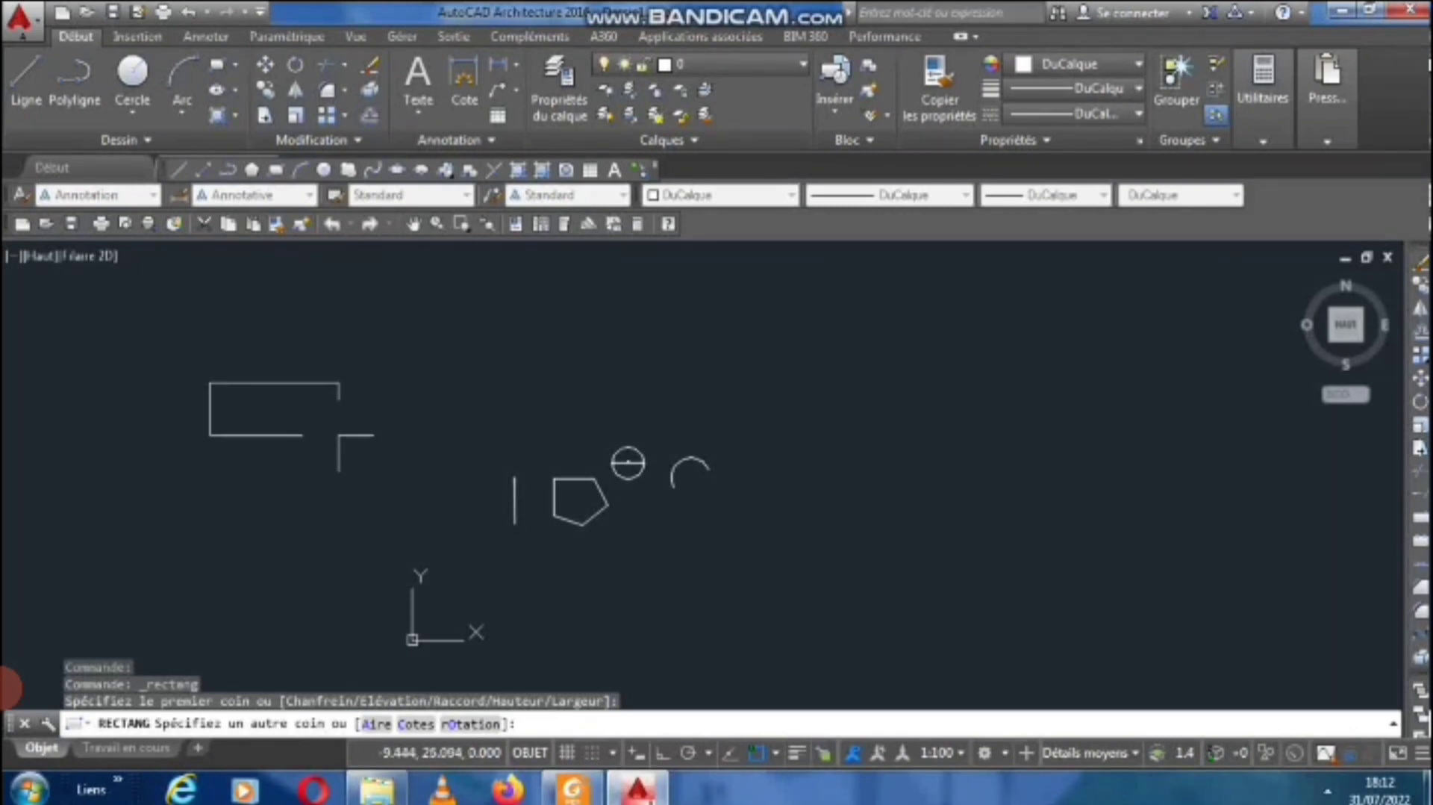
click(339, 435)
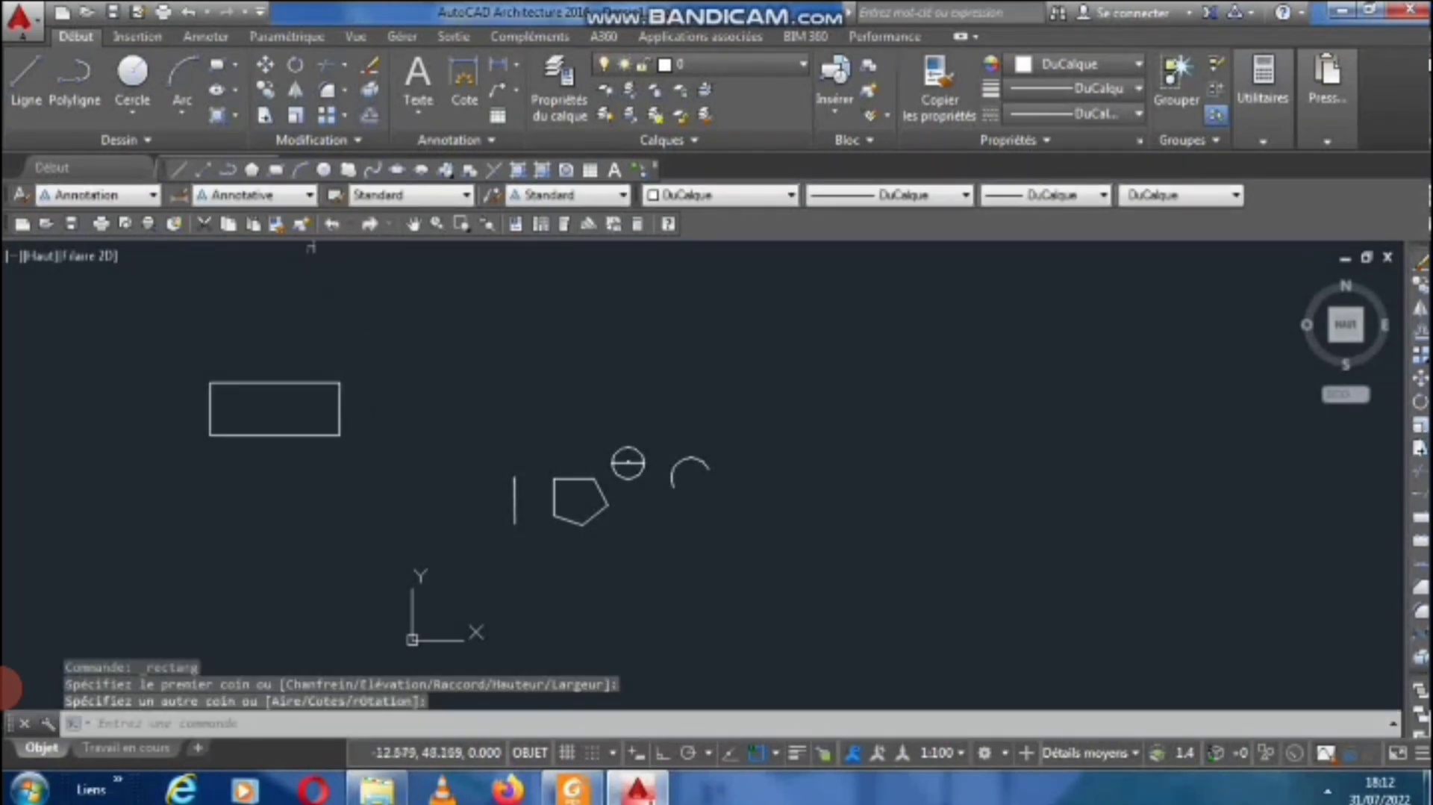
Draw a centre-based ellipse above and to the right of the rectangle, with its long axis tilted up to the right.
click(216, 91)
click(459, 335)
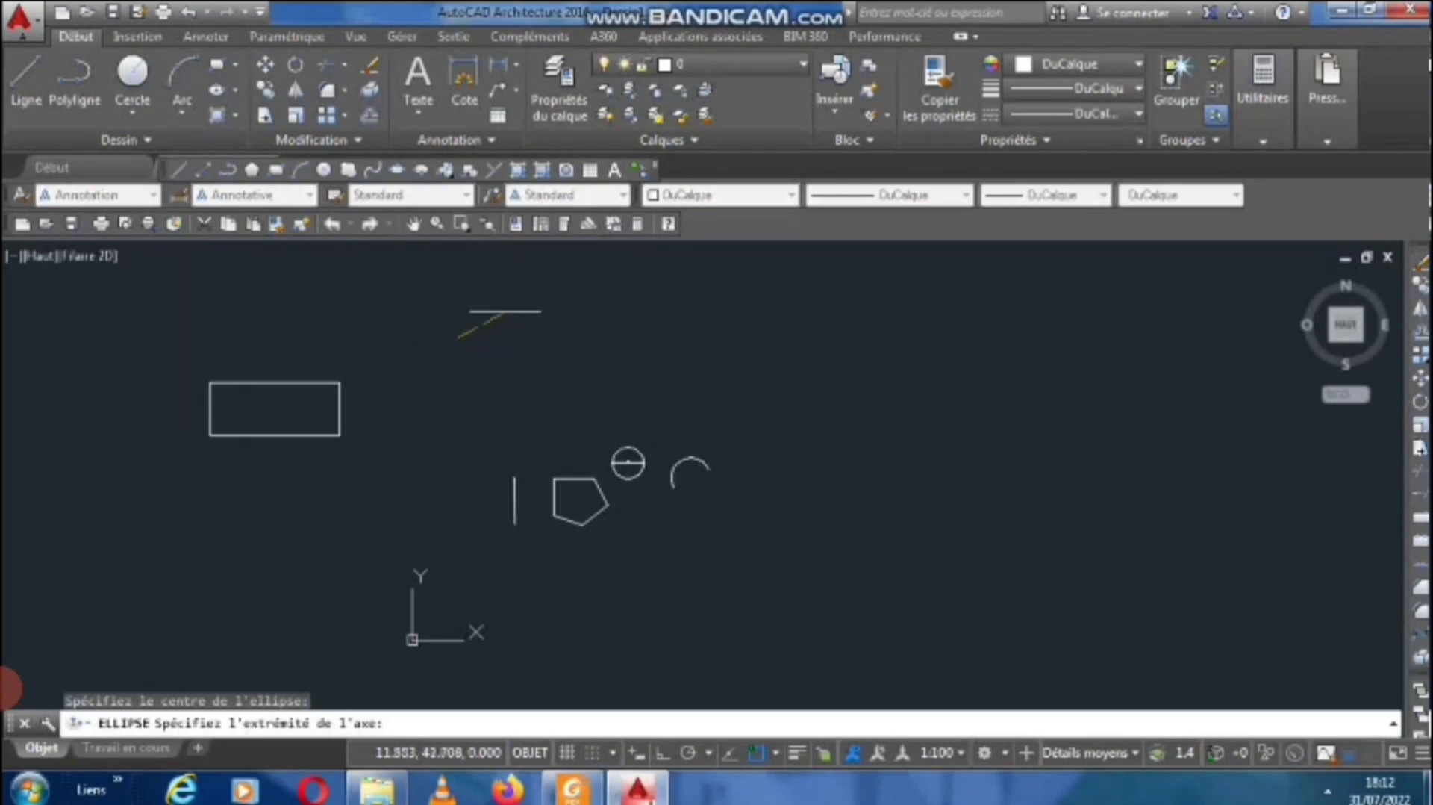
click(522, 301)
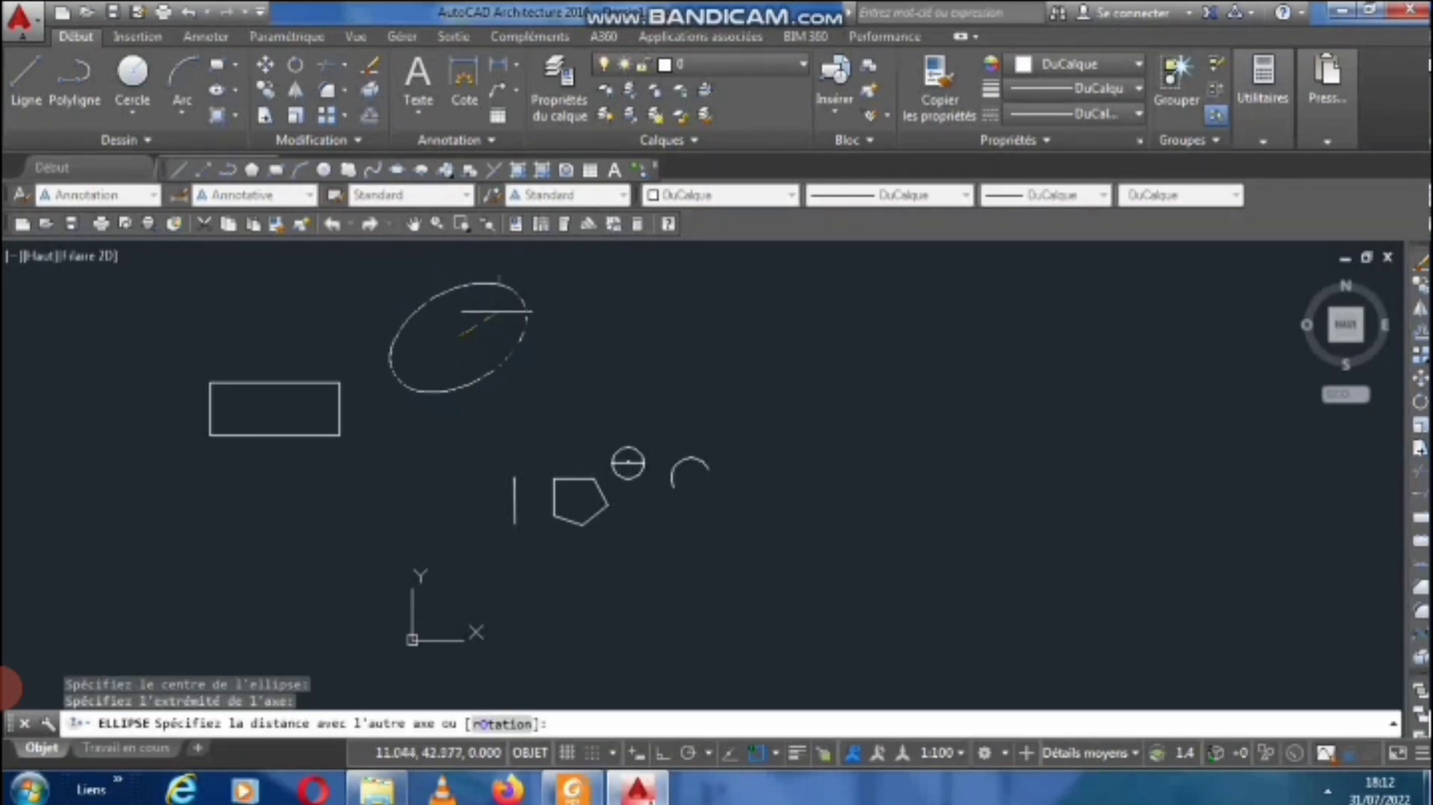
click(490, 315)
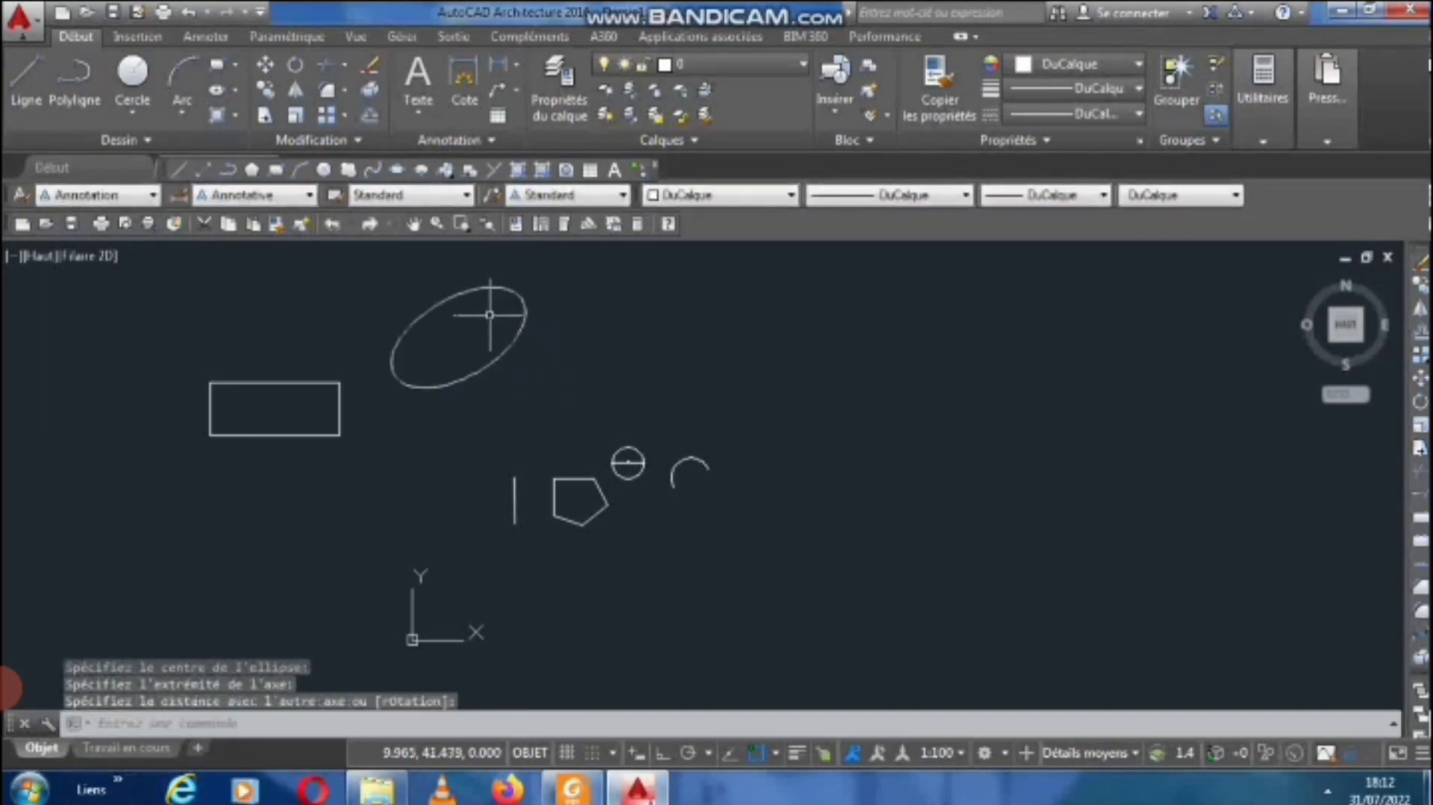
Fill the rectangle with a SOLID hatch.
click(232, 115)
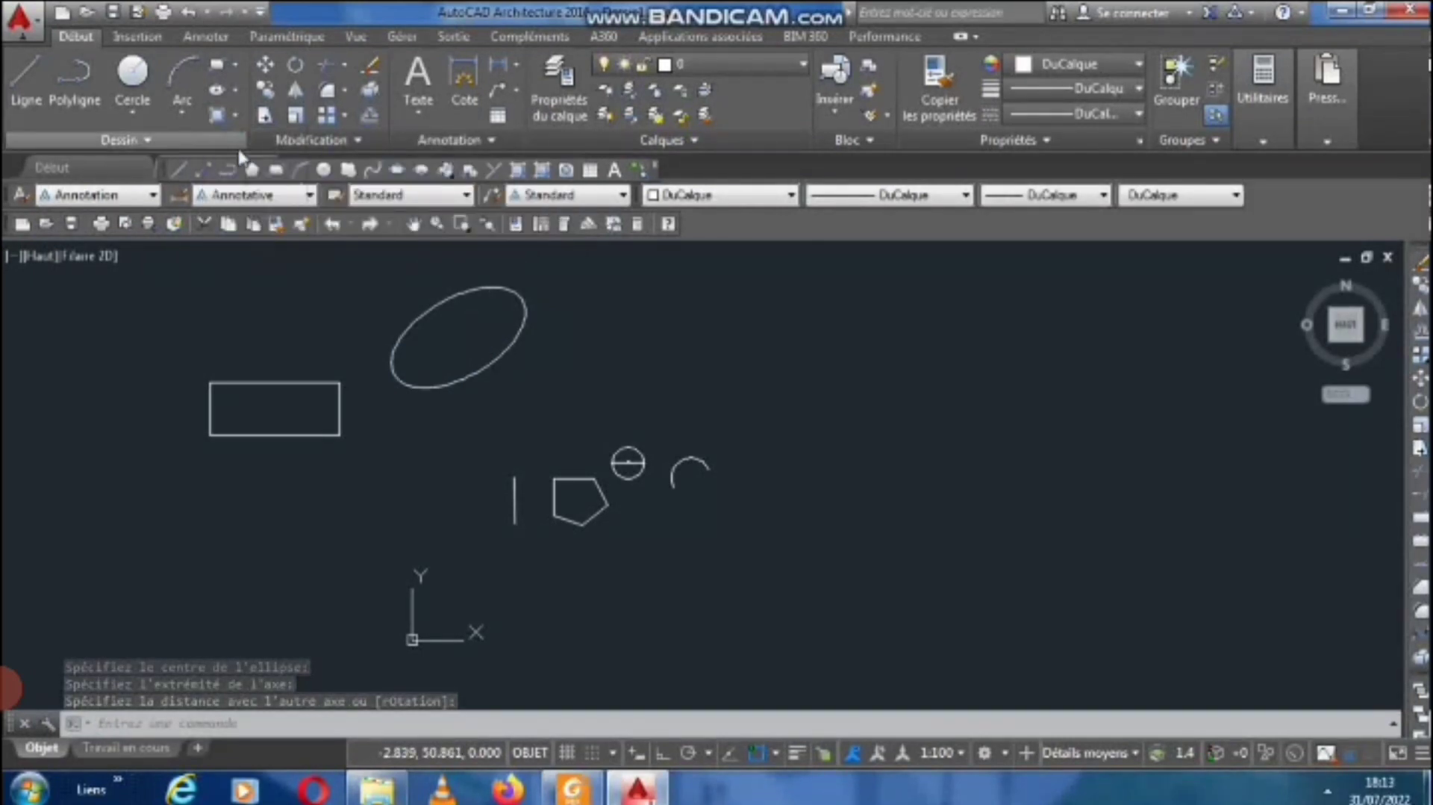
click(217, 115)
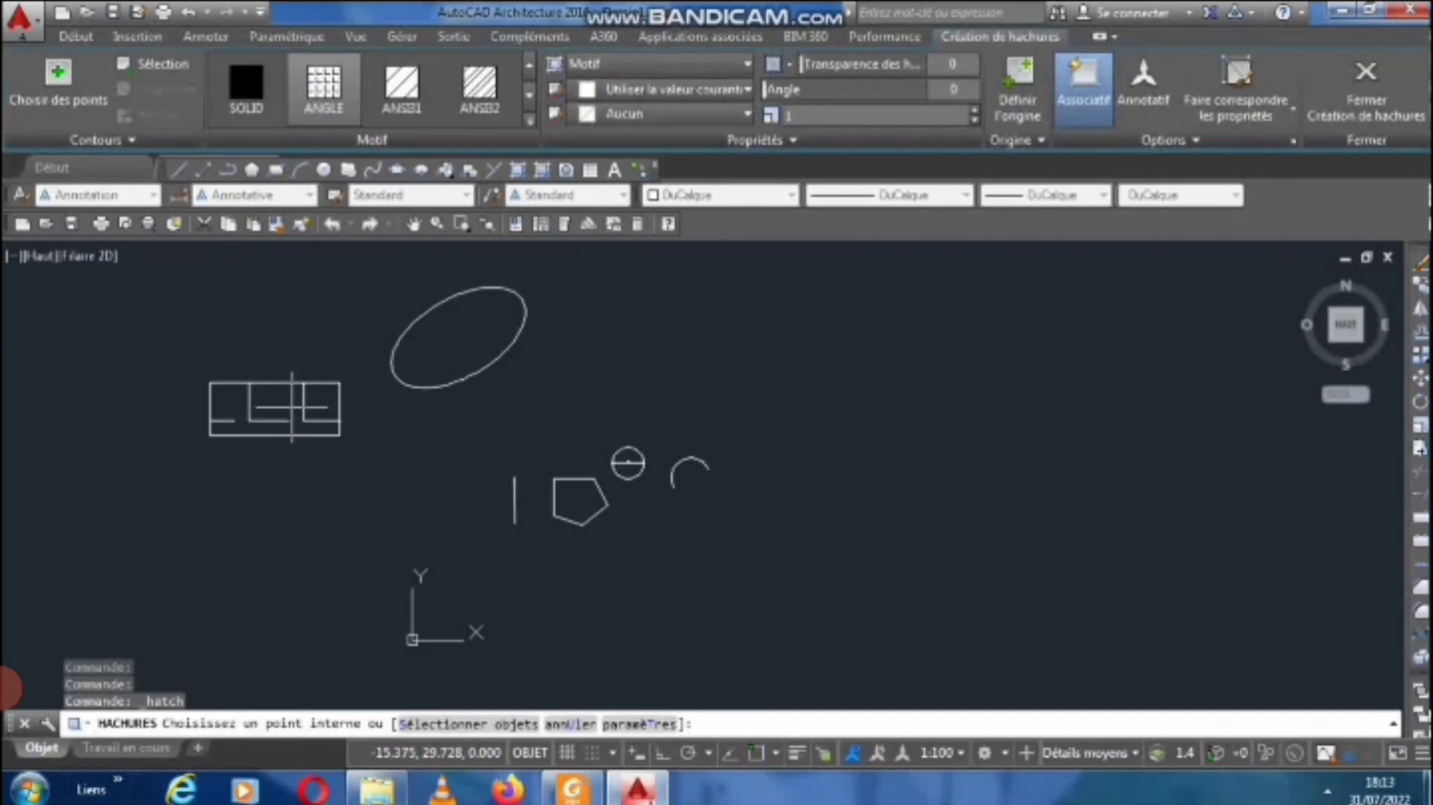
click(253, 97)
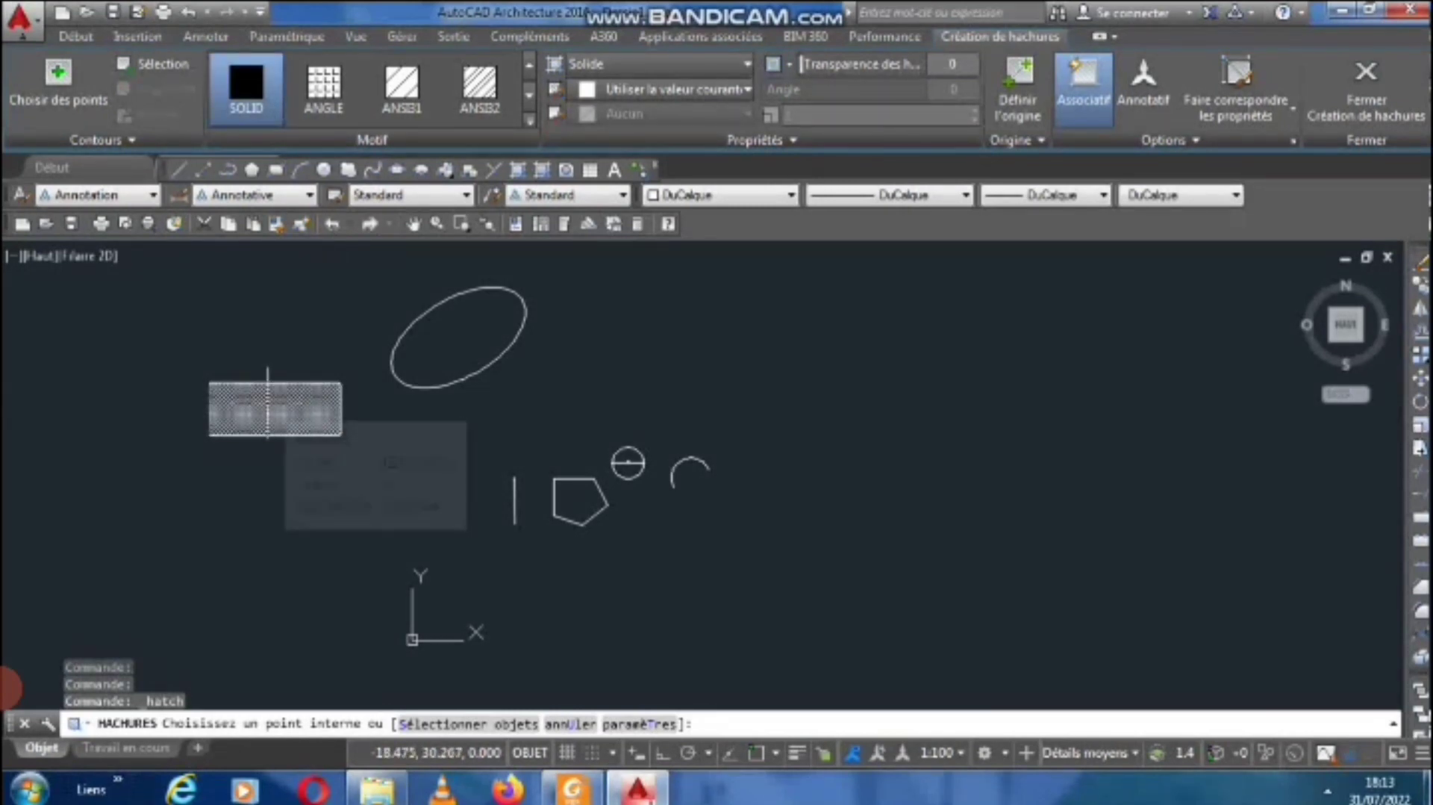
click(268, 403)
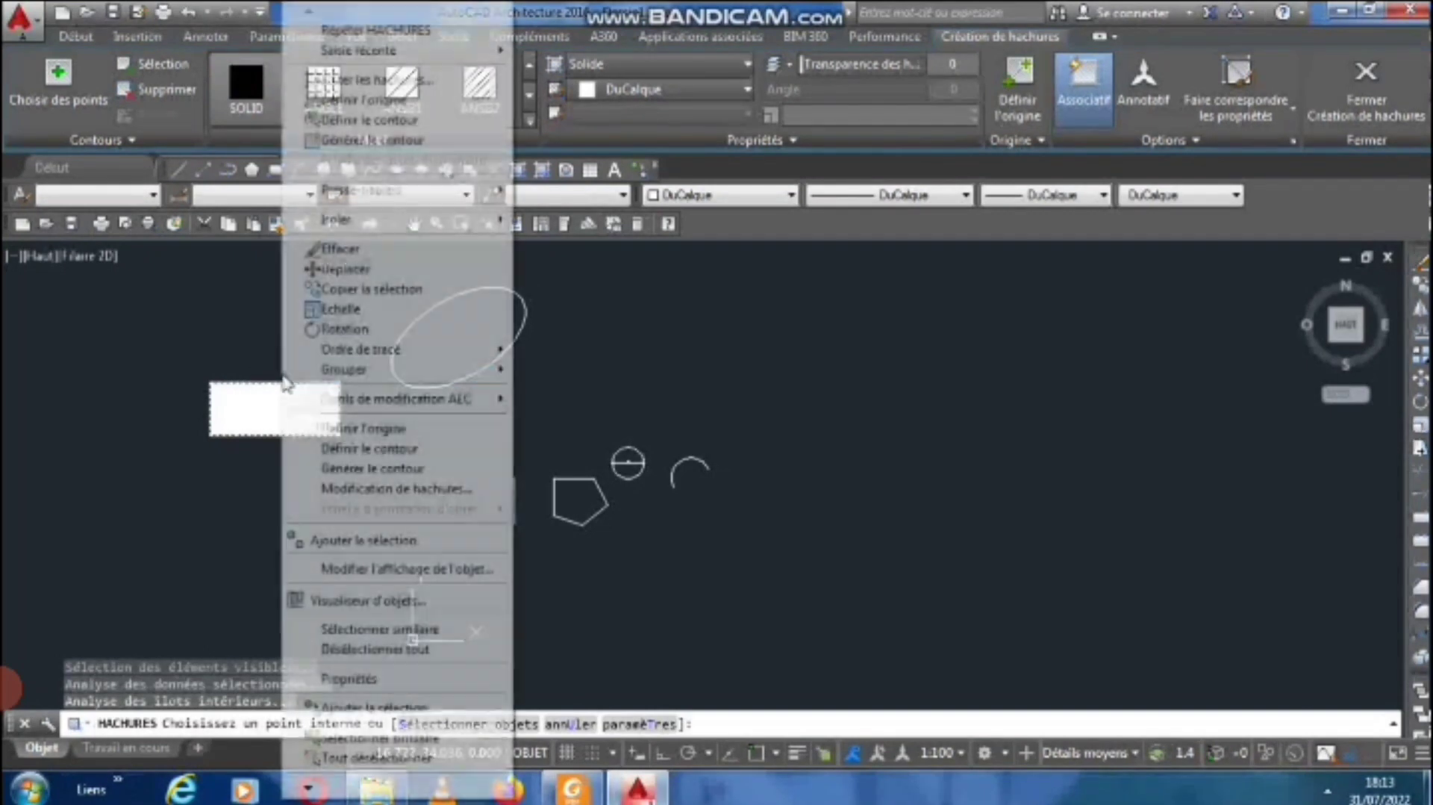
right_click(281, 377)
click(231, 320)
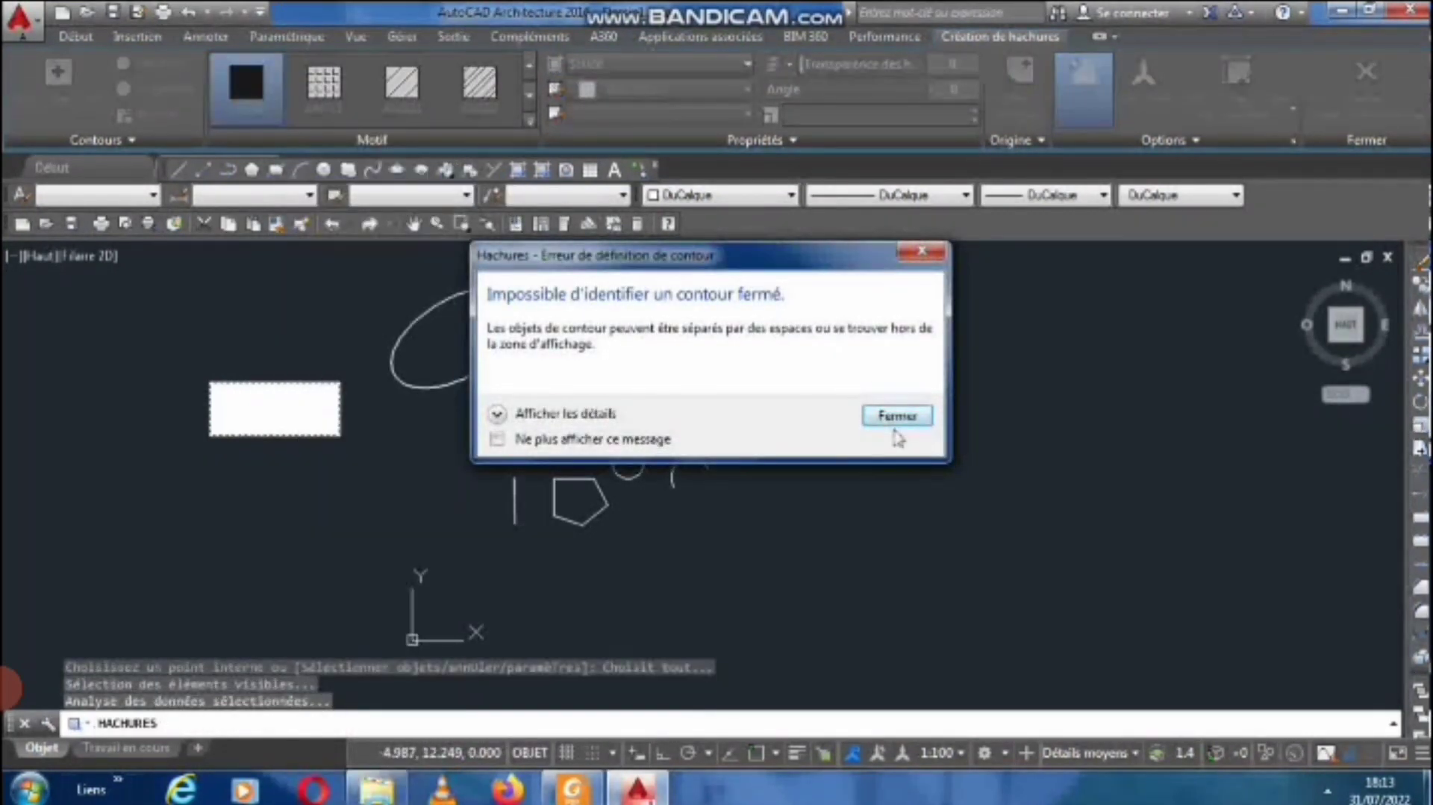
click(896, 415)
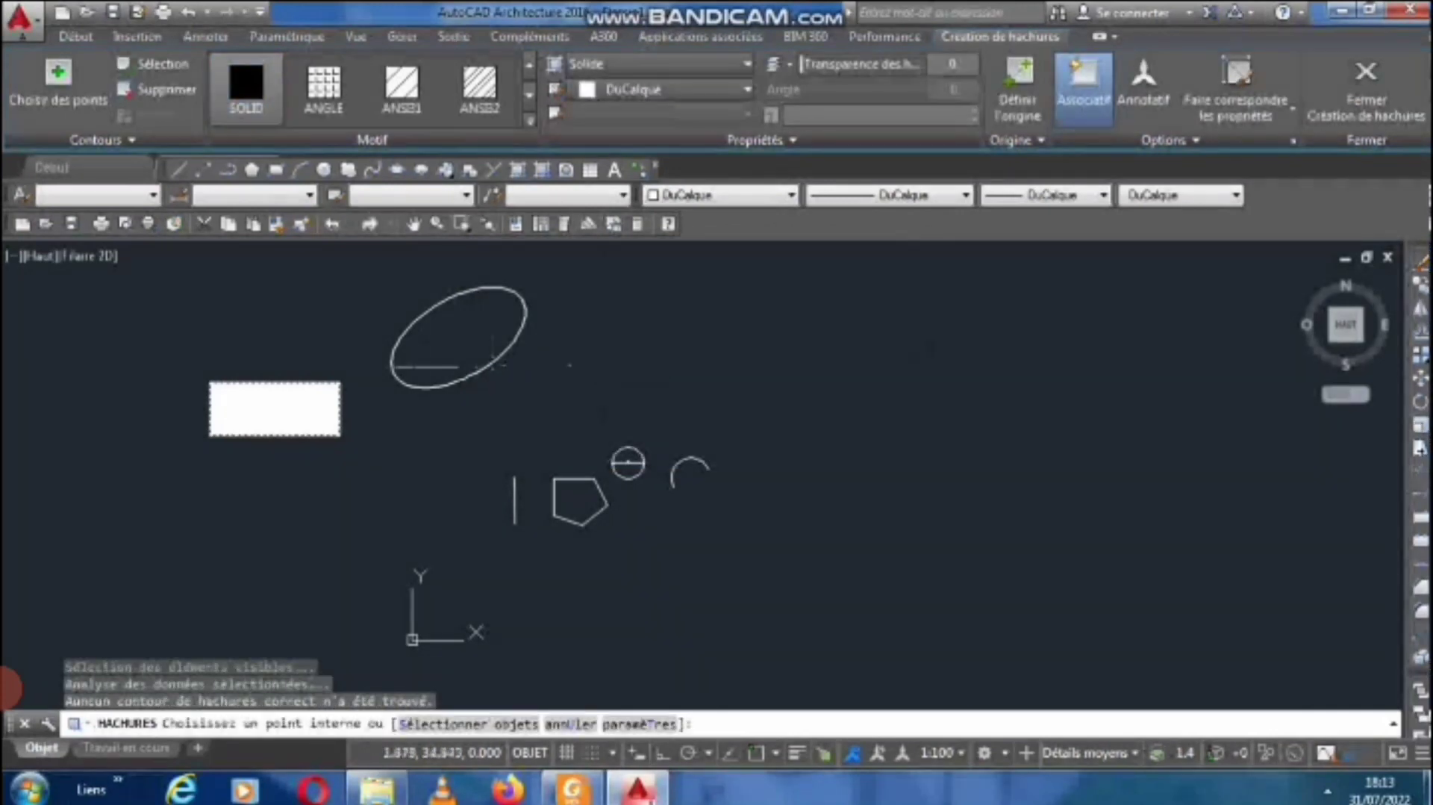
key(Return)
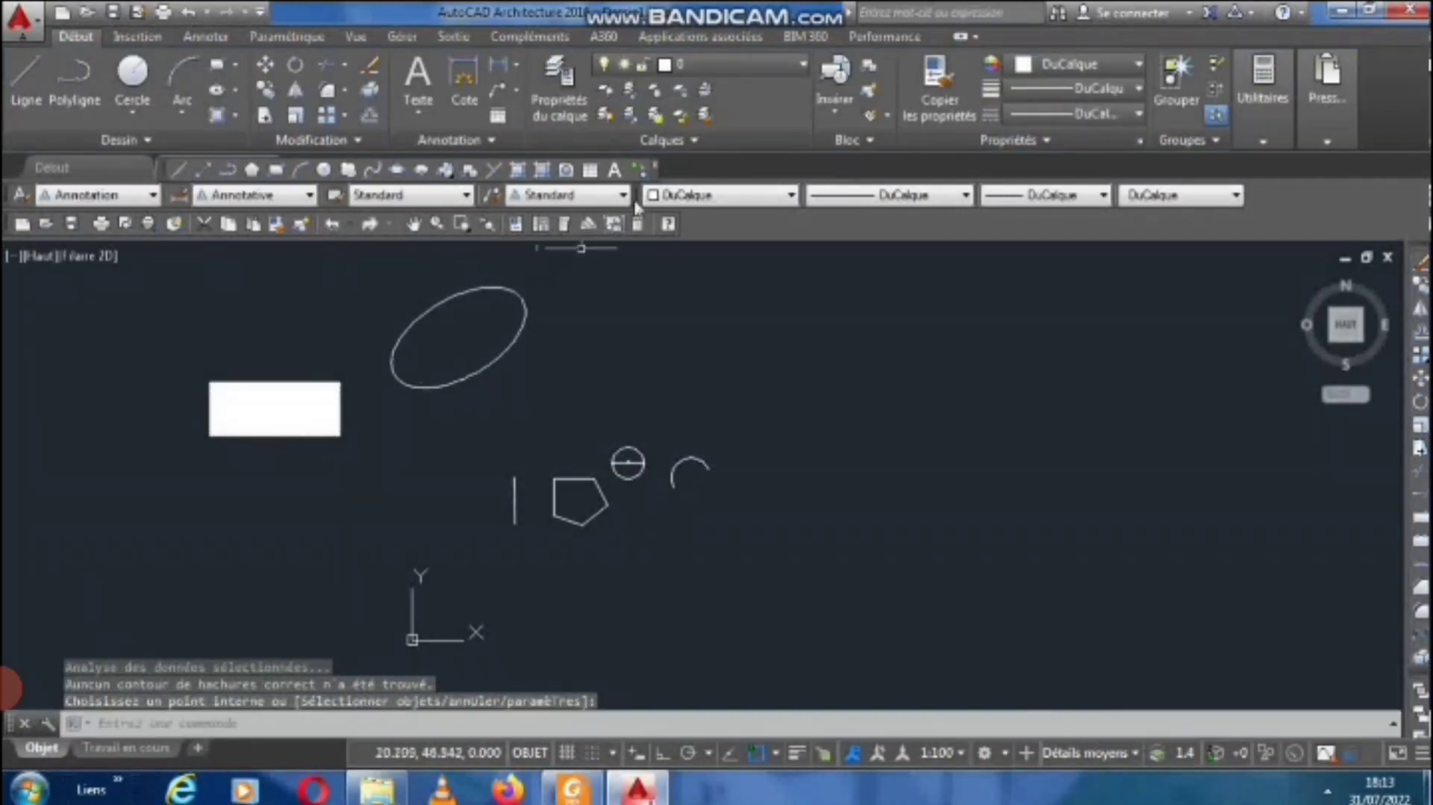
Hatch the inside of the ellipse with the ANGLE pattern at scale 0.5.
key(Return)
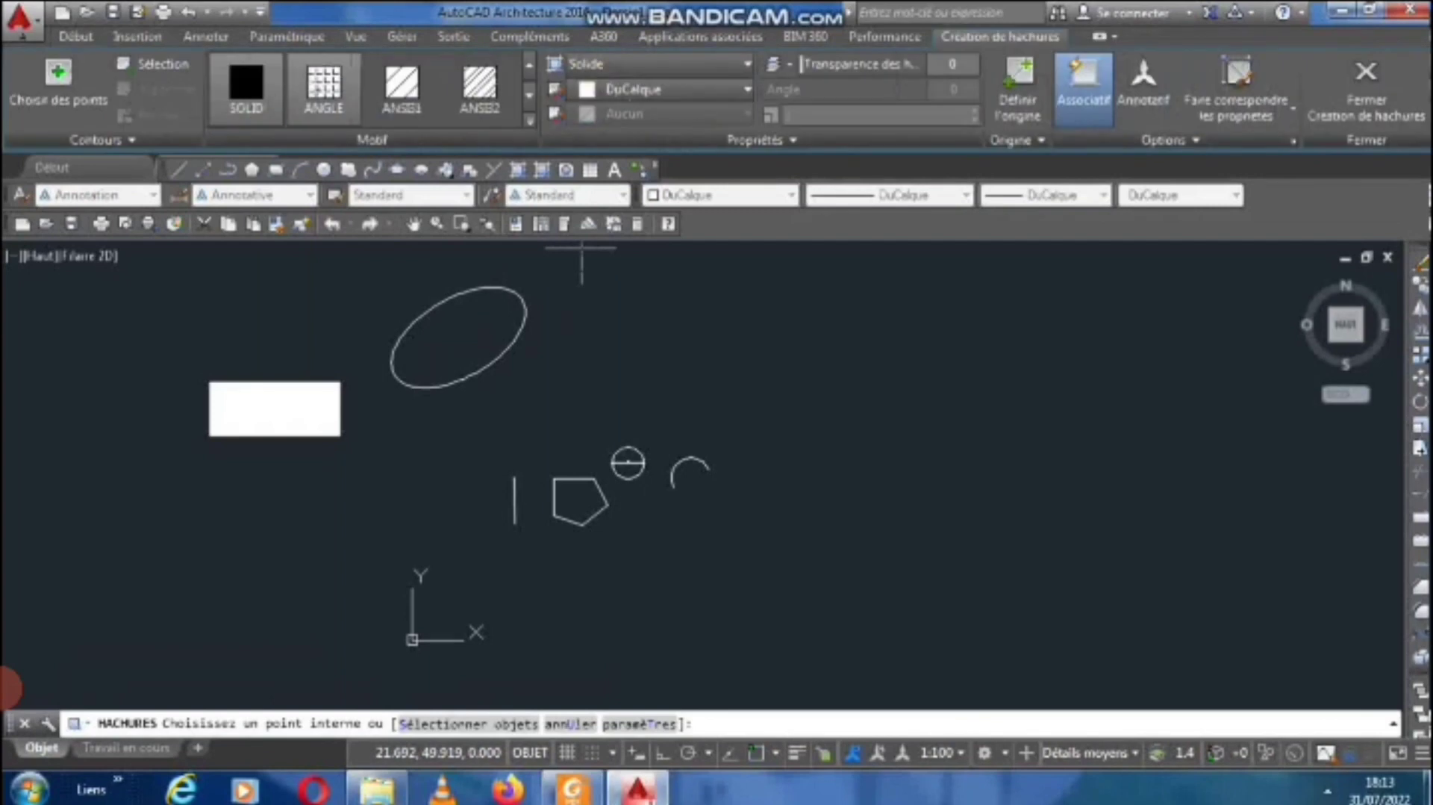
click(324, 88)
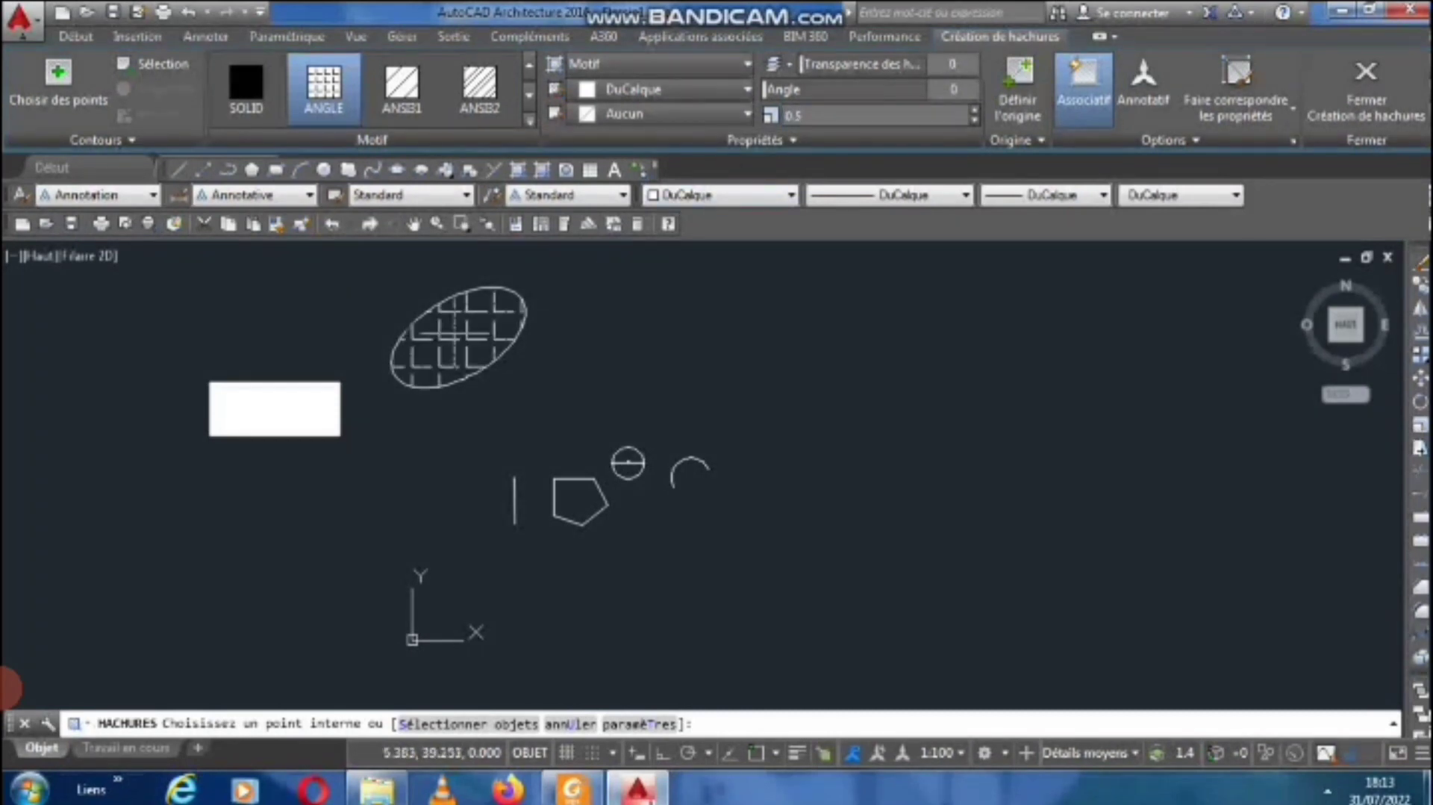
click(453, 332)
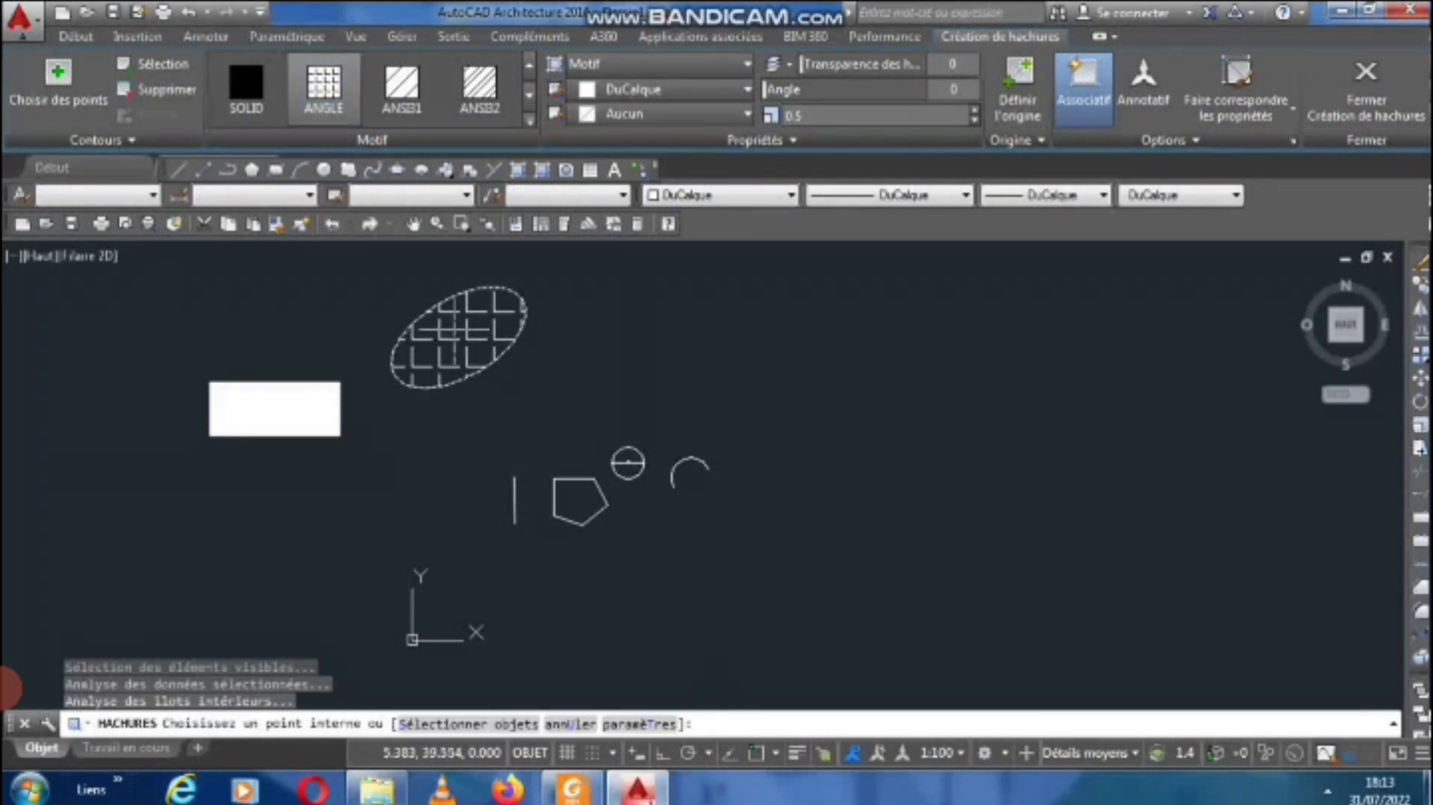
key(Return)
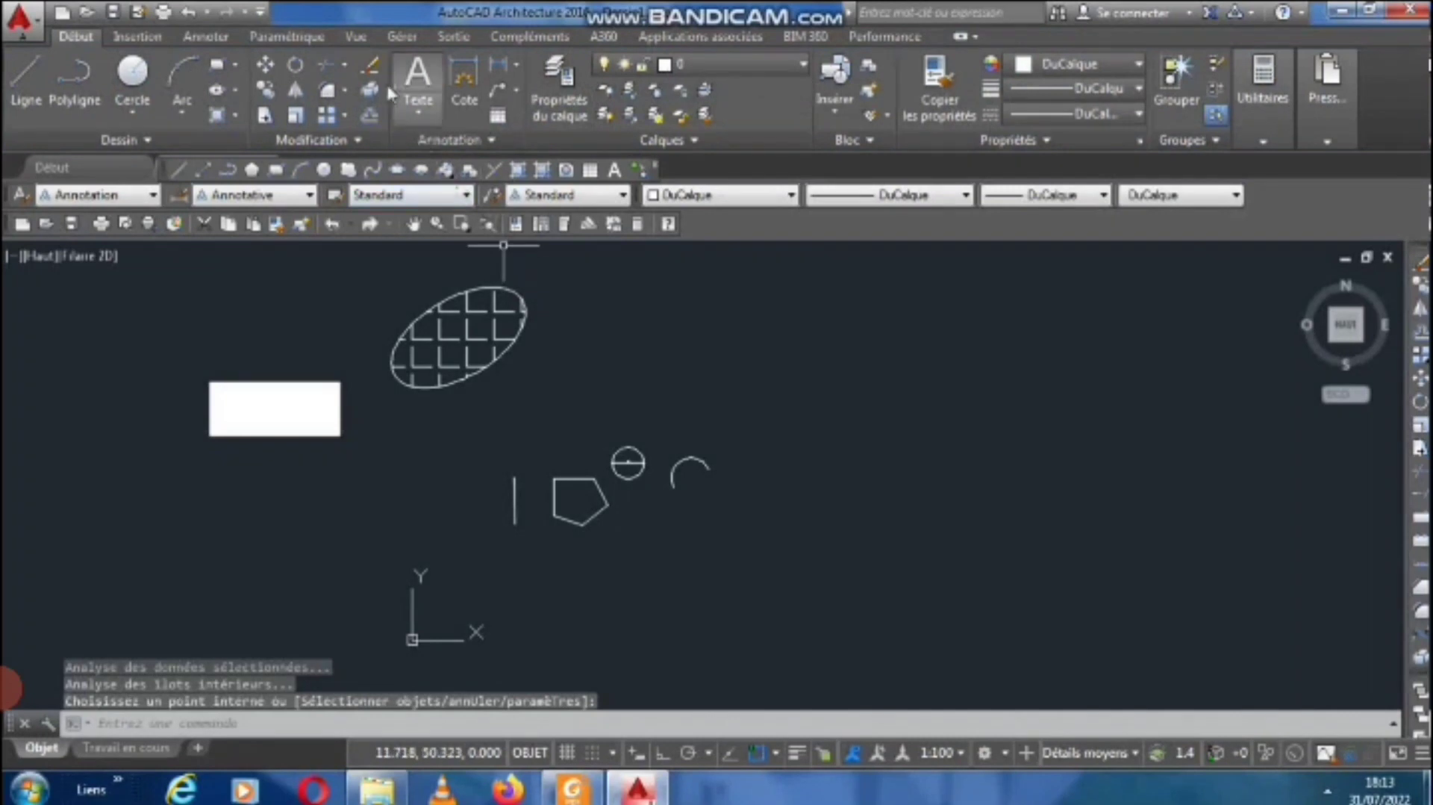
Try to hatch the dimensioned circle with the ANSI31 pattern at scale 0.5.
click(216, 118)
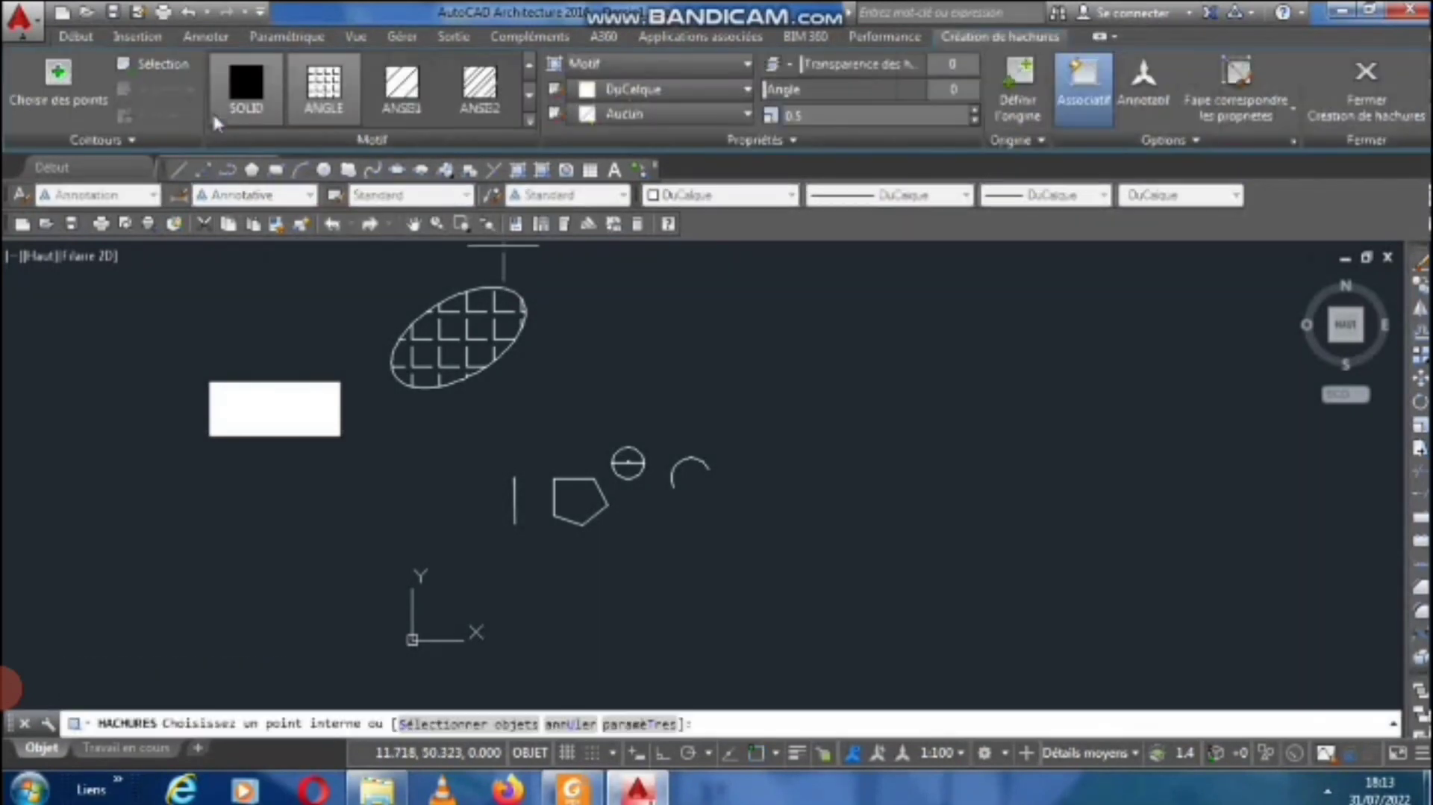
click(407, 88)
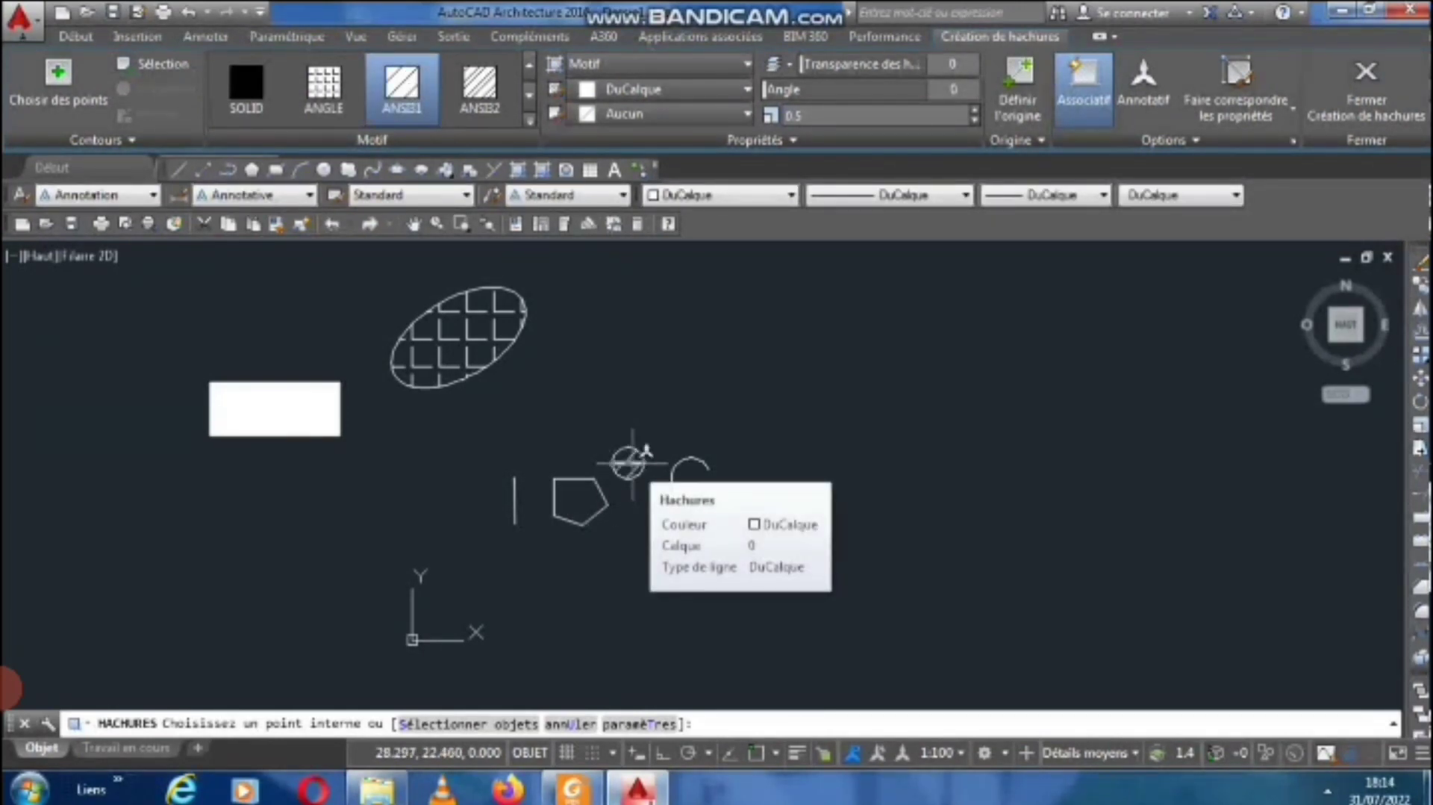
click(628, 462)
key(Return)
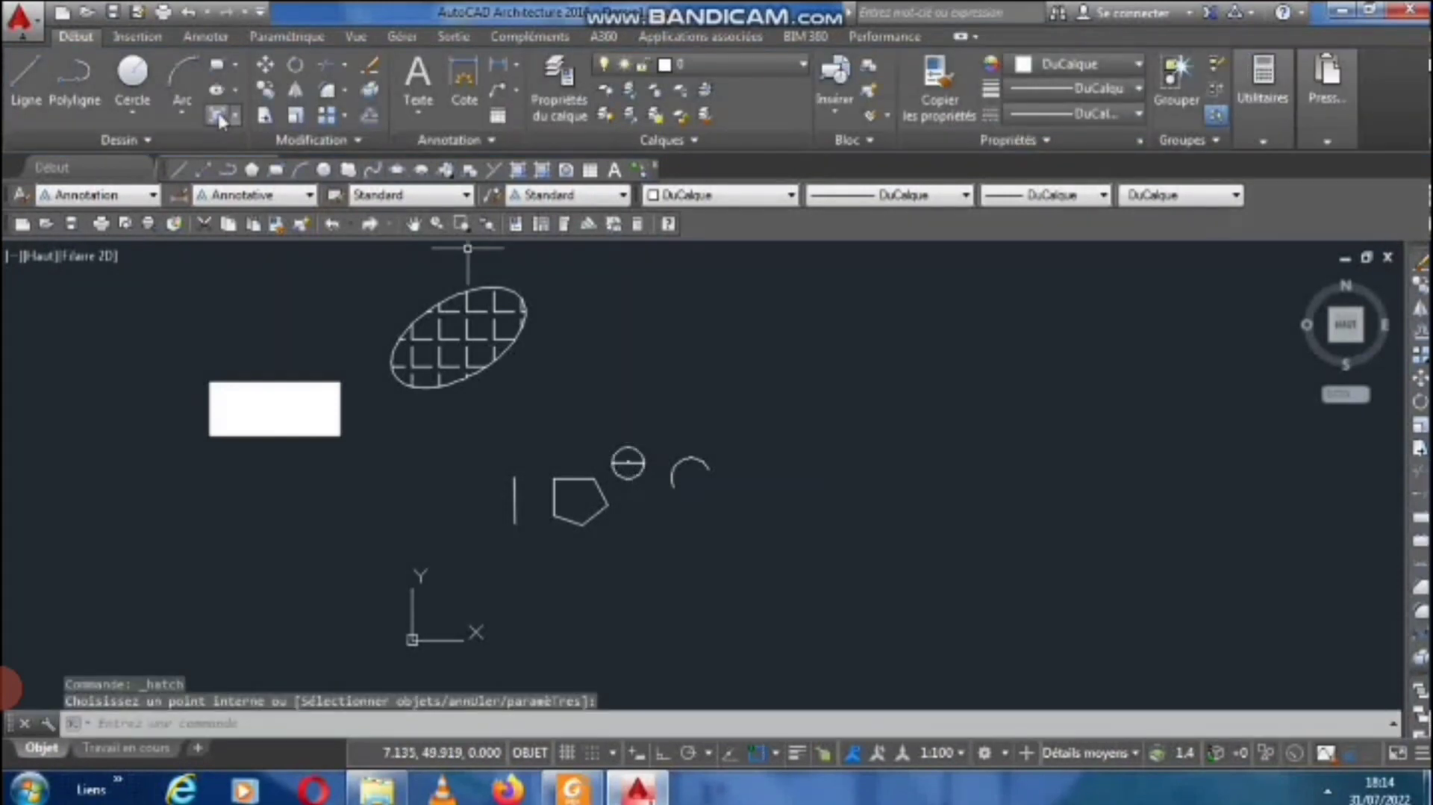
Fill the five-sided polyline with a blue-to-yellow gradient using the GR_LINEAIRE pattern.
click(235, 111)
click(256, 186)
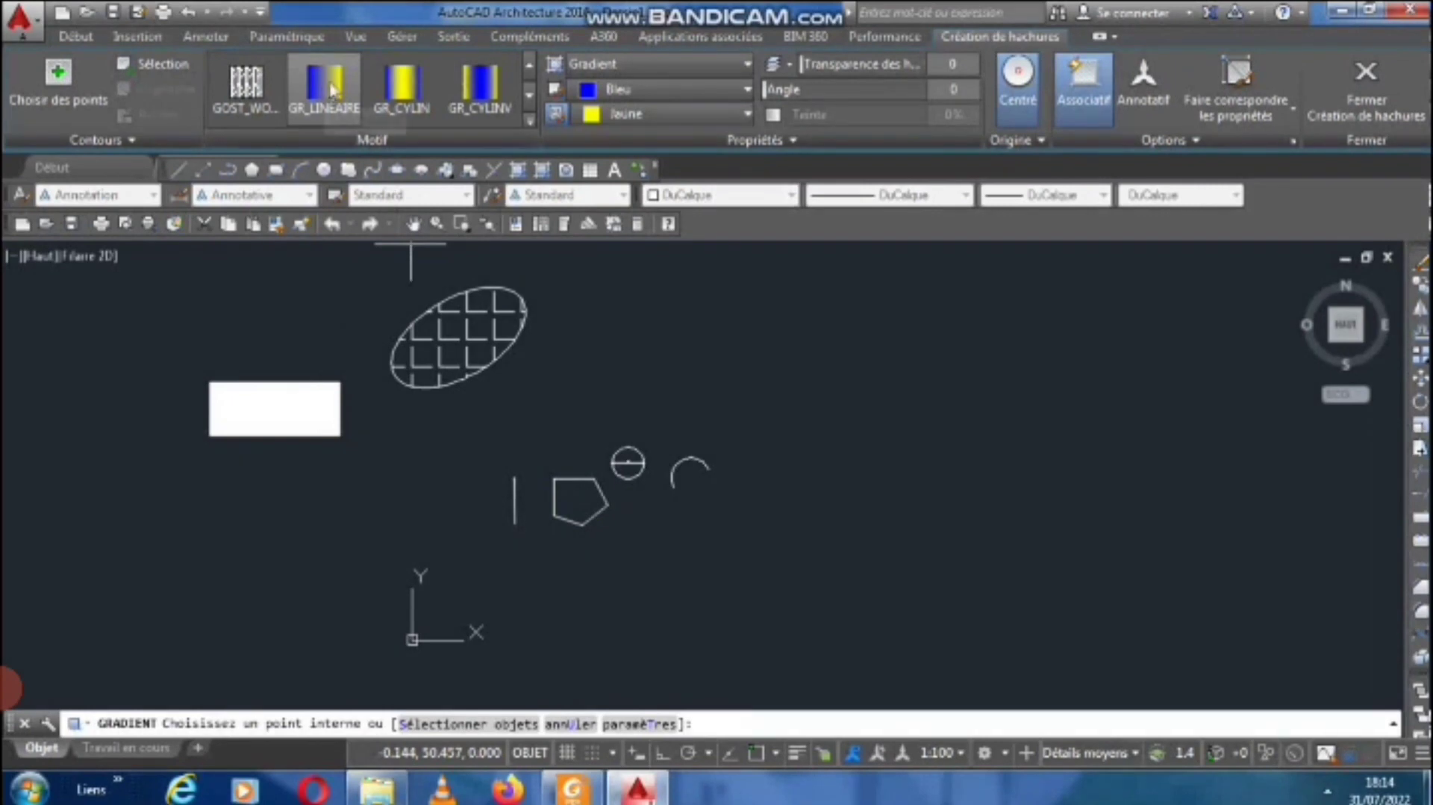
click(324, 86)
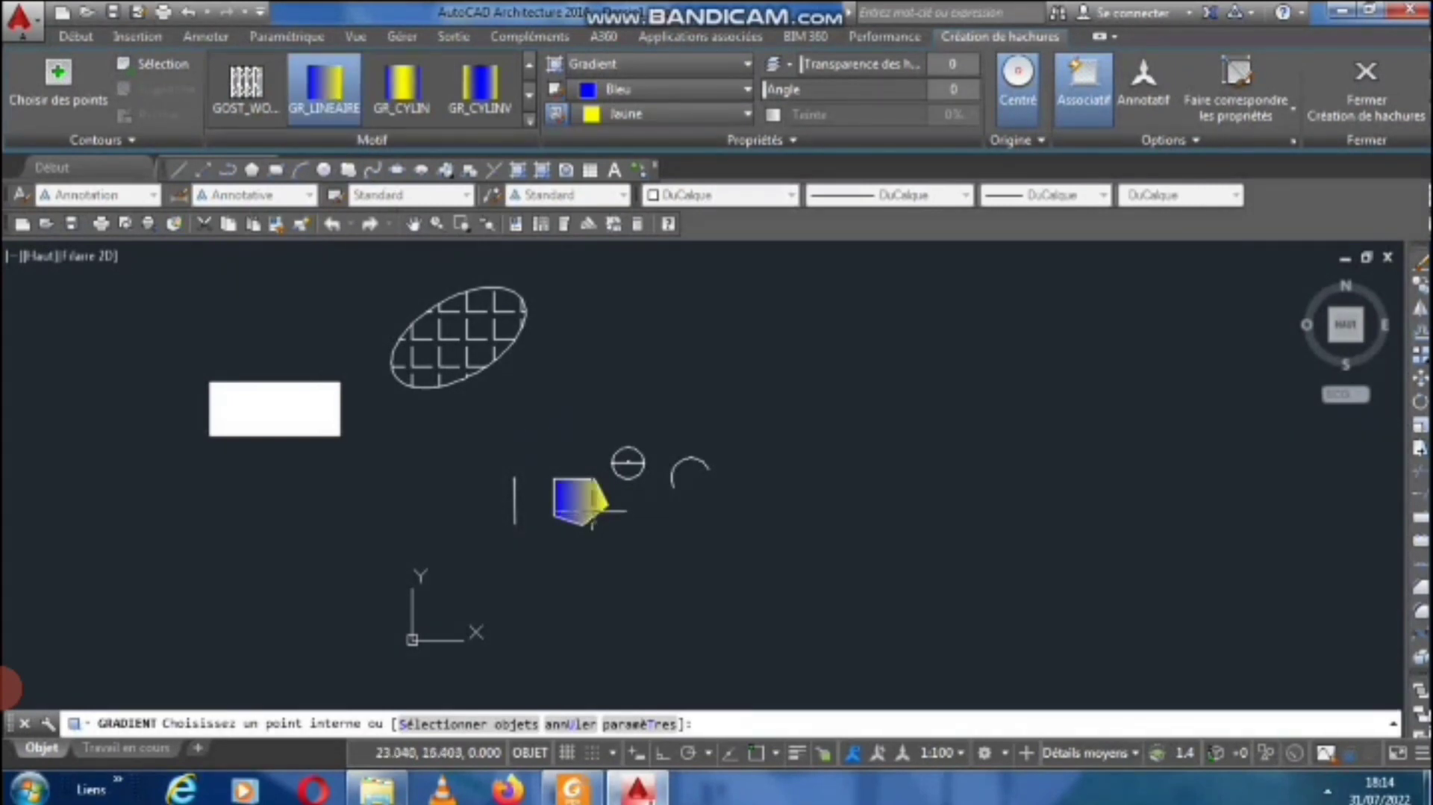
scroll(589, 501, up, 6)
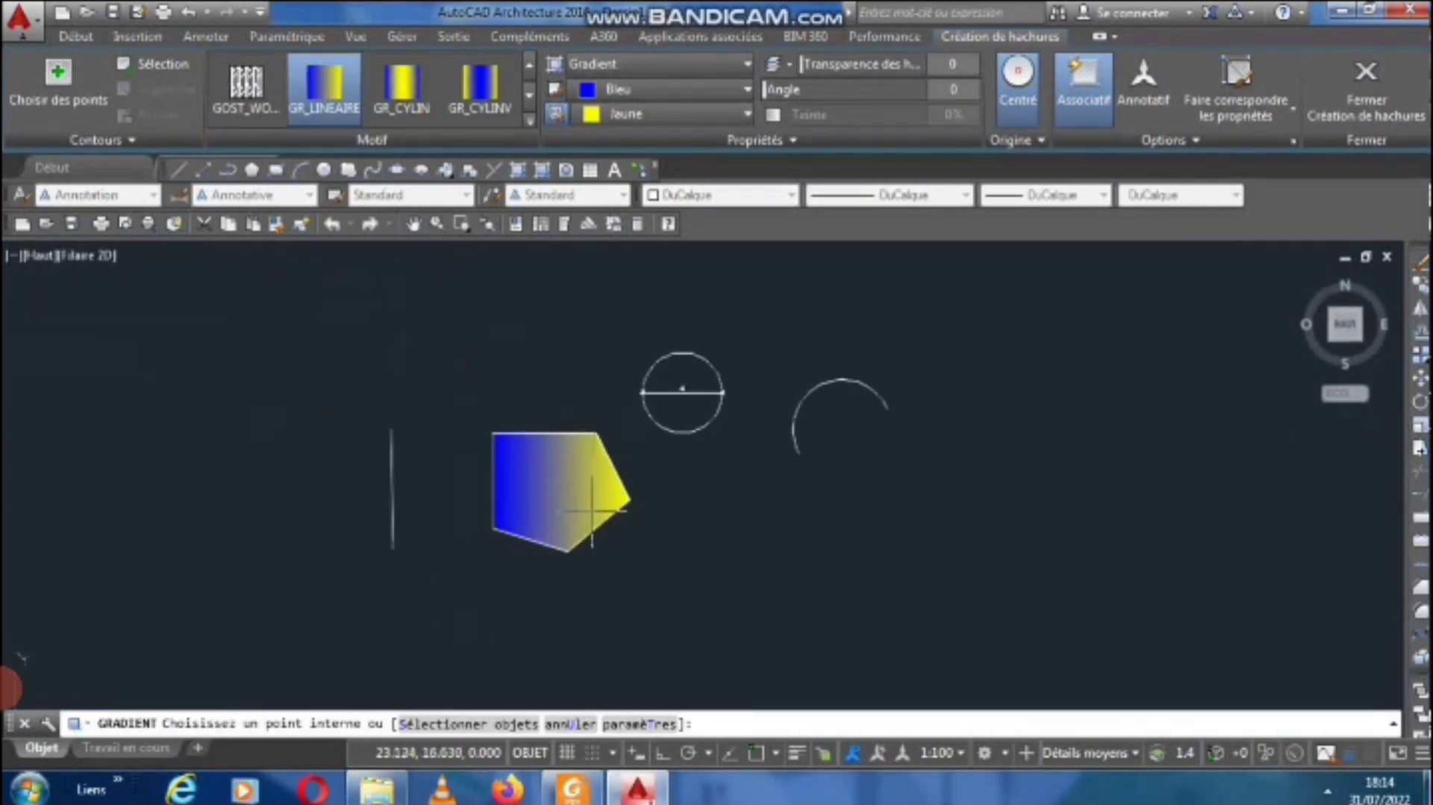
click(566, 481)
key(Return)
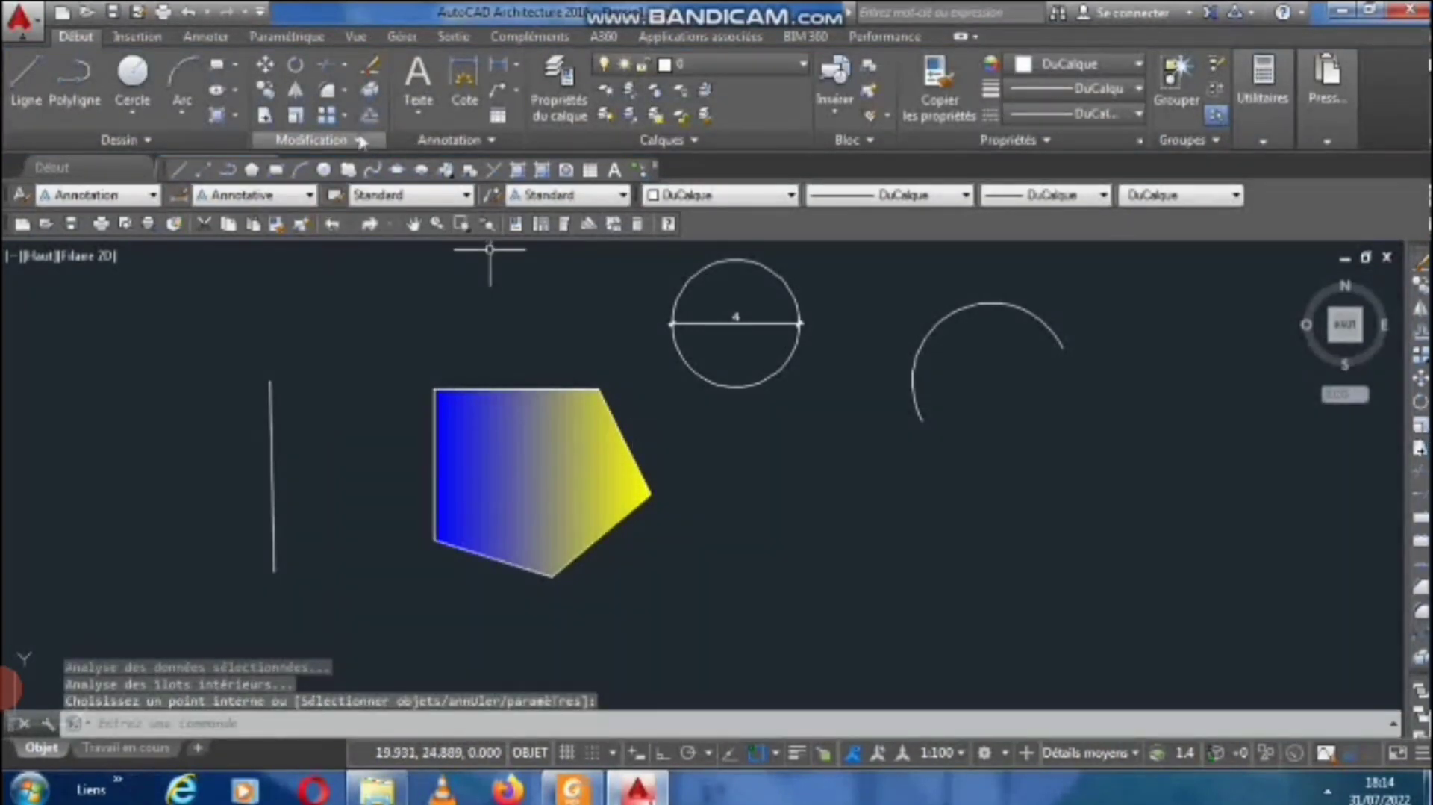
Fill the dimensioned circle with a GR_CYLIN gradient using the colours 205,105,40 and 254,234,185.
click(236, 118)
click(251, 191)
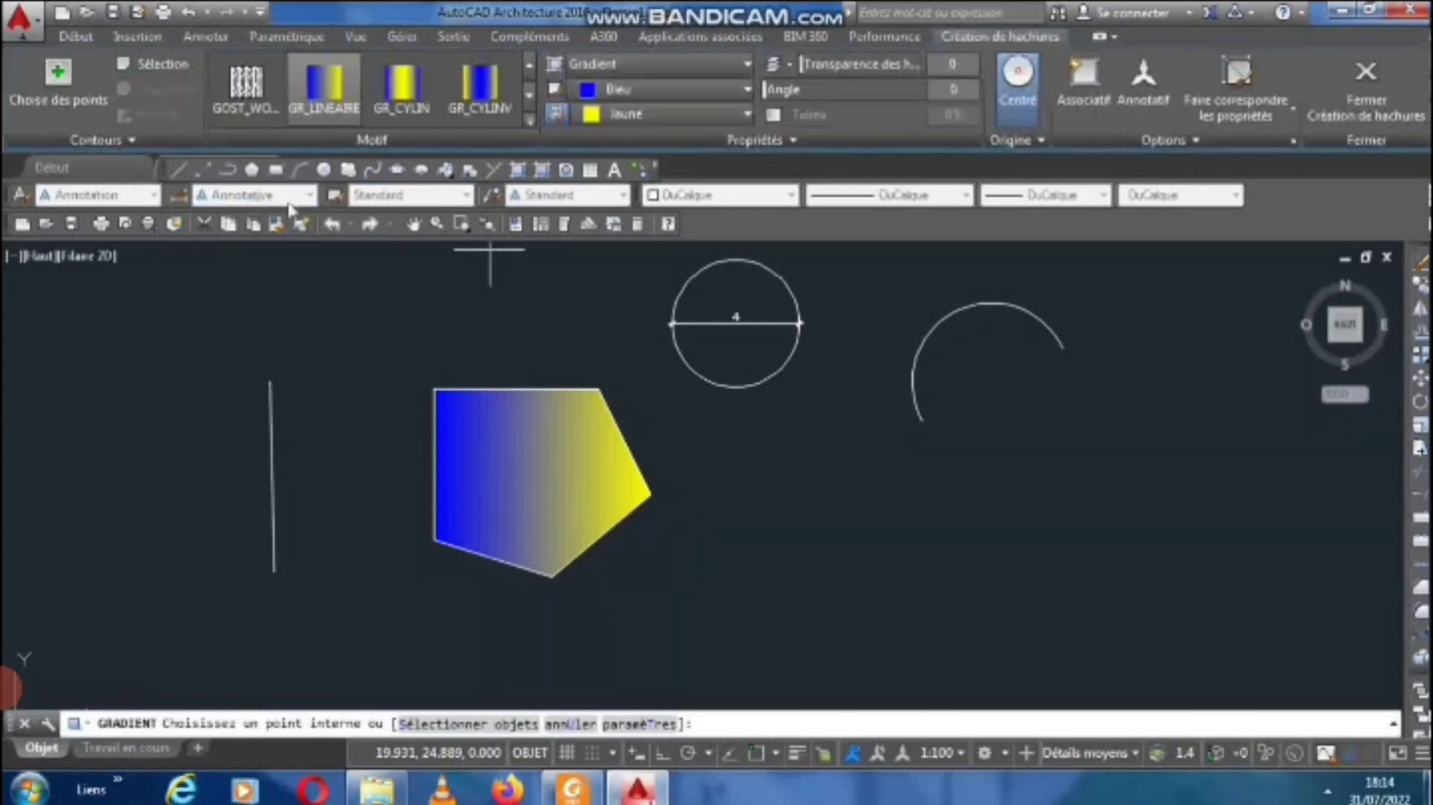
click(646, 88)
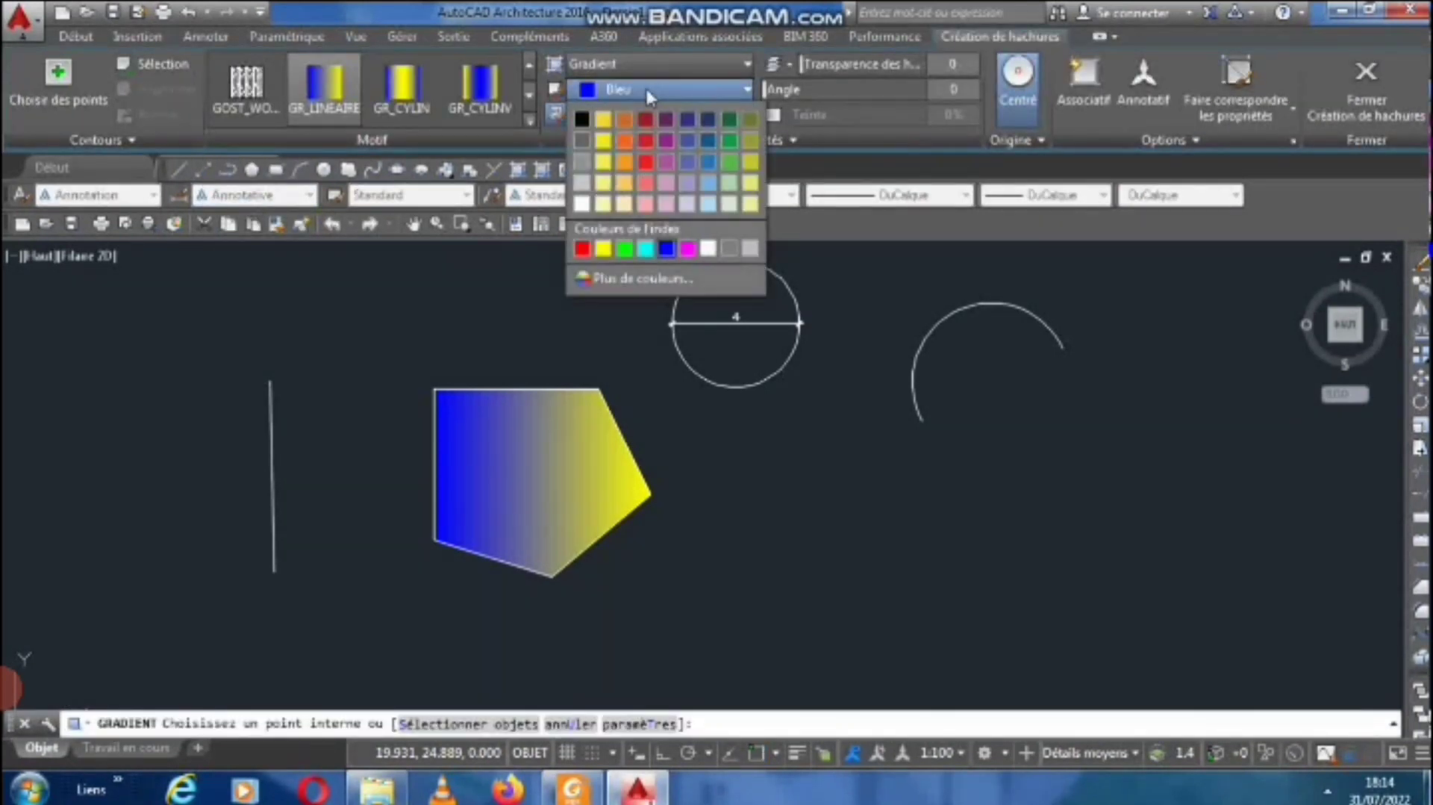
click(623, 121)
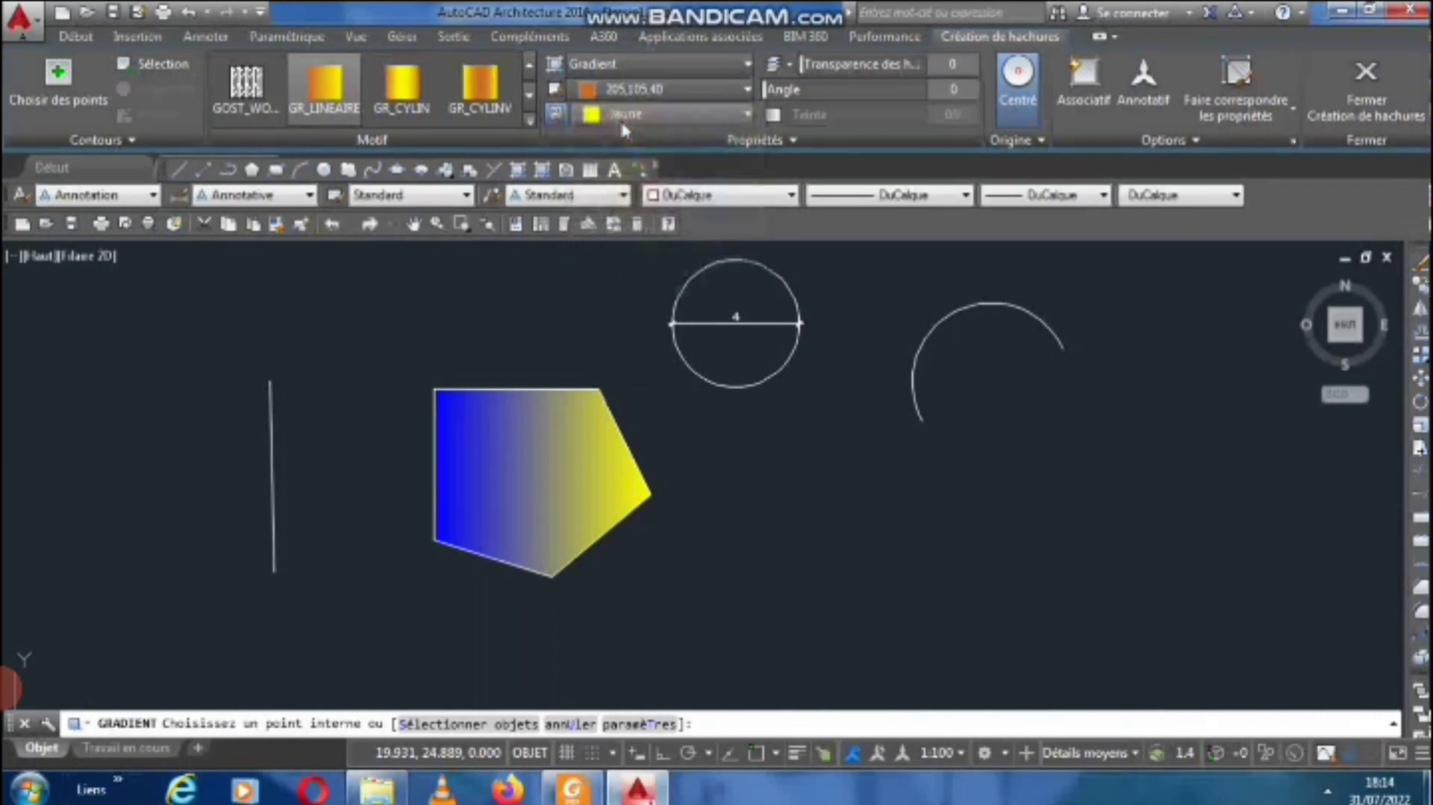
click(645, 85)
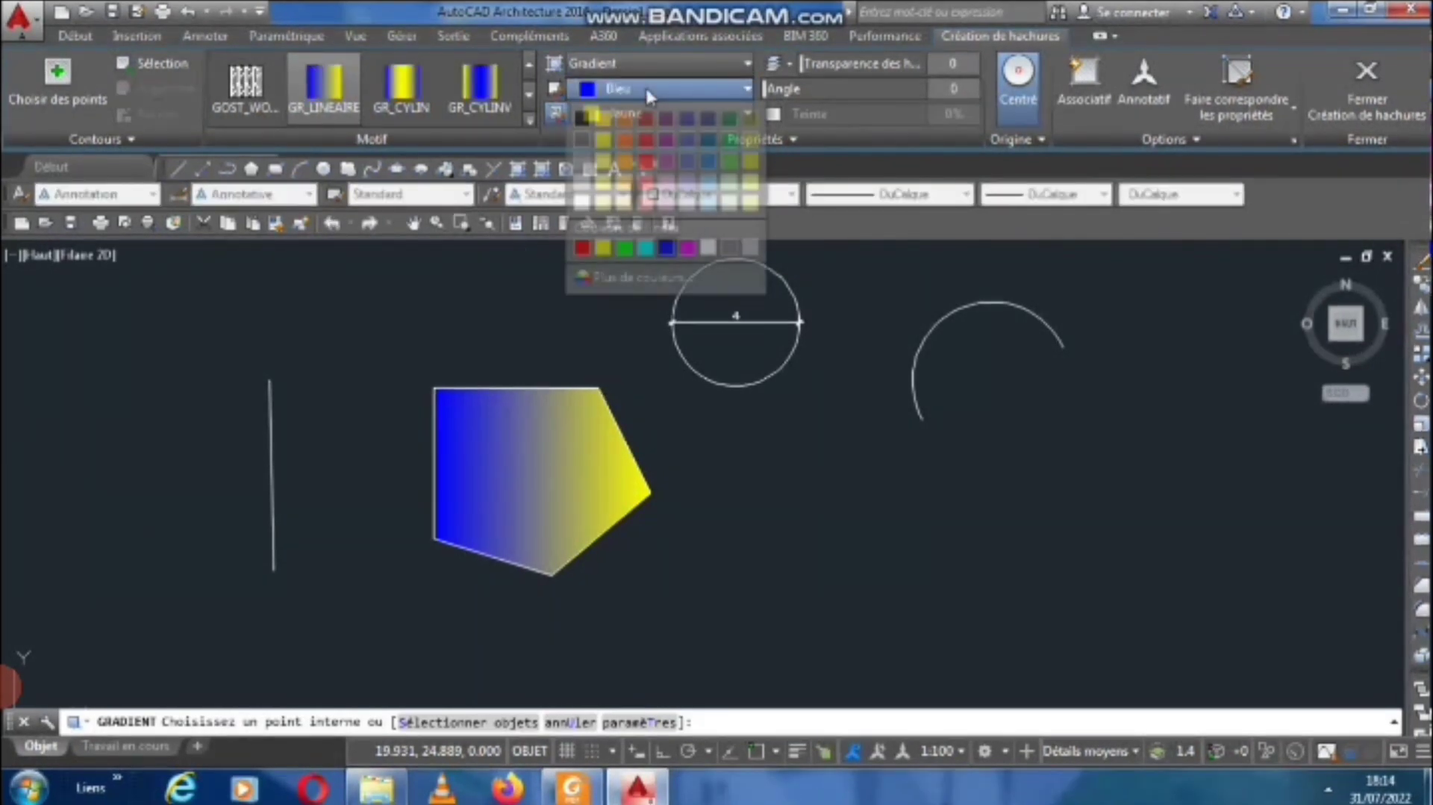
click(623, 121)
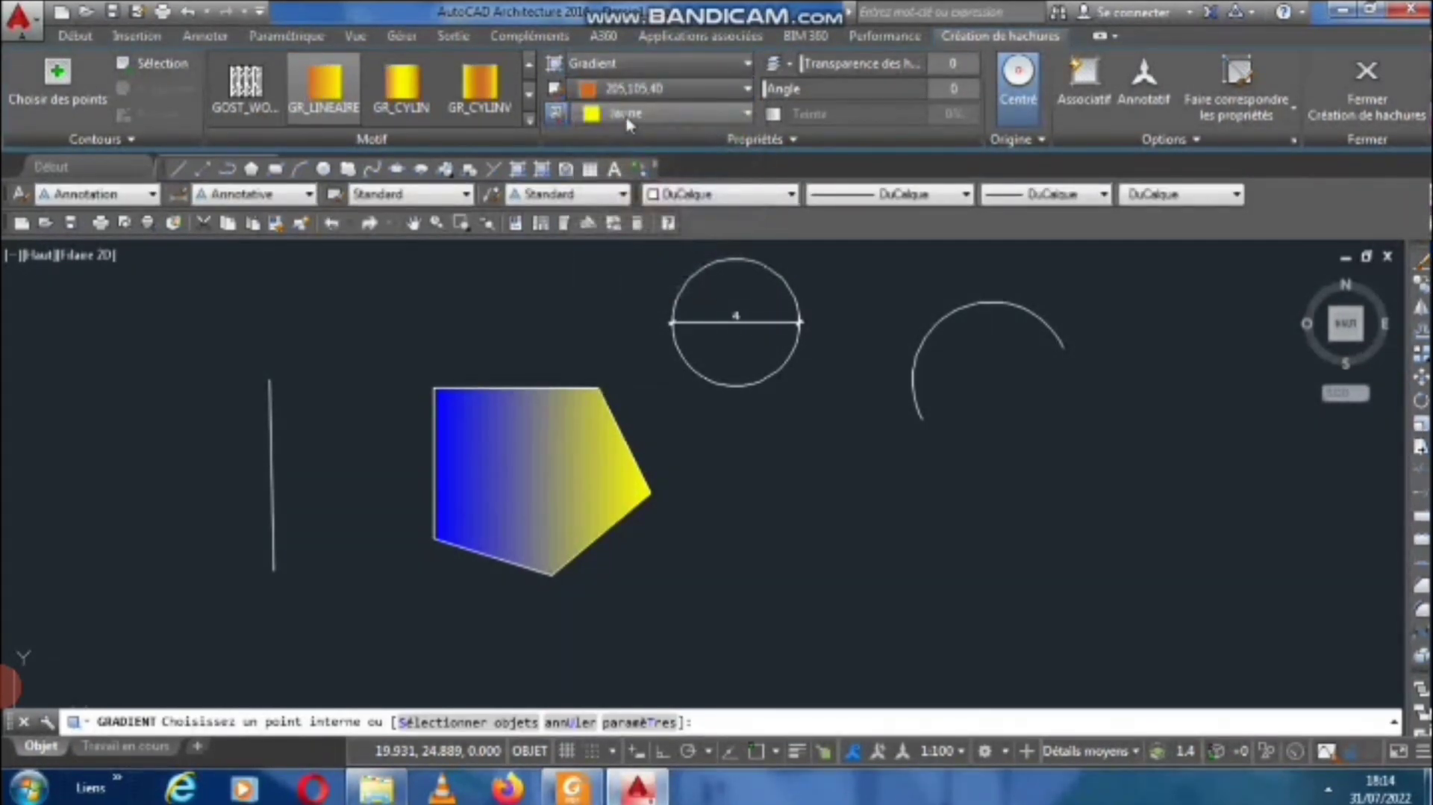
click(629, 120)
click(628, 227)
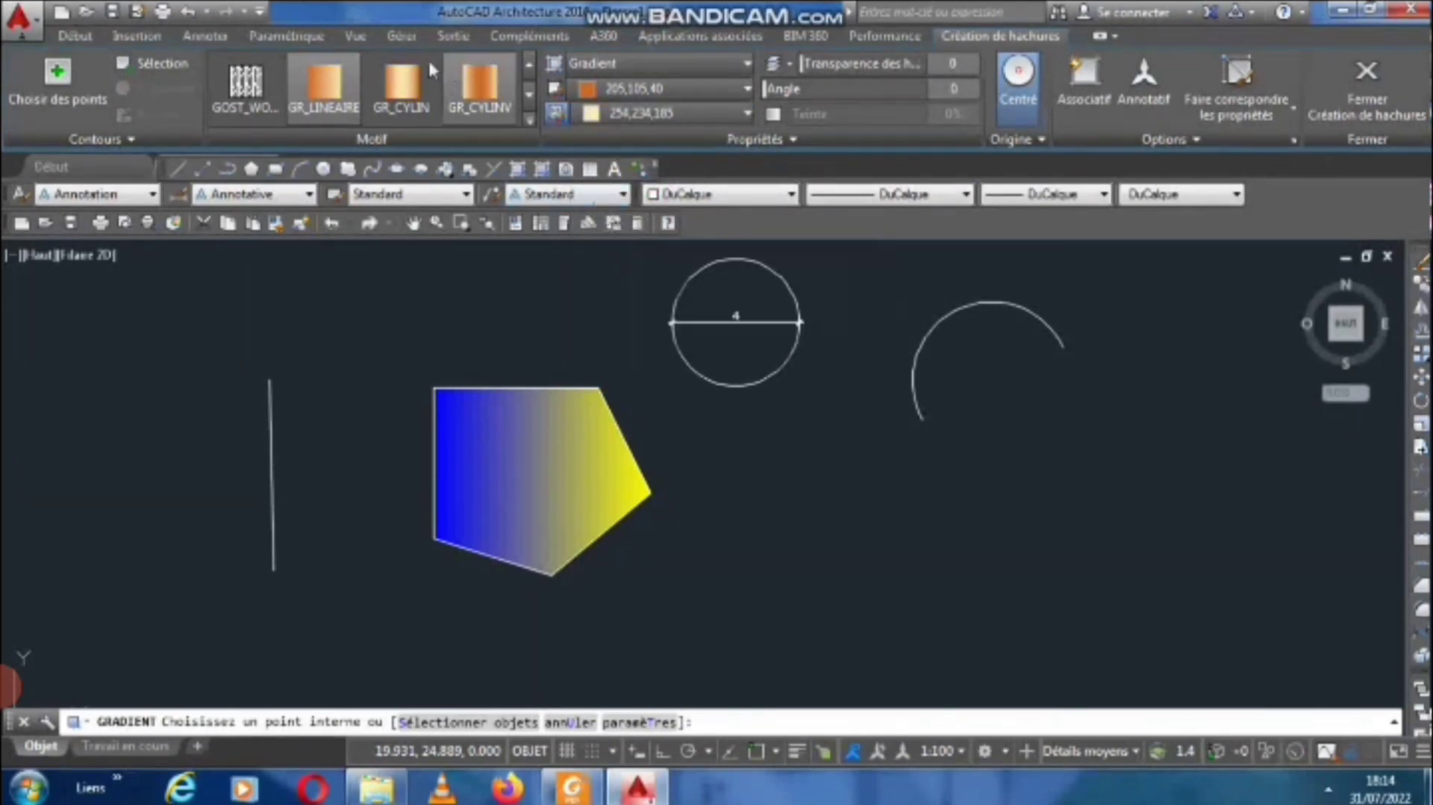
click(414, 91)
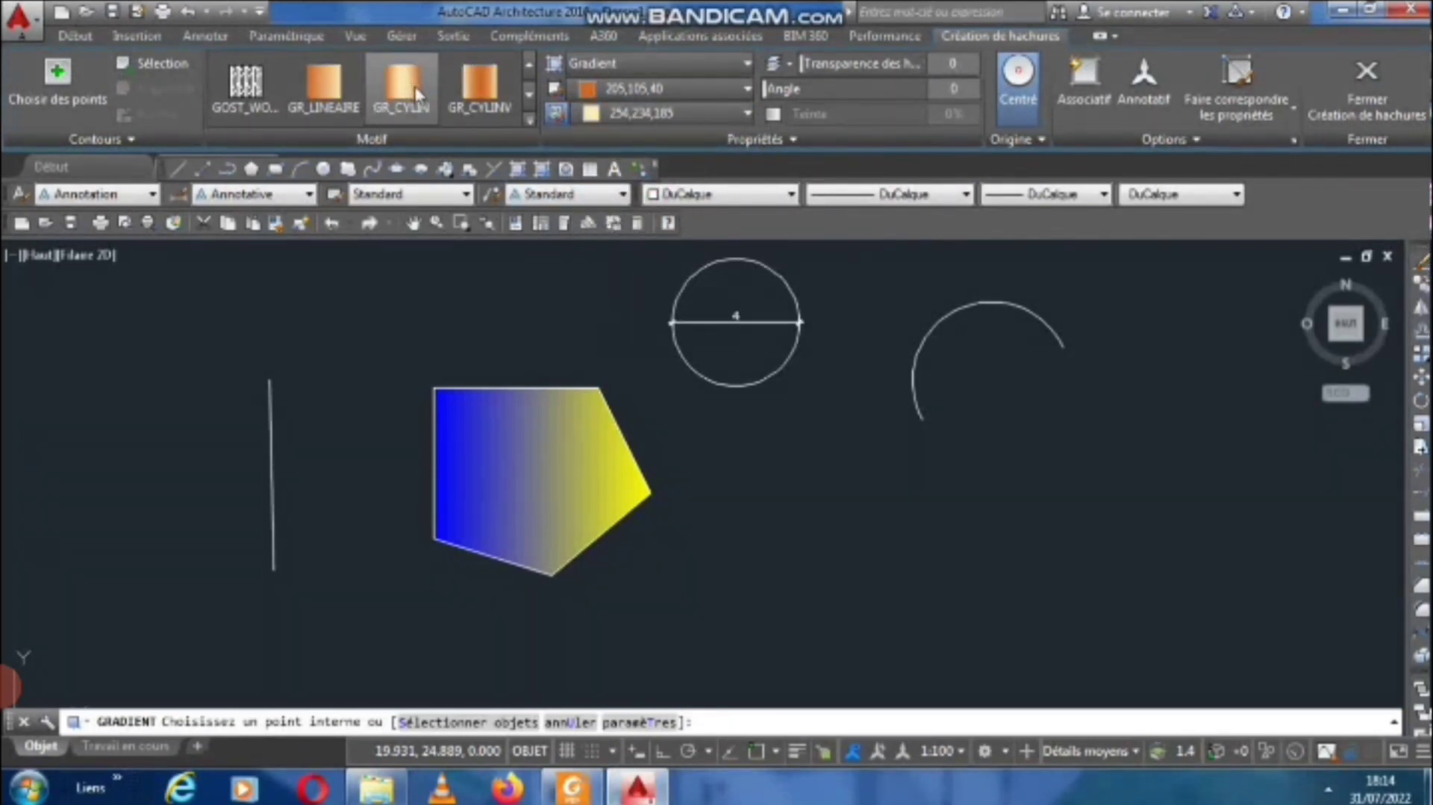
click(735, 316)
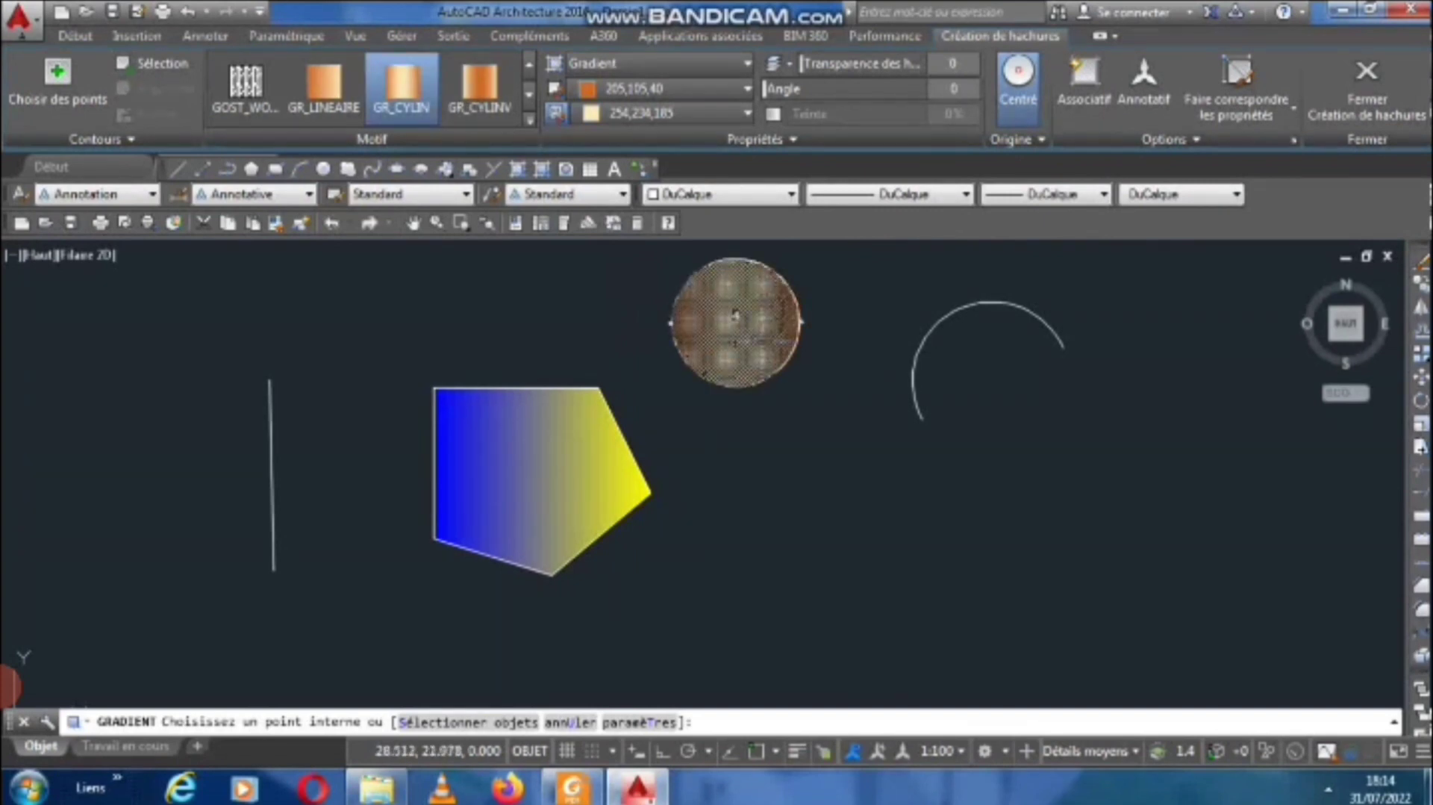
click(735, 317)
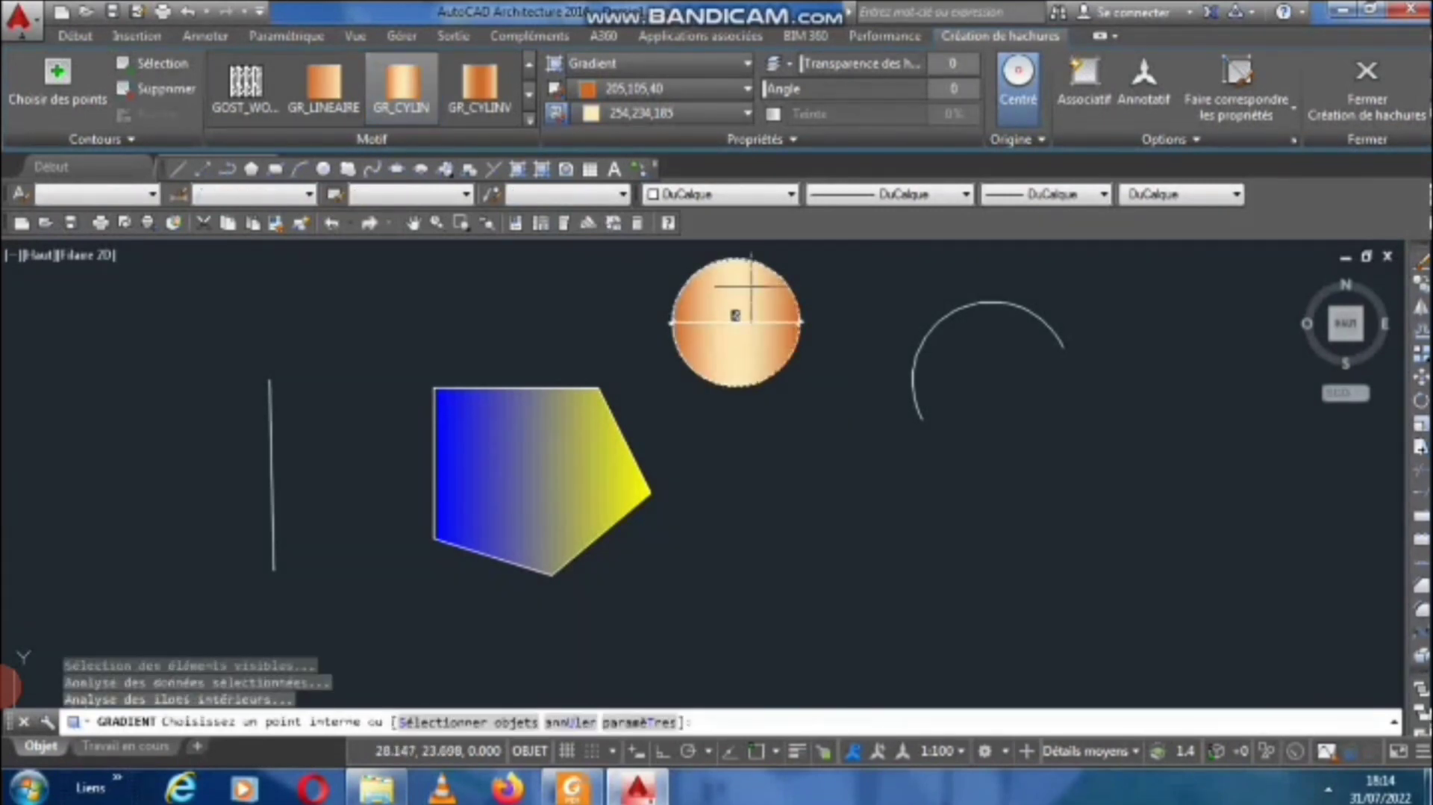
key(Return)
Move only the five-sided polyline outline from its upper-left corner to the empty area right of the arc, leaving its gradient fill behind.
scroll(608, 470, down, 4)
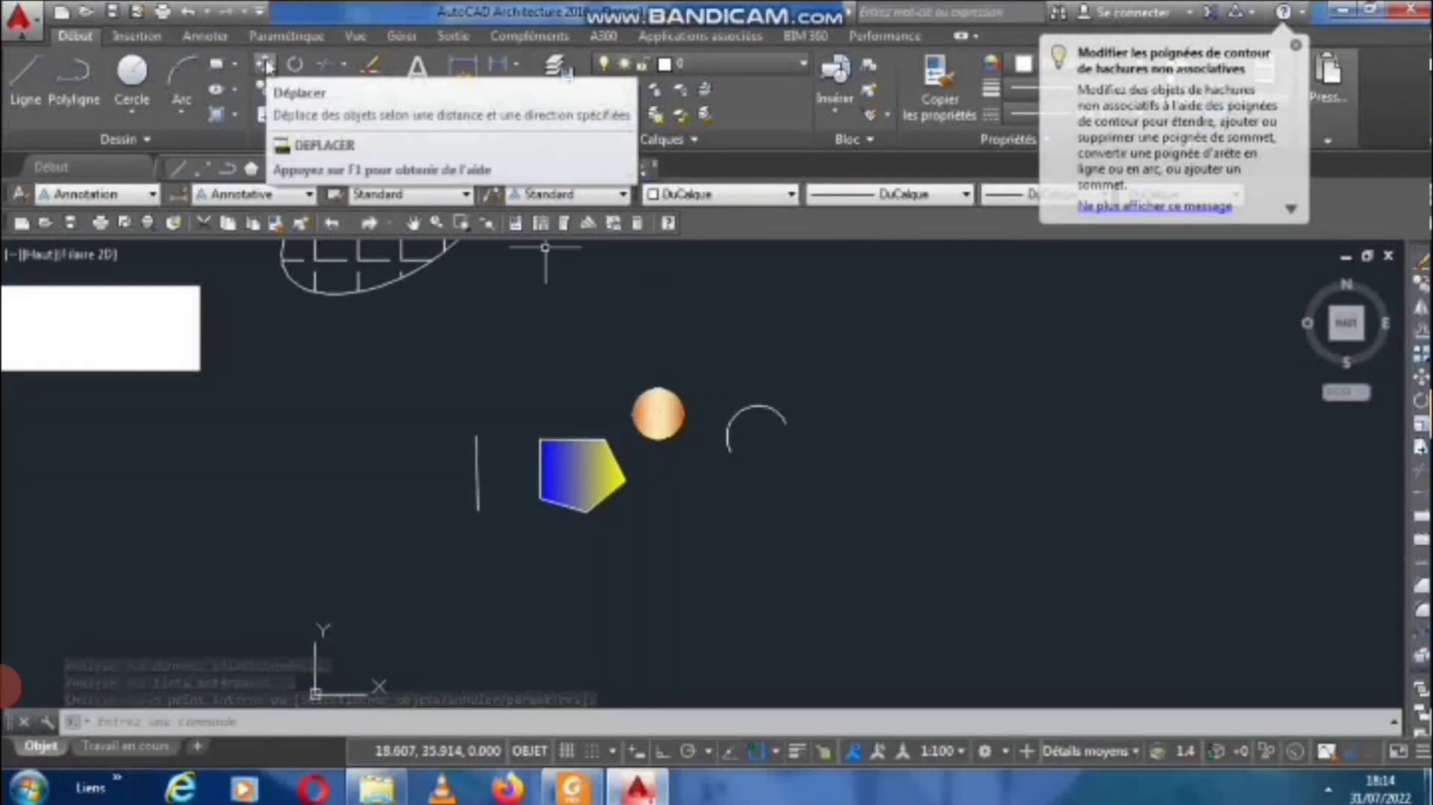
click(265, 68)
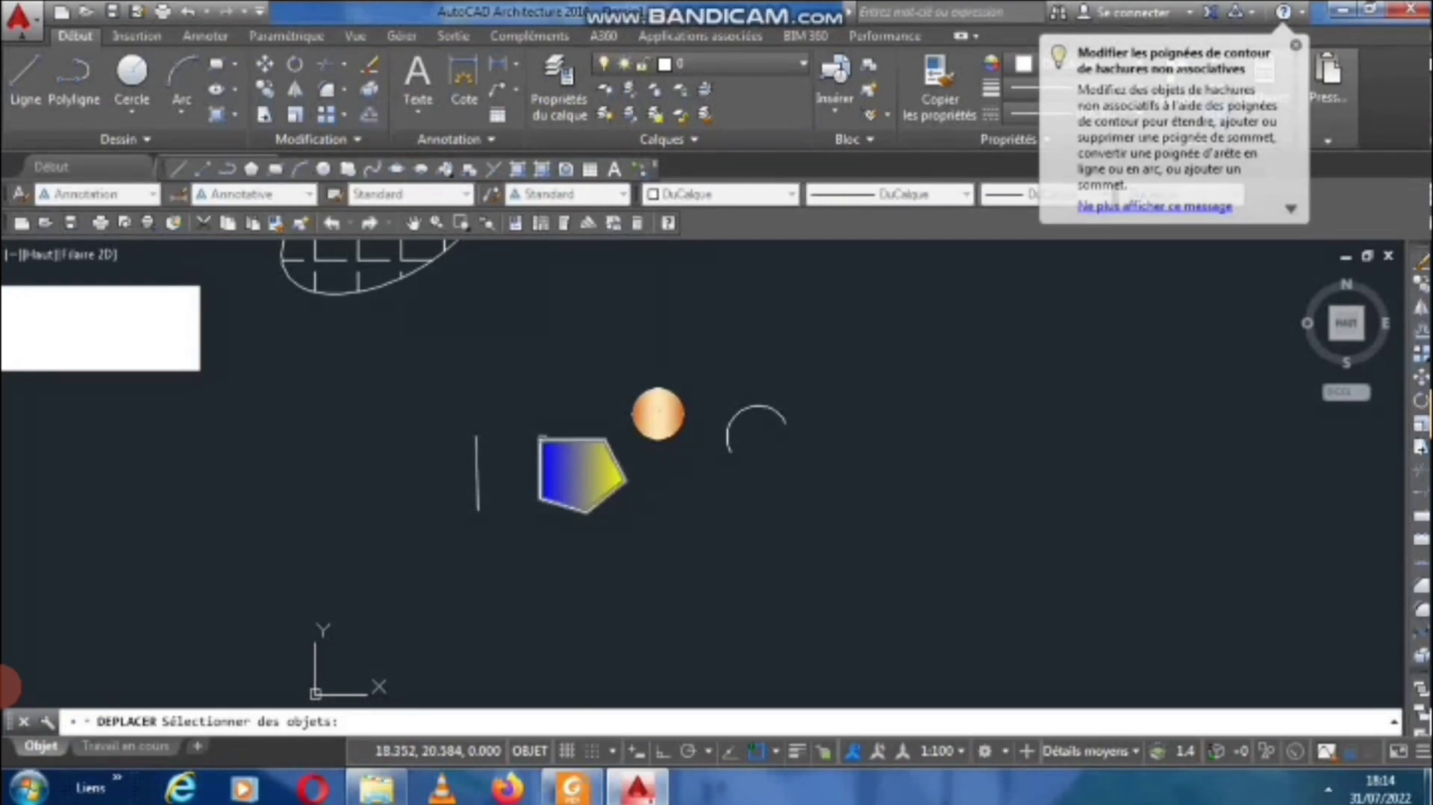
click(543, 438)
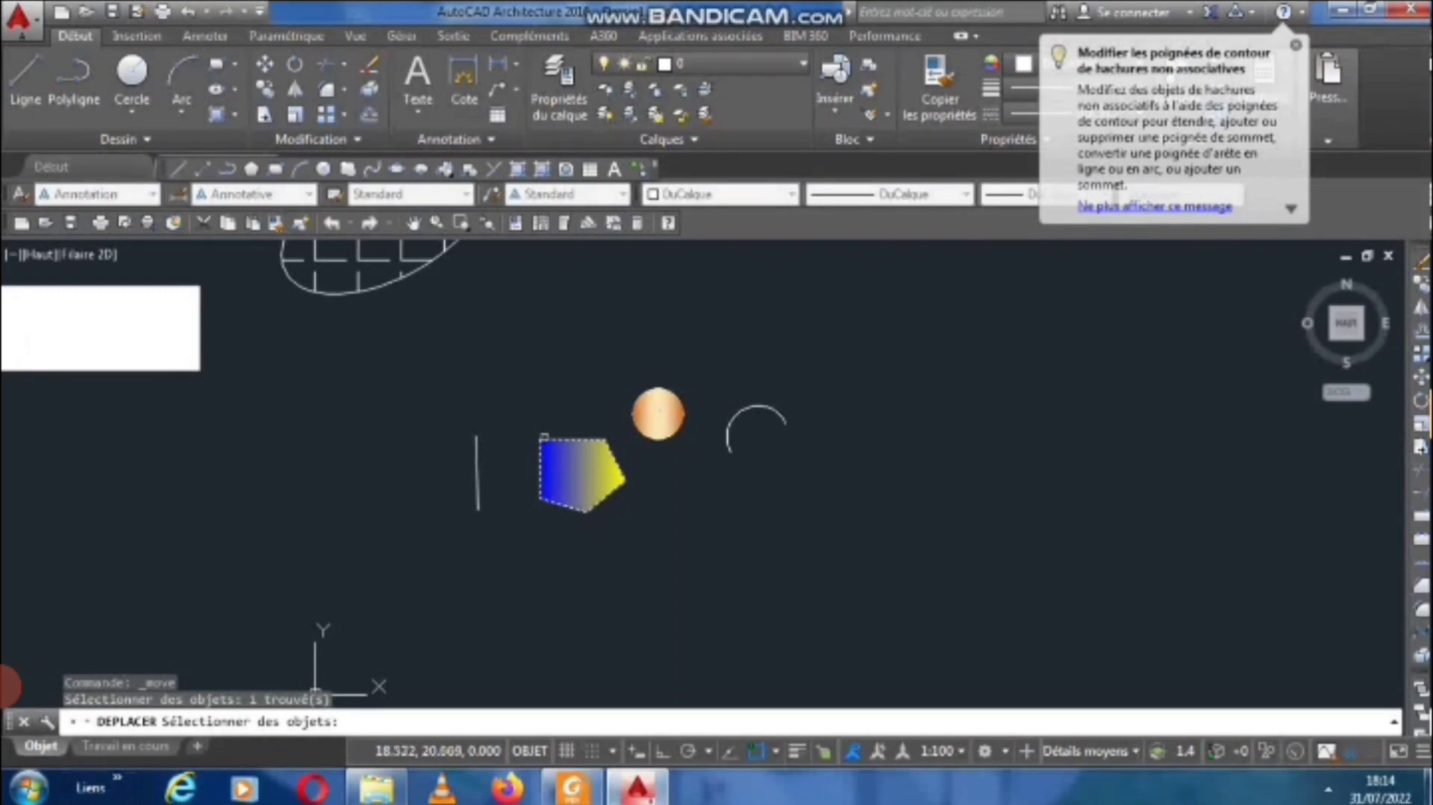
key(Return)
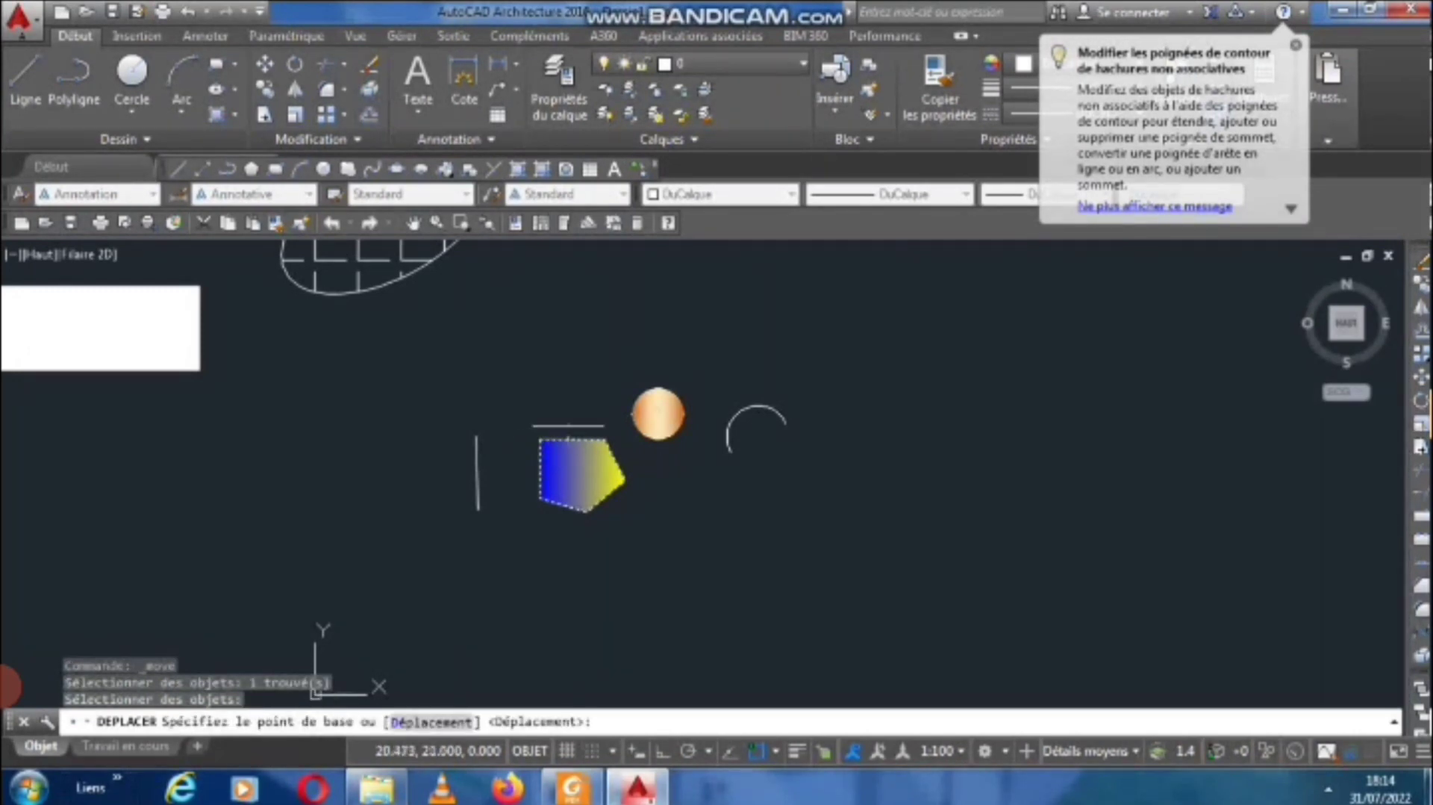
click(539, 438)
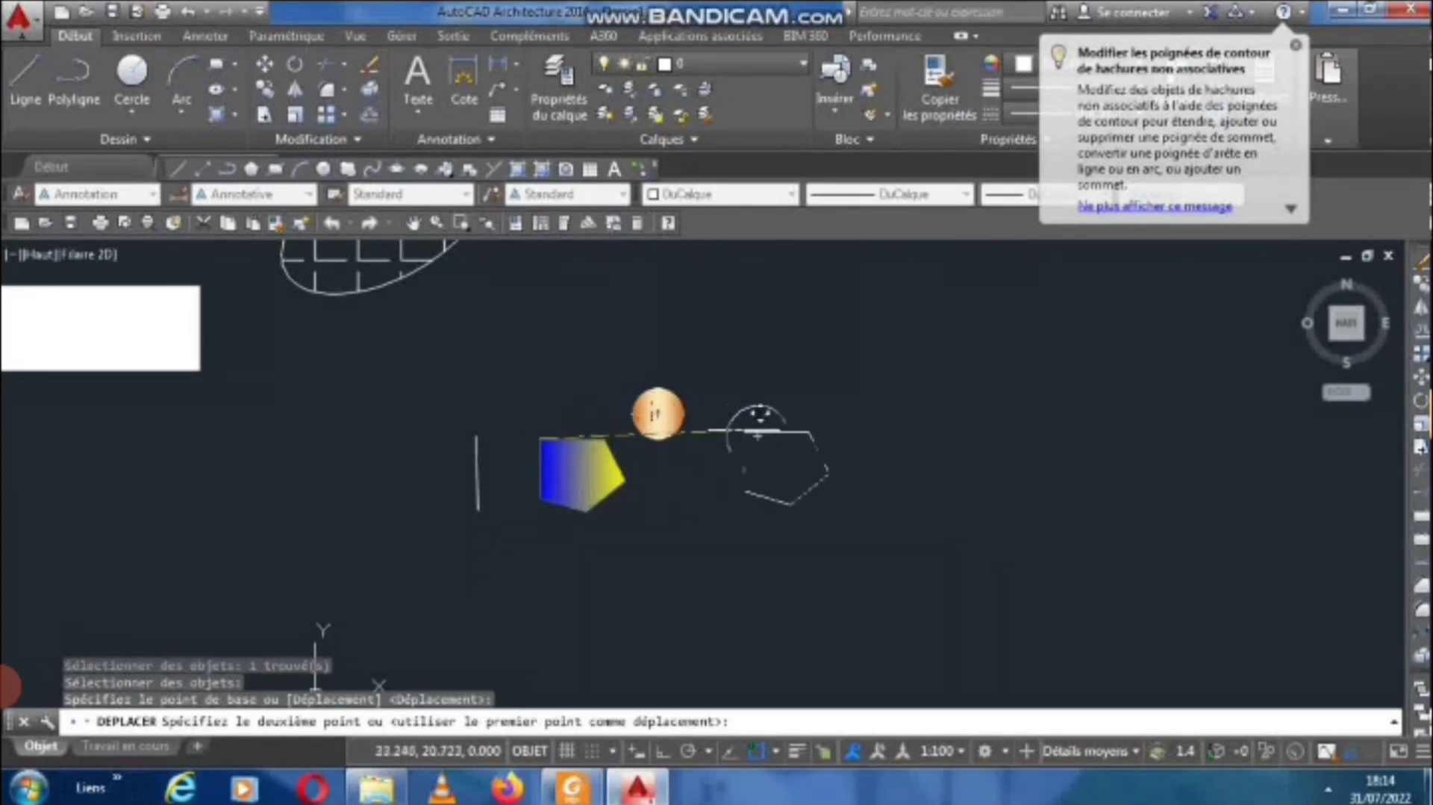
click(885, 384)
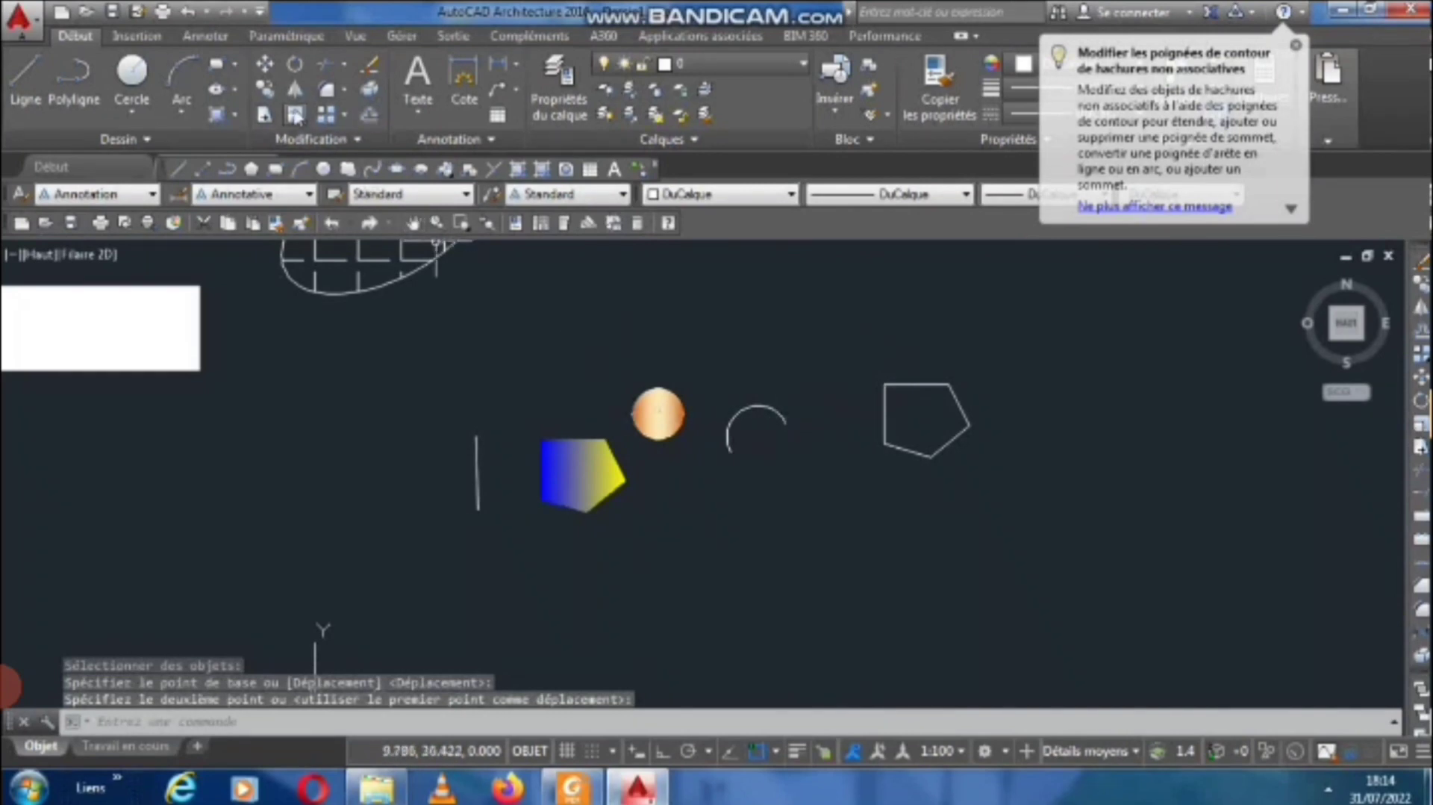
Copy the ellipse with its hatch three times: two copies in a row to its right and a third below and beyond them.
click(265, 91)
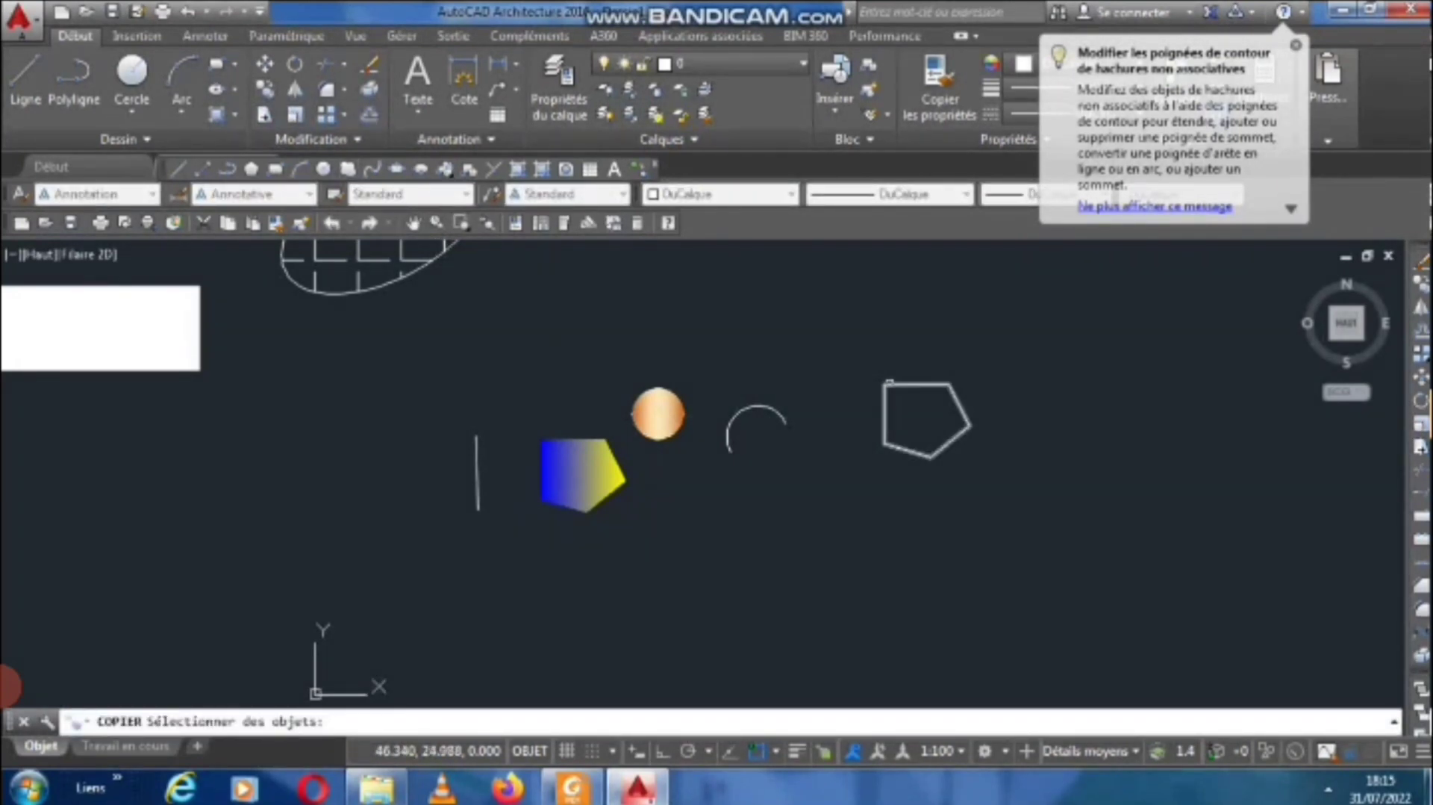
scroll(889, 384, down, 3)
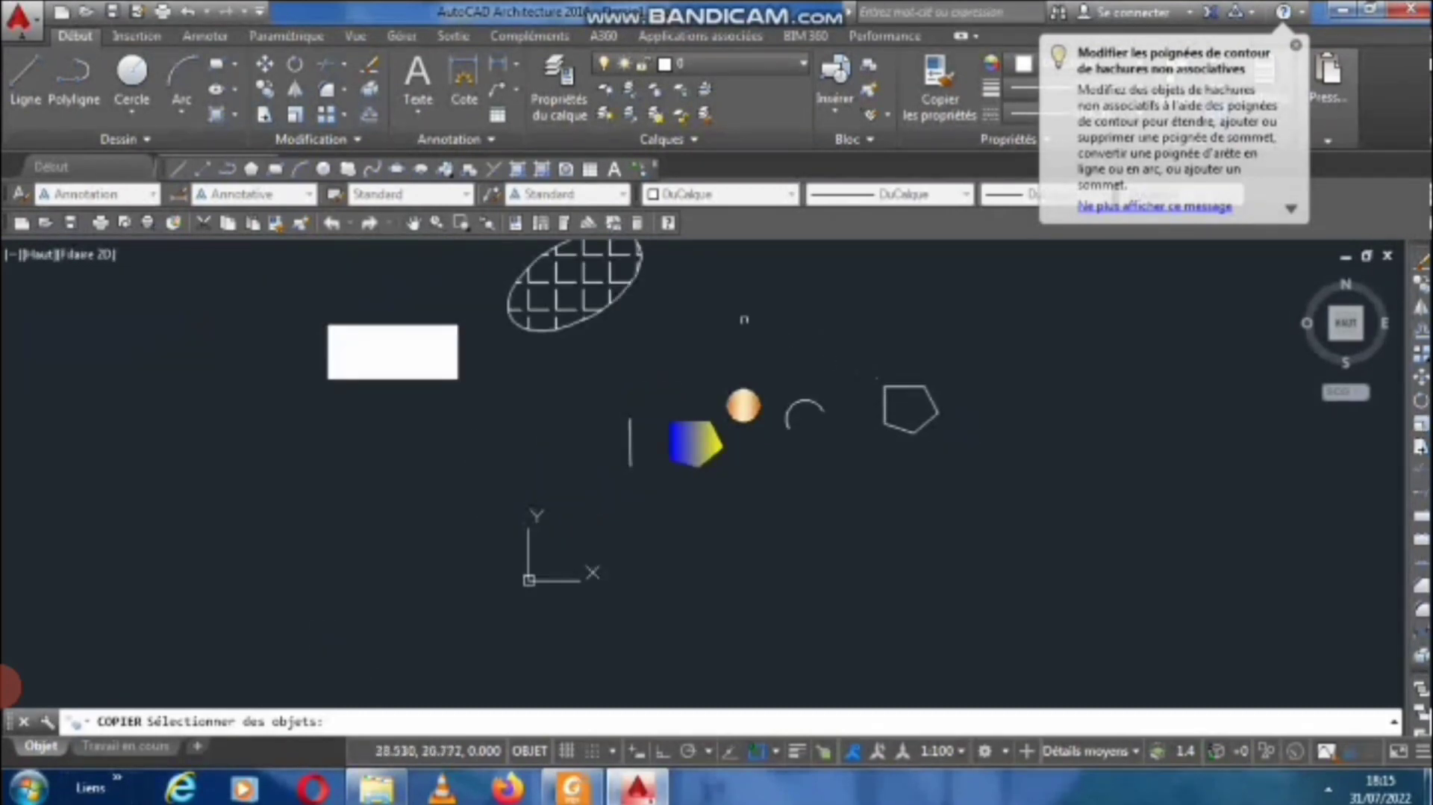
middle_drag(744, 323, 738, 396)
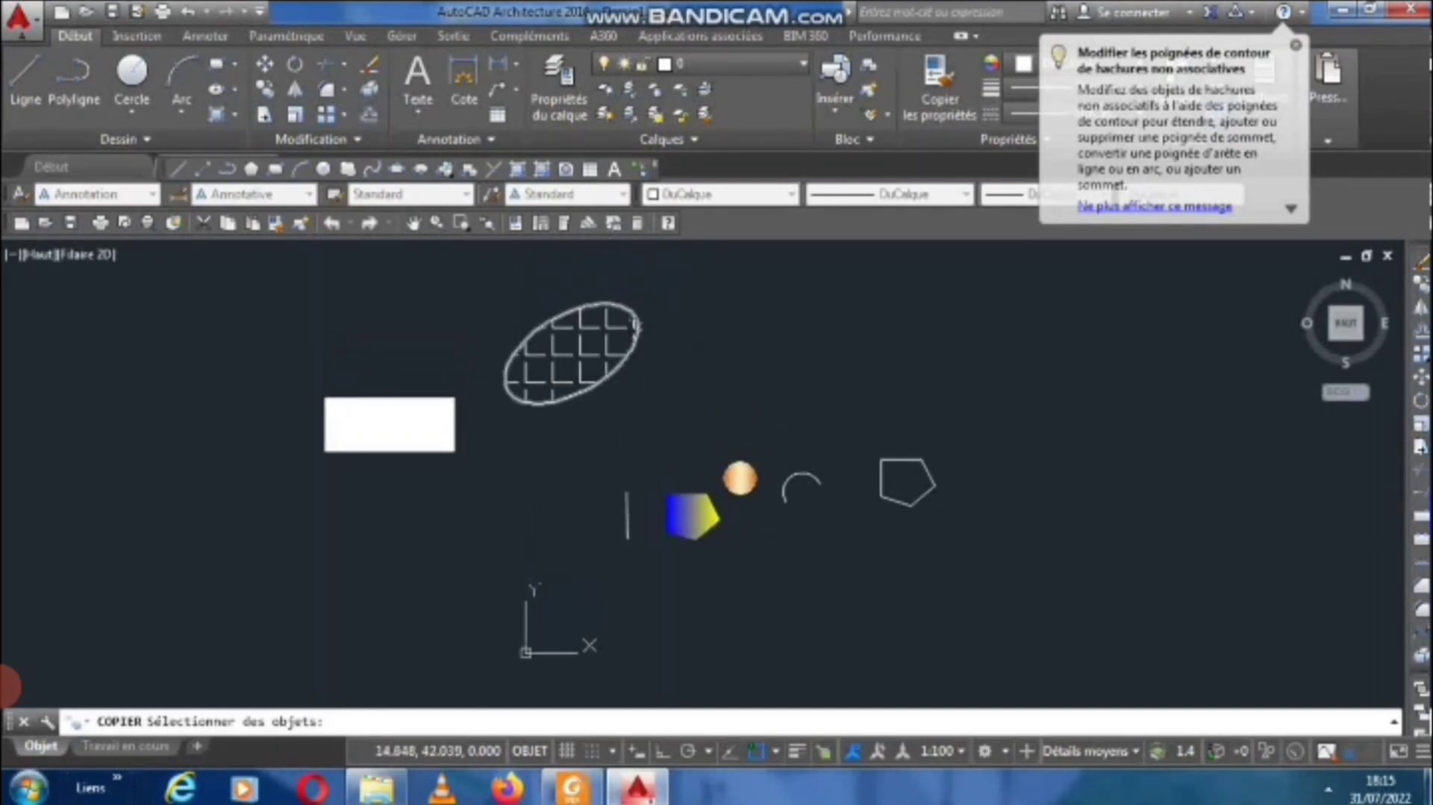
scroll(642, 326, up, 2)
click(728, 507)
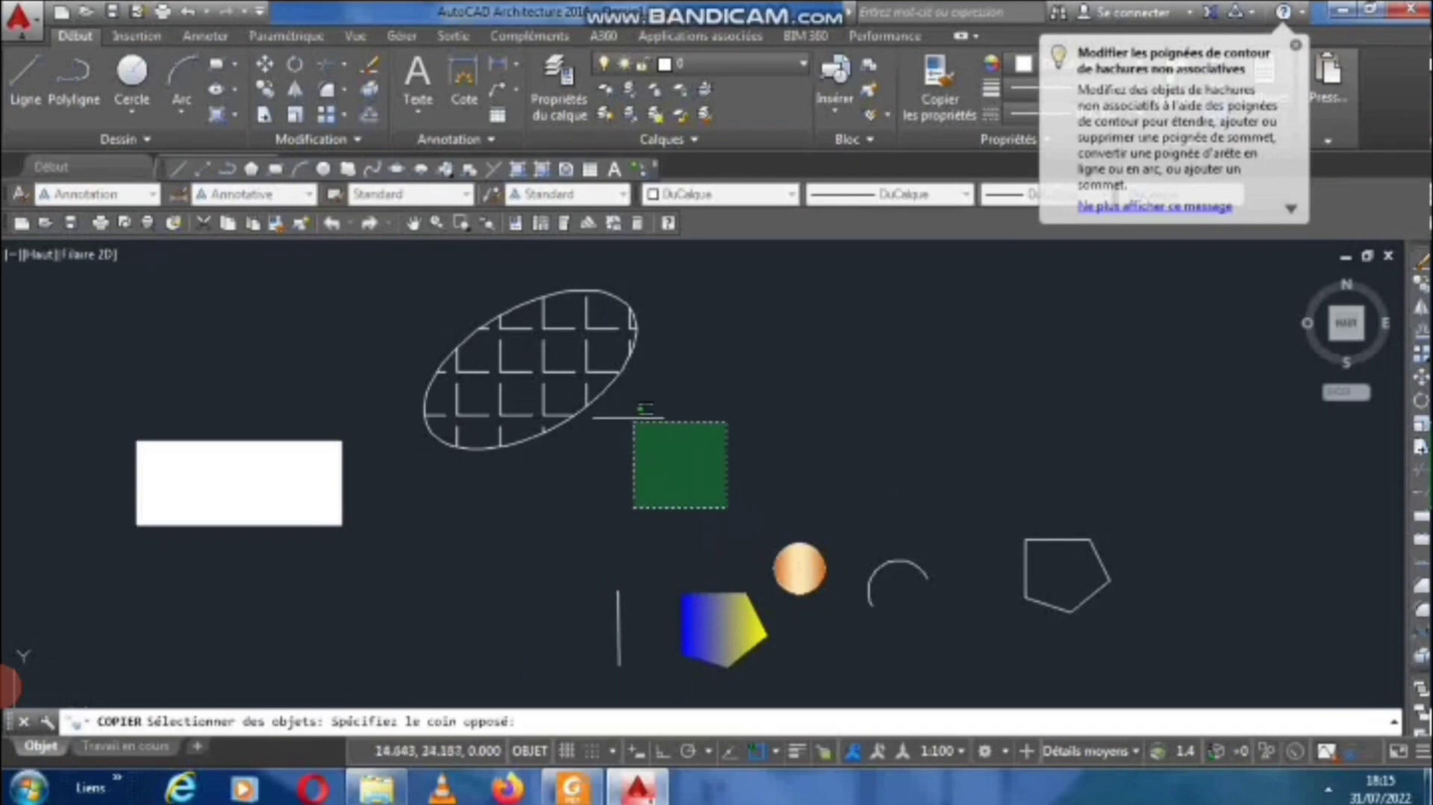
click(407, 269)
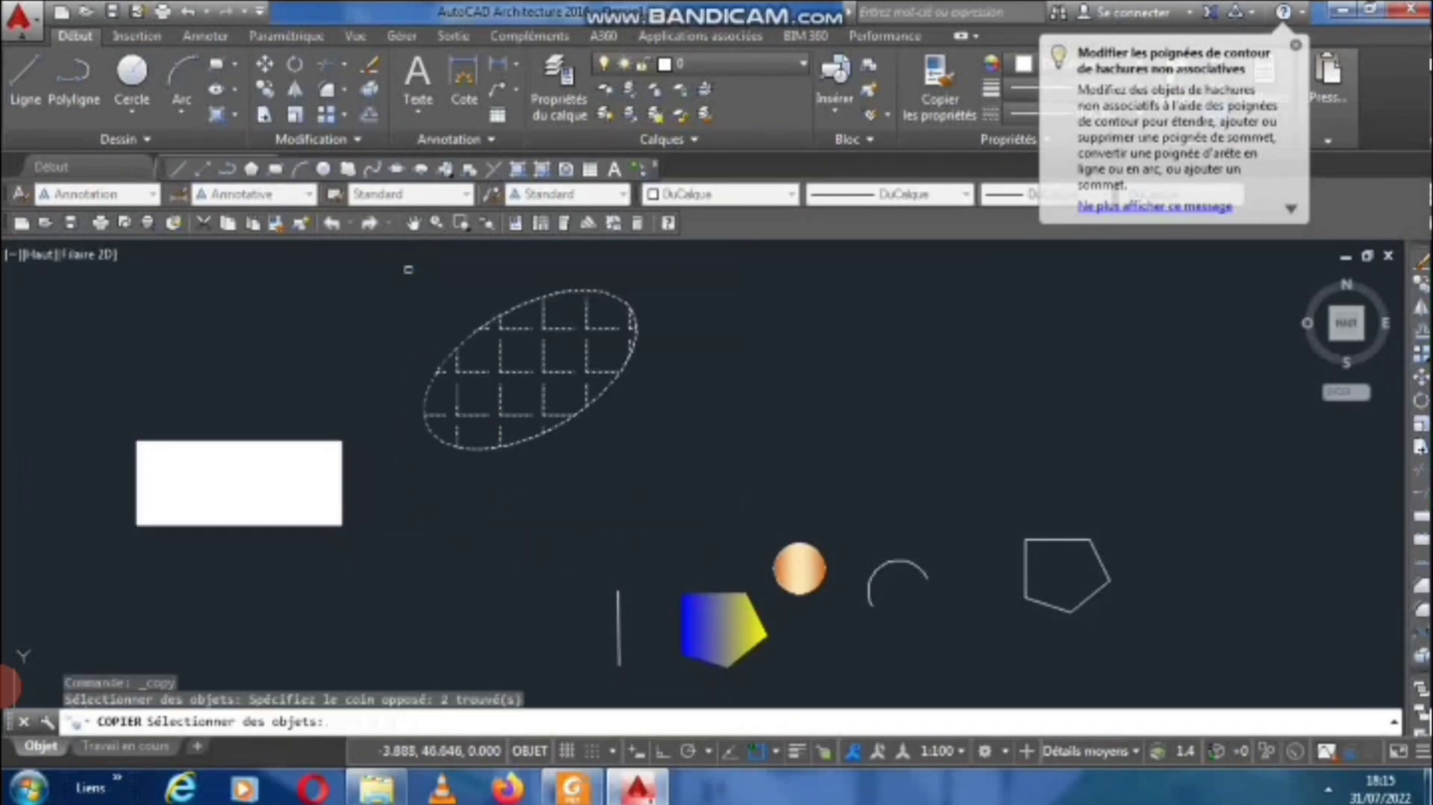
key(Return)
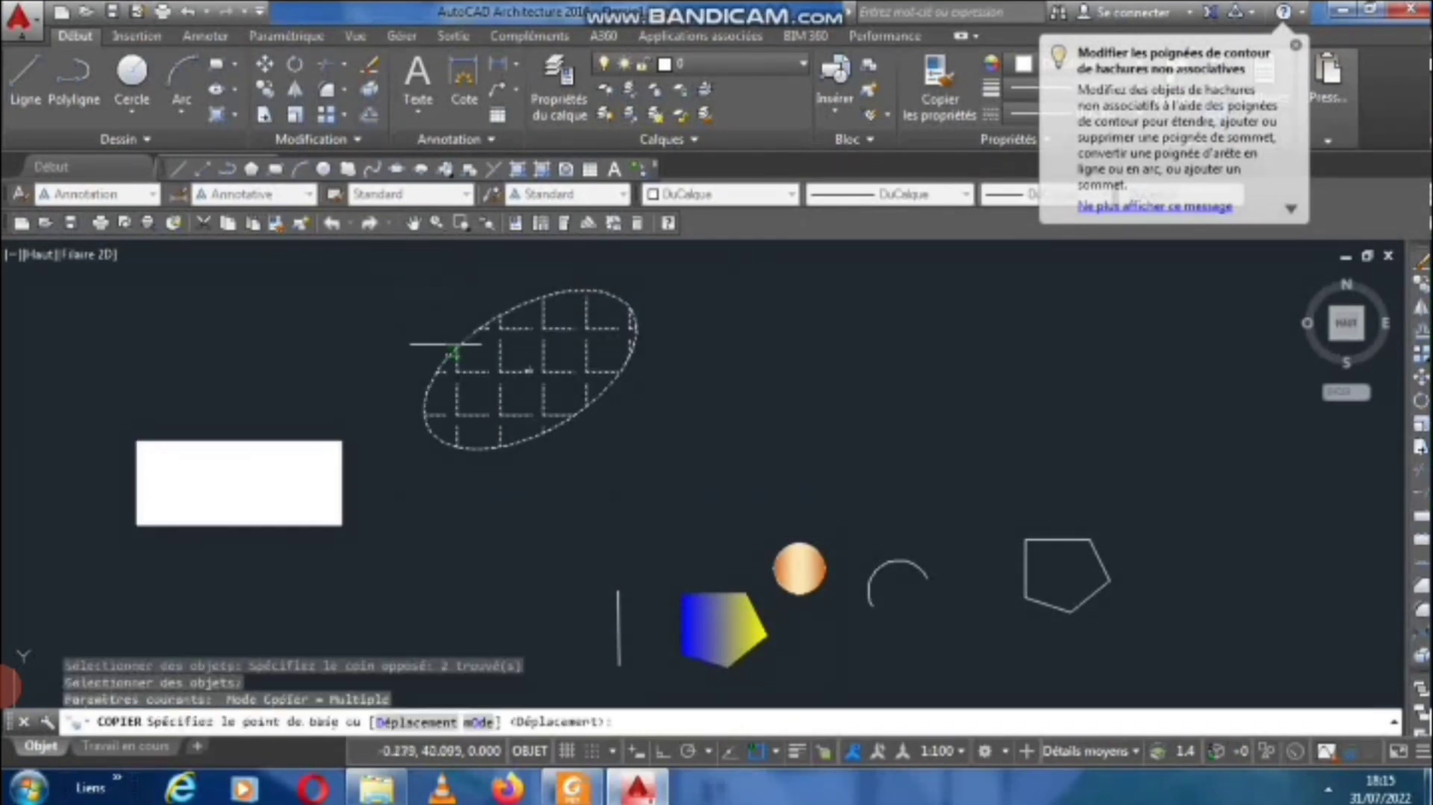
click(450, 352)
scroll(481, 349, down, 2)
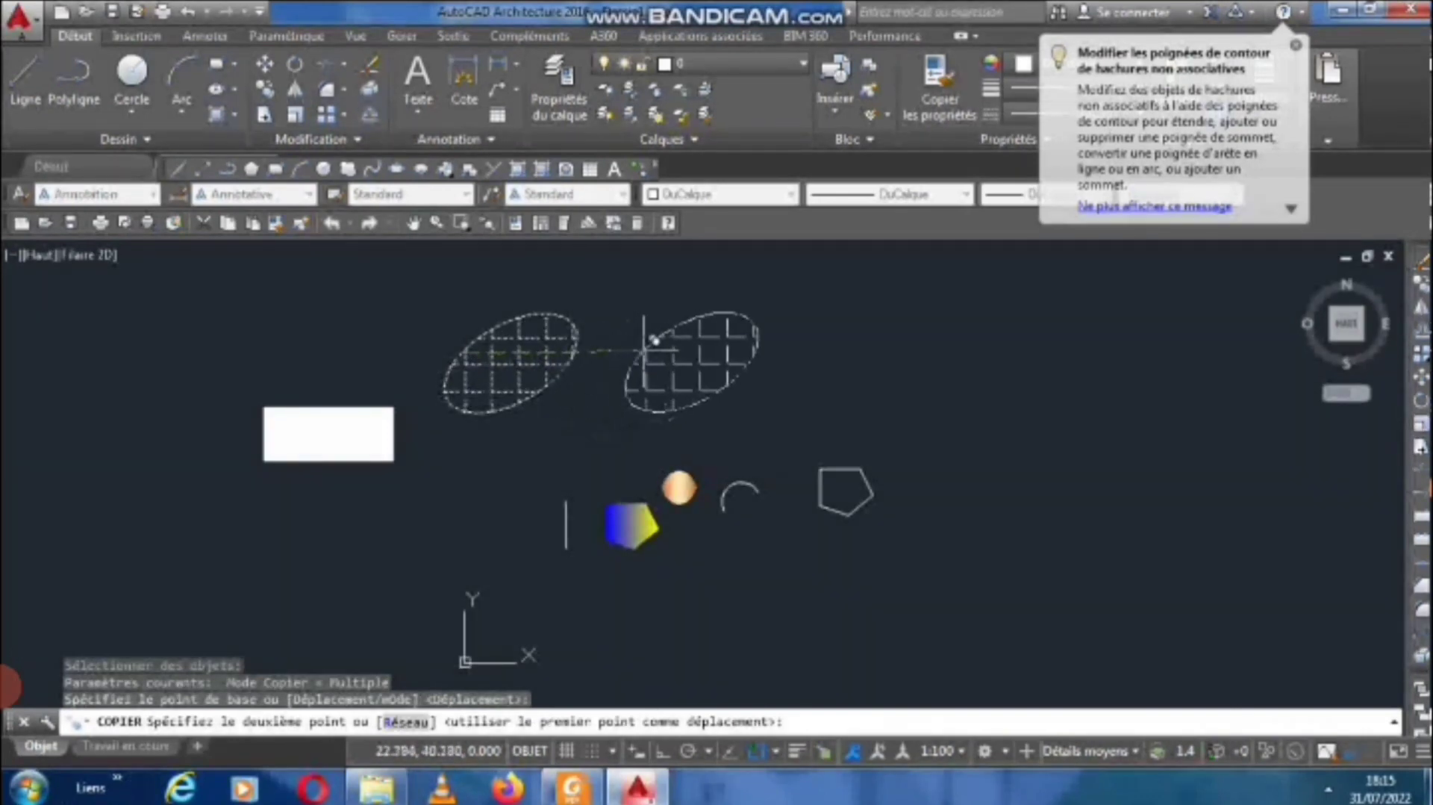
click(675, 343)
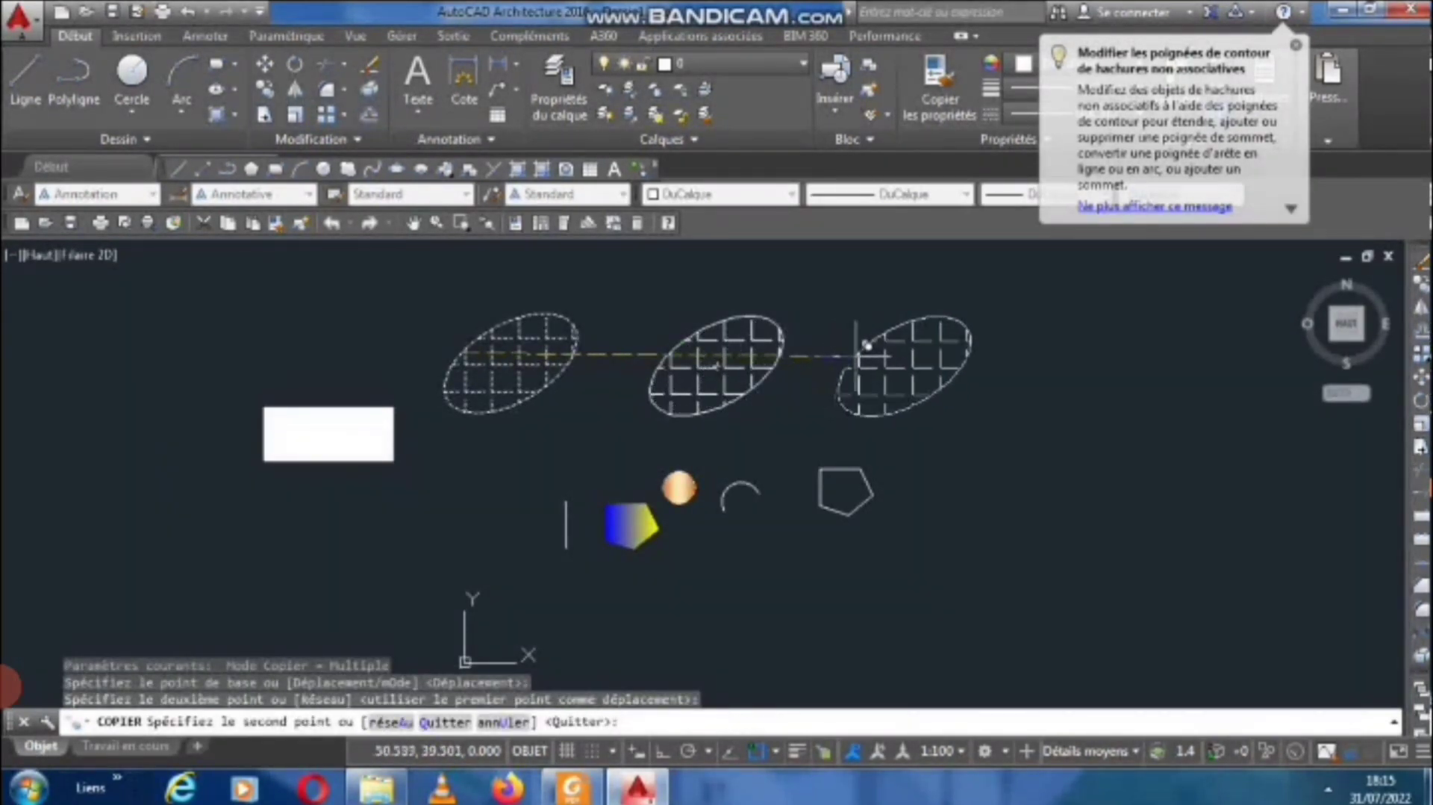
click(867, 345)
click(1001, 455)
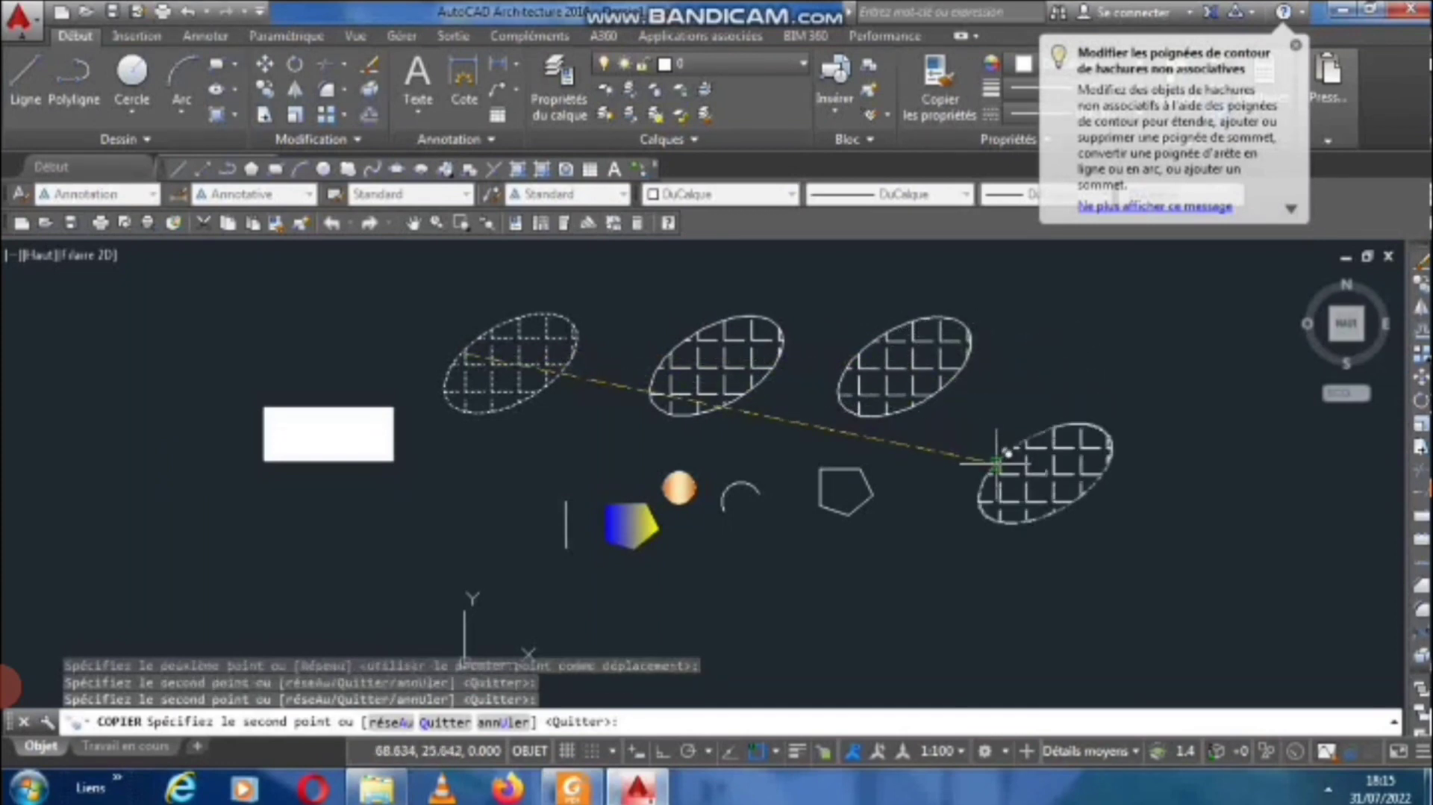
key(Return)
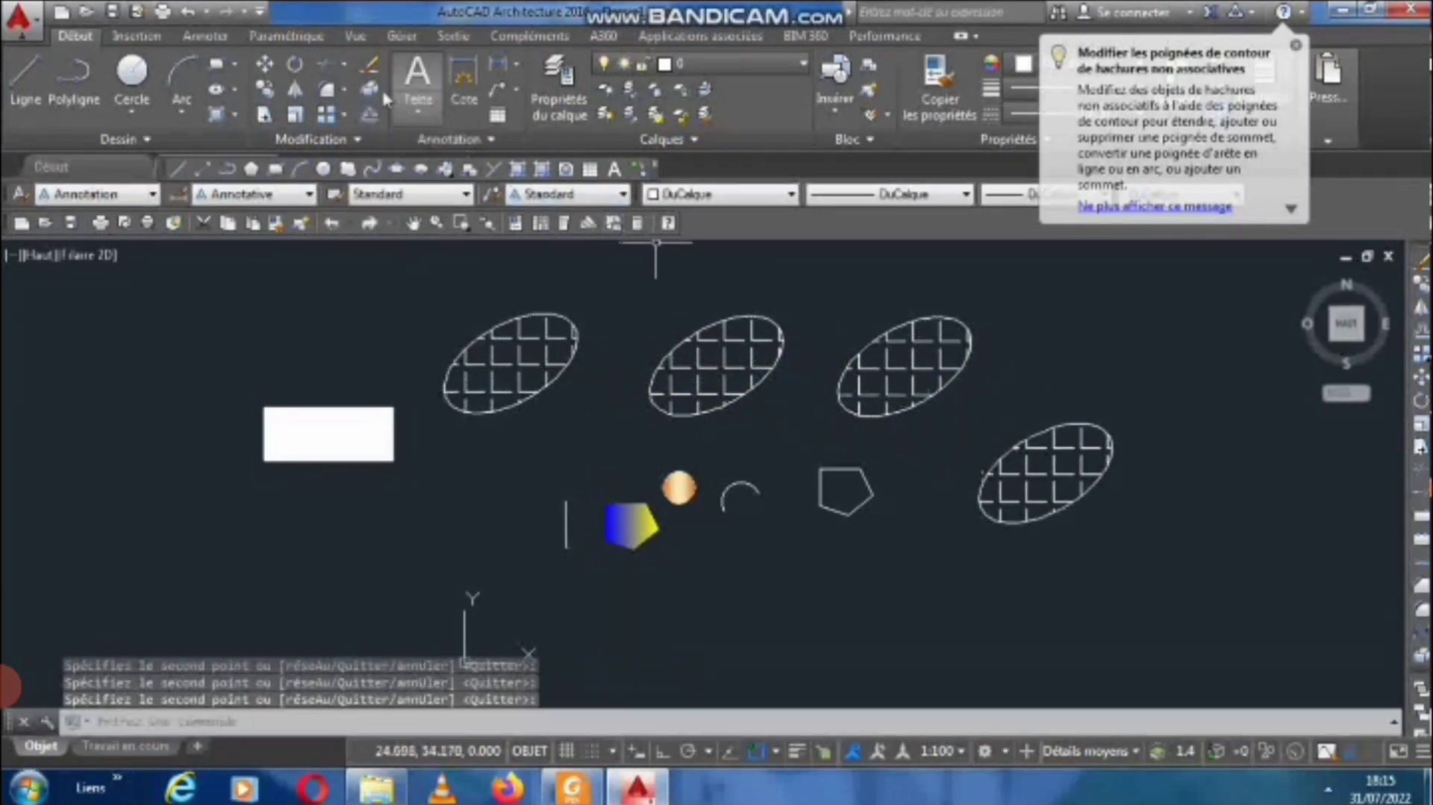
Apply Stretch to the arc, using its right endpoint as base point and a second point slightly below and to the right.
click(265, 116)
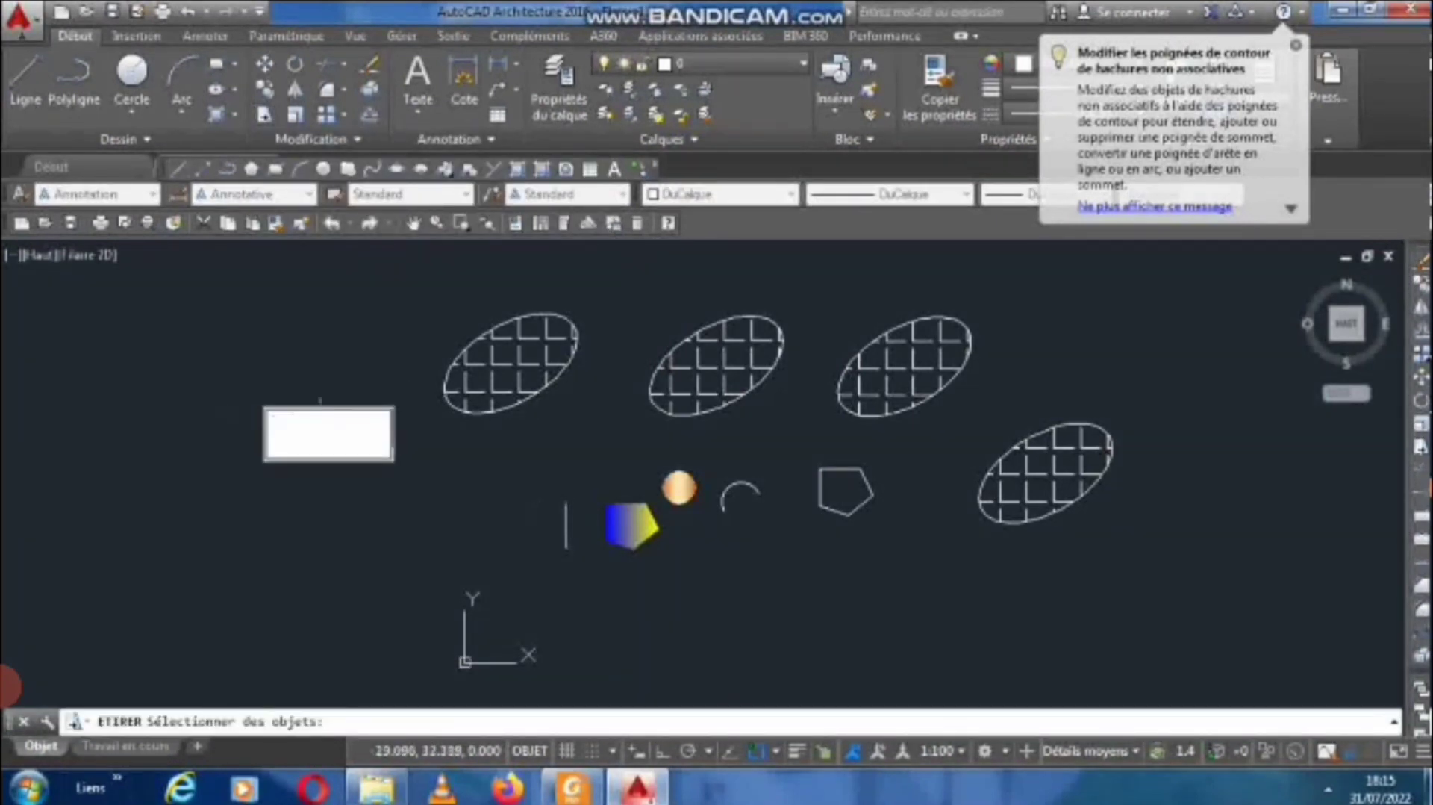
scroll(753, 489, up, 2)
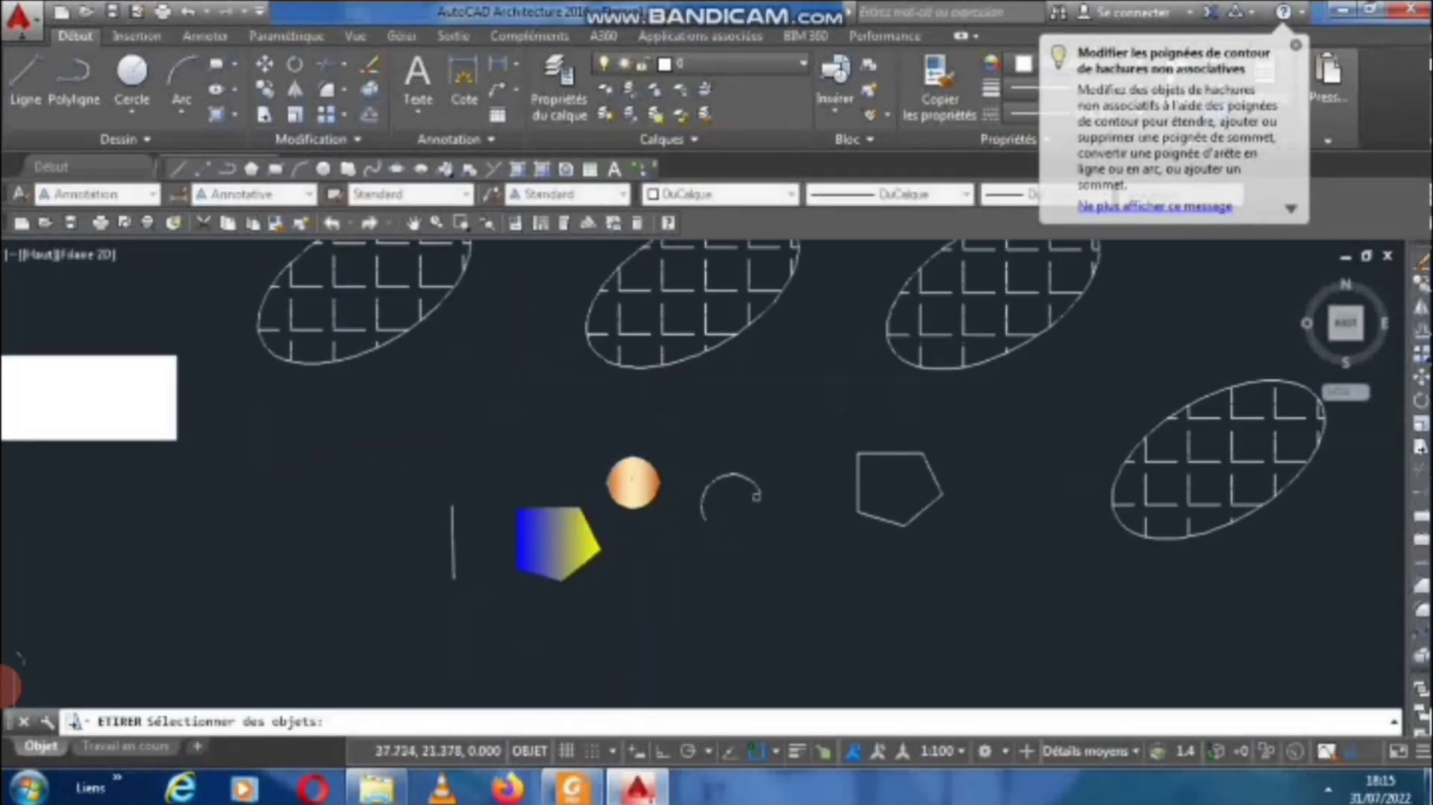
click(759, 491)
key(Return)
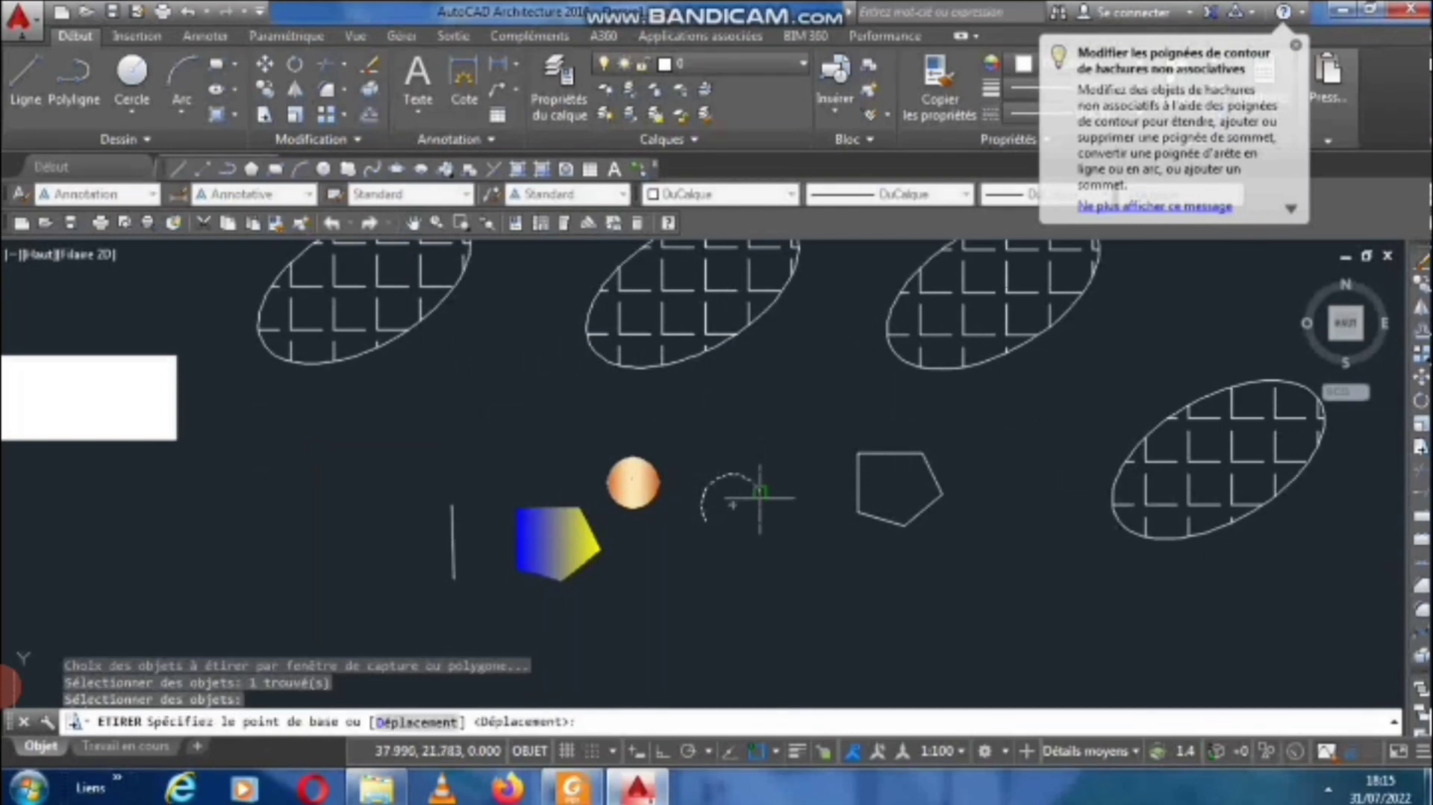
click(757, 490)
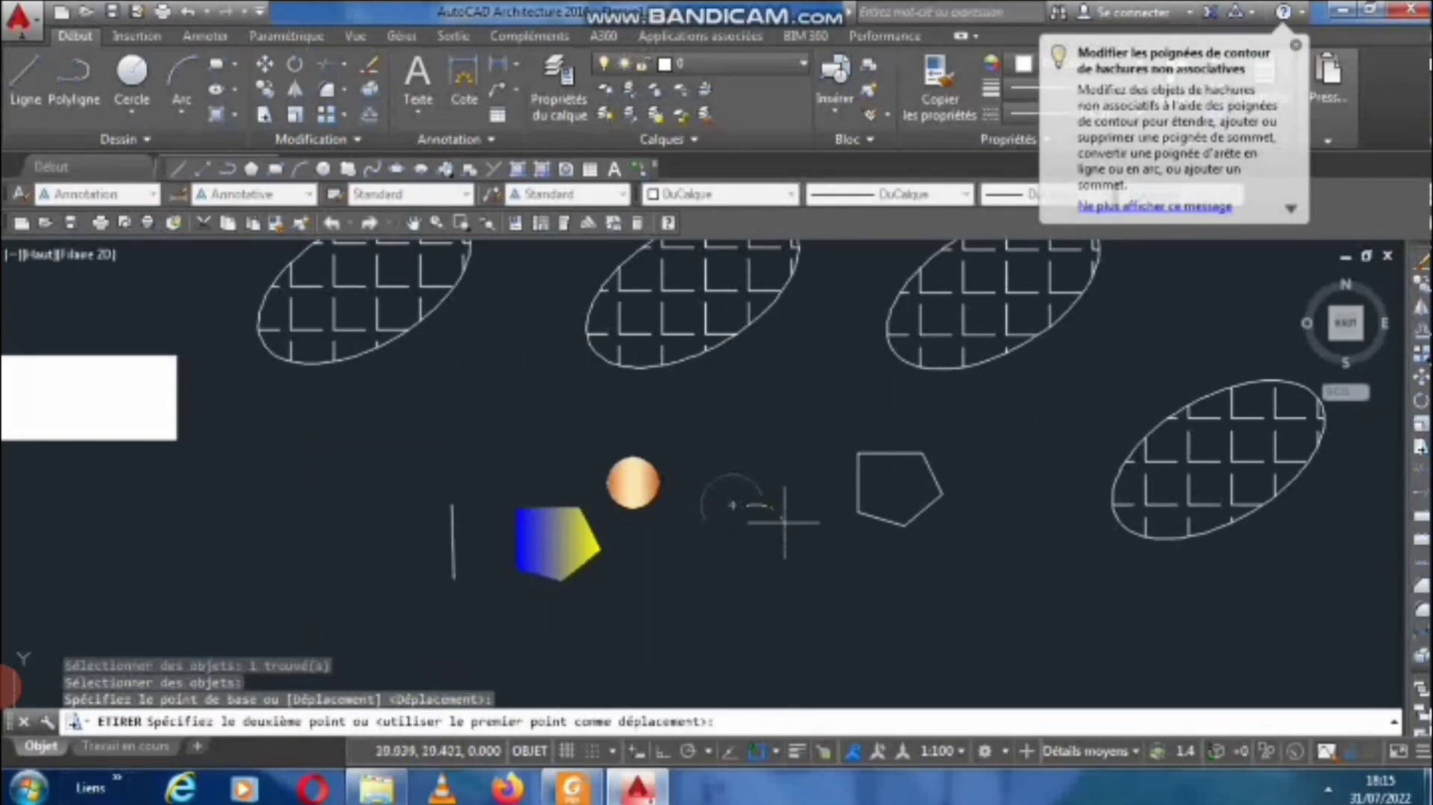
click(781, 522)
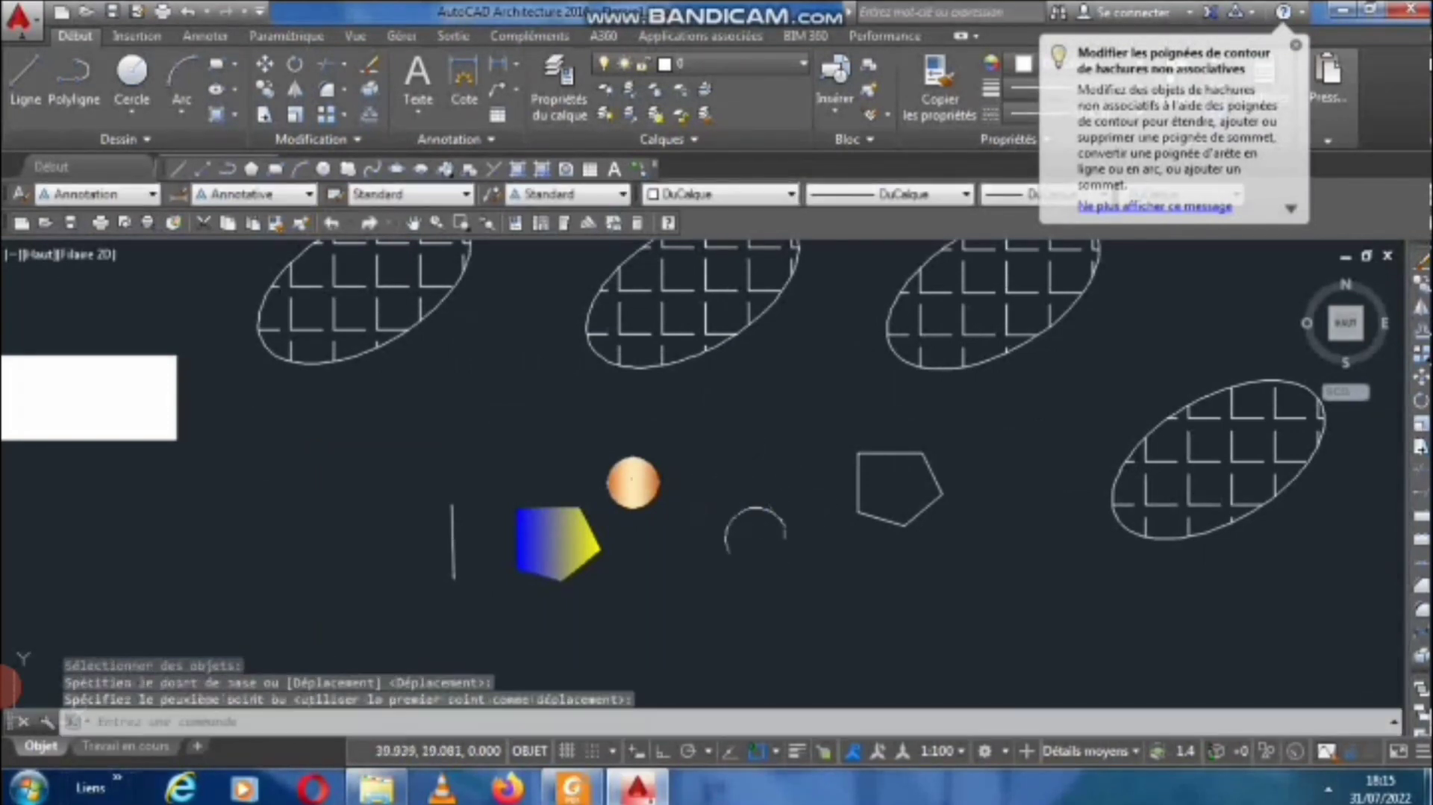
Apply Stretch to the near-vertical line, taking its upper end as base point and a second point straight above it.
click(265, 114)
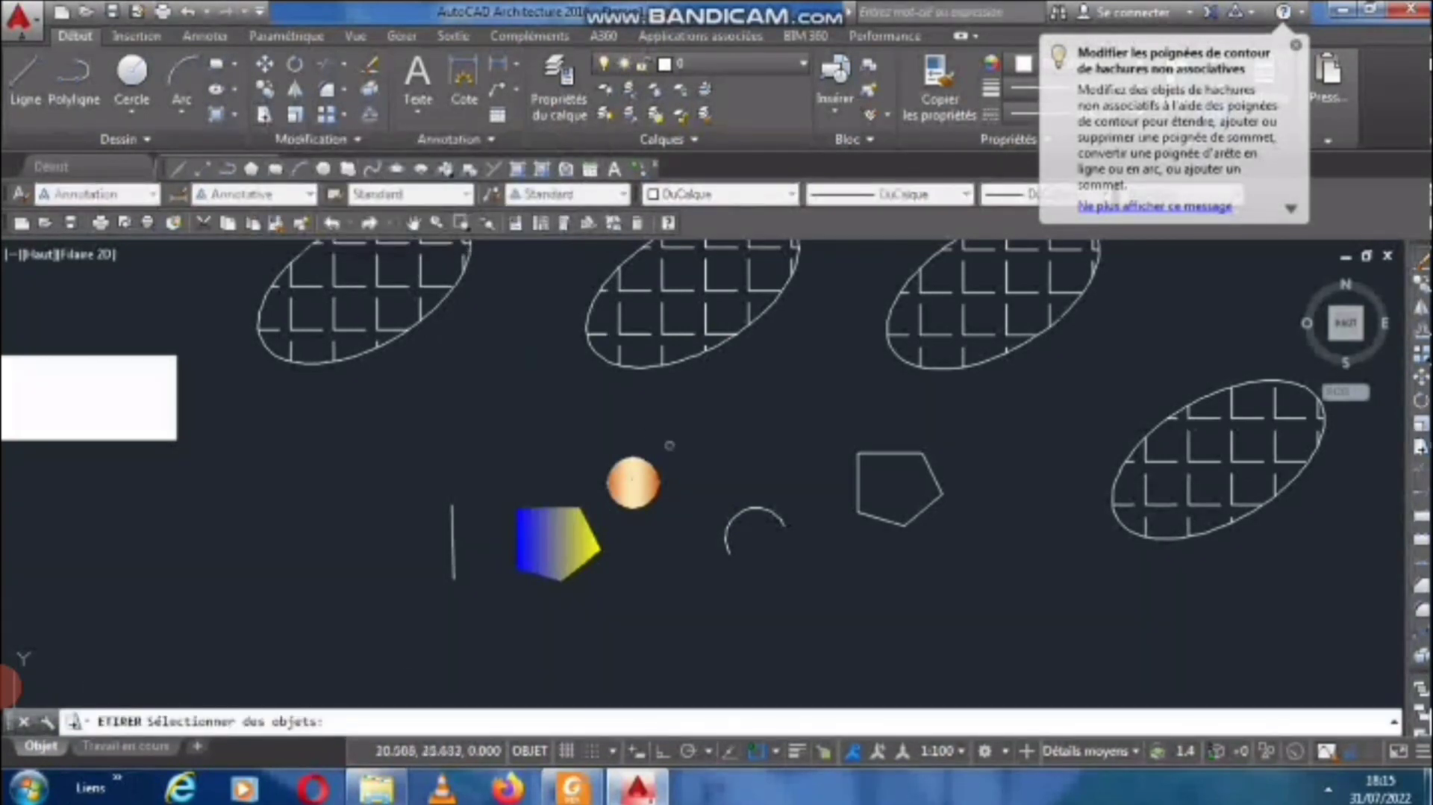
click(452, 521)
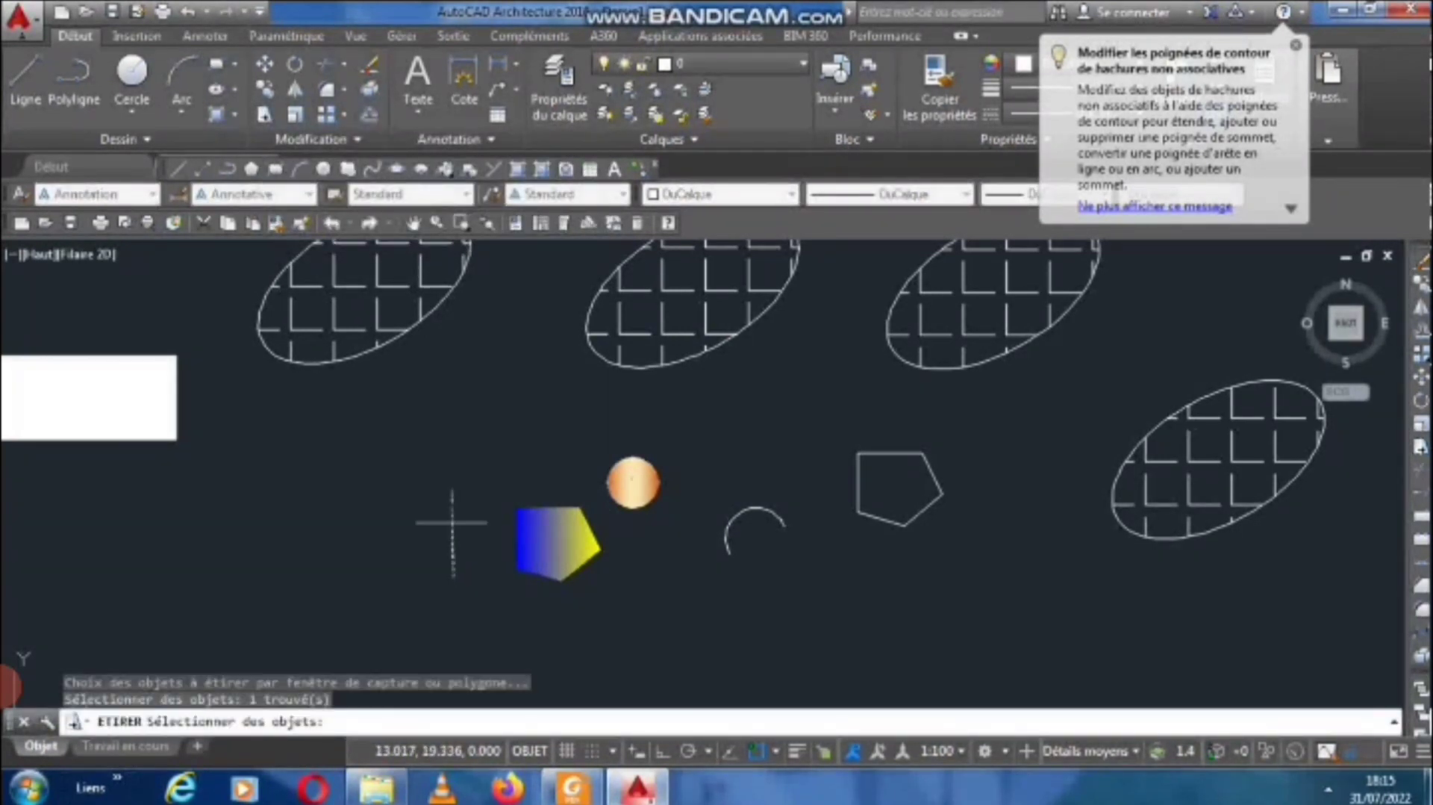
key(Return)
click(452, 500)
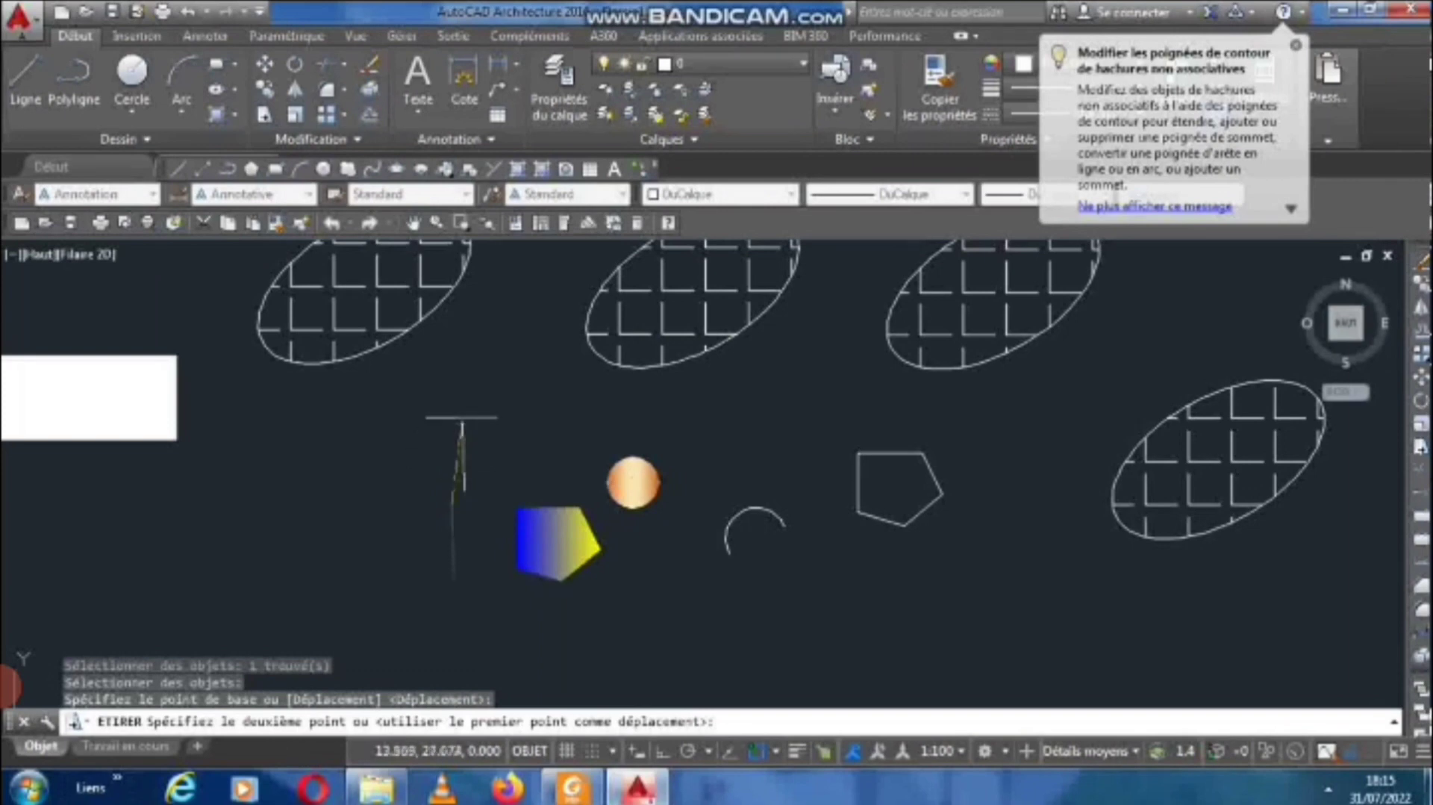
click(453, 389)
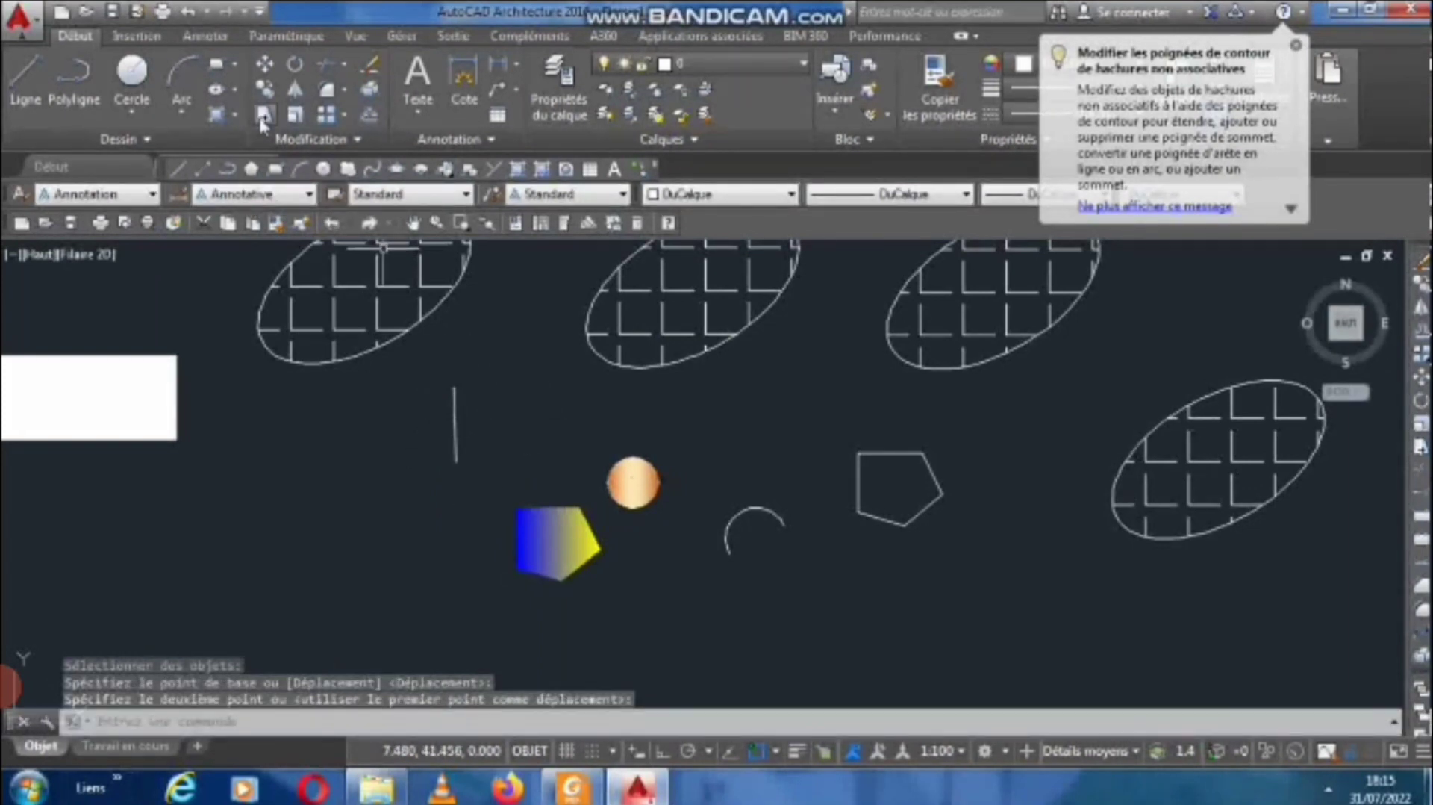
Rotate the arc by about 253° around its right endpoint, picking the angle freehand.
click(296, 67)
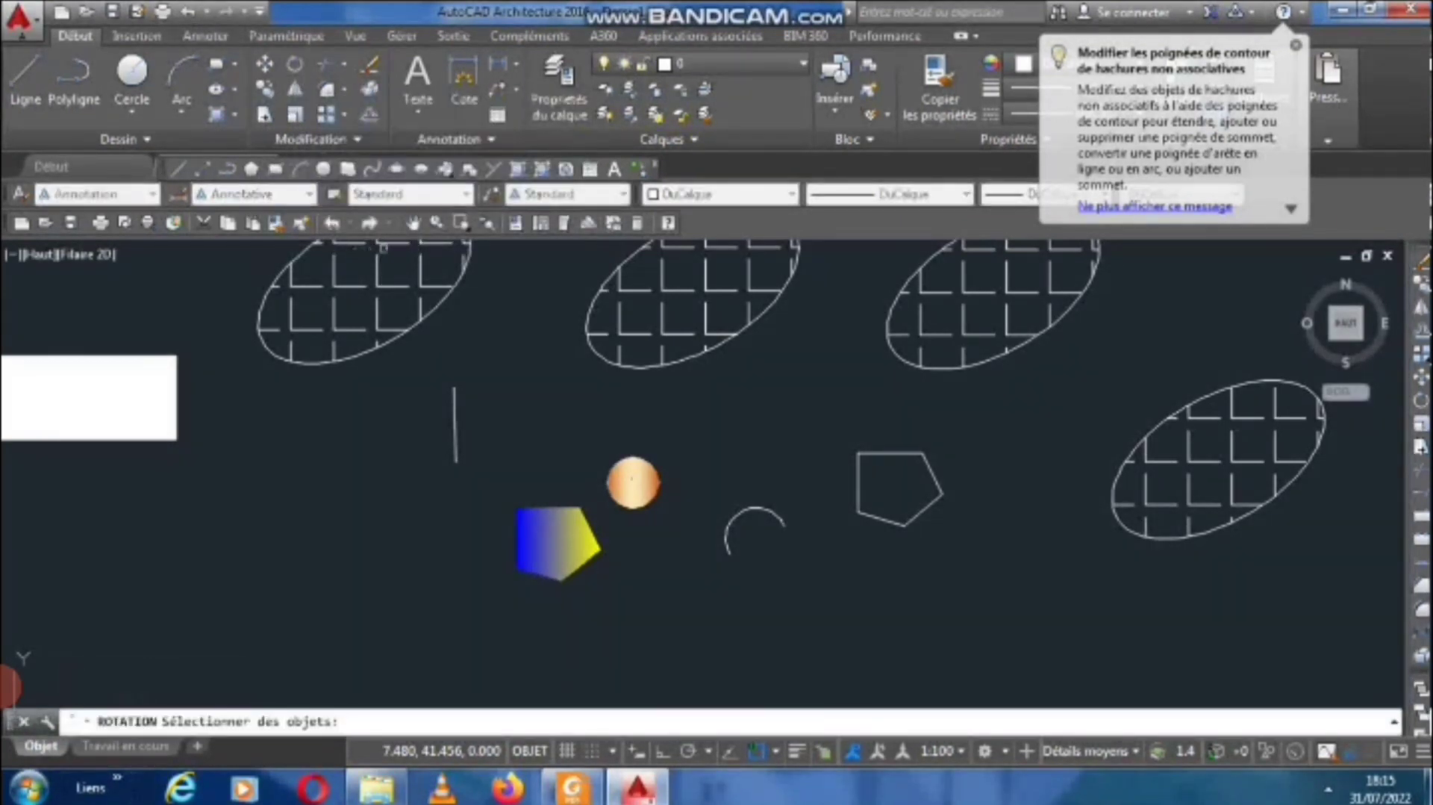
scroll(463, 461, down, 2)
scroll(685, 497, up, 4)
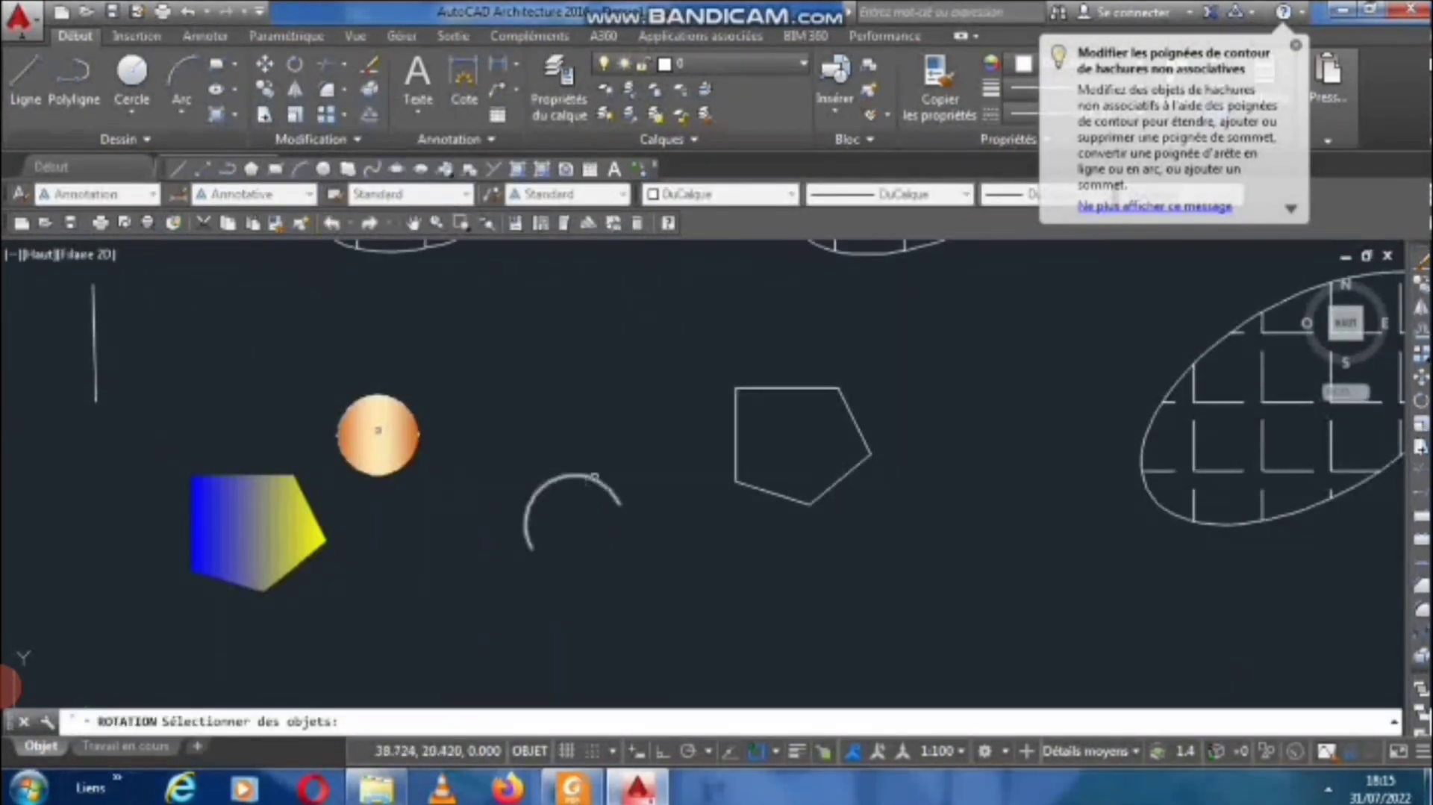
click(594, 475)
key(Return)
click(618, 511)
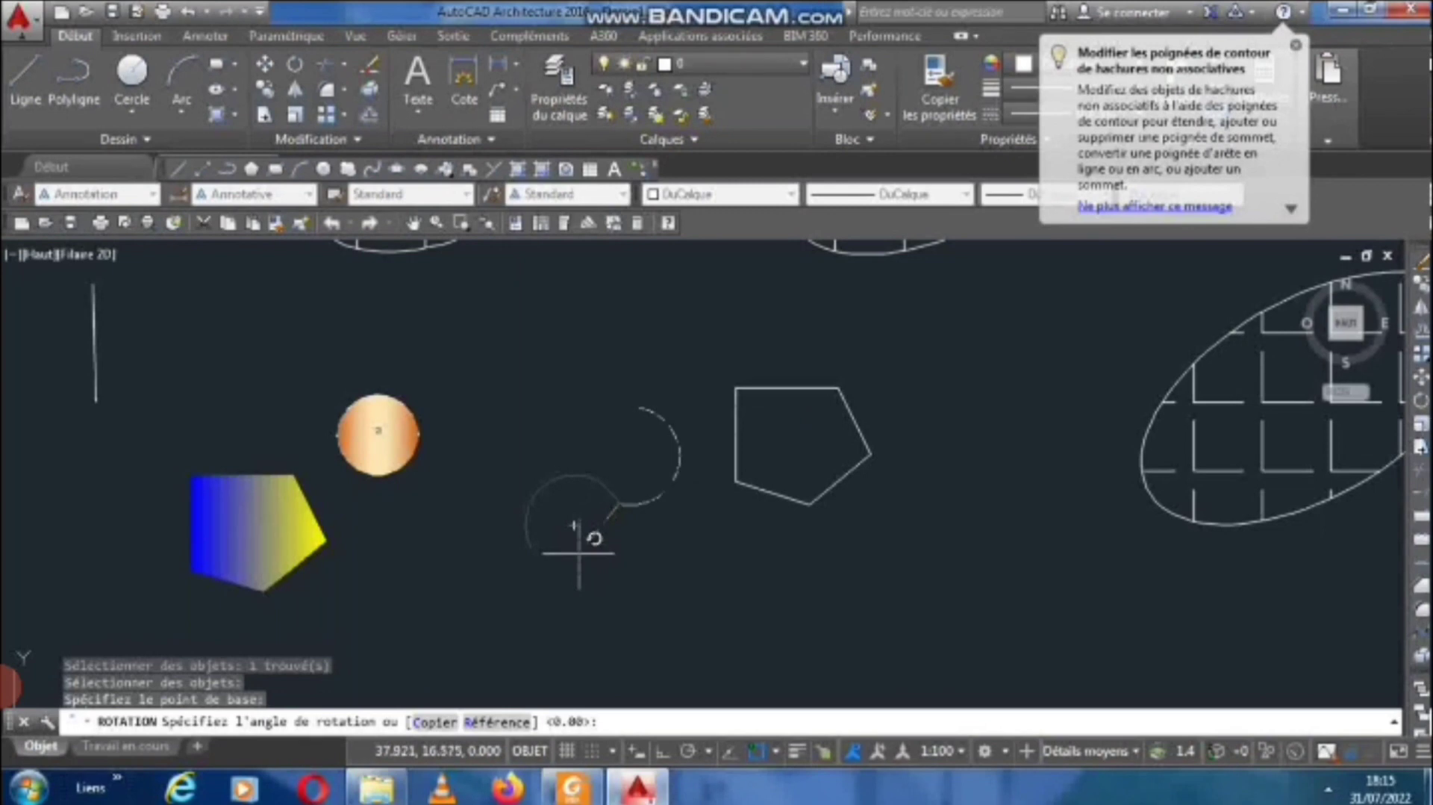
click(601, 560)
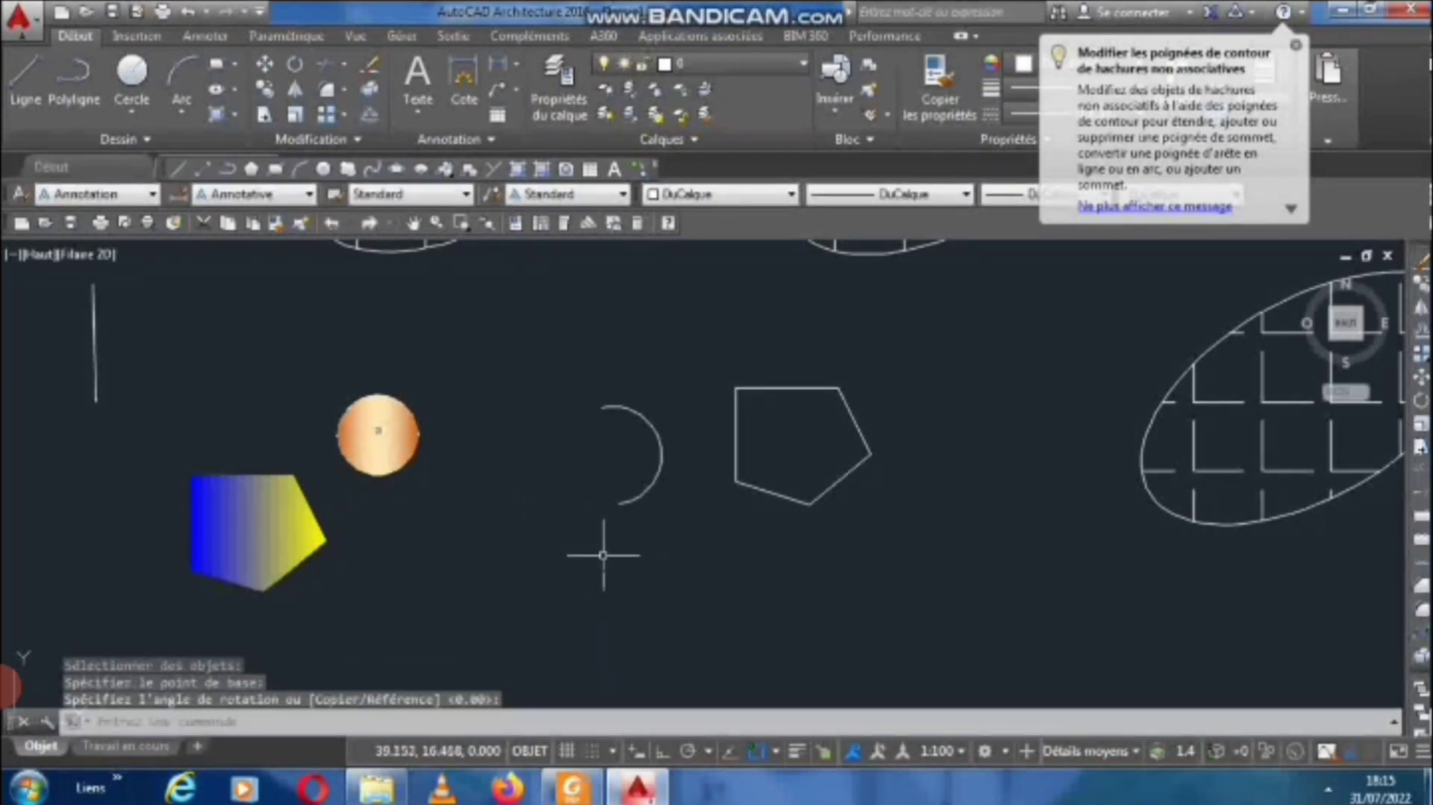
Rotate the arc again around its lower endpoint so that it hangs below that point and opens to the right.
key(Return)
click(623, 498)
key(Return)
click(626, 500)
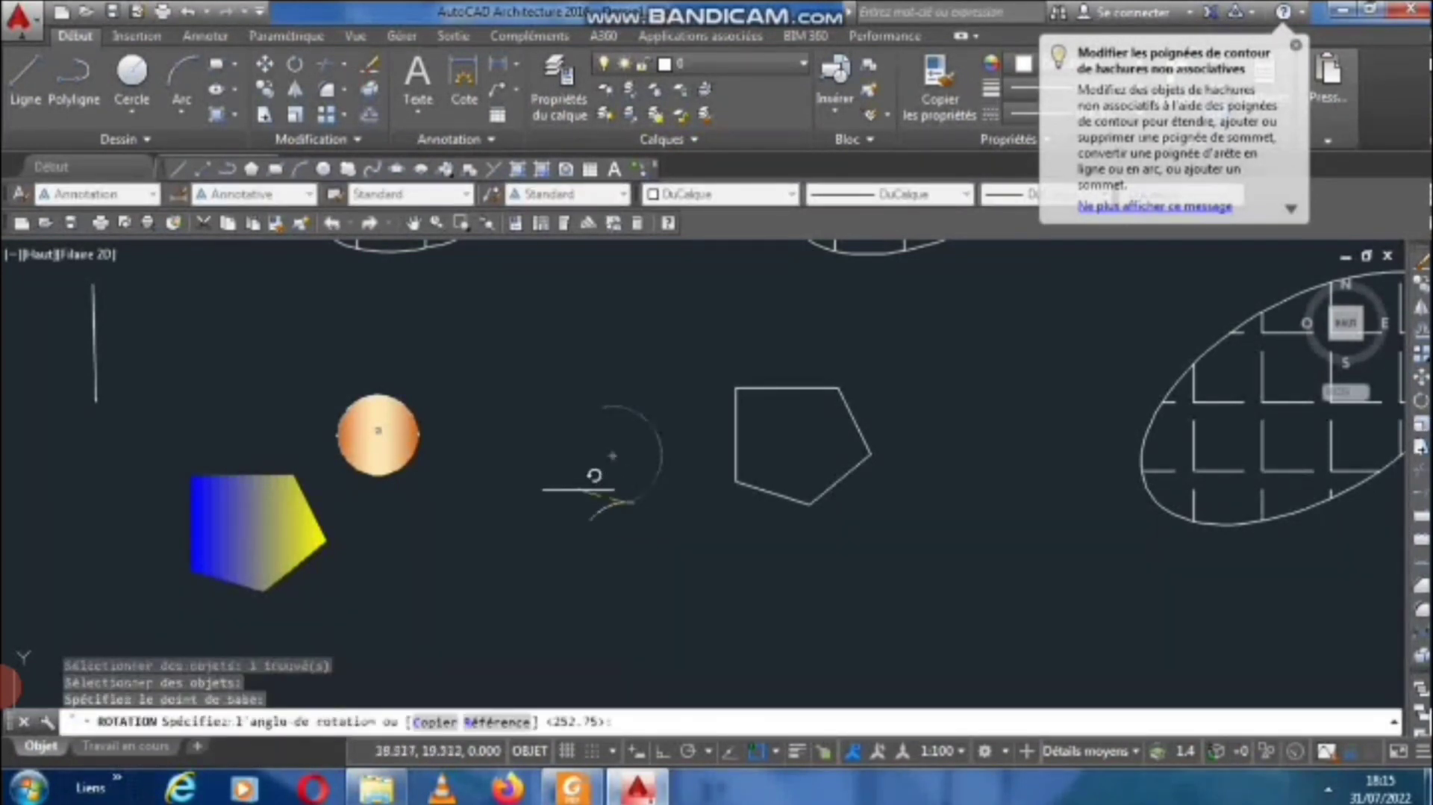
click(556, 480)
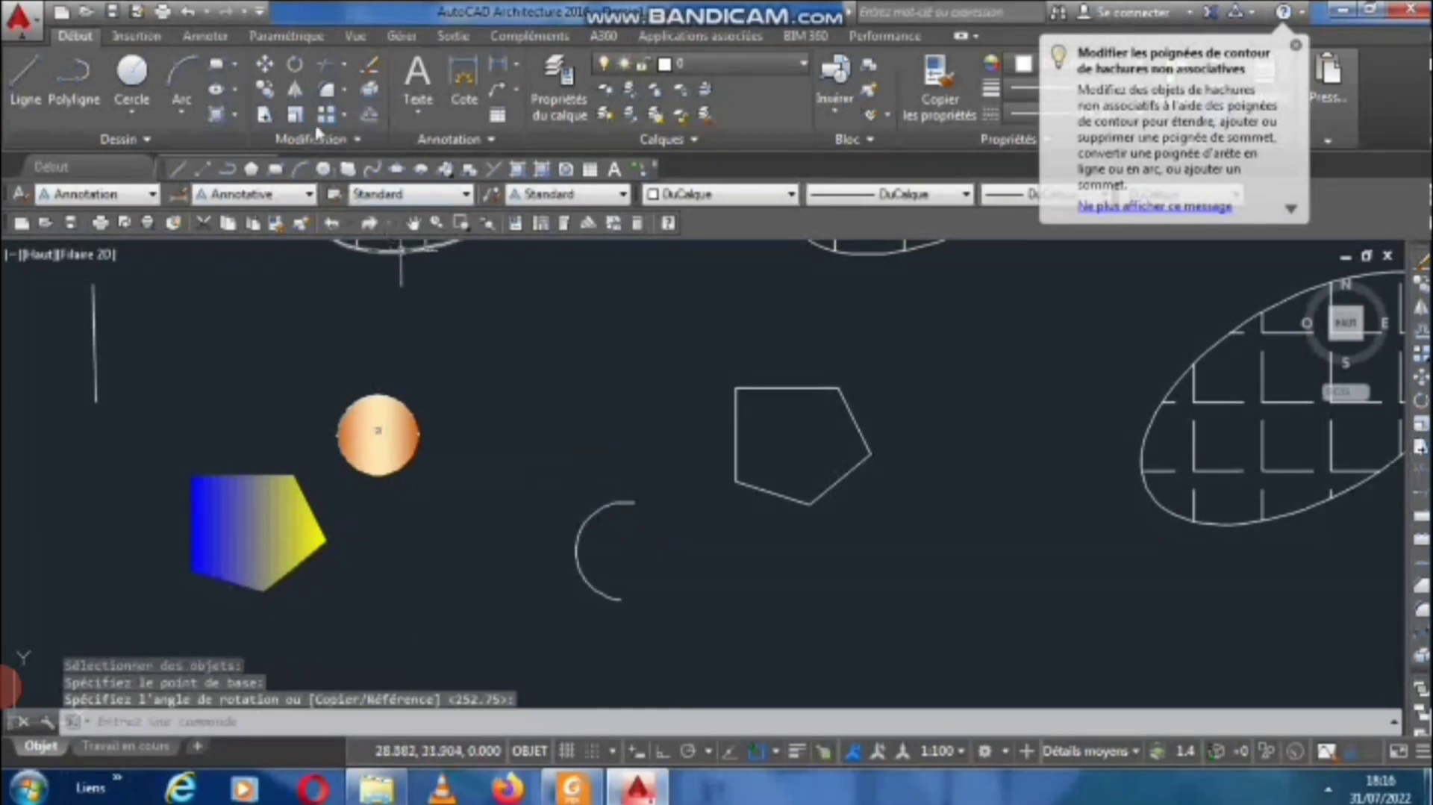
Mirror the arc across a vertical line just to its right, keeping the source arc.
click(296, 93)
scroll(438, 480, down, 3)
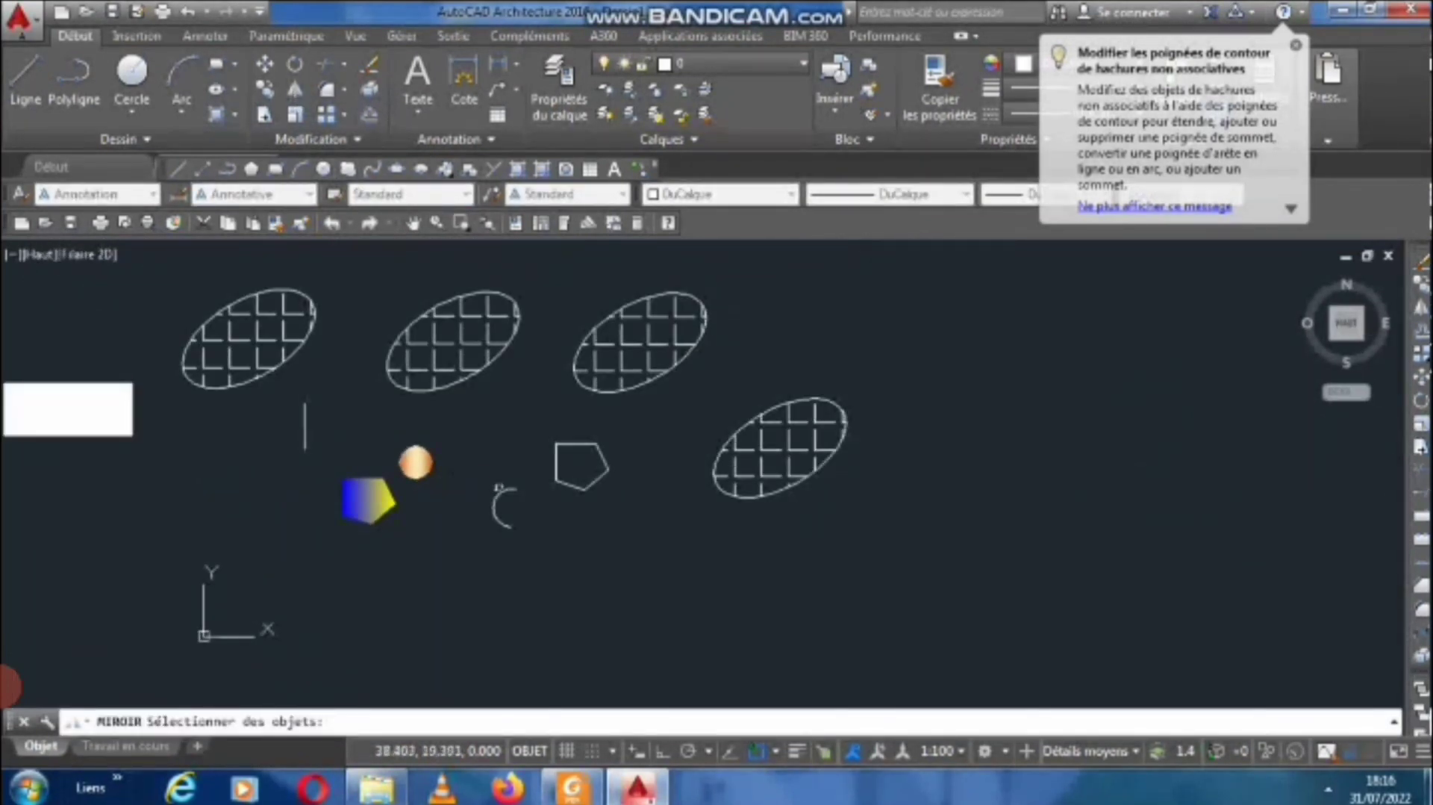
scroll(499, 487, up, 2)
click(510, 473)
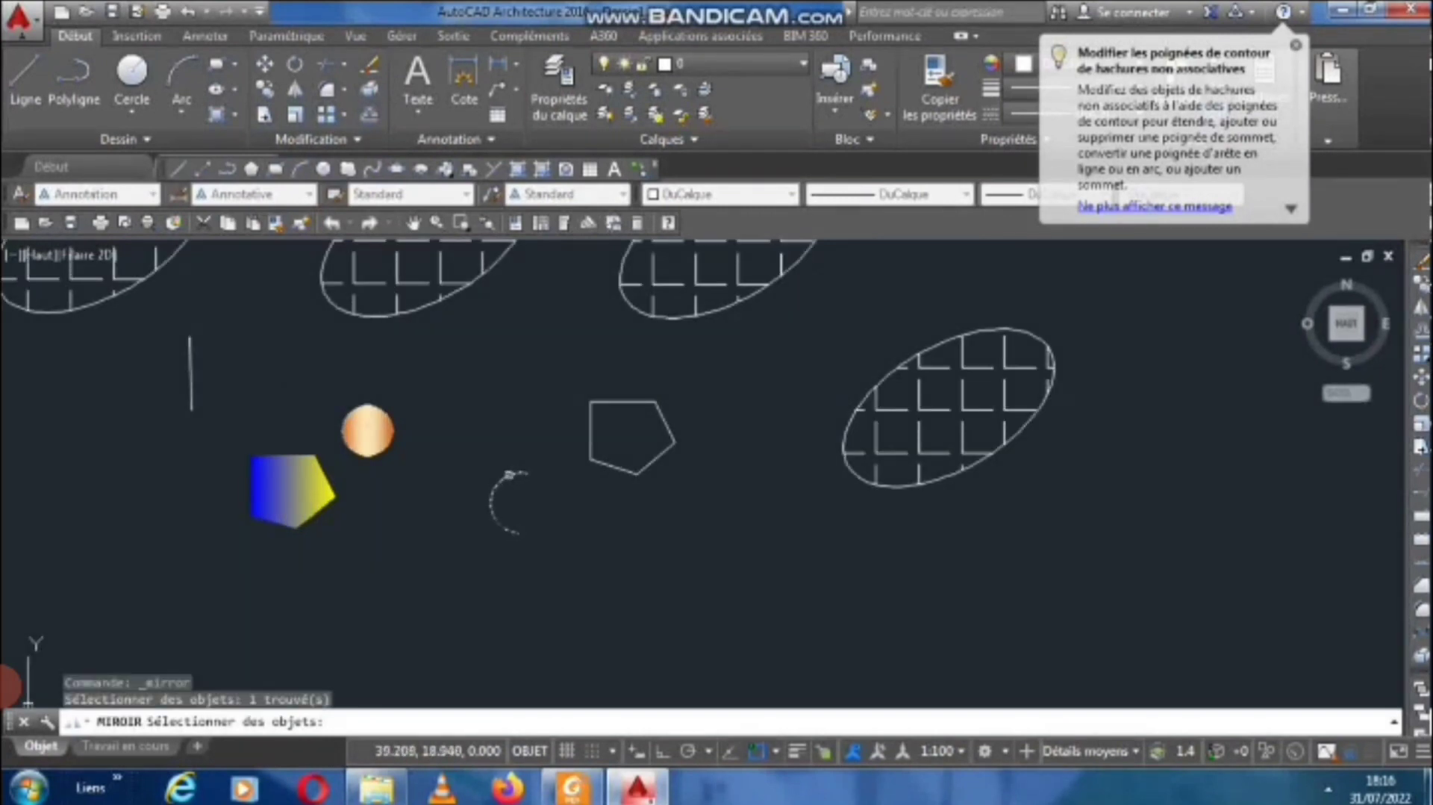
key(Return)
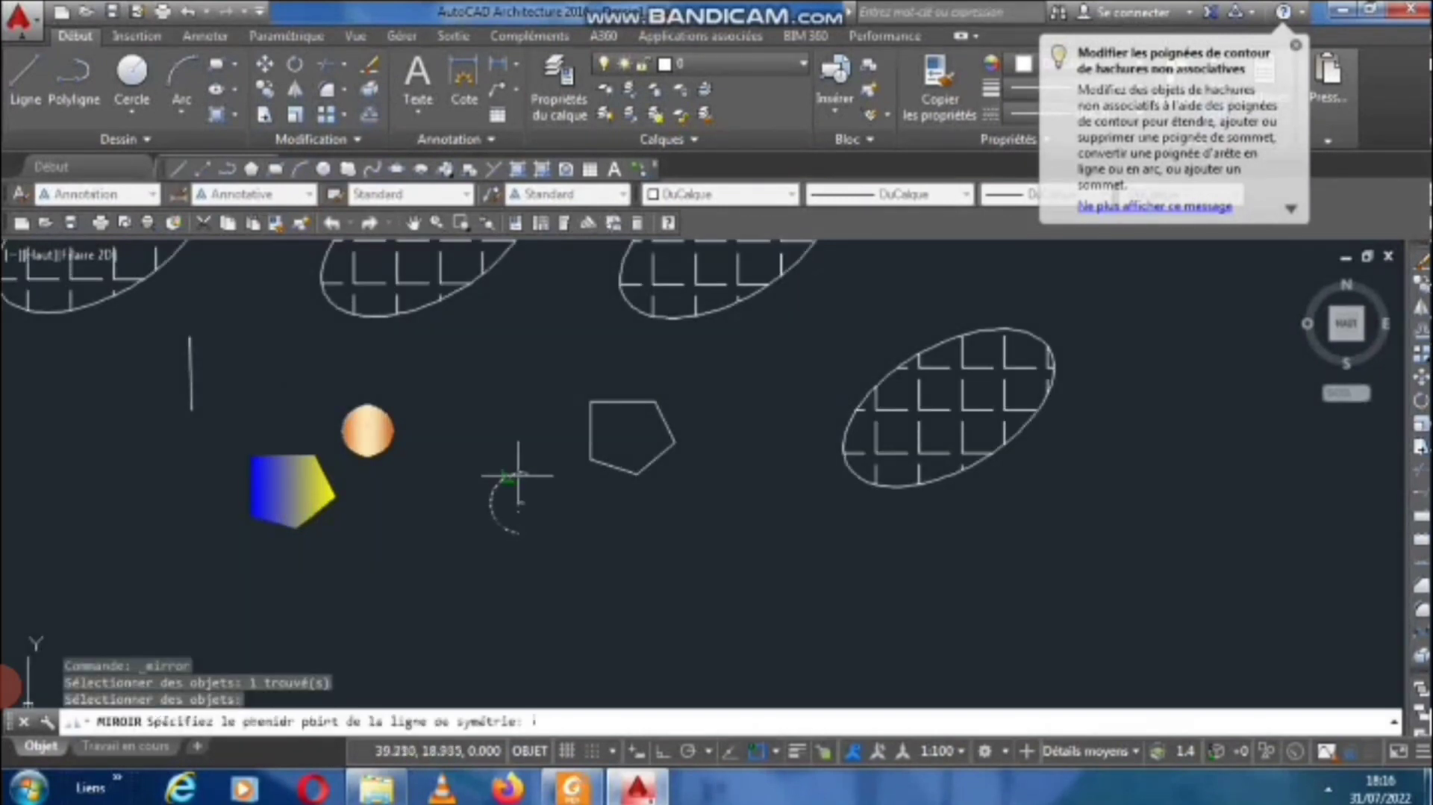
click(541, 439)
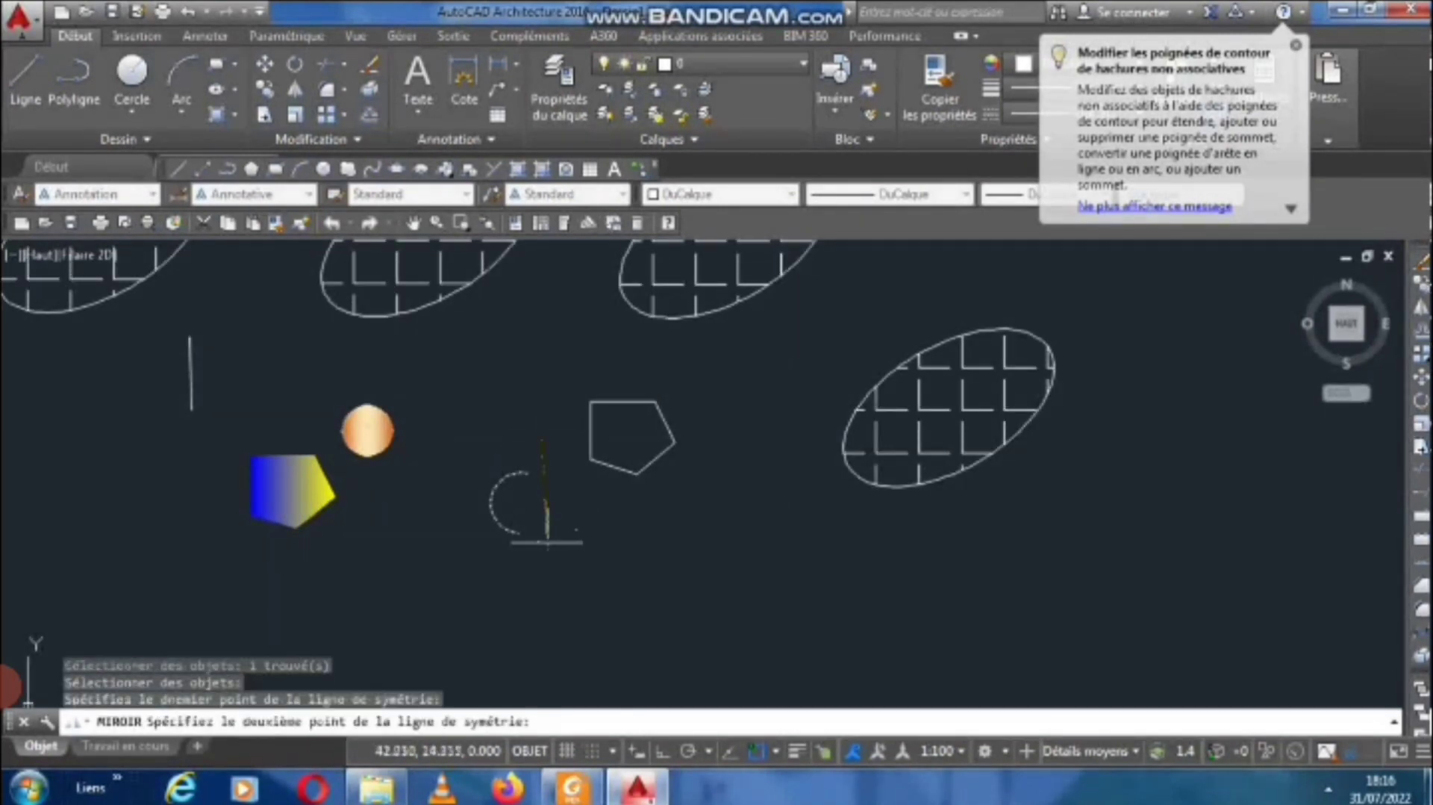
click(541, 606)
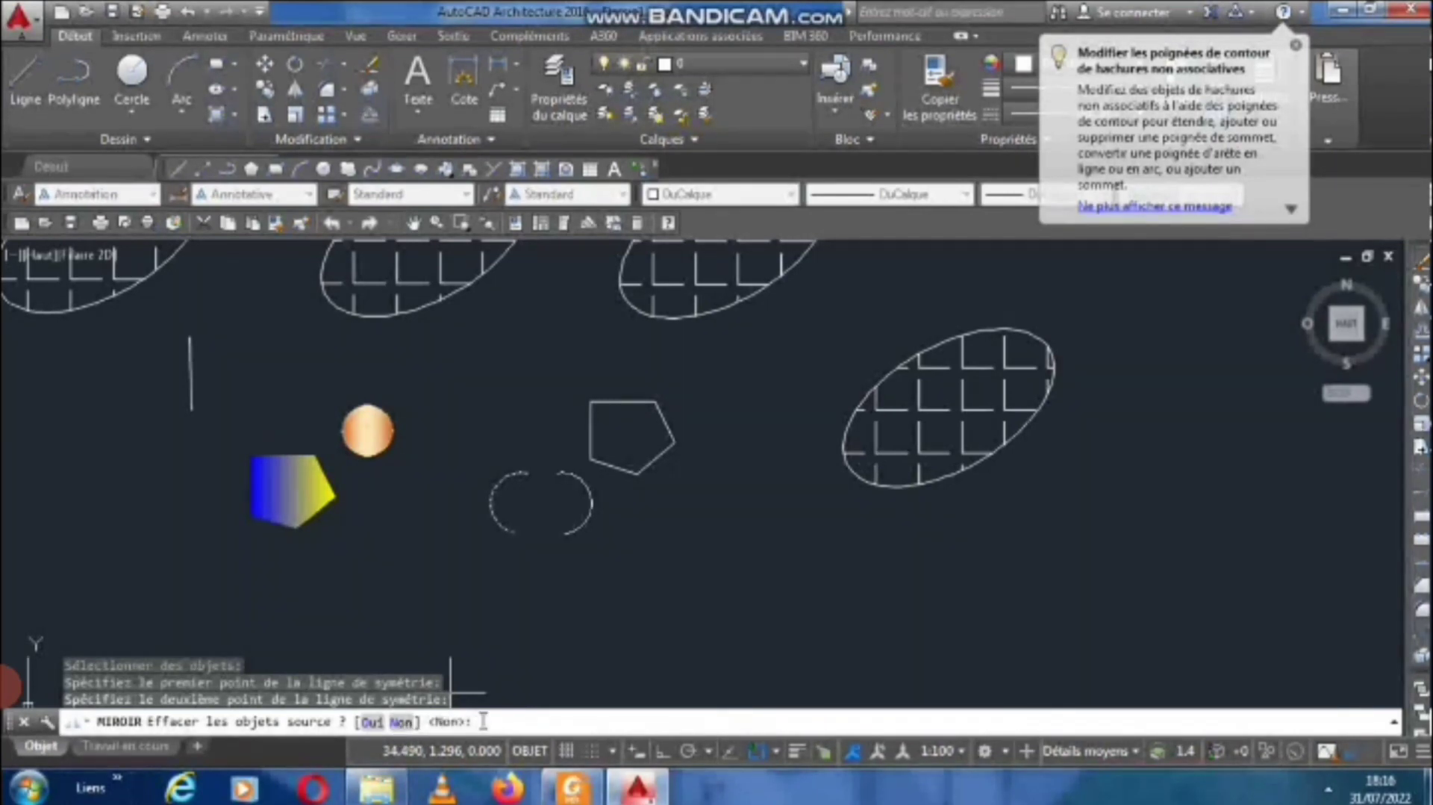
key(Return)
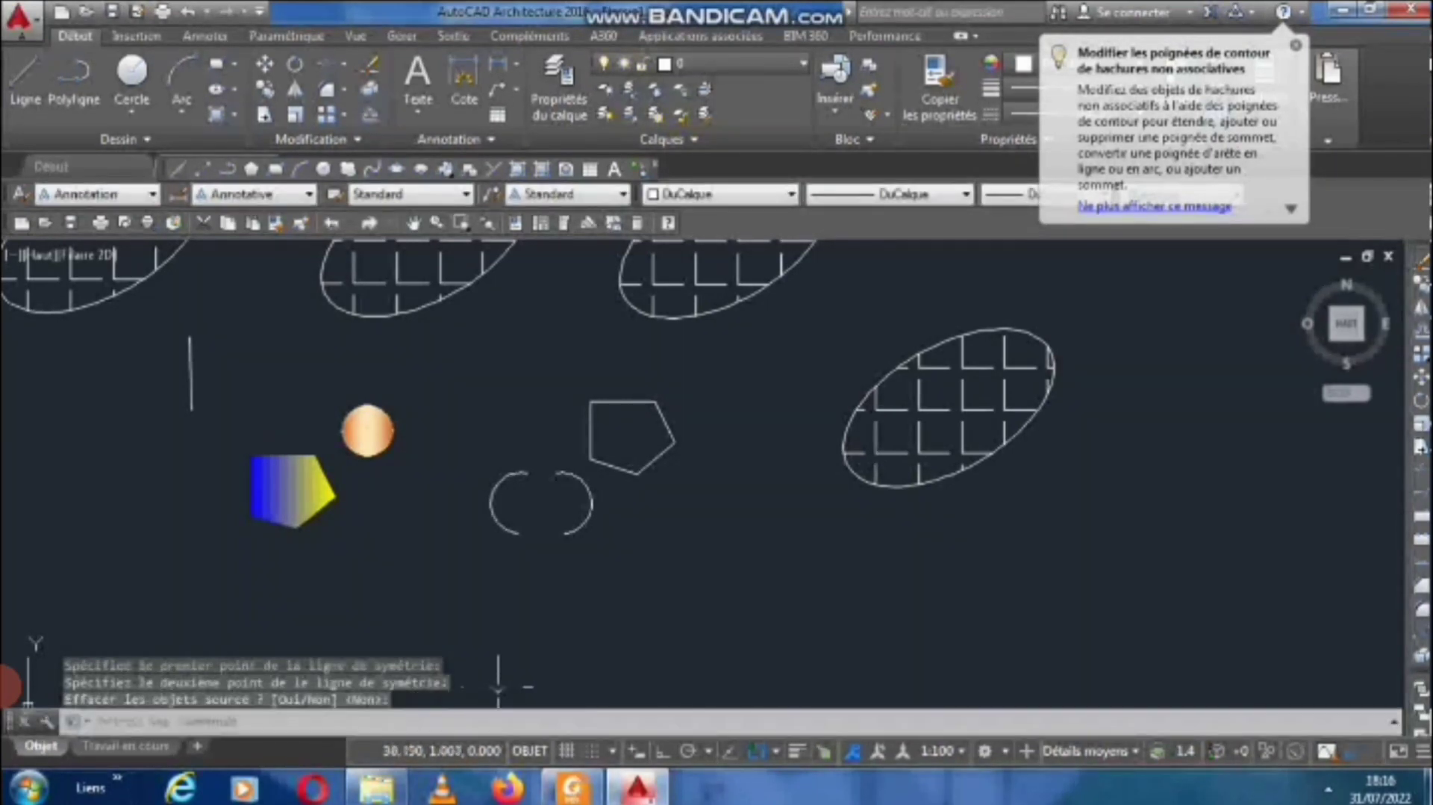
Mirror the right-hand arc across a vertical line farther right, answering Oui to erase the source arc.
key(Return)
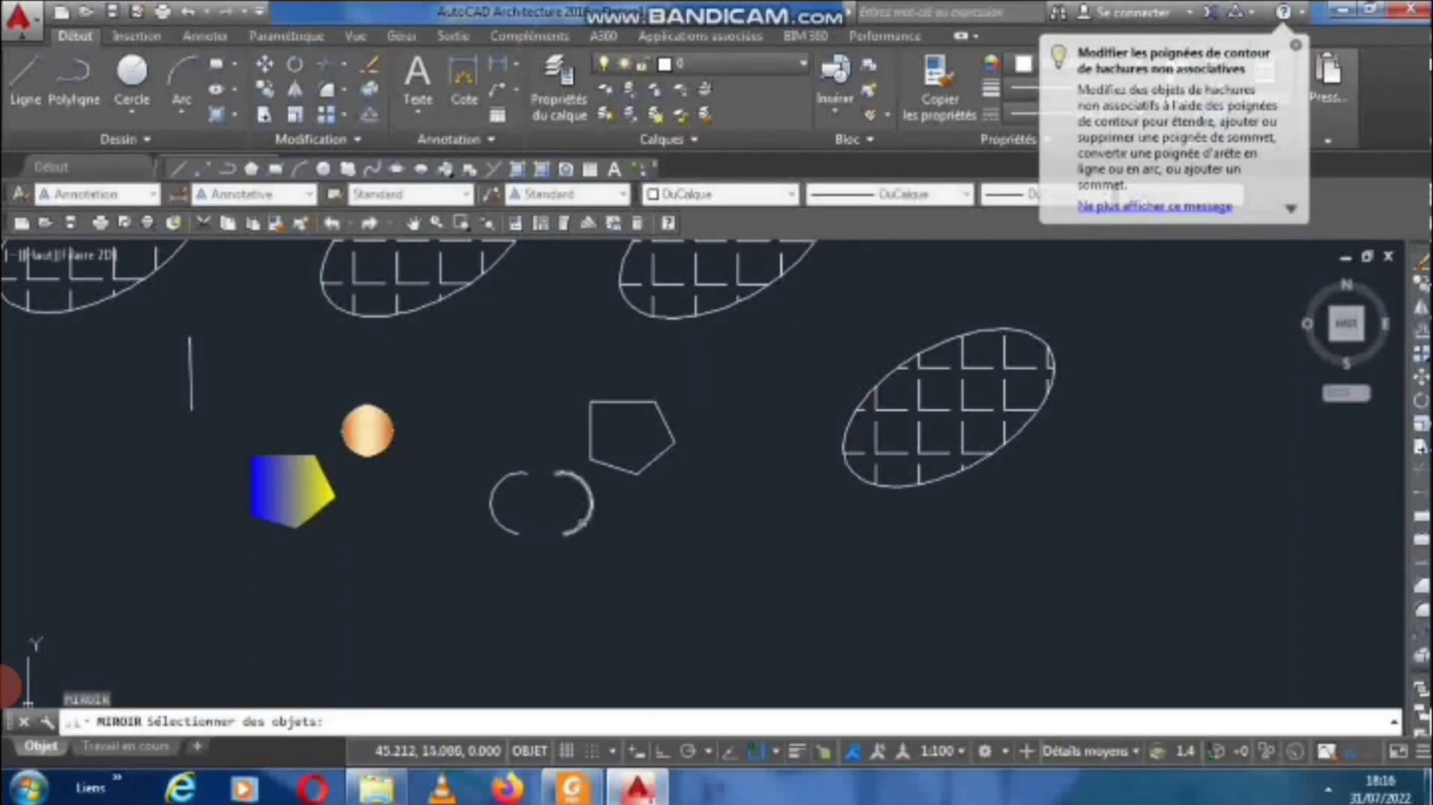
click(591, 502)
key(Return)
click(621, 489)
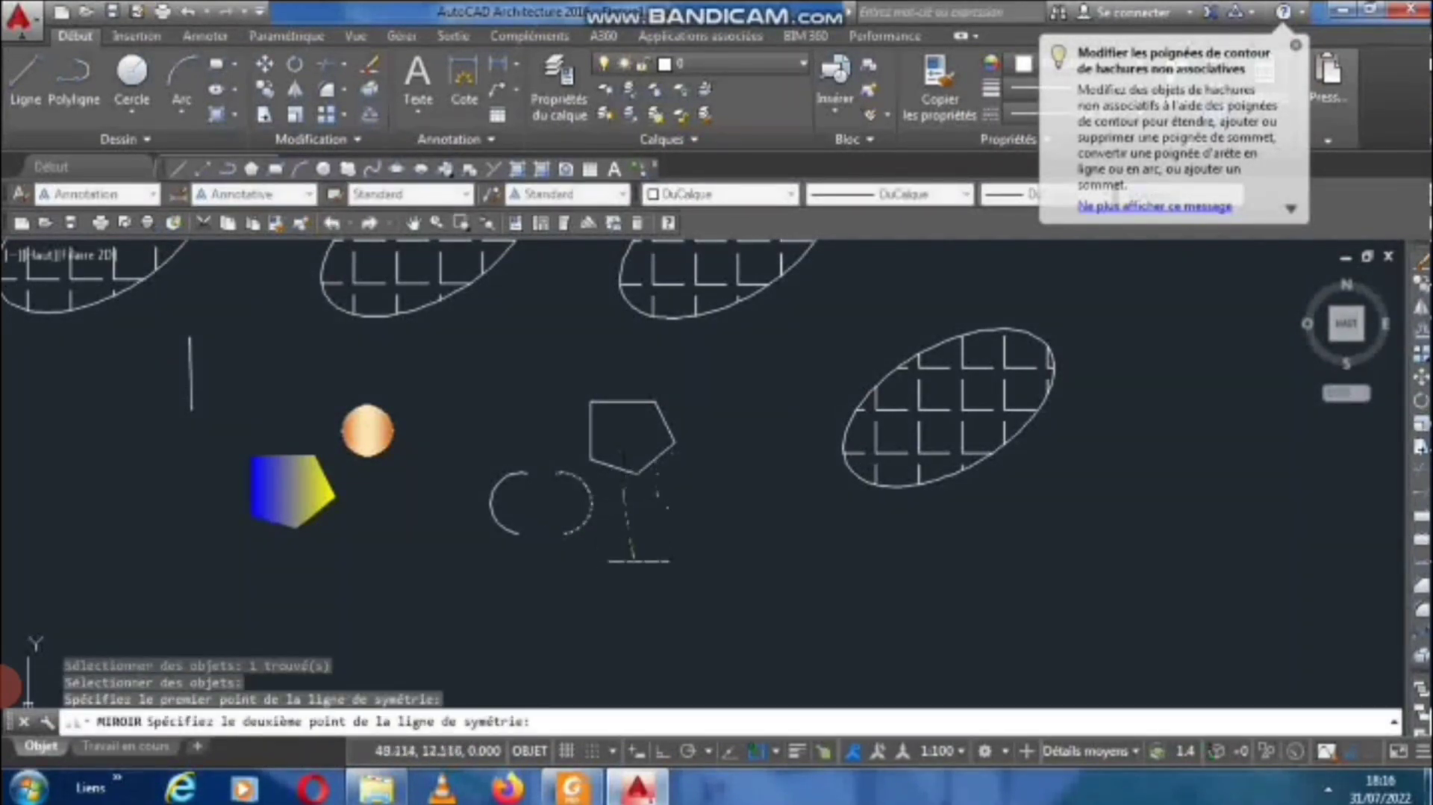
click(623, 624)
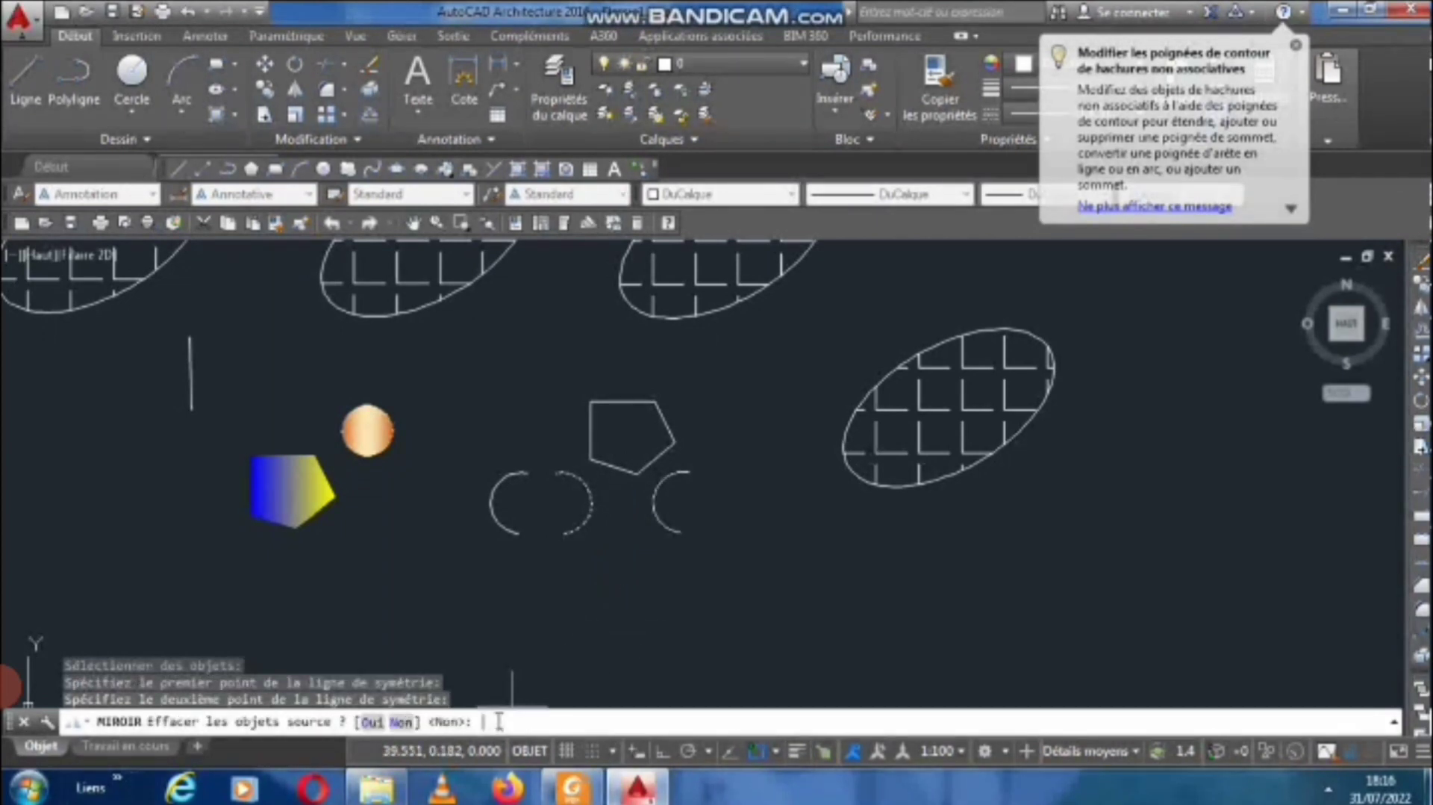
text(o)
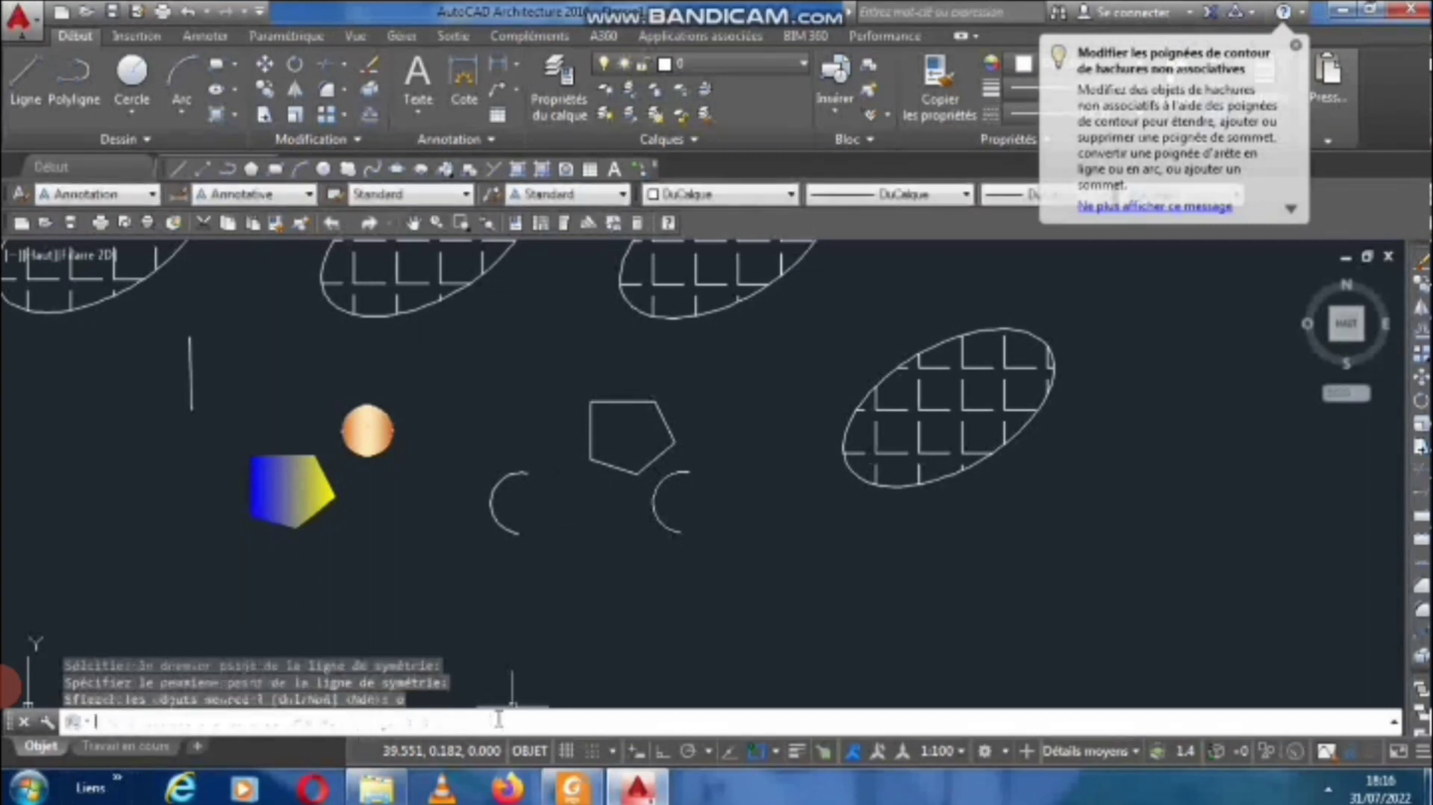
key(Return)
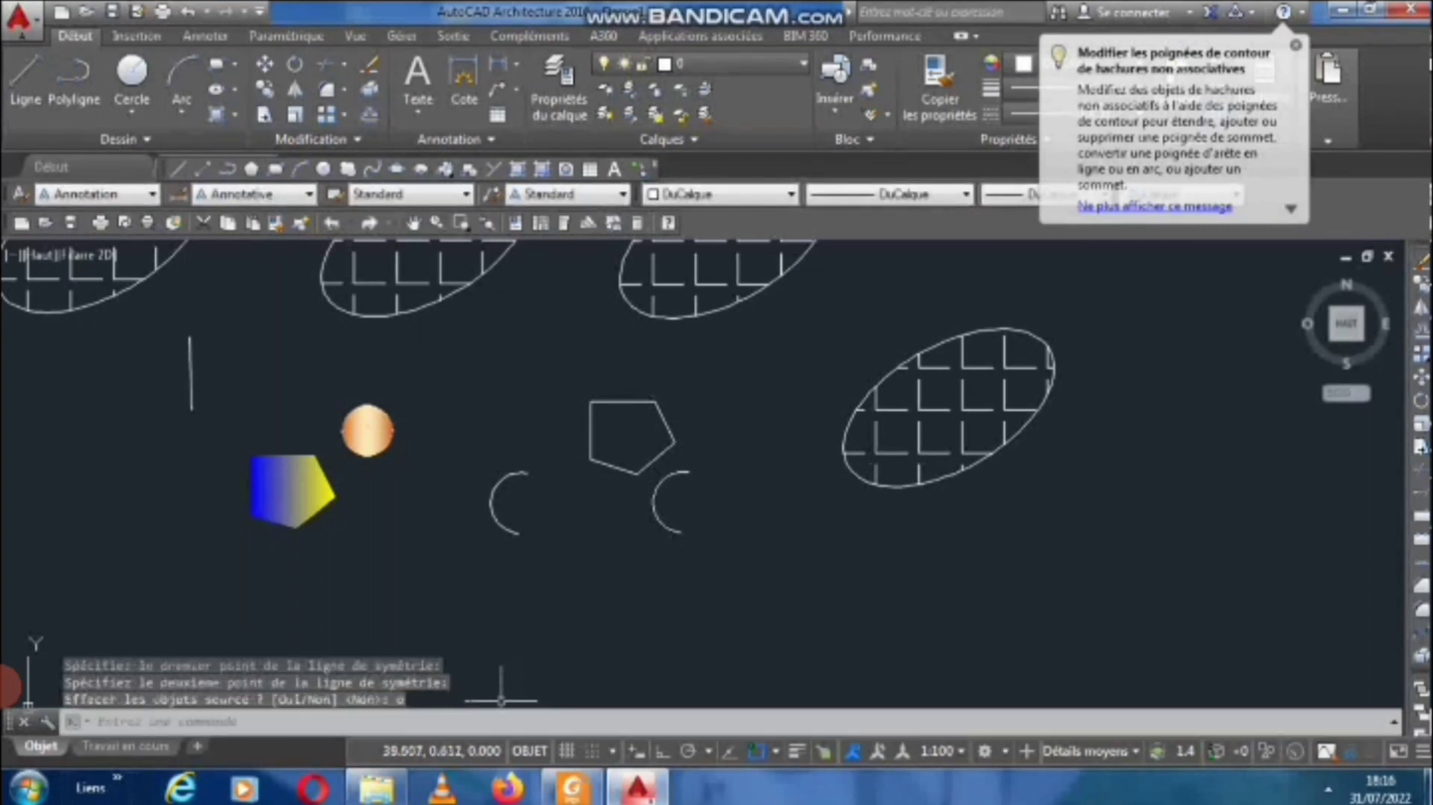
Scale the left arc by a factor of 2 from its lower endpoint.
click(296, 116)
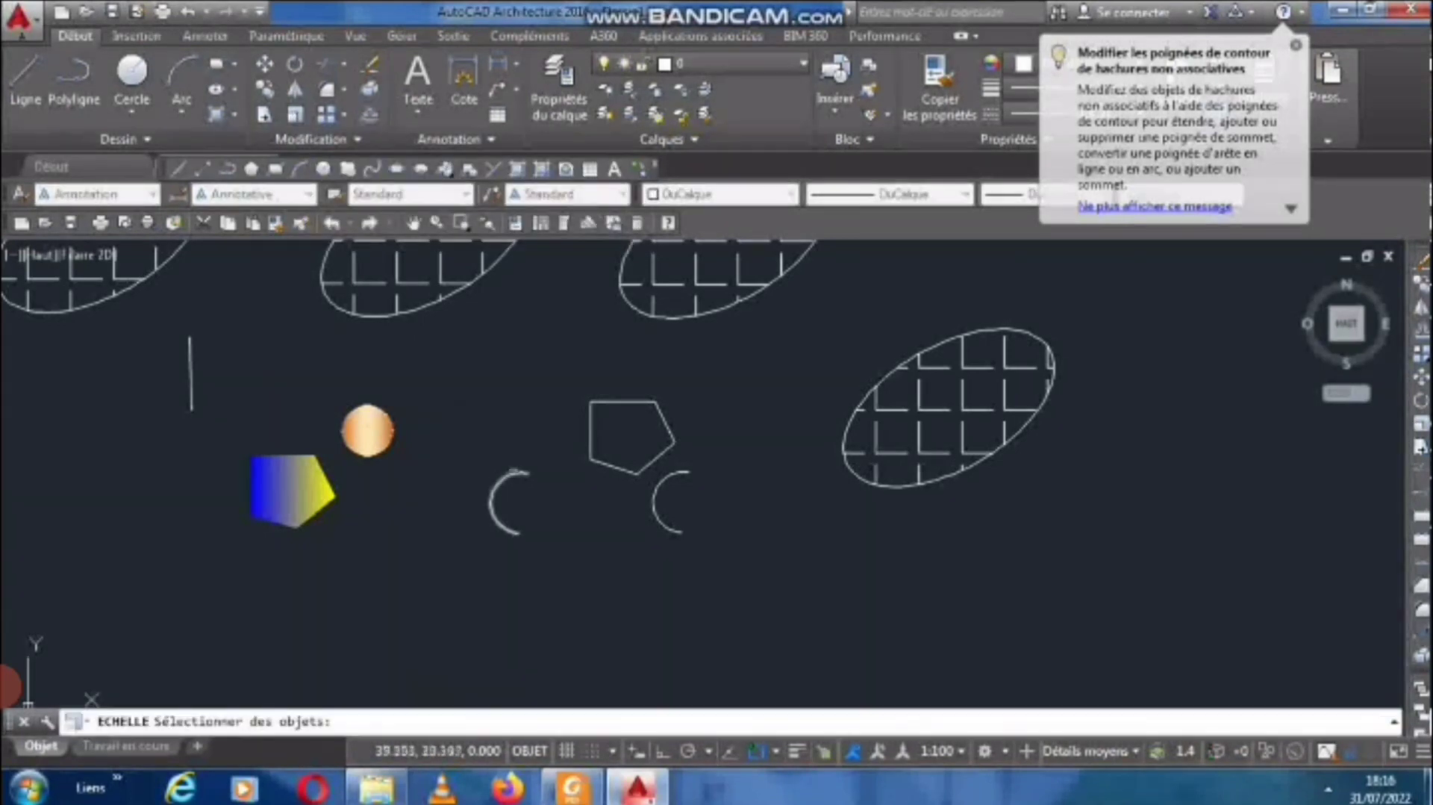
scroll(514, 477, down, 2)
click(507, 505)
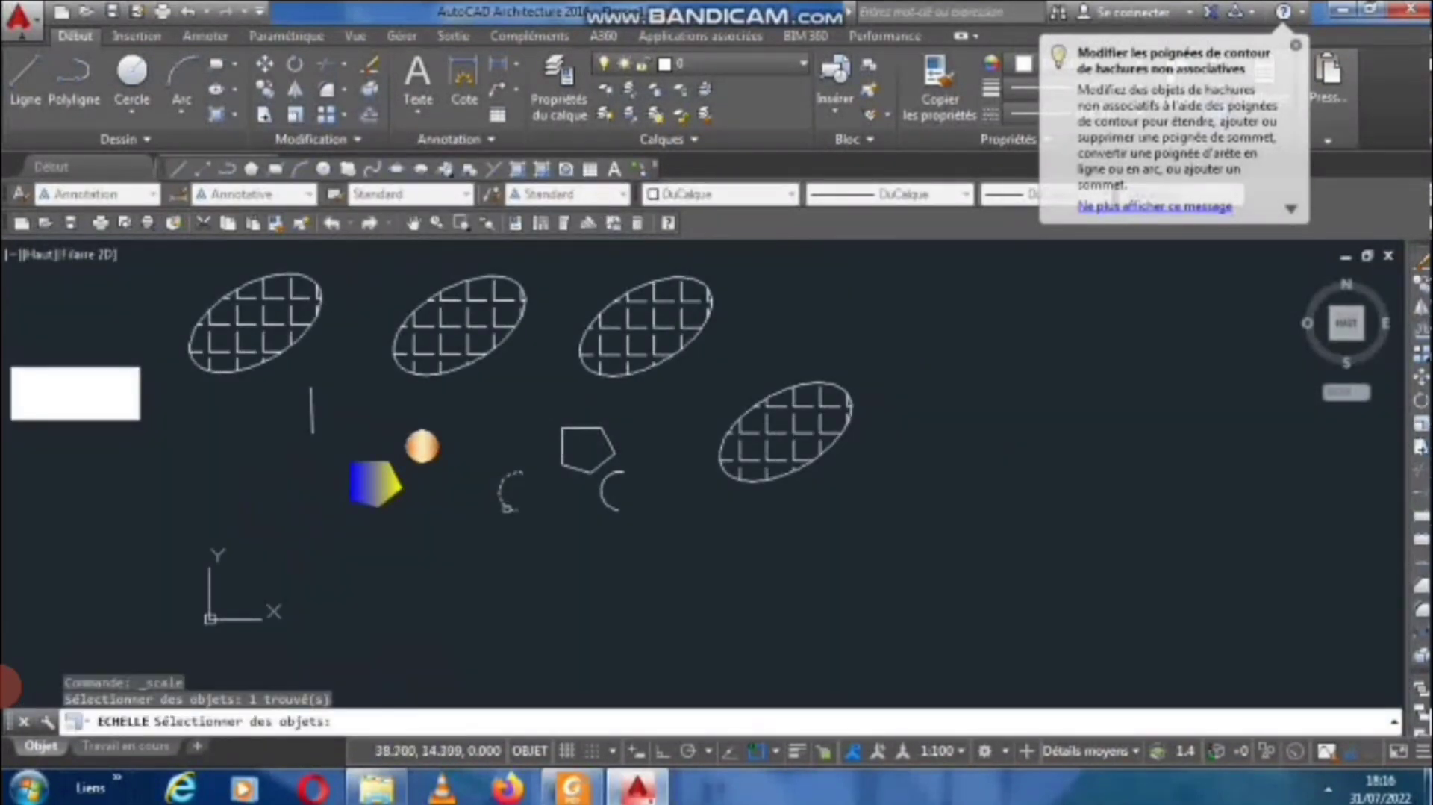
key(Return)
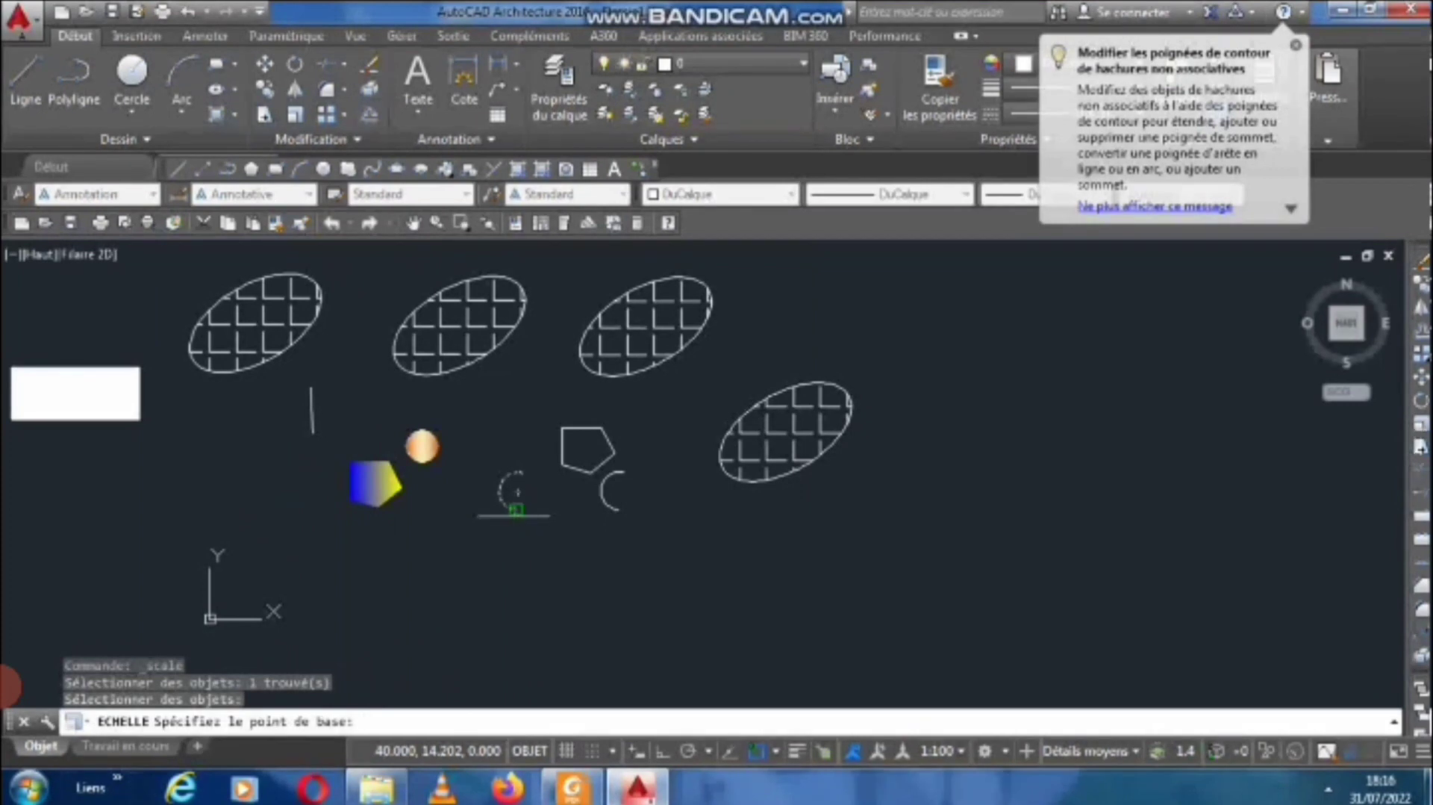
click(516, 494)
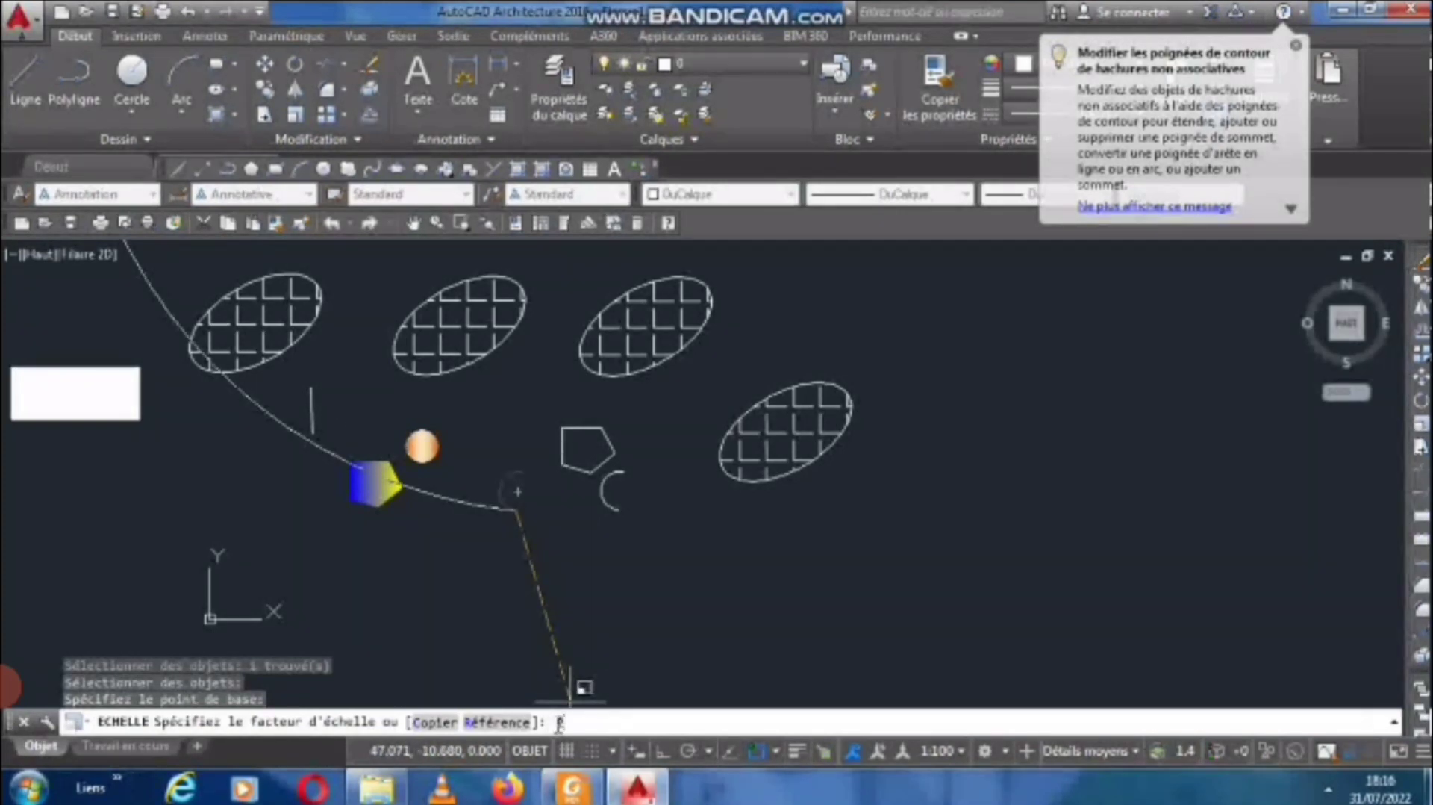
key(Return)
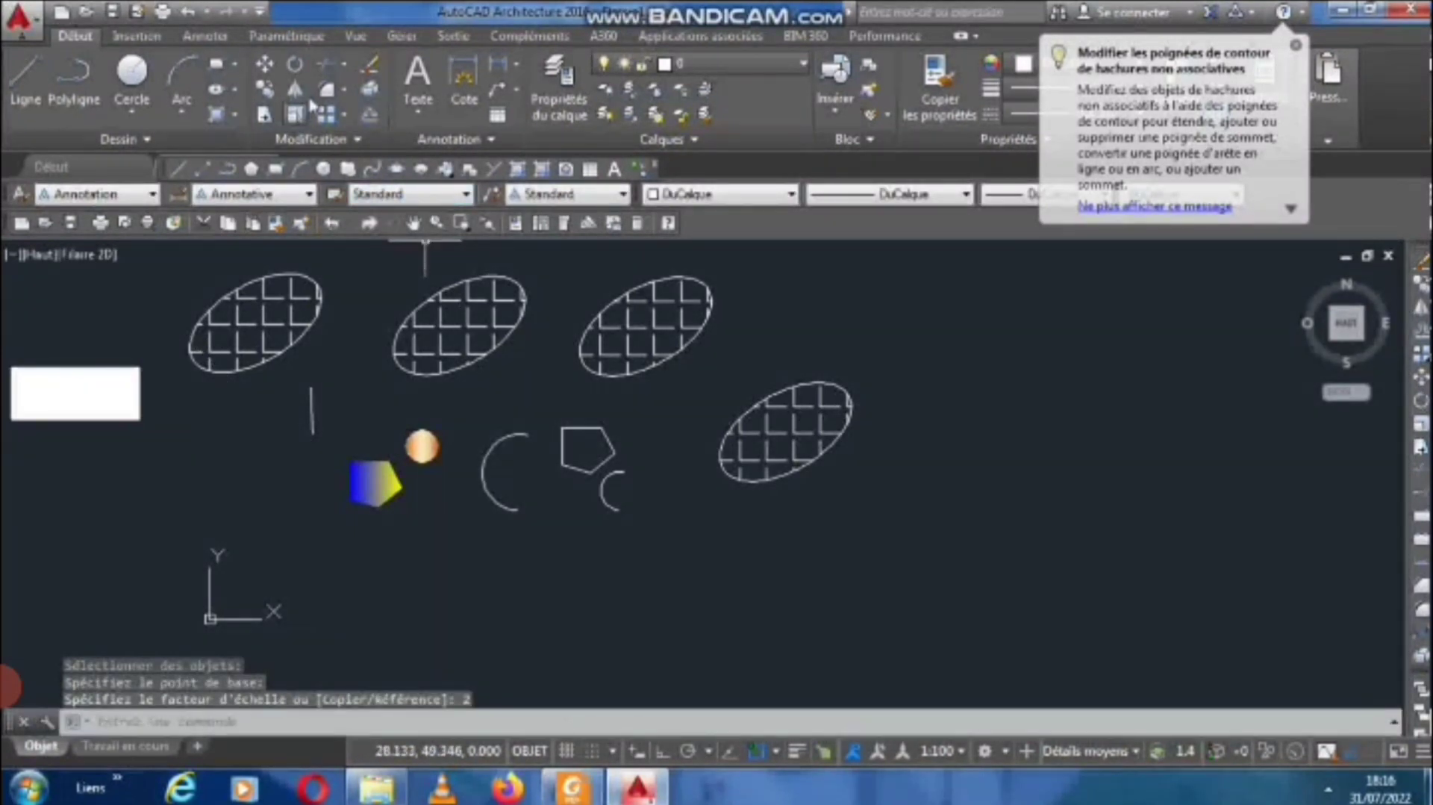
click(344, 63)
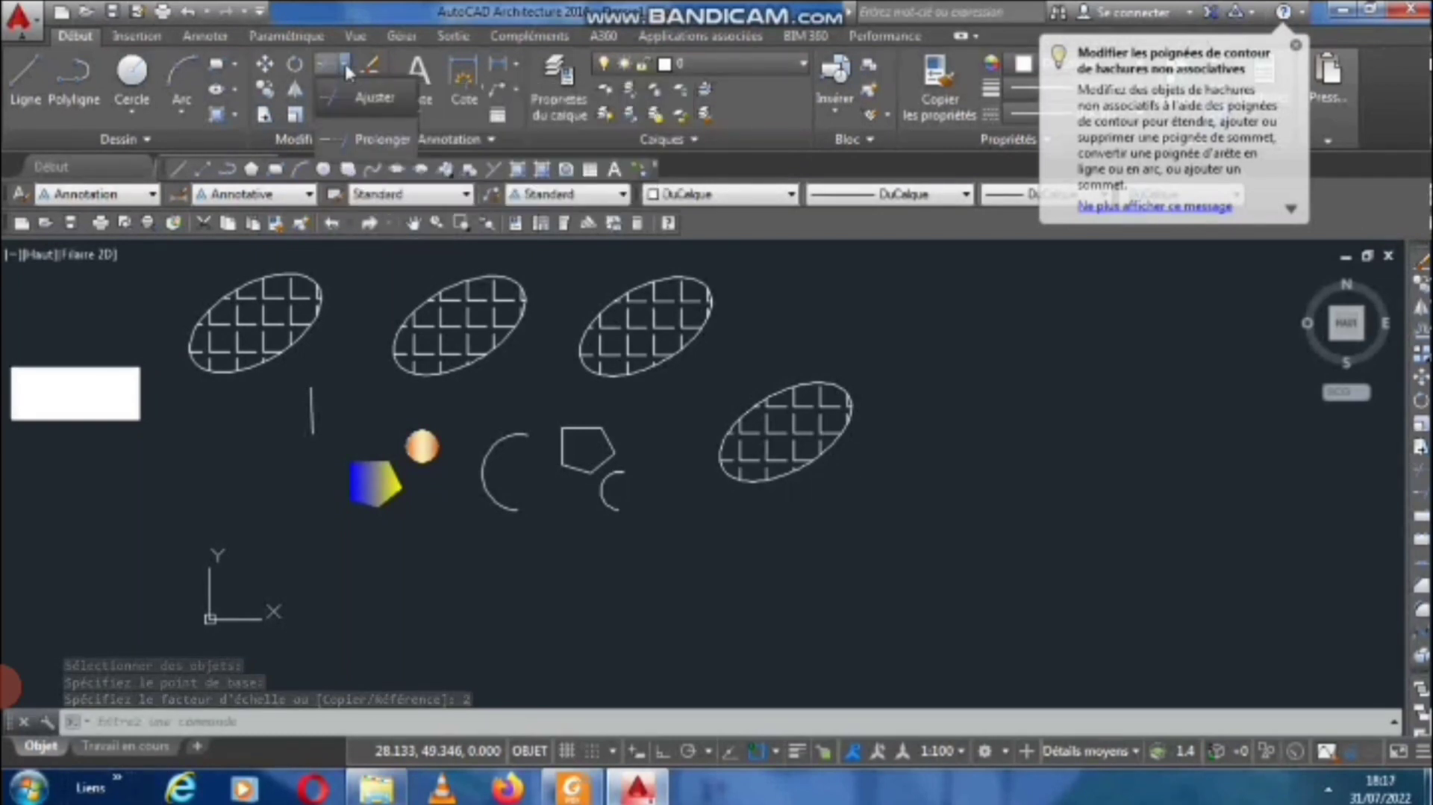
click(363, 104)
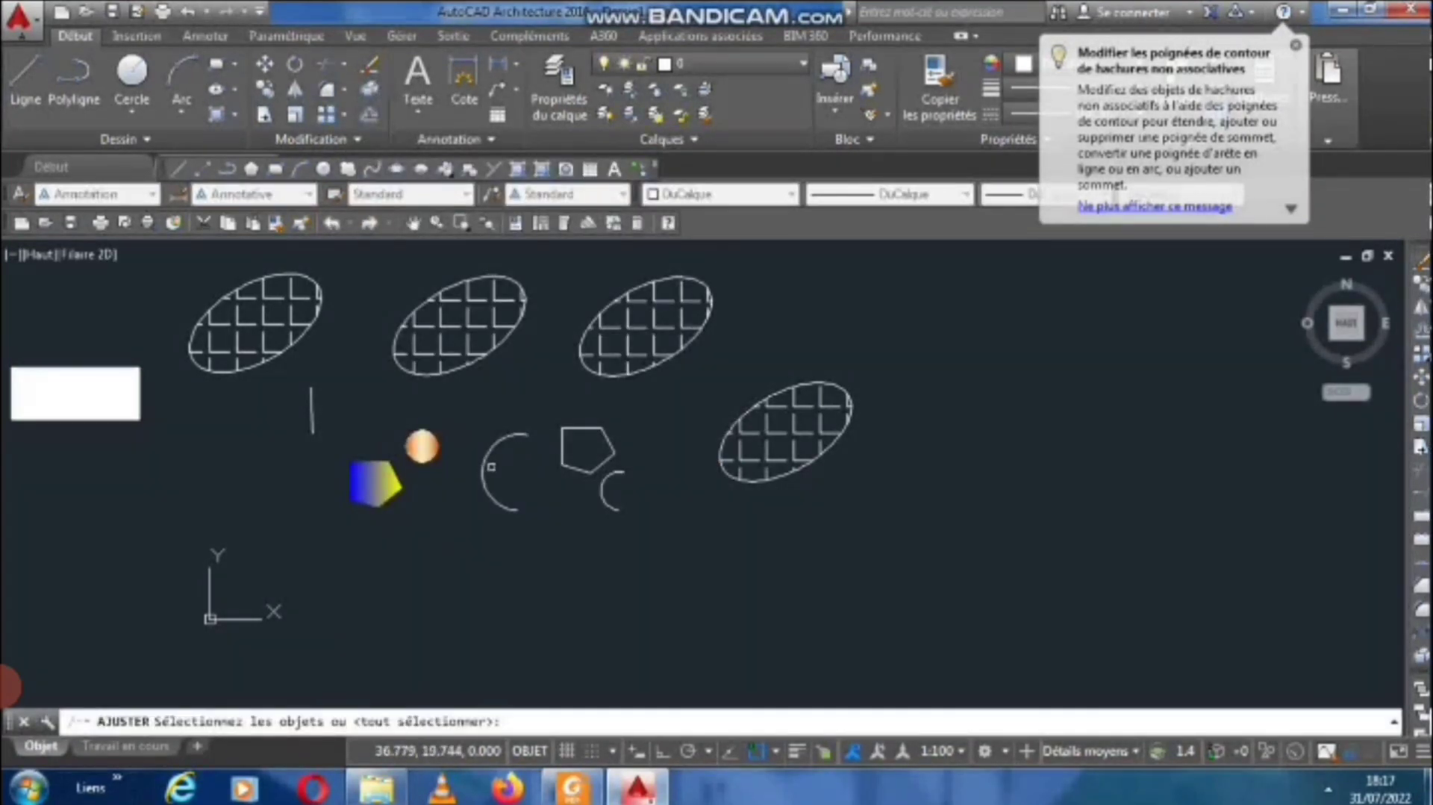
key(Escape)
Draw a horizontal line that crosses the enlarged arc near its middle and extends past it on both sides.
scroll(493, 470, up, 5)
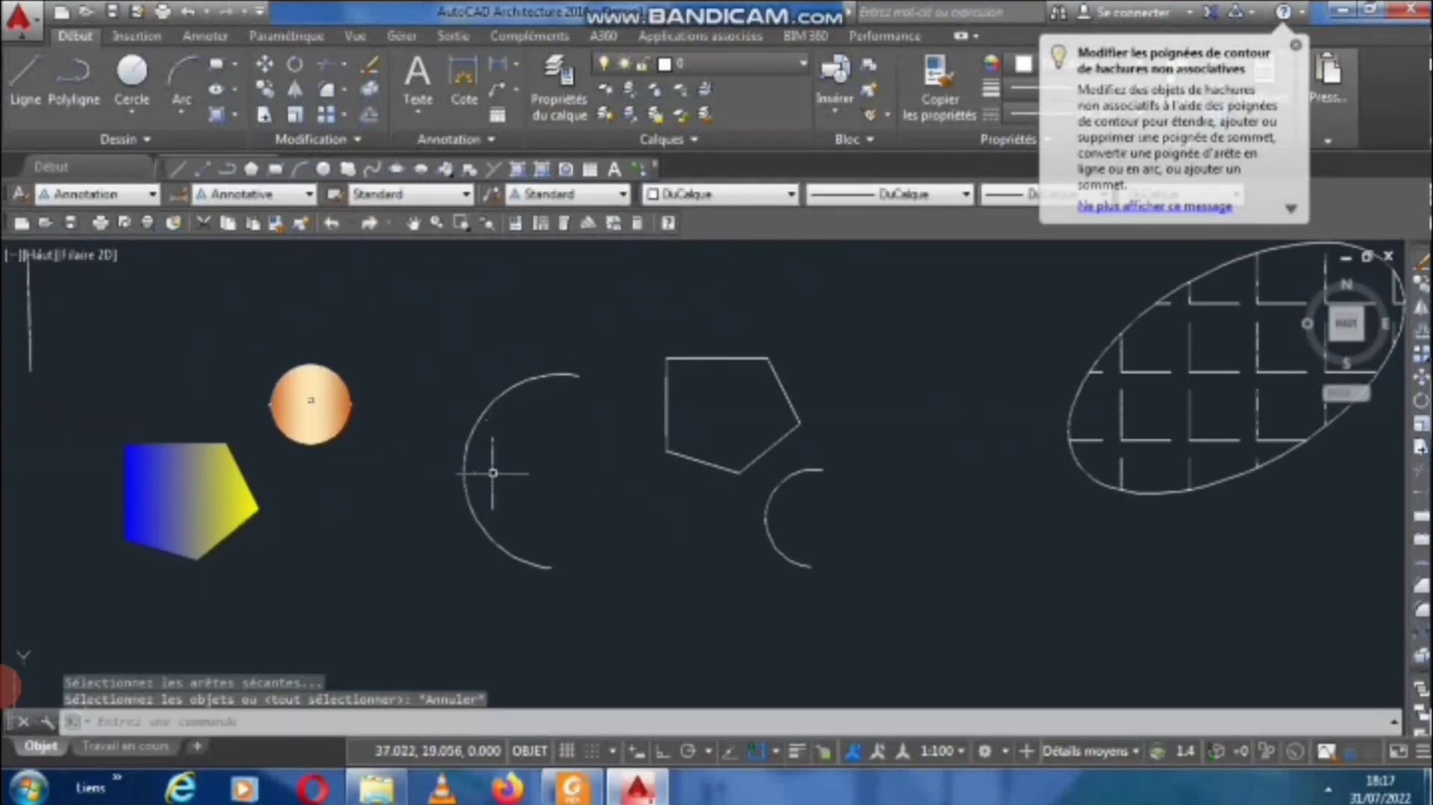
click(22, 79)
scroll(417, 472, up, 2)
click(370, 469)
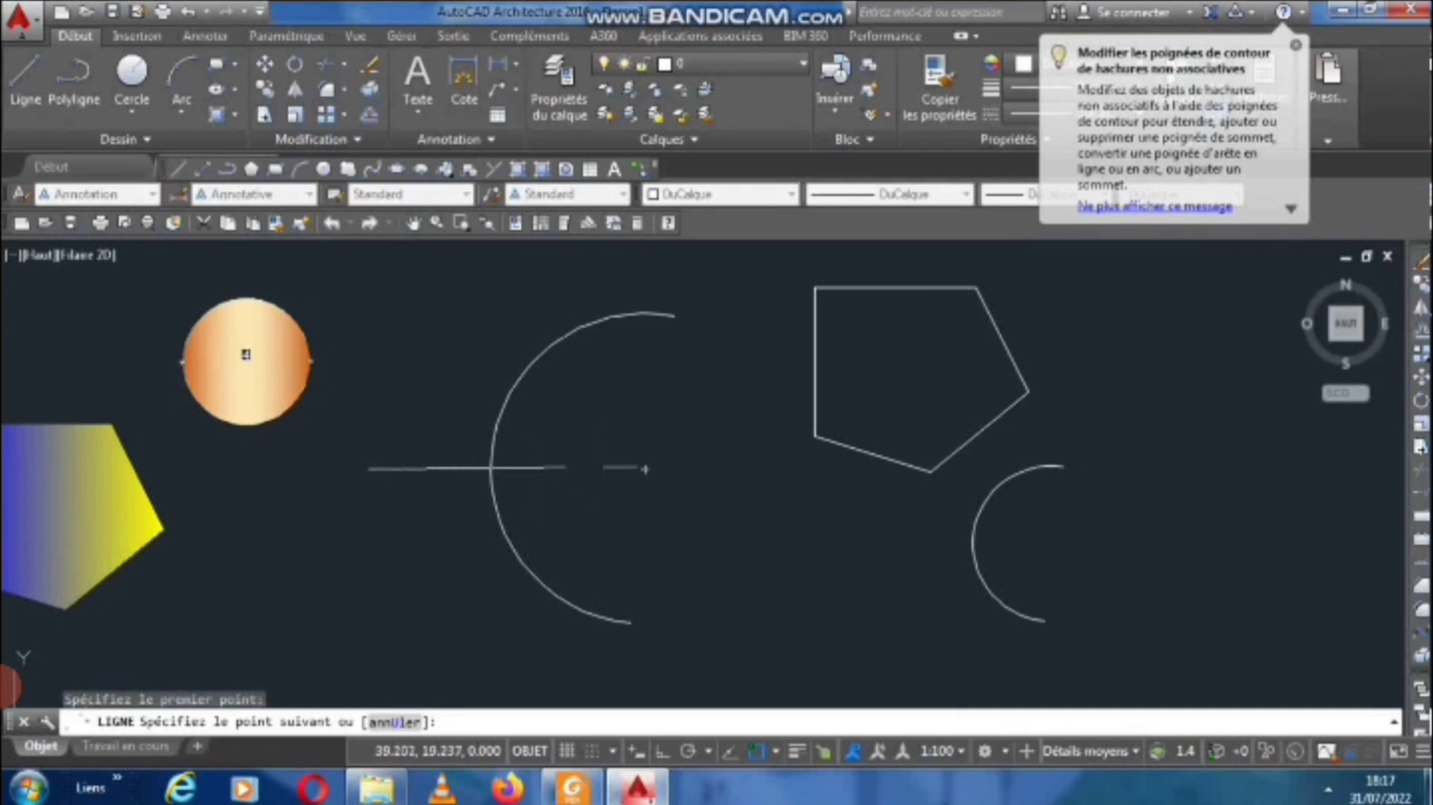
click(604, 468)
right_click(603, 469)
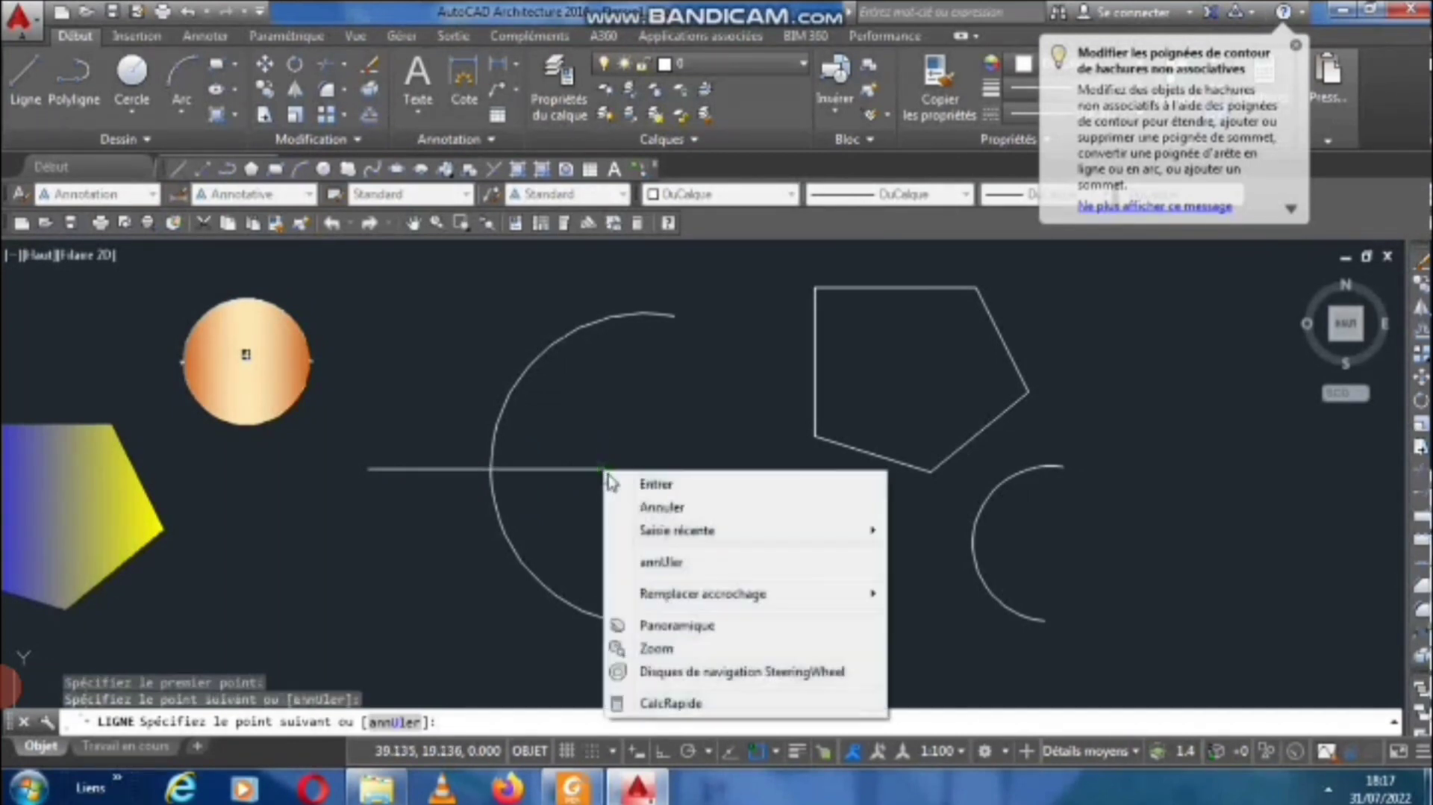
click(630, 476)
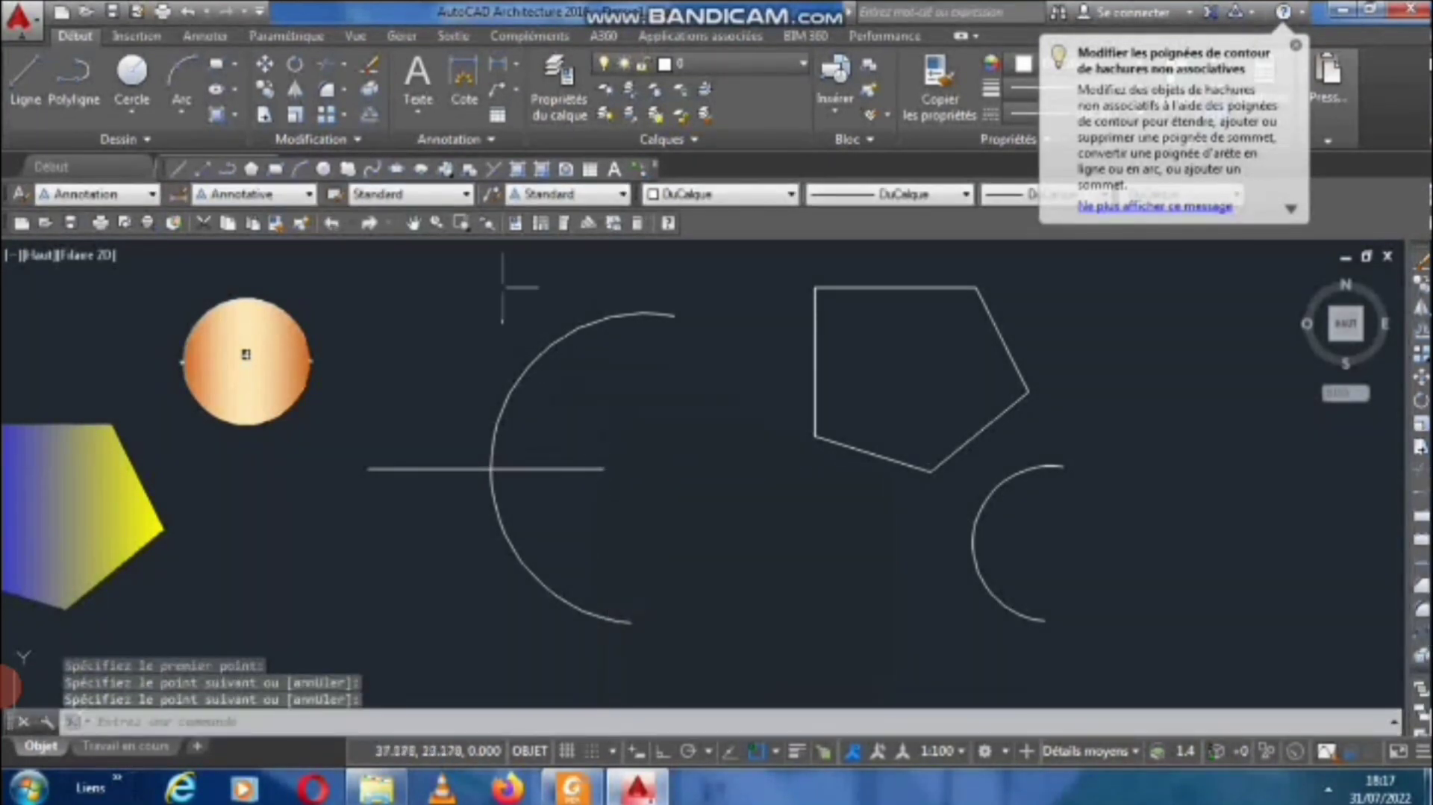
key(Escape)
Trim away the arc's part above the horizontal line and the line's part right of the arc, using all objects as cutting edges.
click(343, 69)
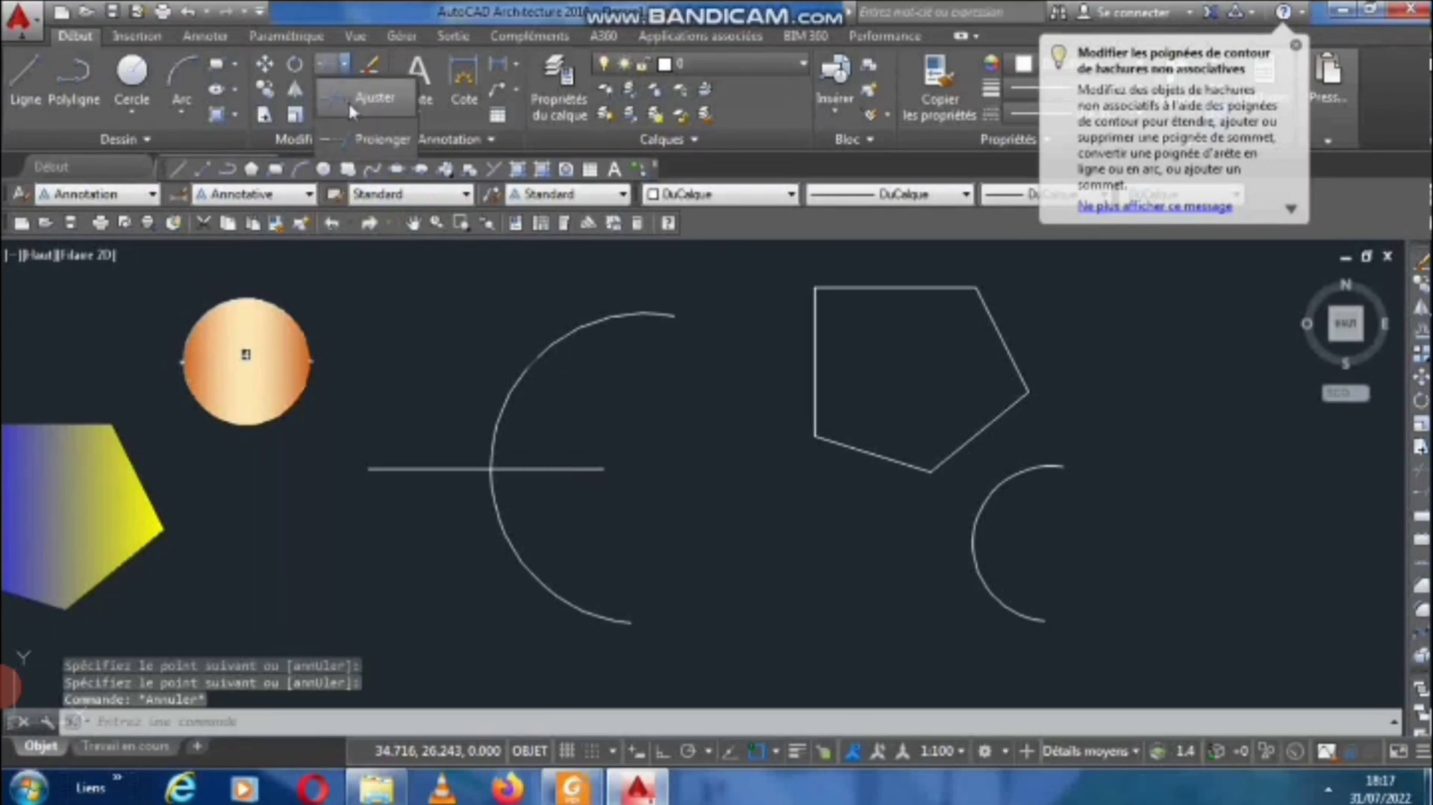
click(347, 100)
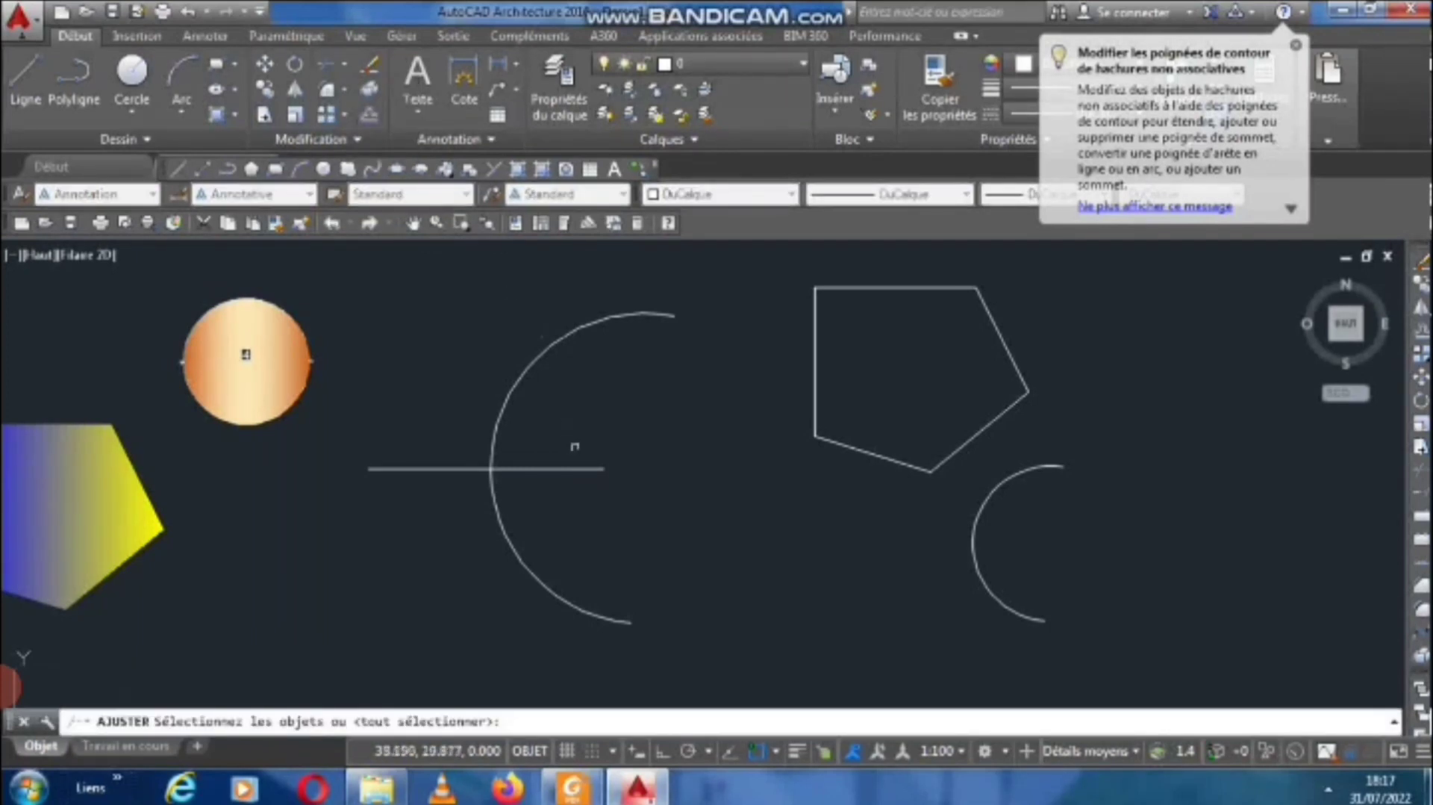
key(Return)
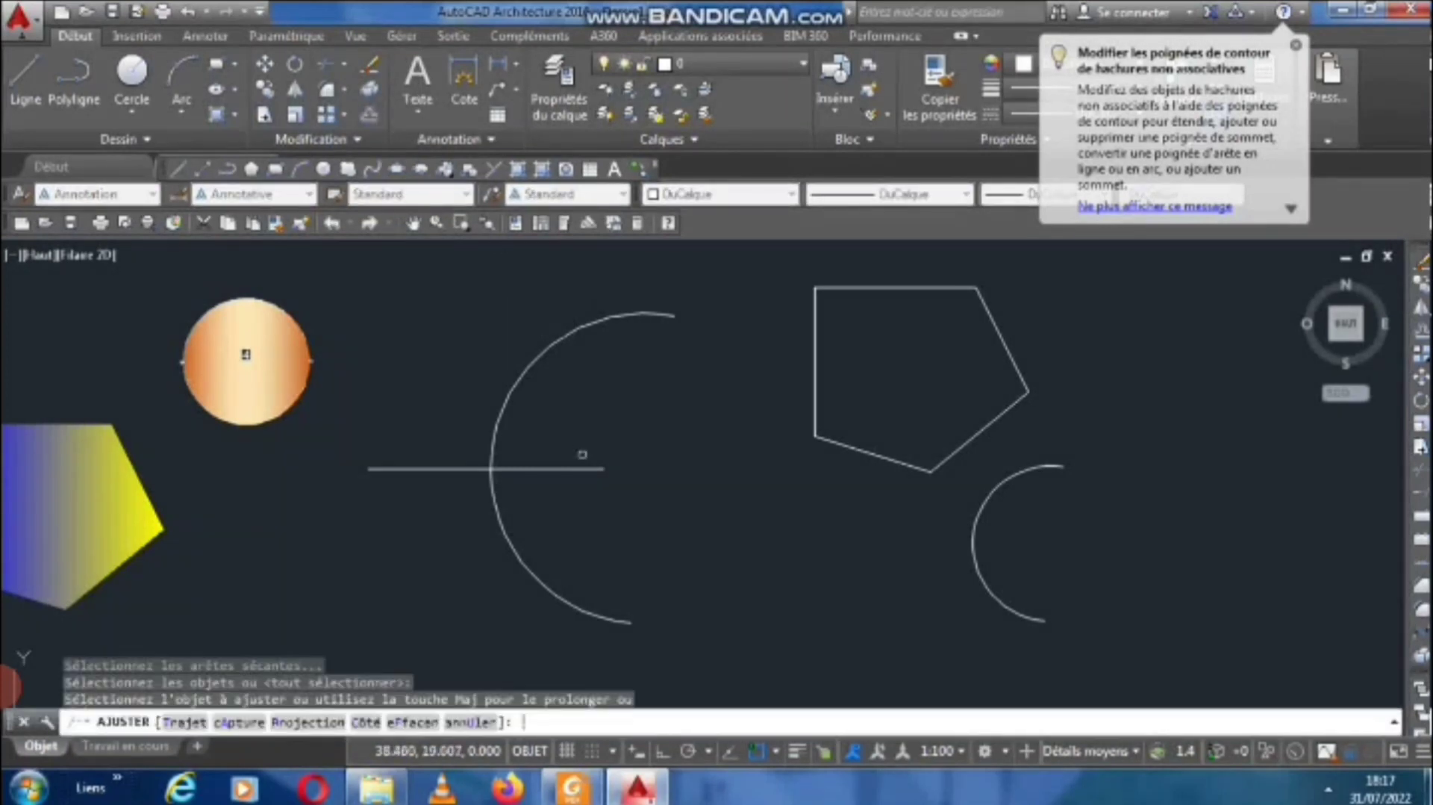
click(523, 378)
click(551, 469)
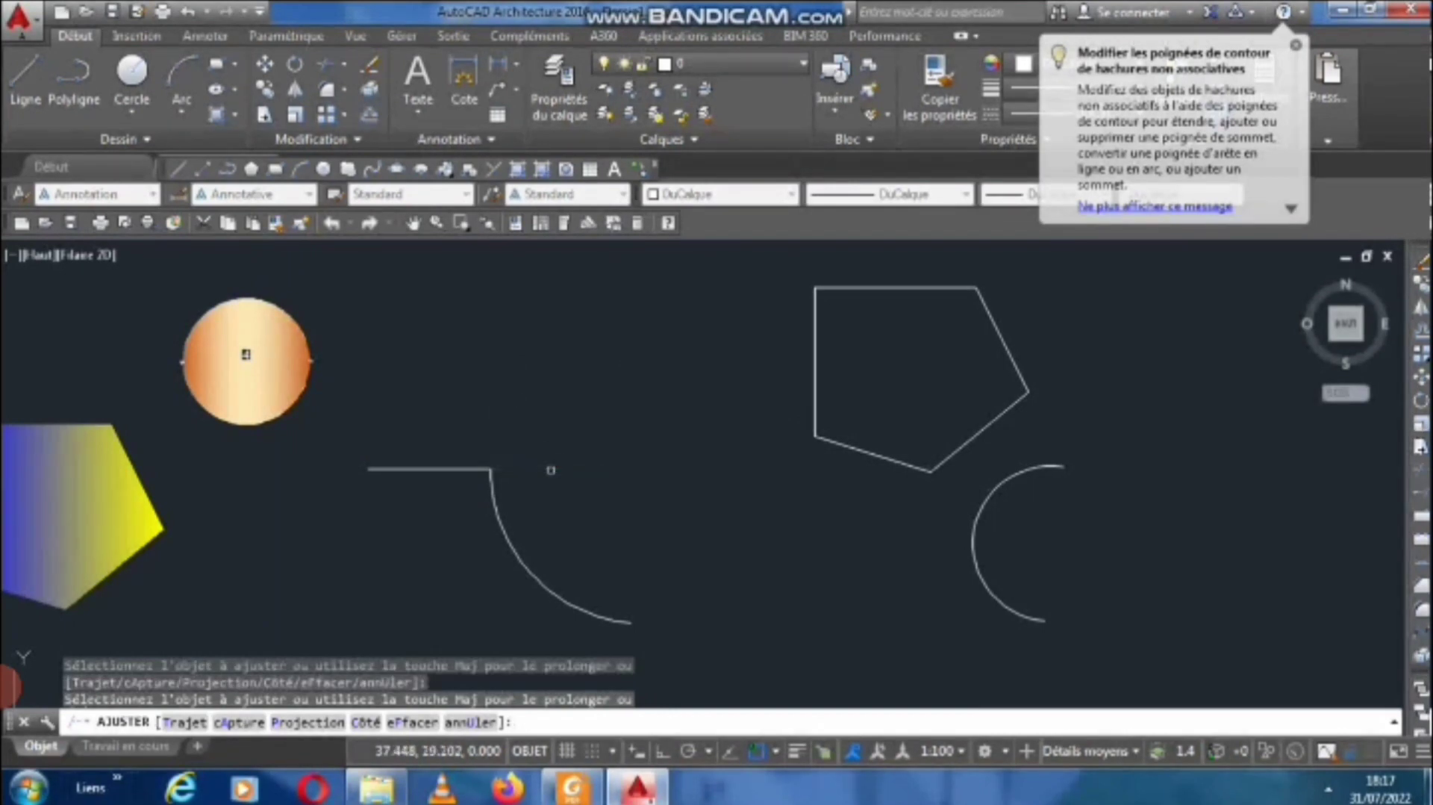
click(494, 469)
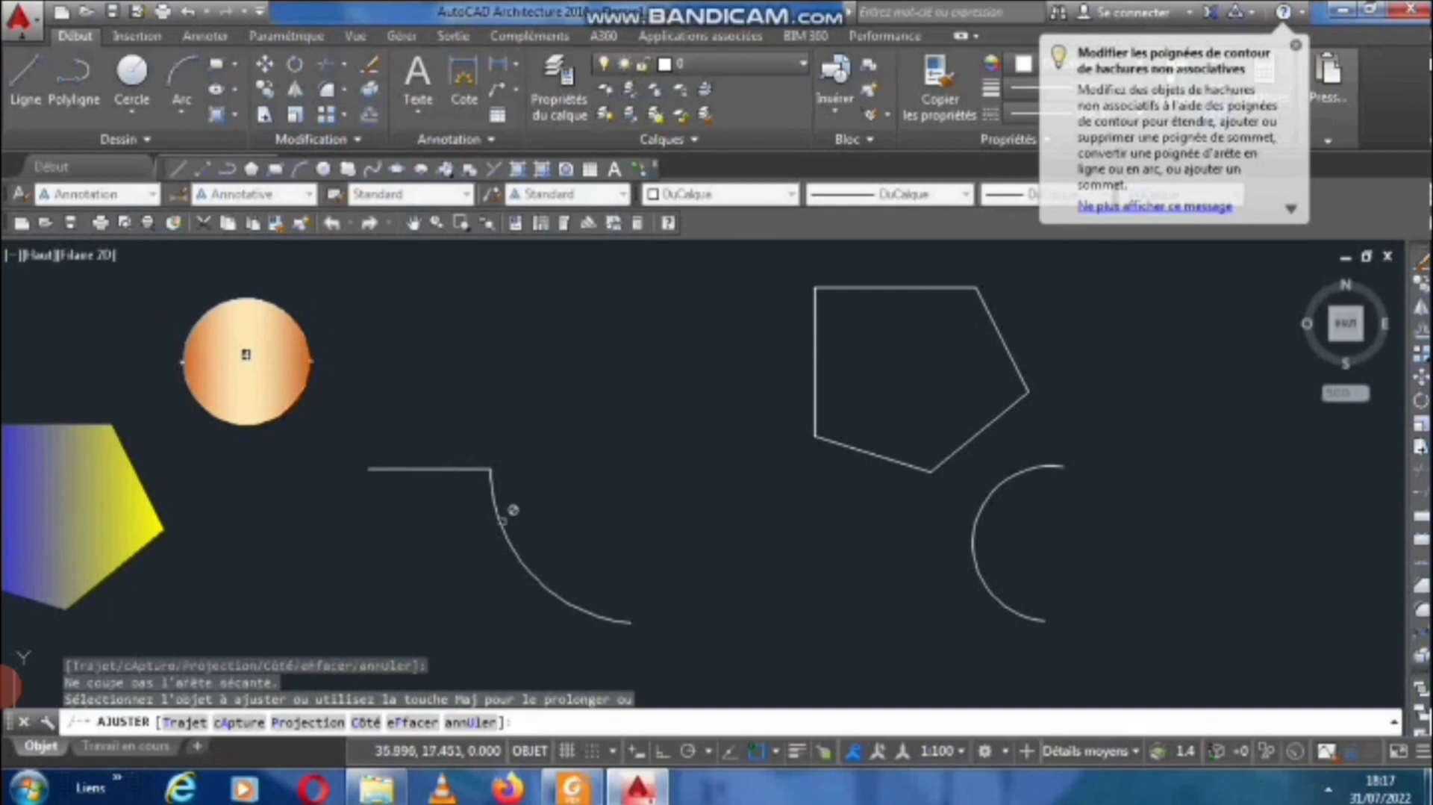
click(500, 523)
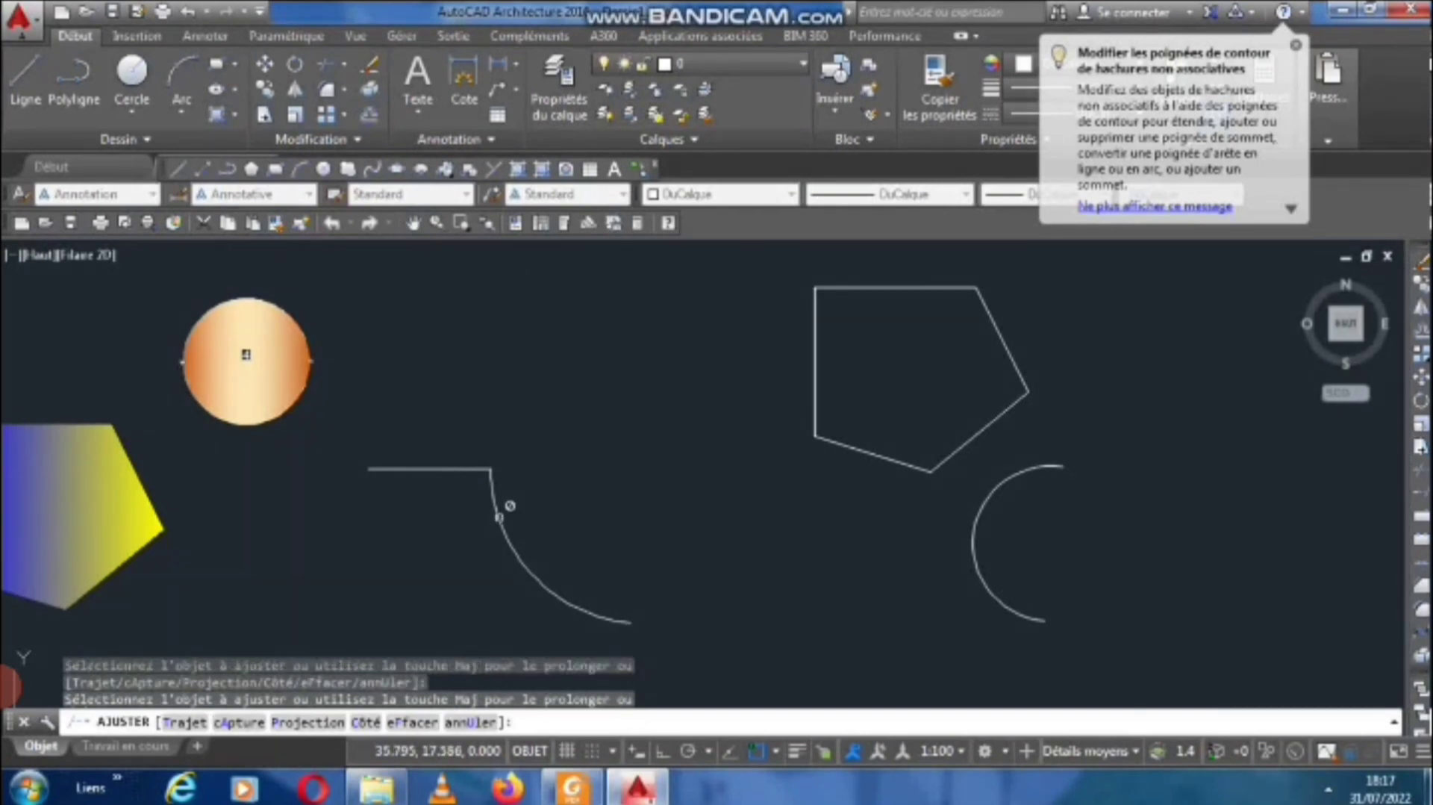
key(Escape)
scroll(494, 478, down, 2)
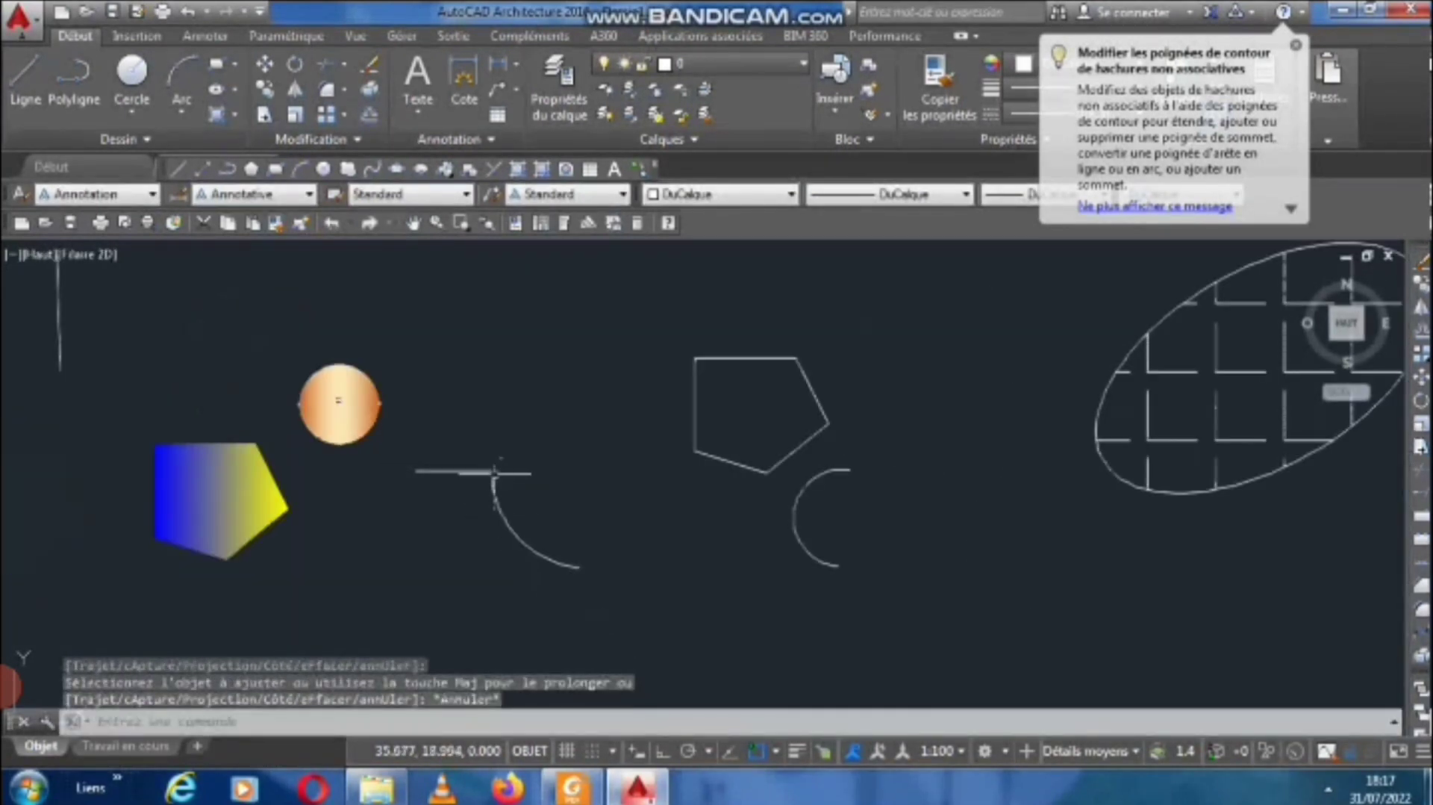
Dismiss the tip balloon about editing non-associative hatch boundary grips.
scroll(526, 471, down, 1)
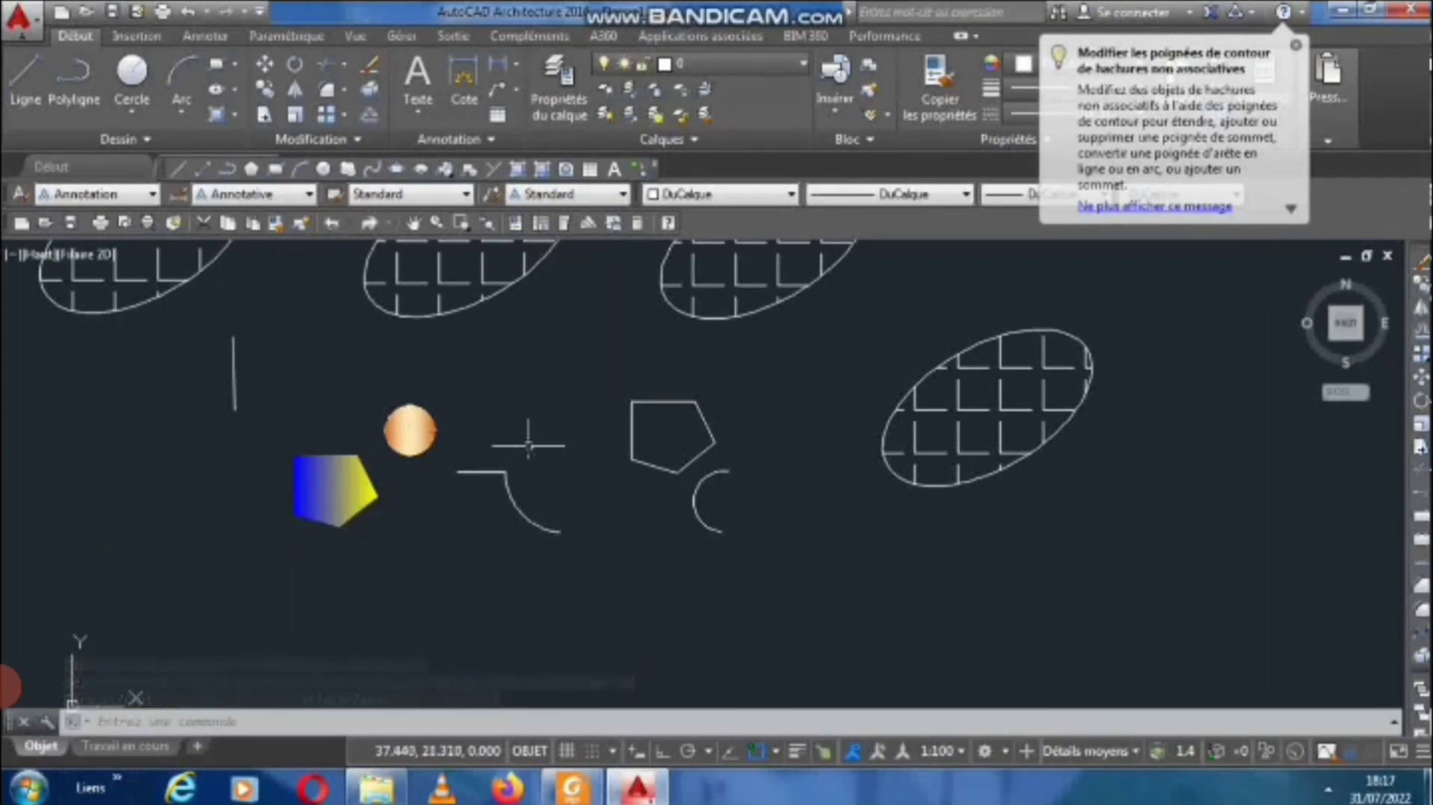
scroll(515, 466, down, 2)
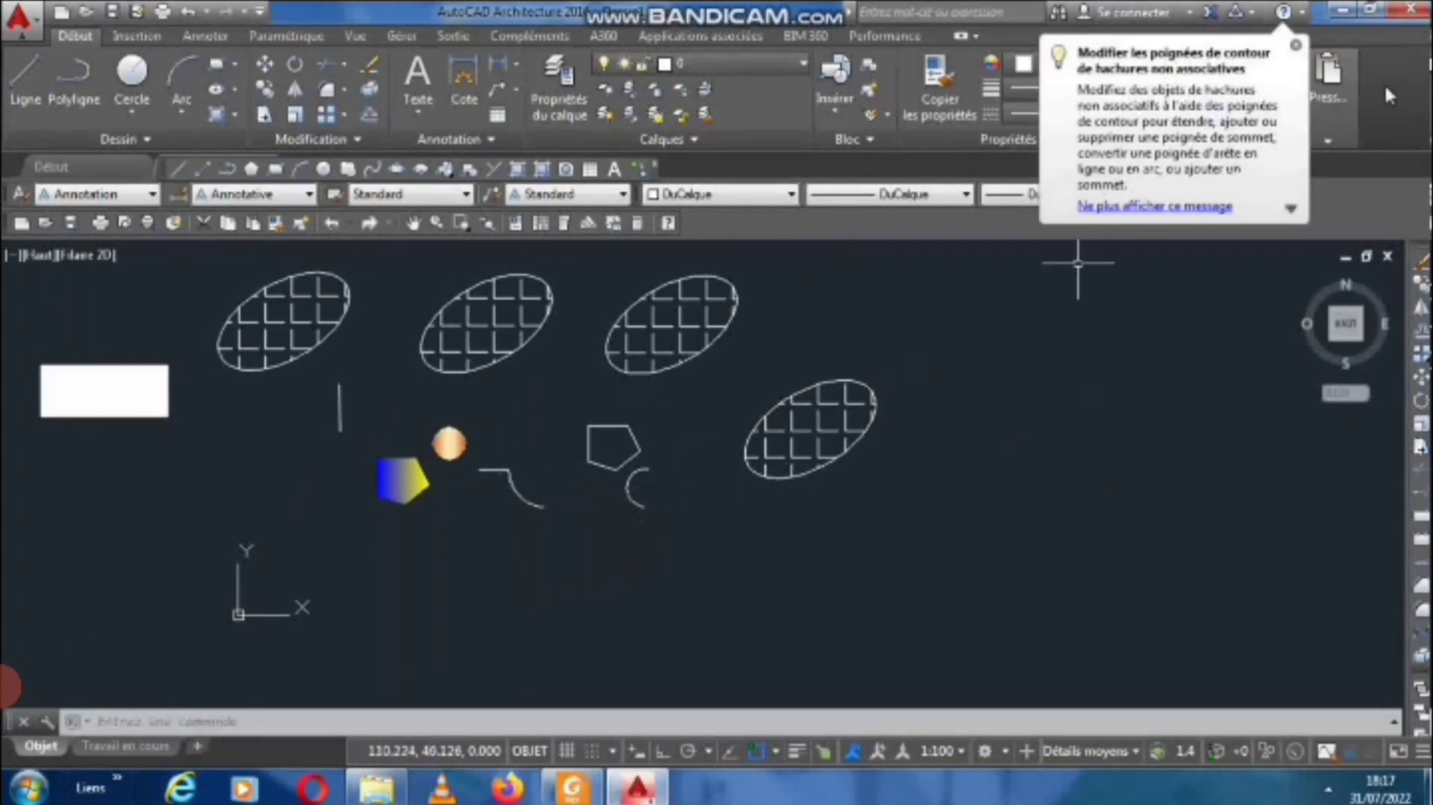
click(1296, 45)
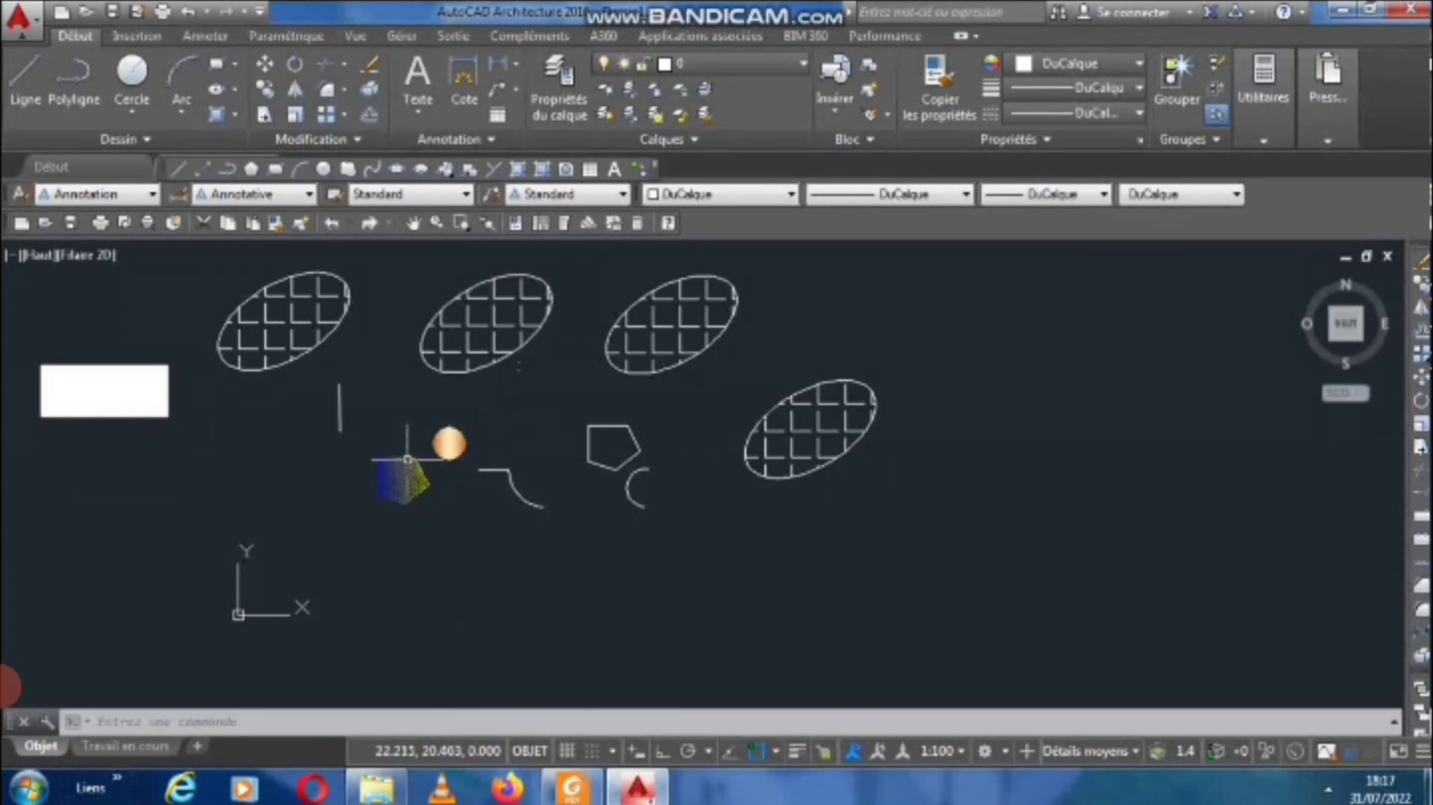
Draw a horizontal line just below the short vertical line, reaching past it on both sides without touching it.
text(l)
key(Return)
scroll(342, 473, up, 4)
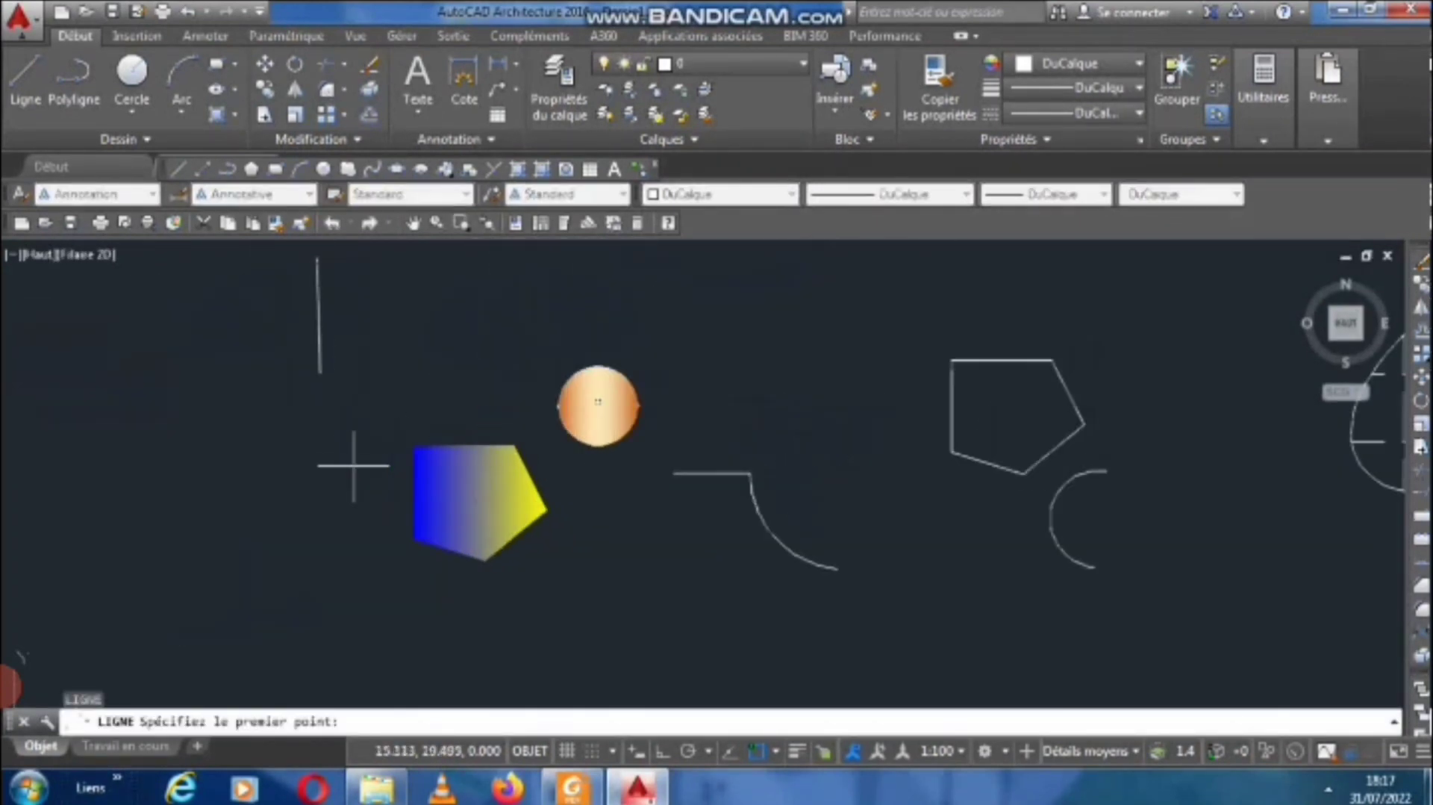
click(205, 433)
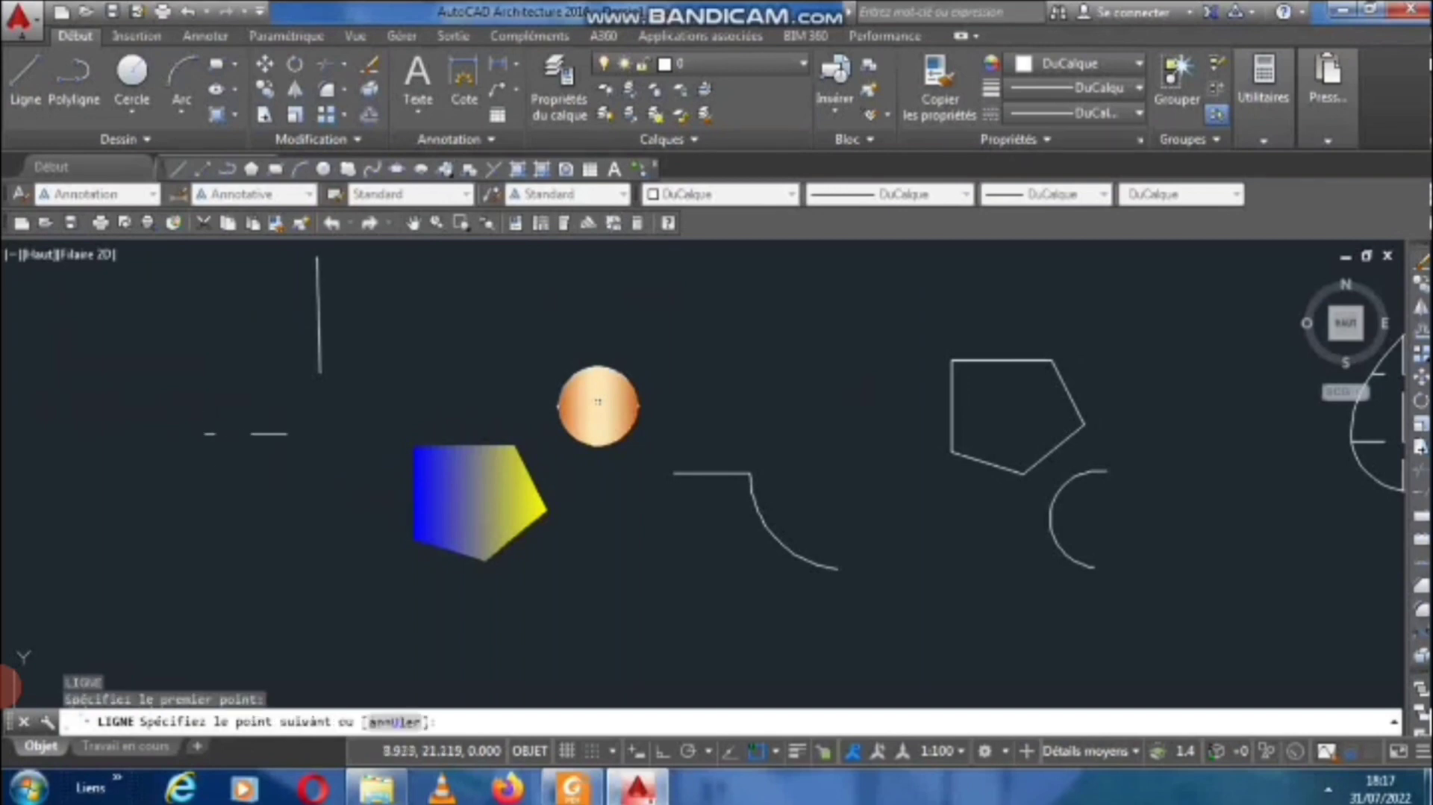
click(442, 433)
key(Return)
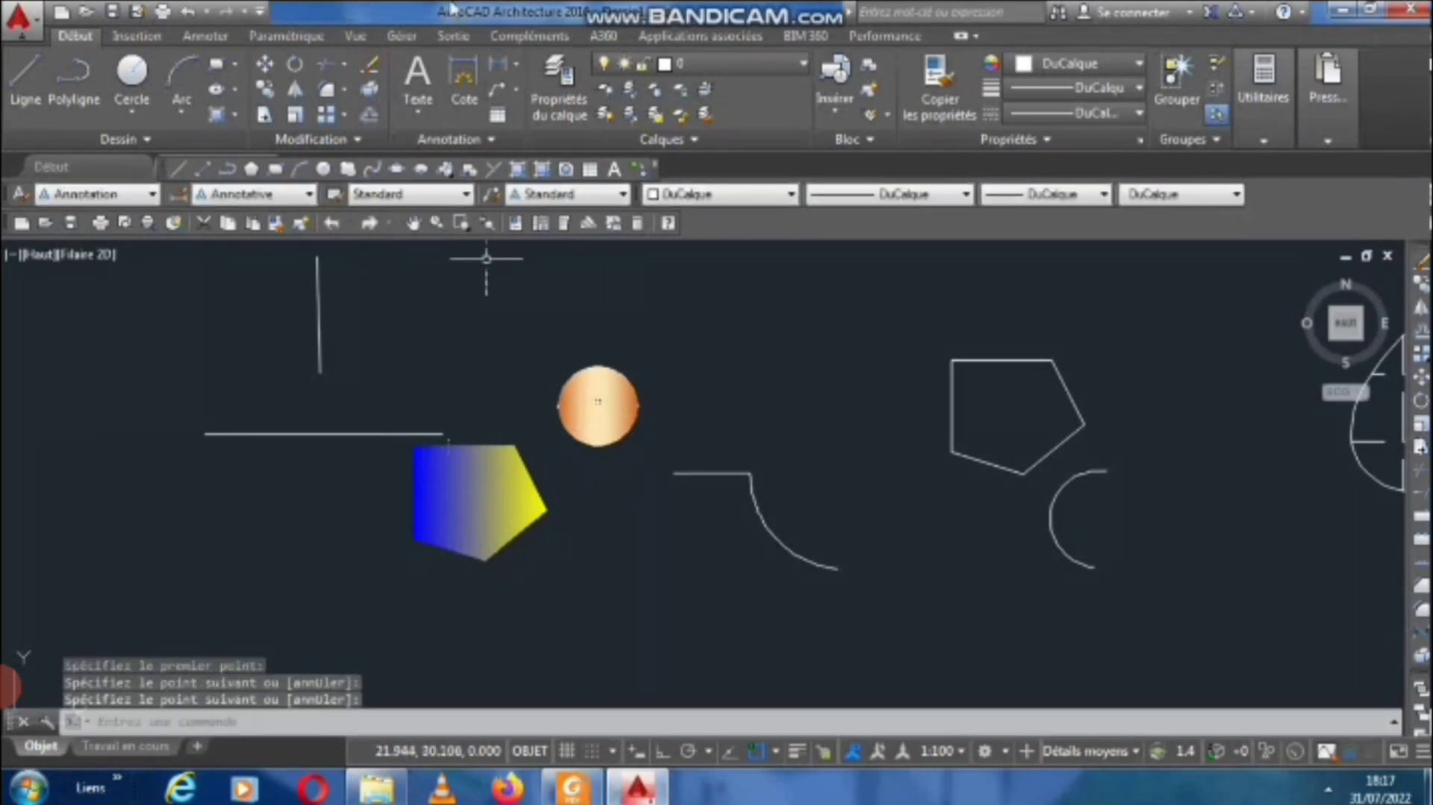
Extend the vertical line down to the horizontal line, using the horizontal line as the boundary.
click(346, 67)
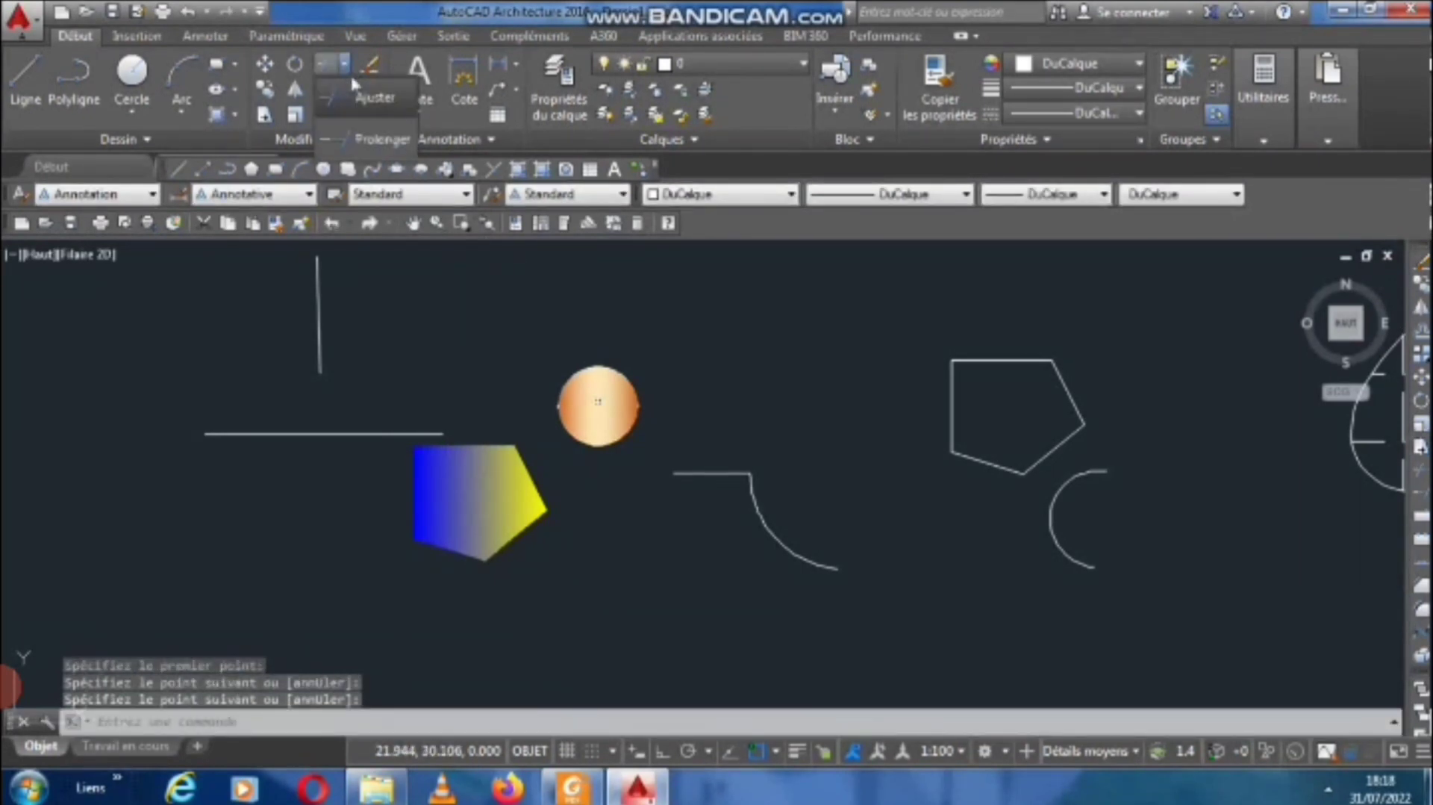
click(367, 142)
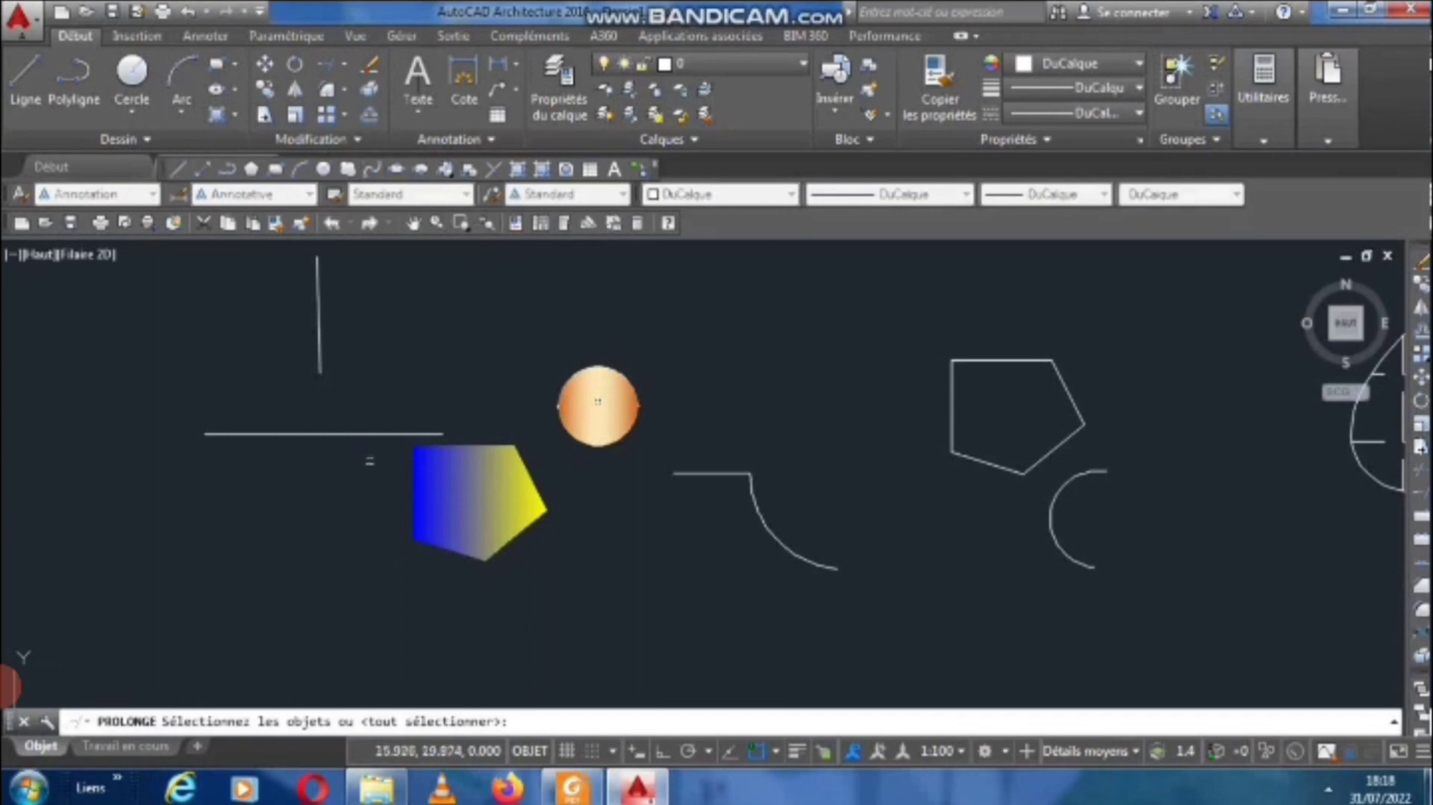
click(368, 434)
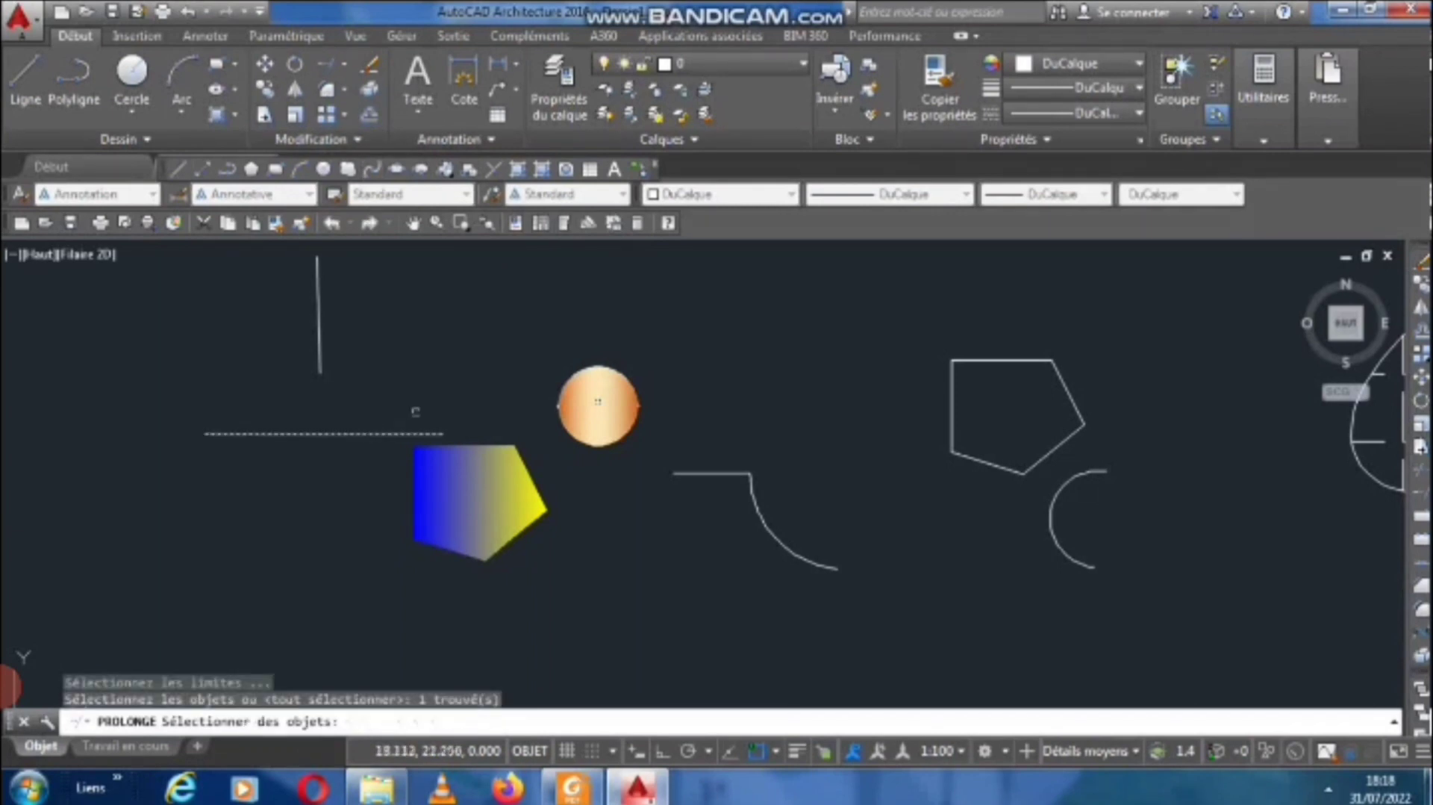
key(Return)
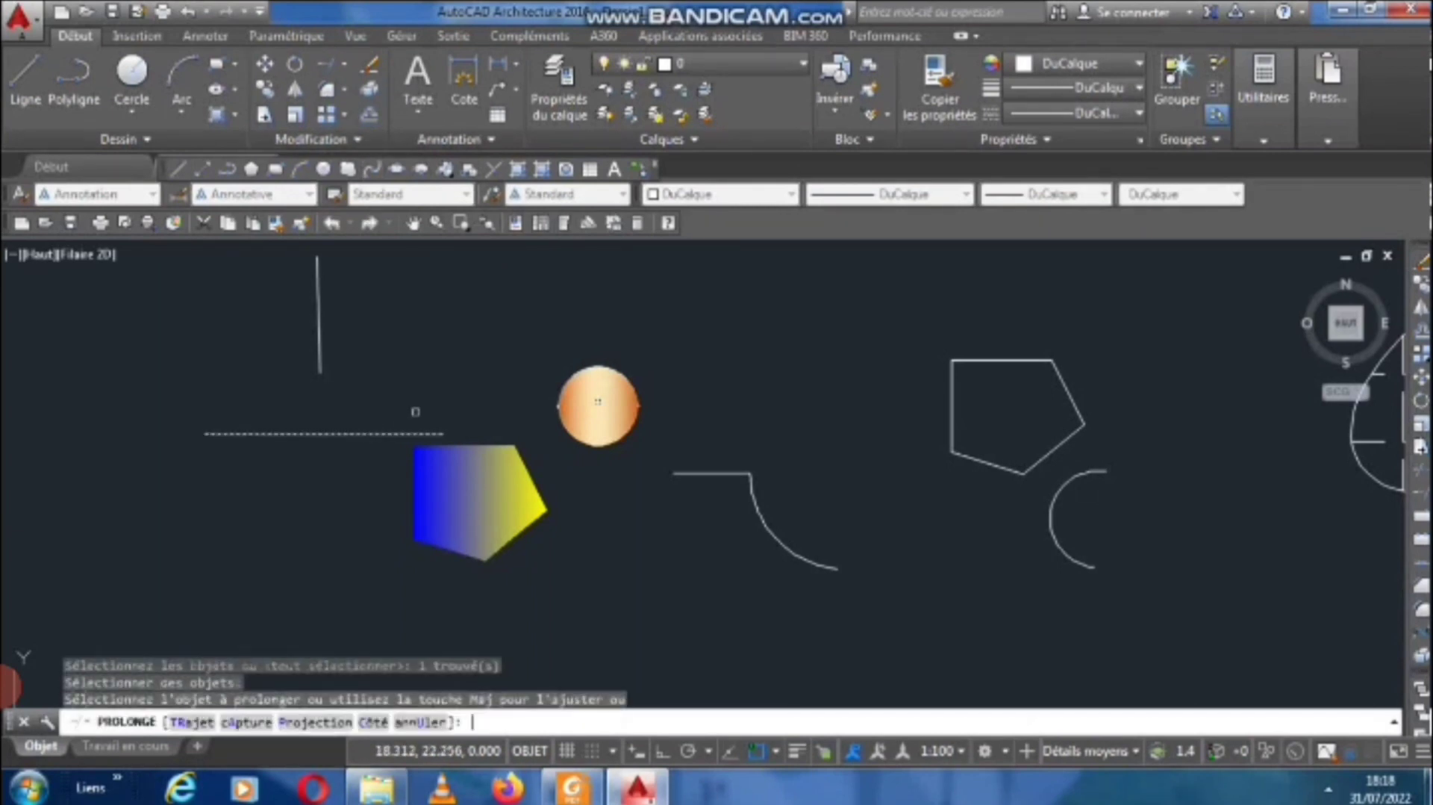
click(321, 358)
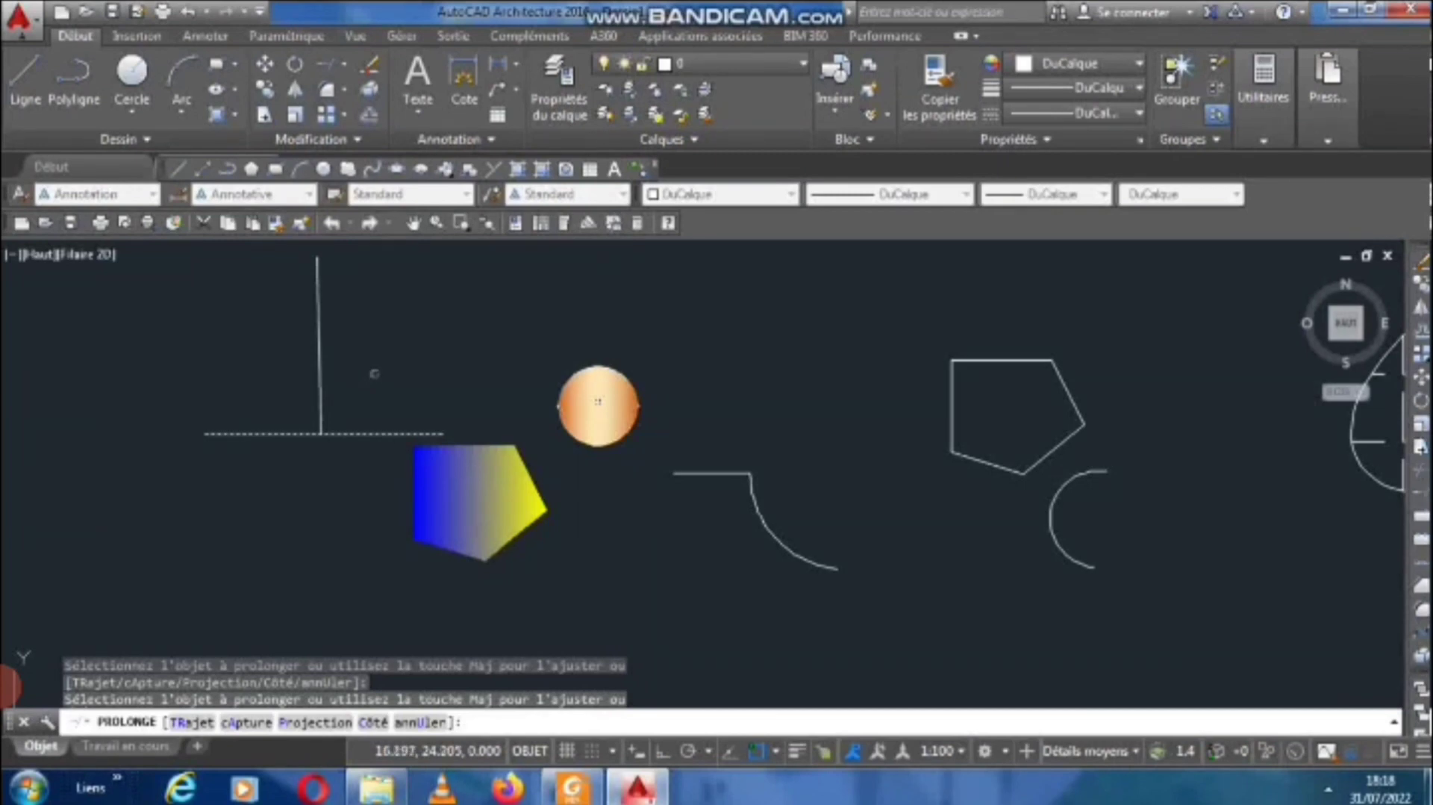
key(Escape)
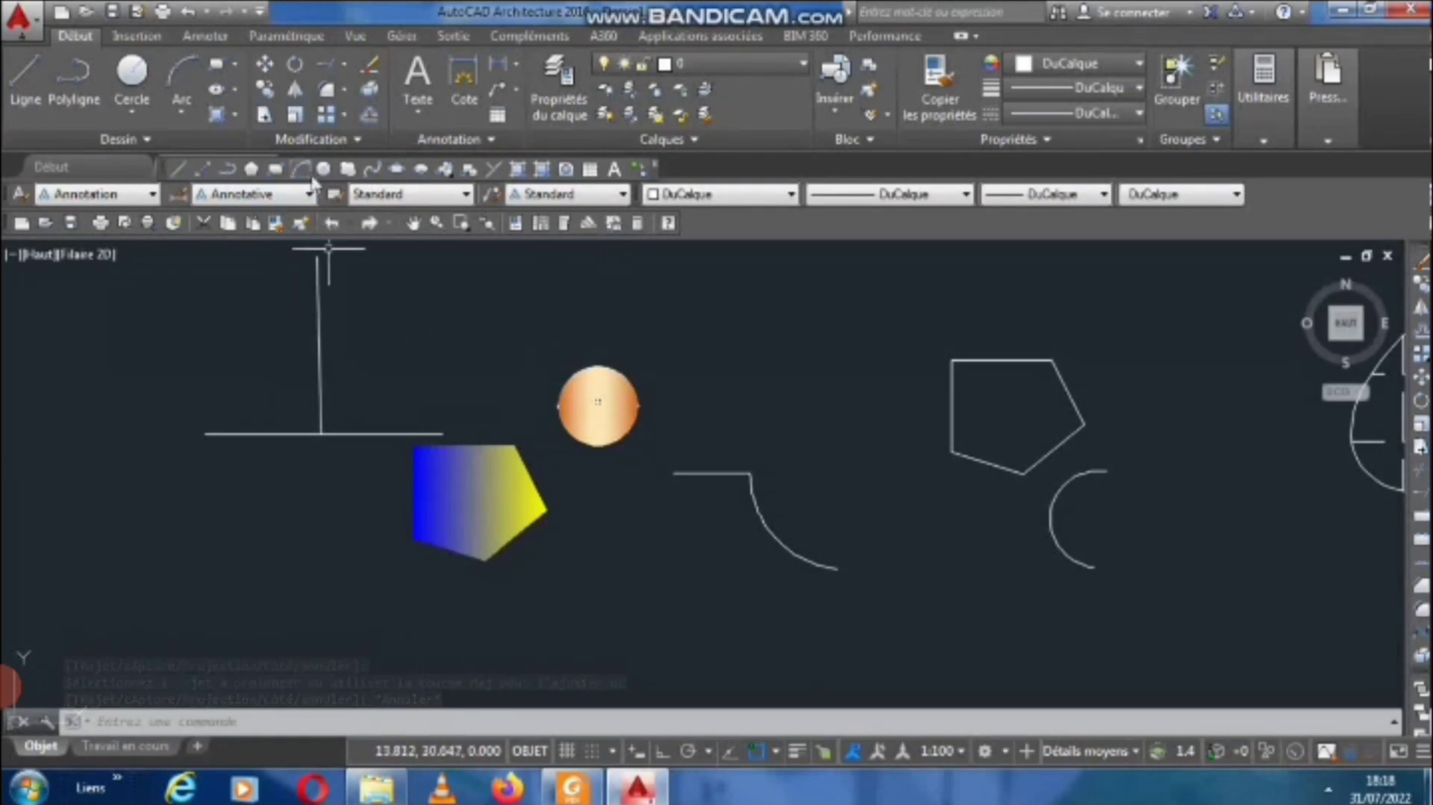
Erase the trimmed arc right of the gradient circle and the short horizontal line attached to it.
click(344, 114)
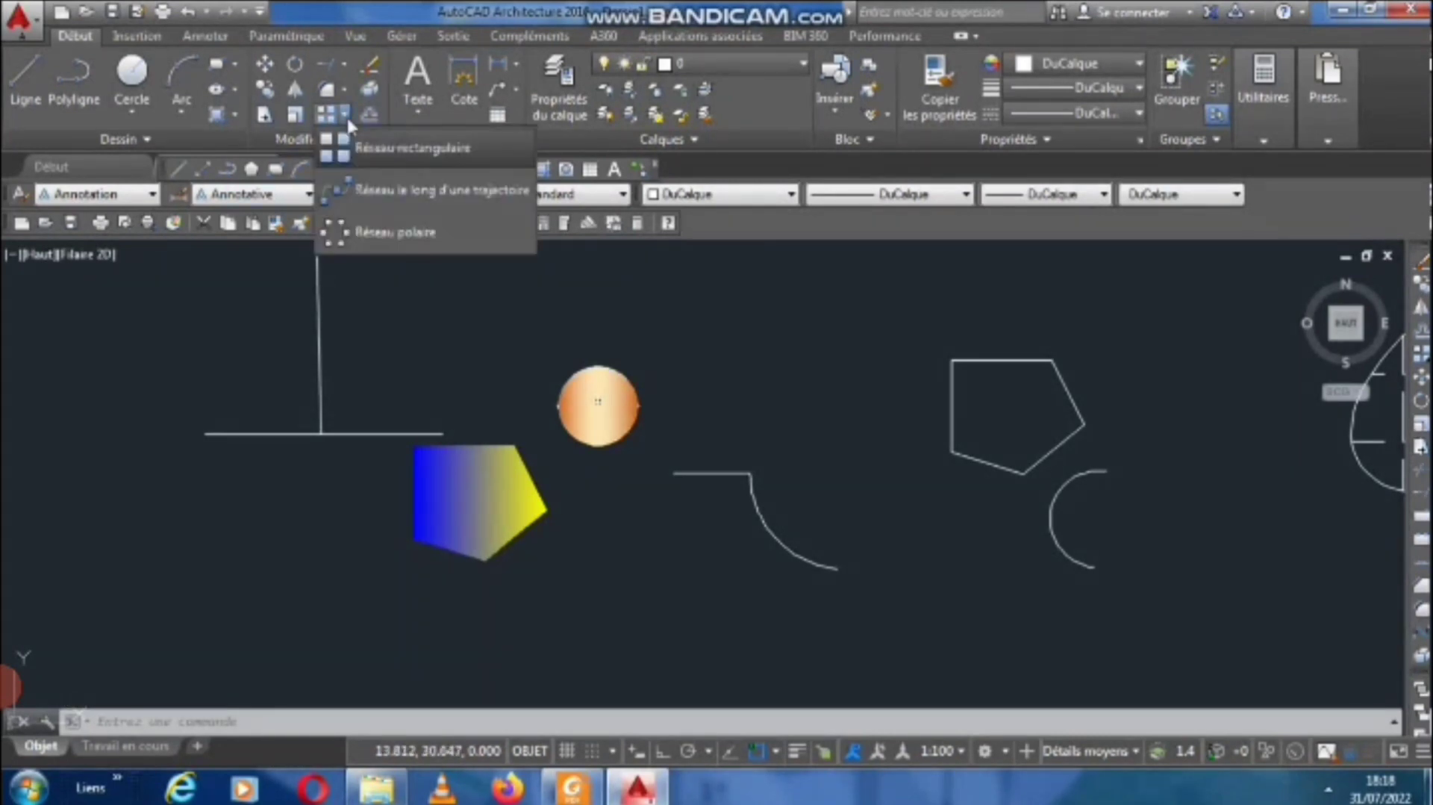
click(371, 69)
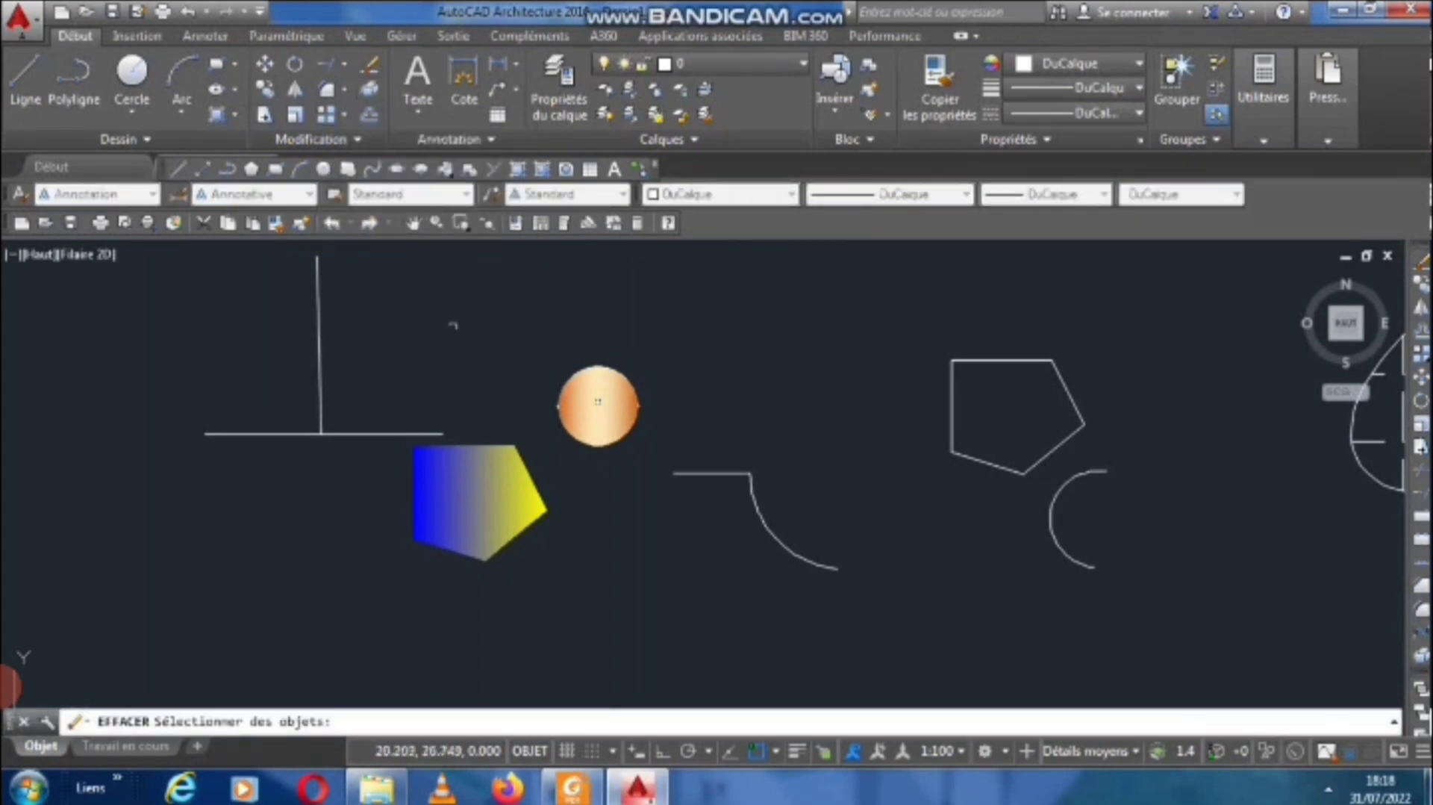
click(770, 532)
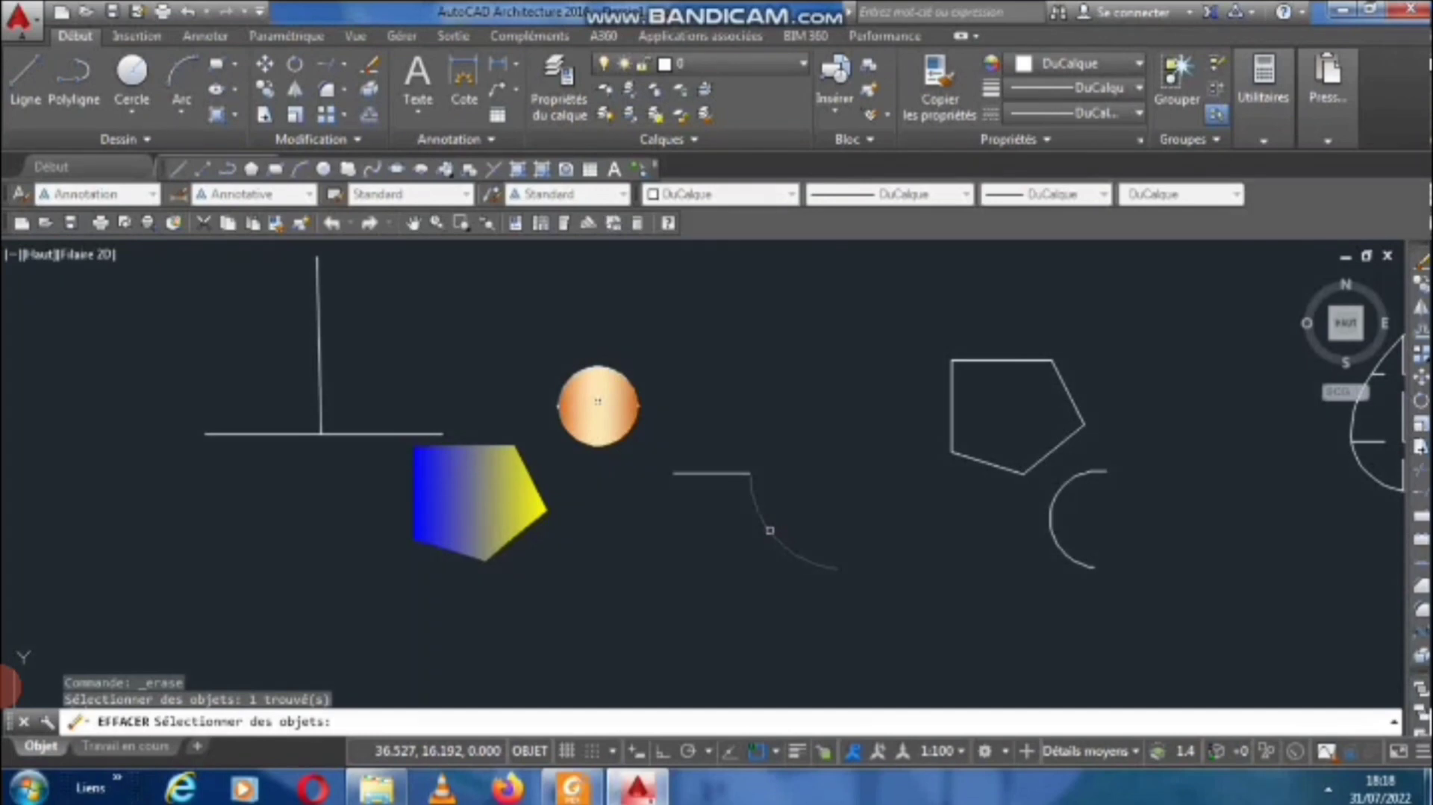
key(Return)
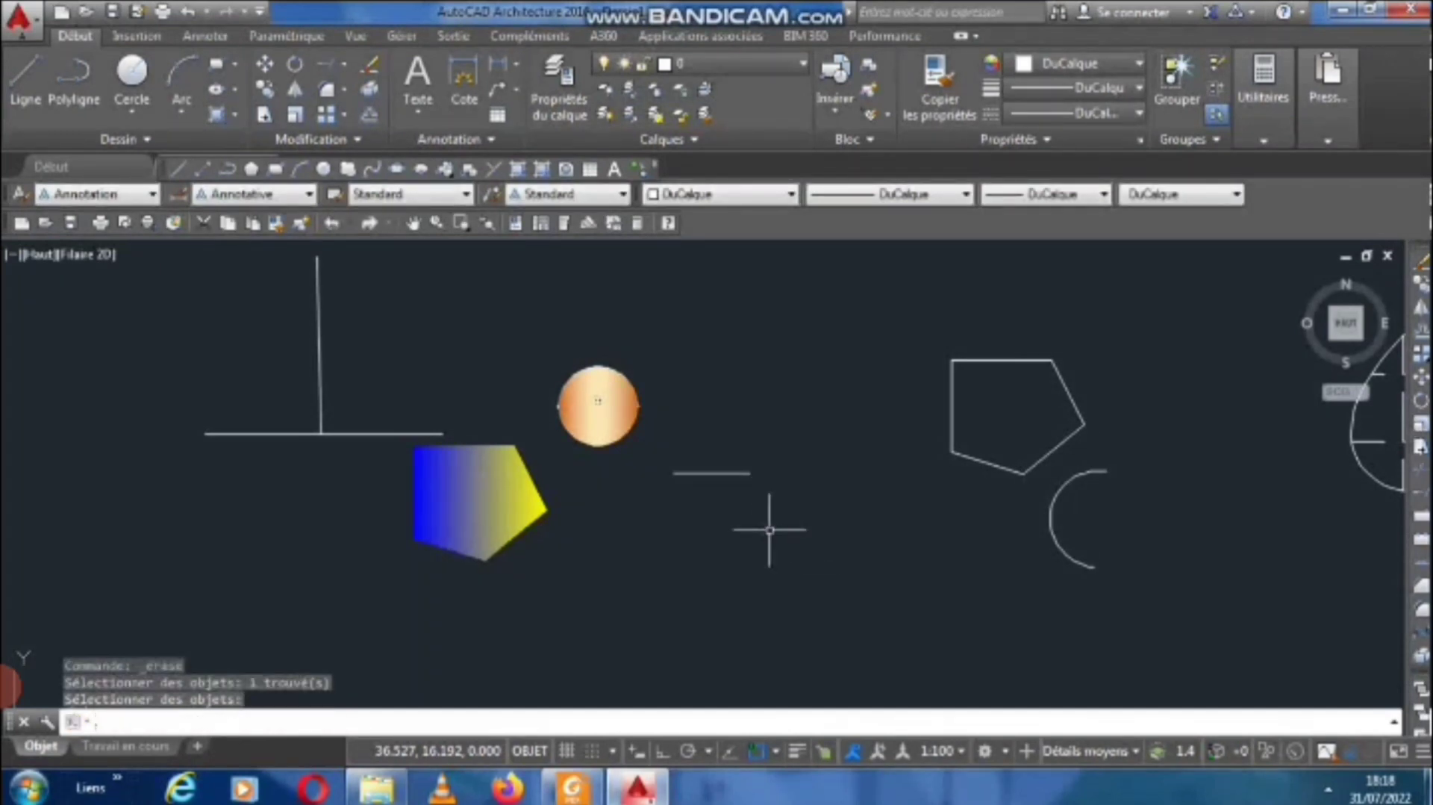
click(370, 66)
click(737, 472)
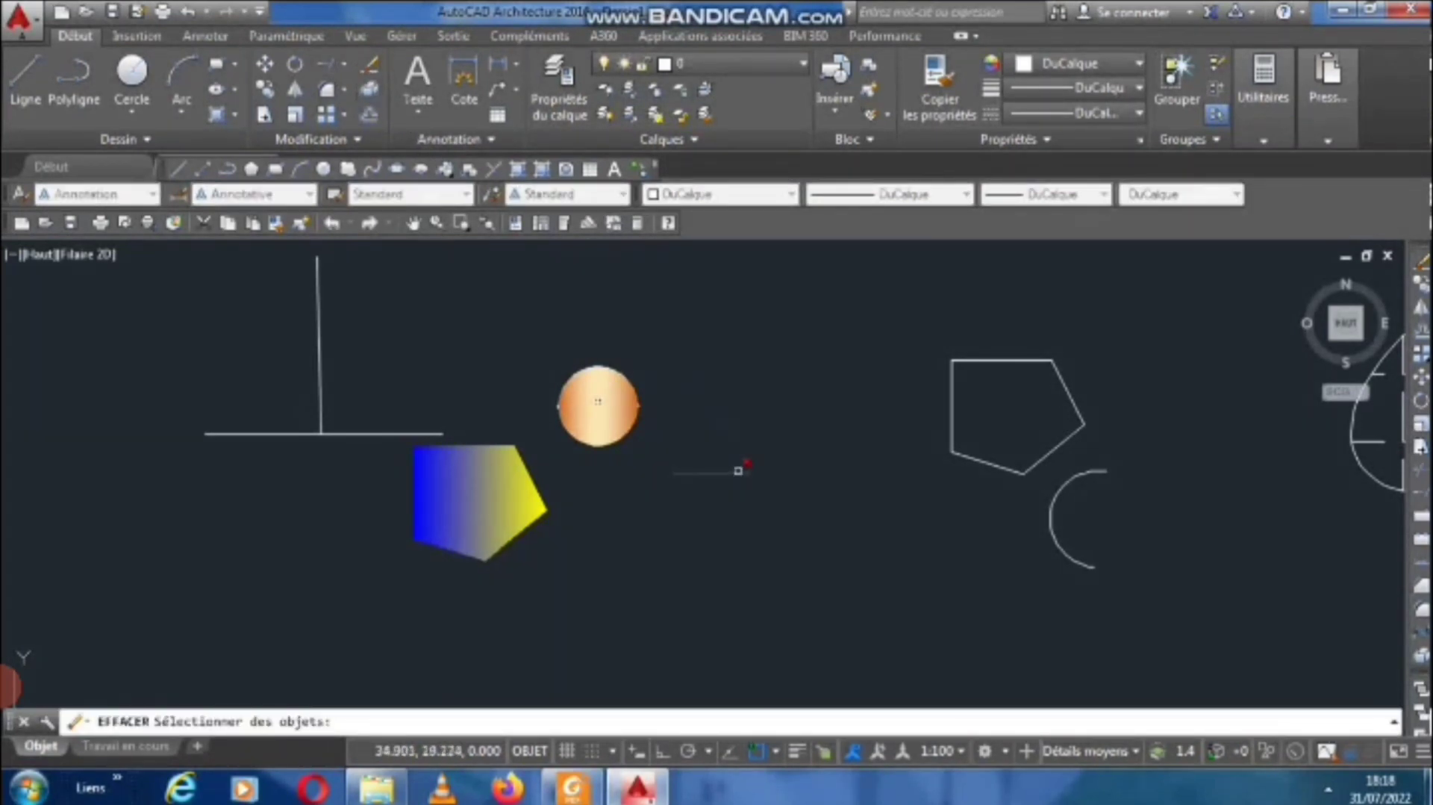
key(Return)
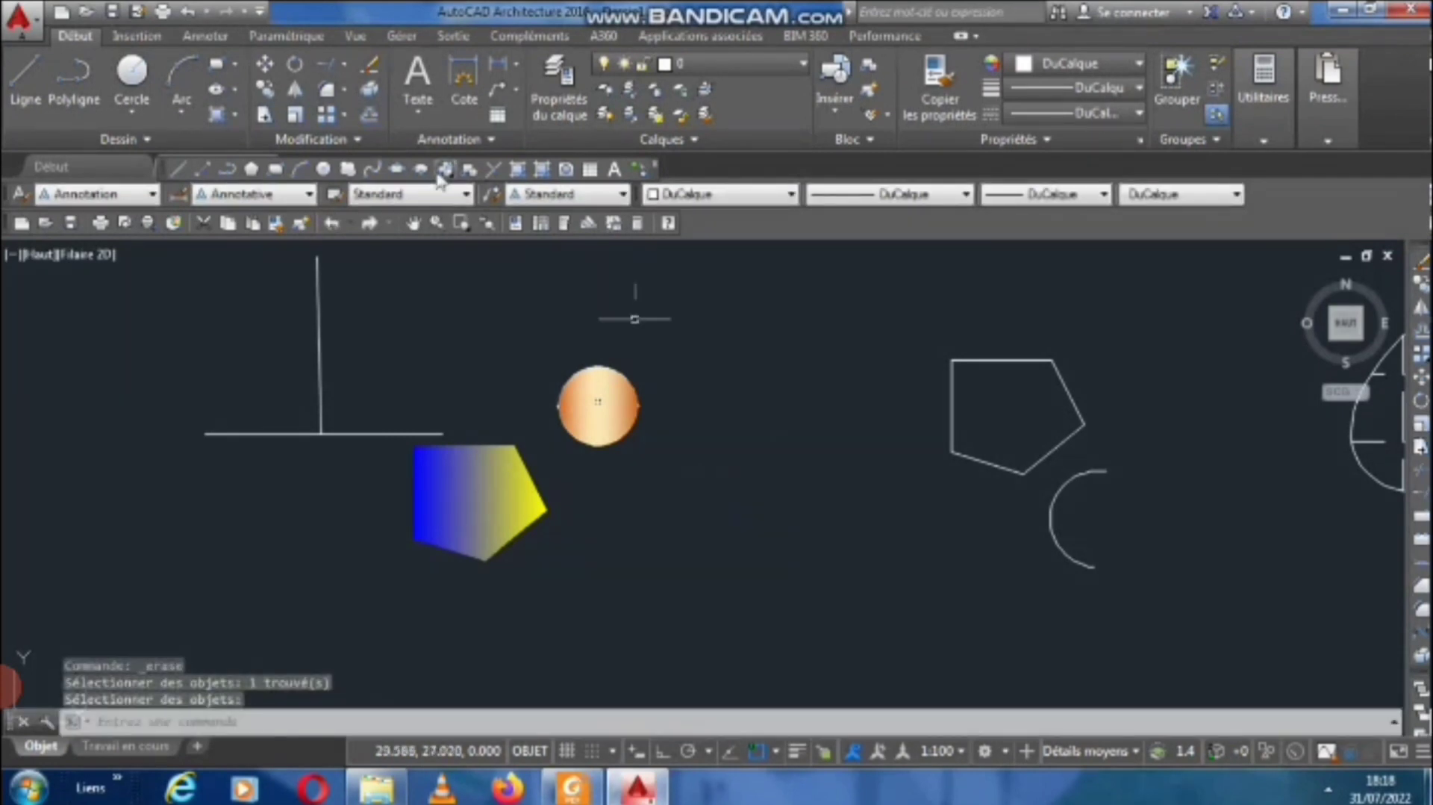
click(345, 89)
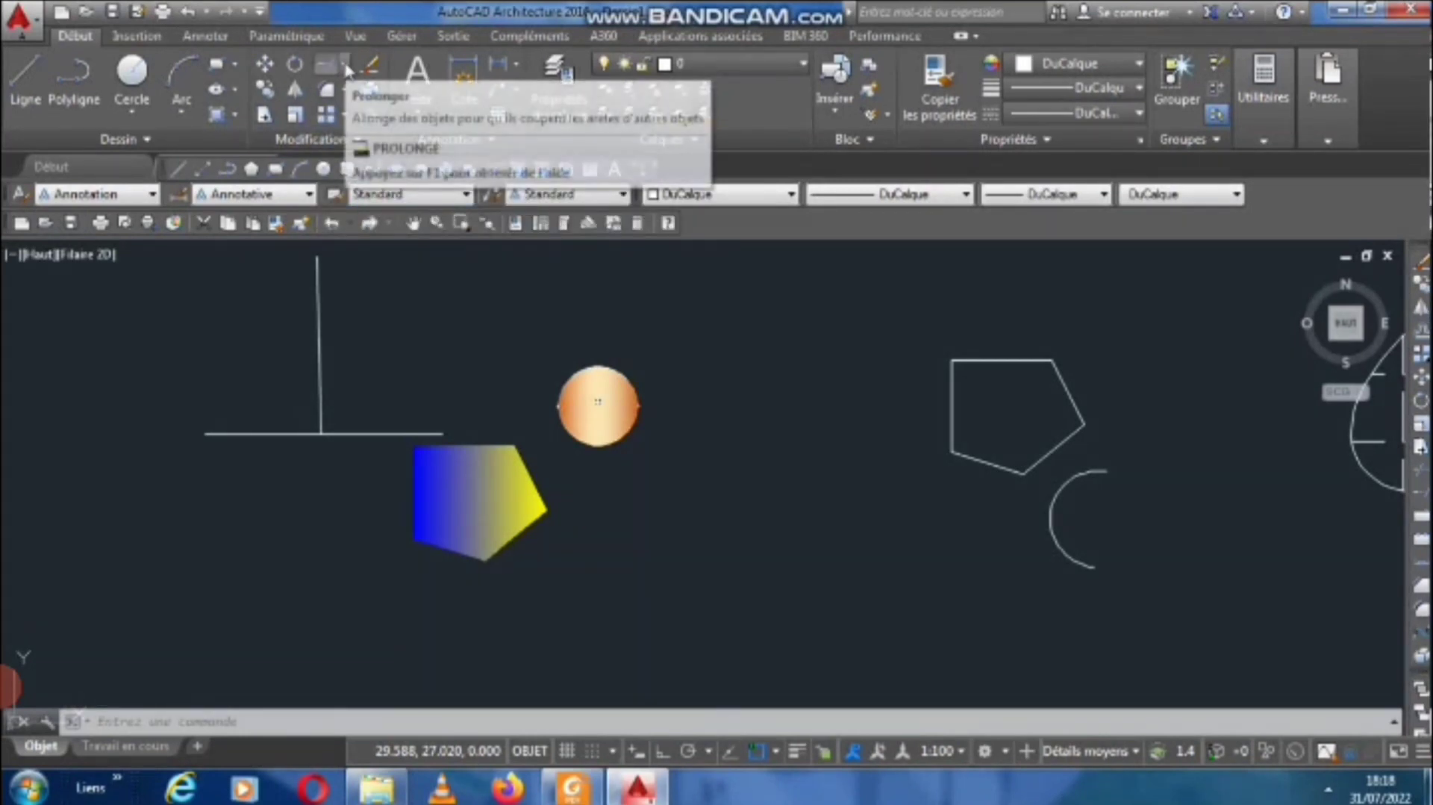
key(Escape)
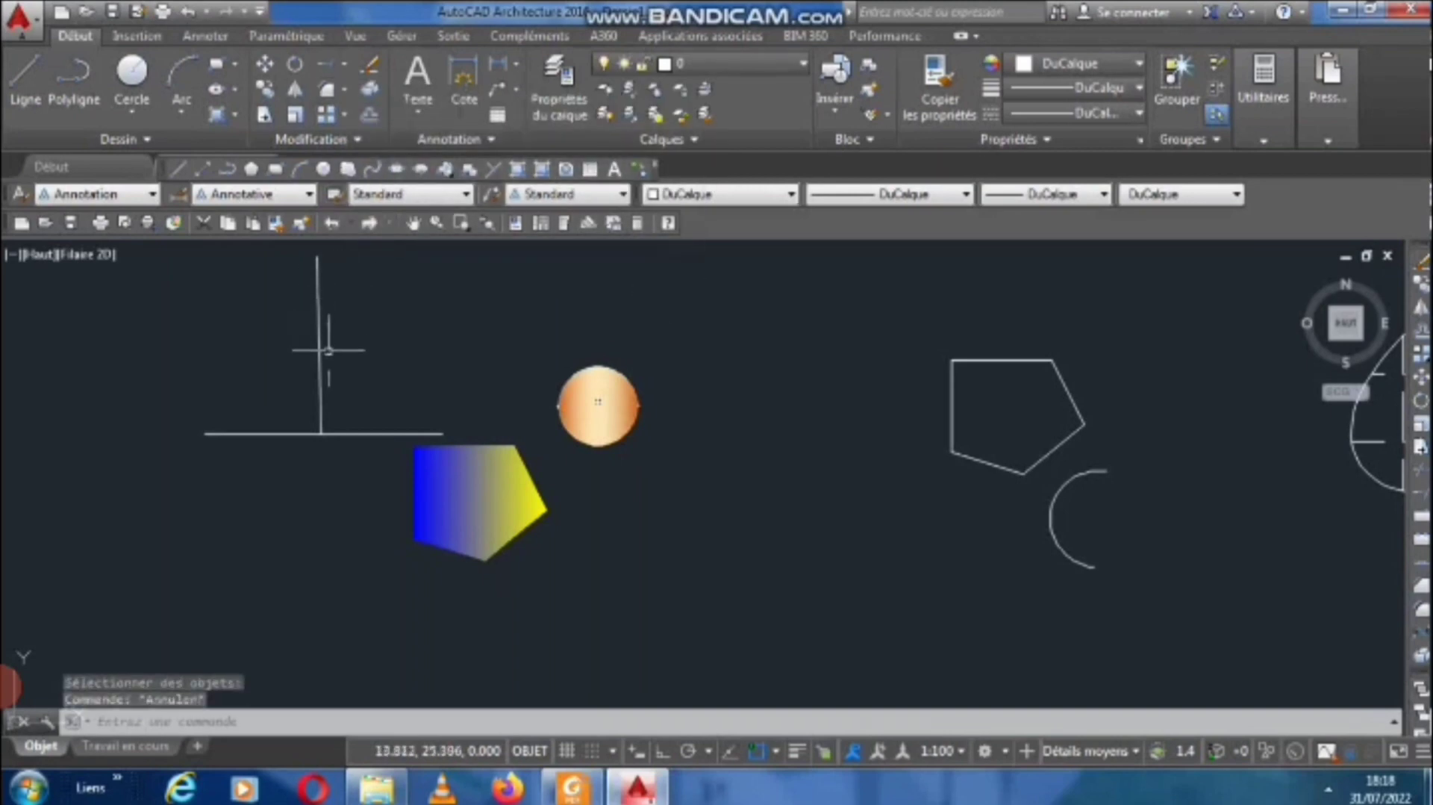
Try to shorten the vertical line with Stretch, using its lower endpoint as the base point.
click(264, 114)
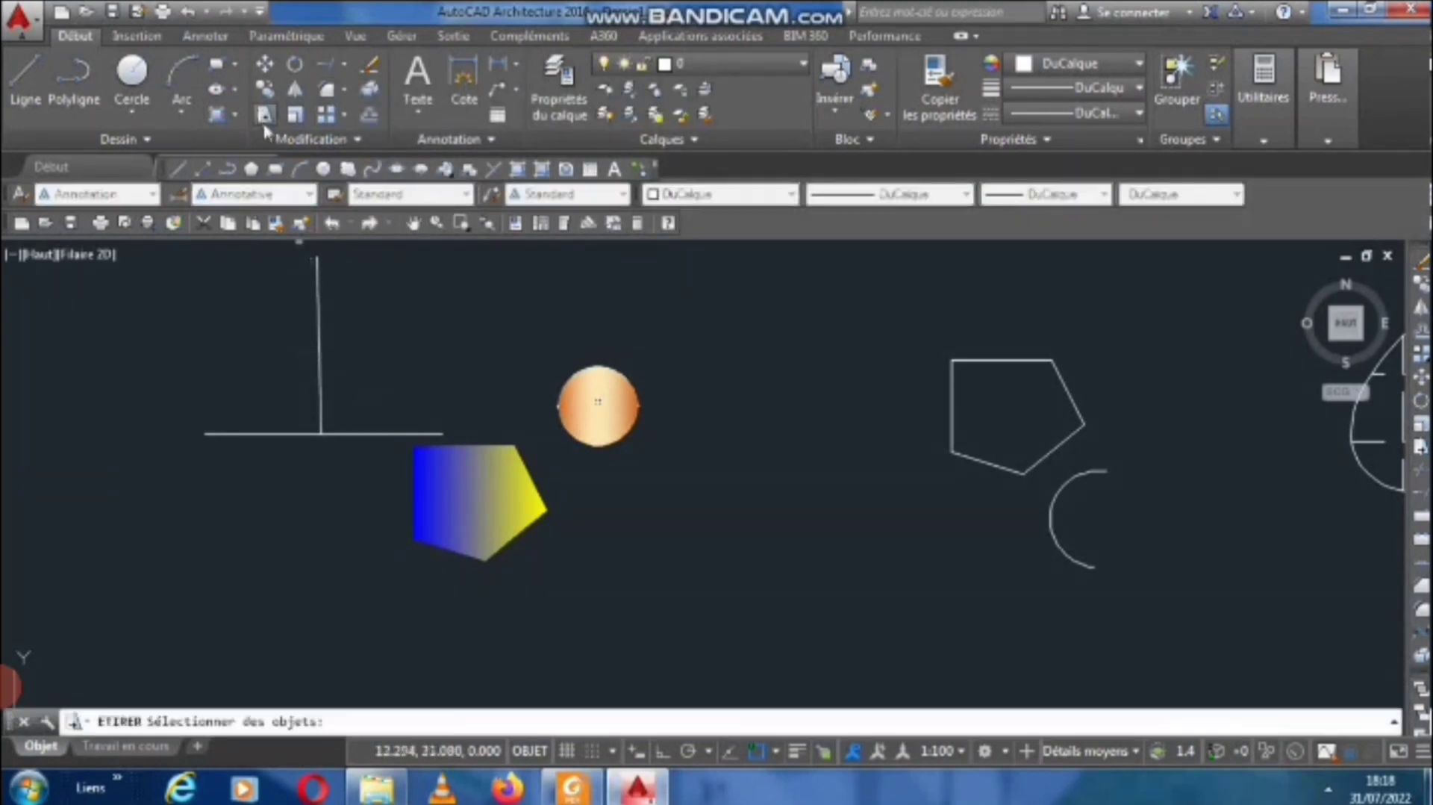
click(358, 403)
click(315, 374)
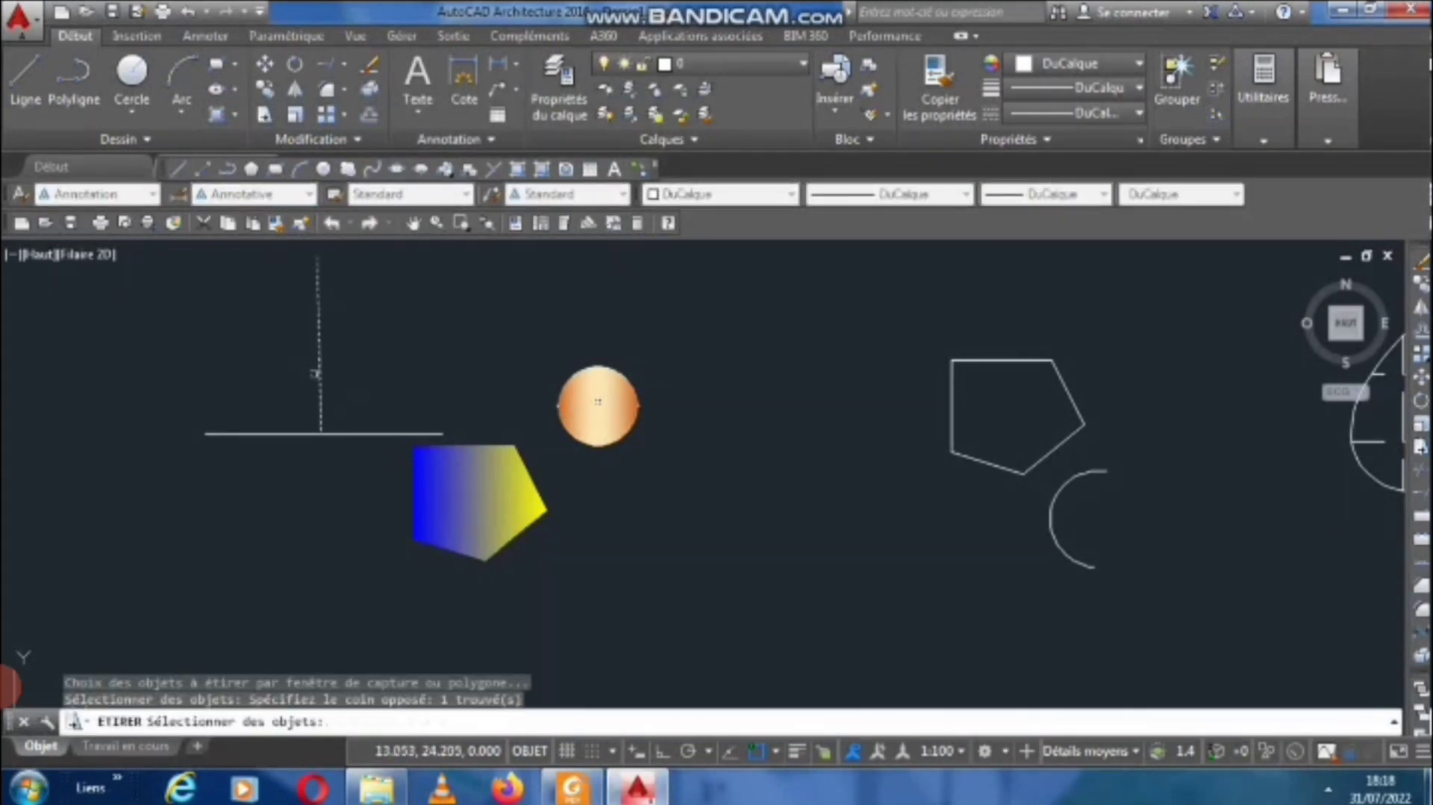
key(Return)
click(321, 433)
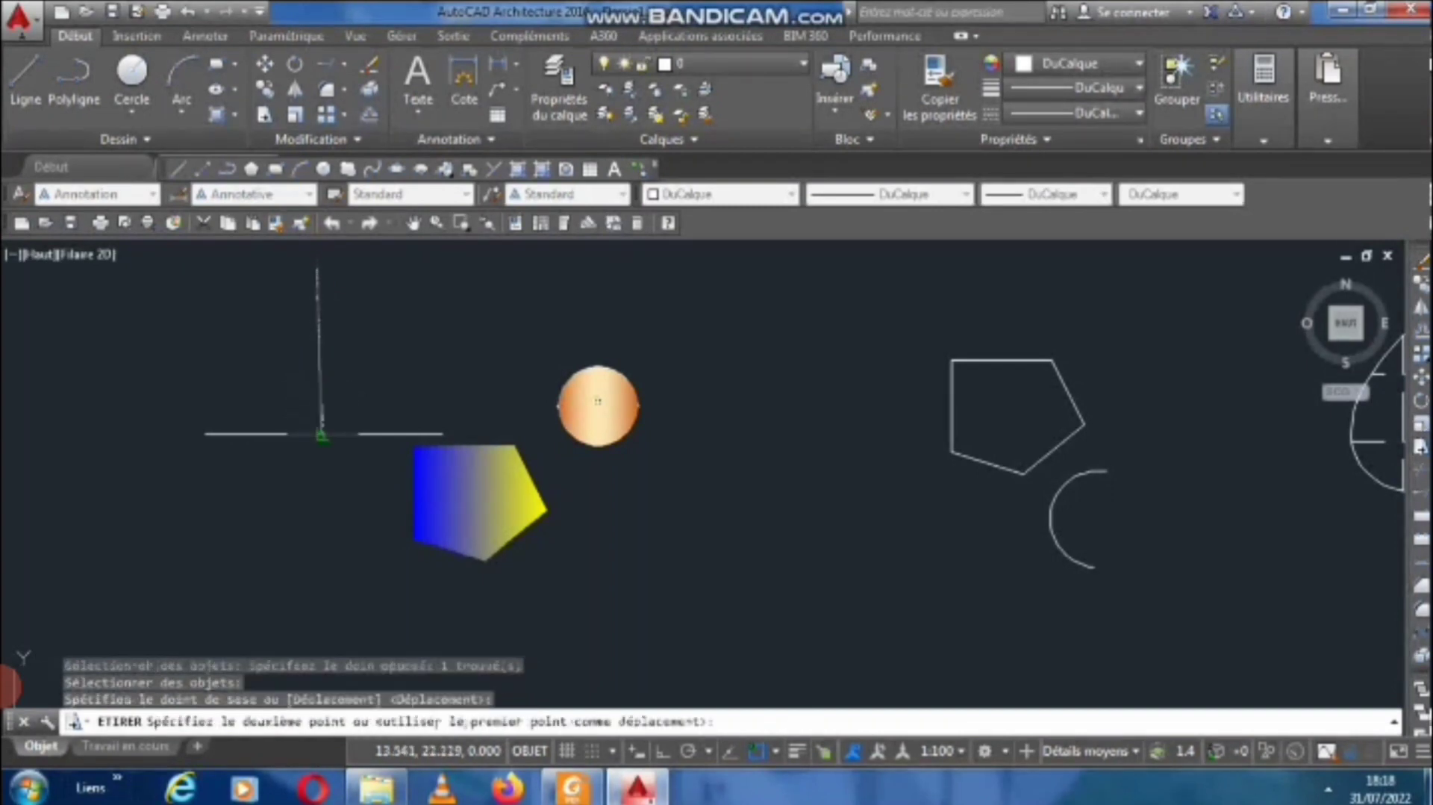
click(319, 399)
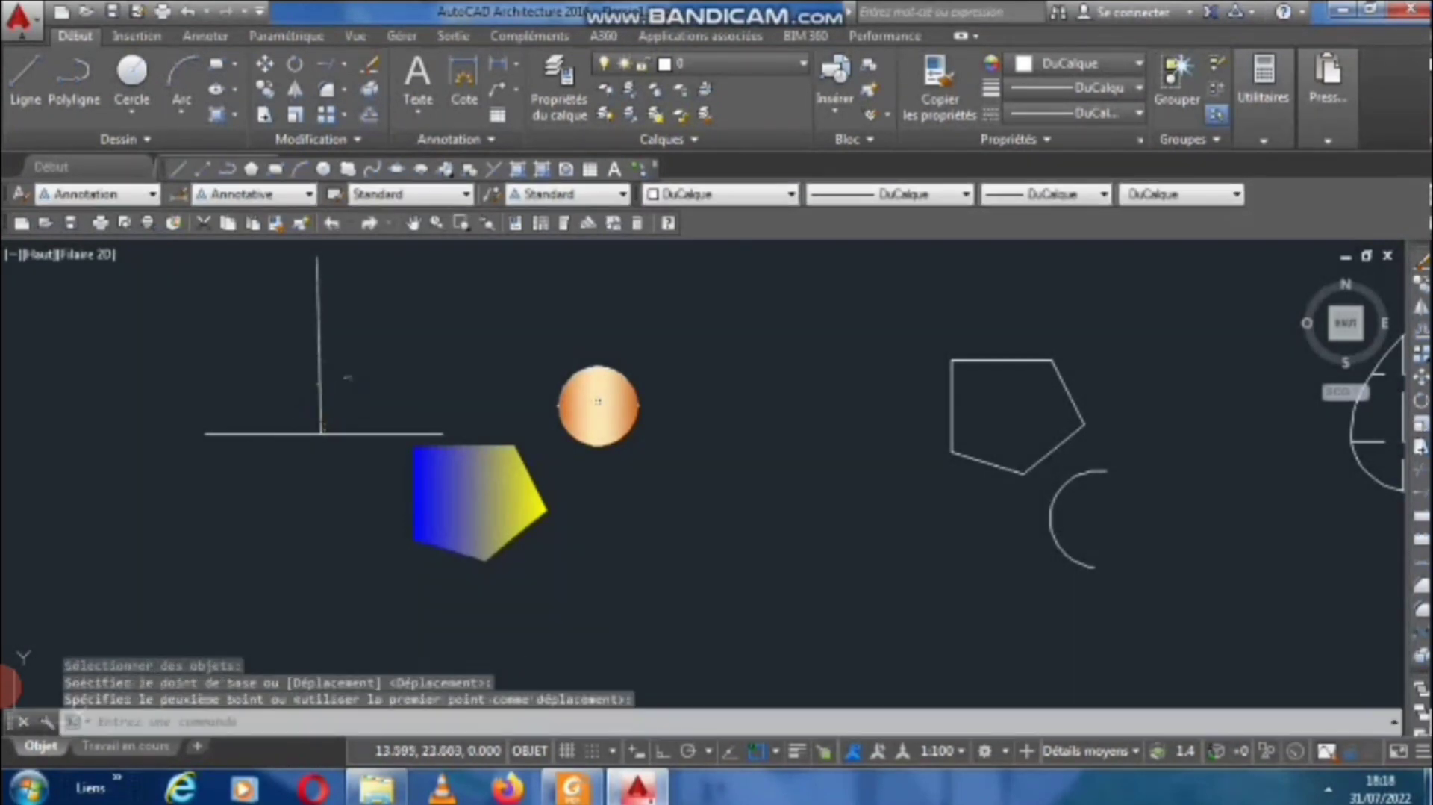
Shorten the vertical line by grip-stretching its lower endpoint up to the line's midpoint.
click(317, 404)
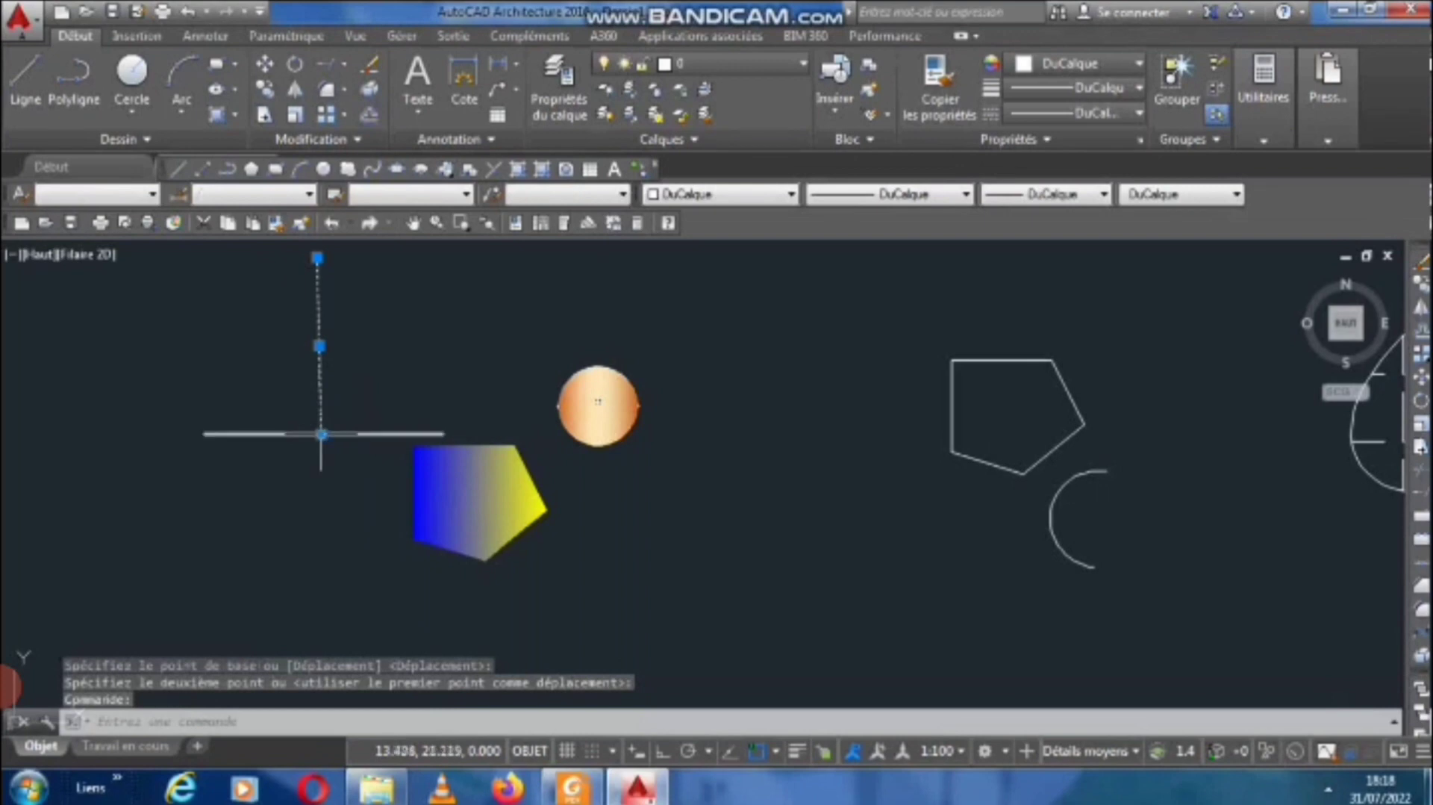
click(321, 433)
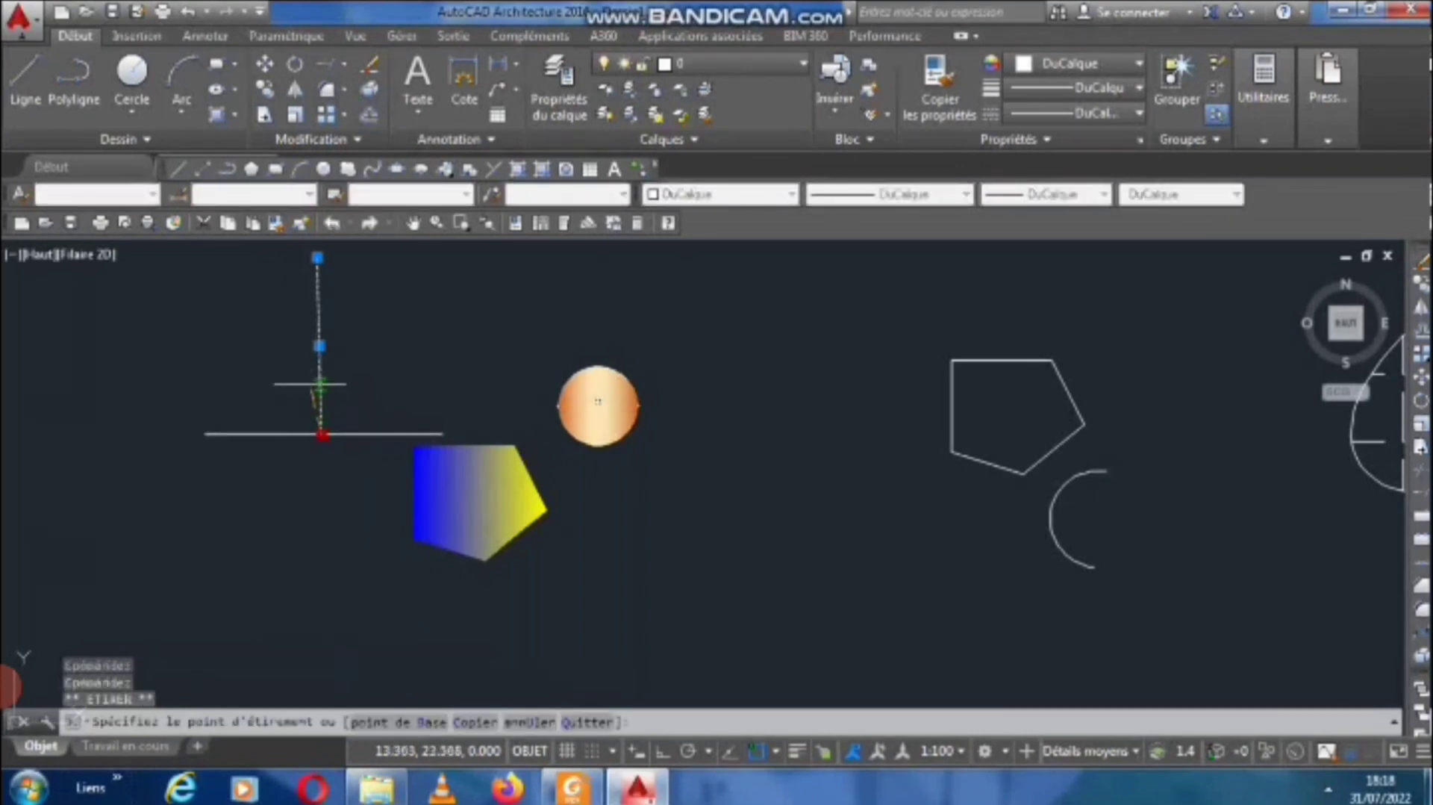
click(320, 346)
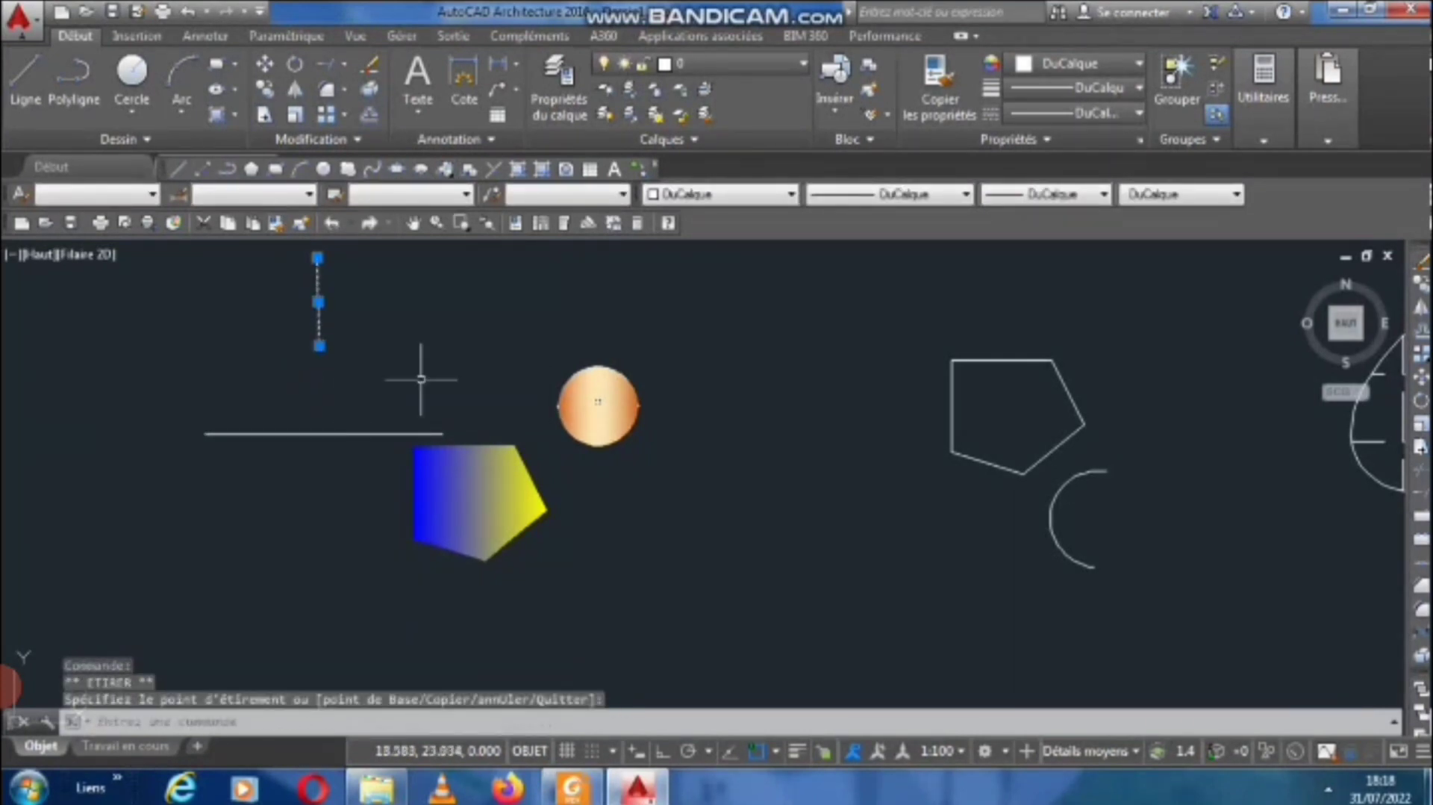
key(Escape)
Fillet the vertical line with the right-hand part of the horizontal line, and undo the fillet.
click(344, 91)
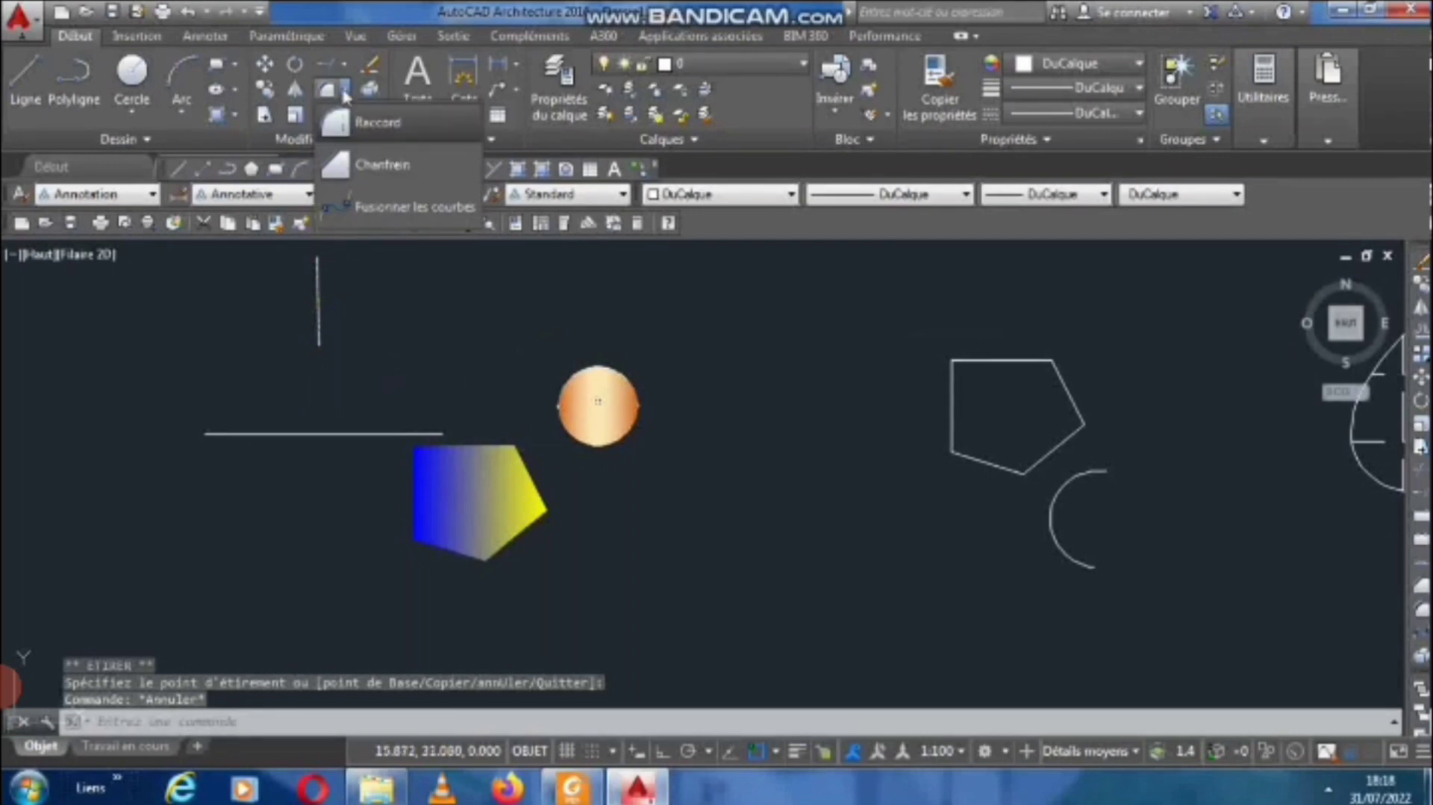
click(361, 127)
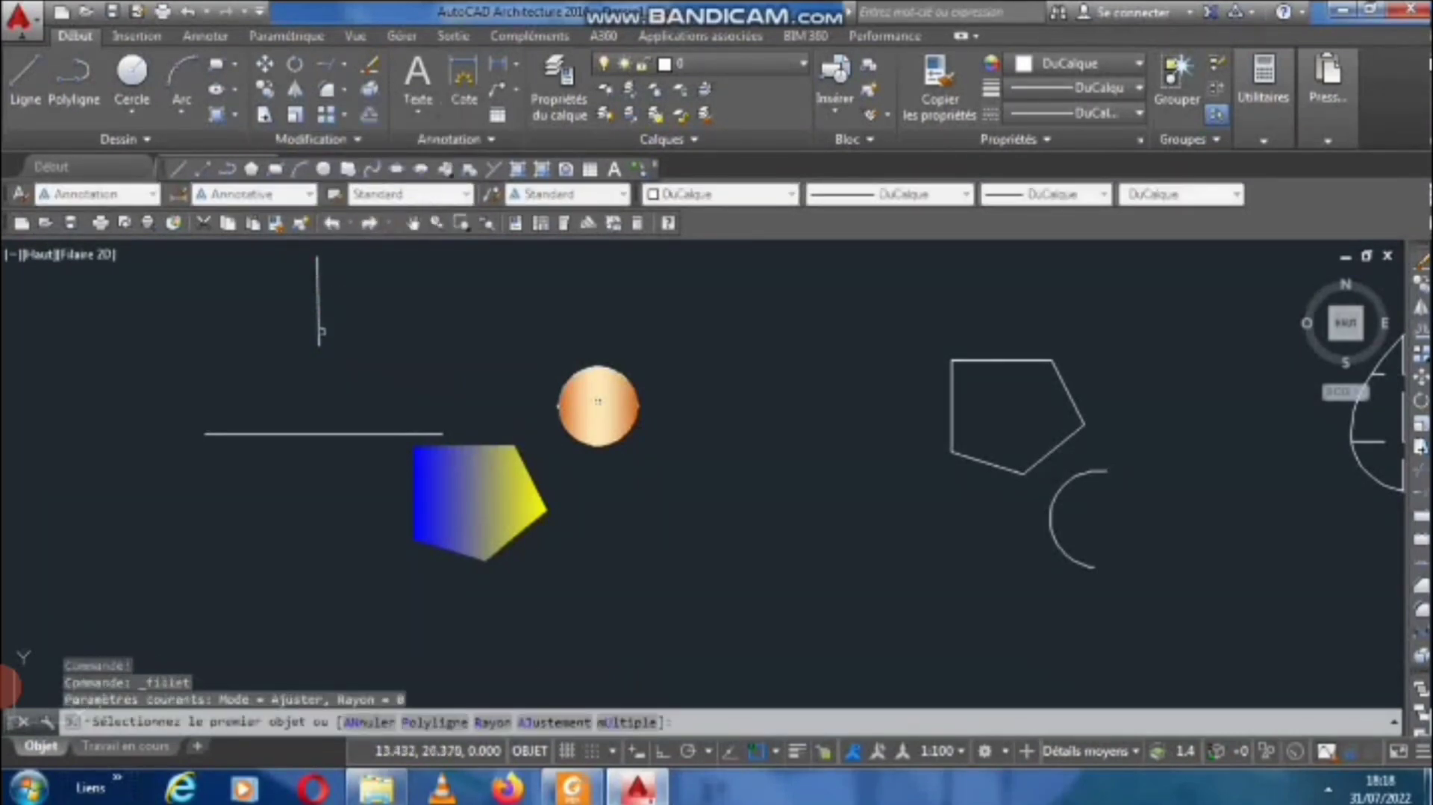
click(320, 332)
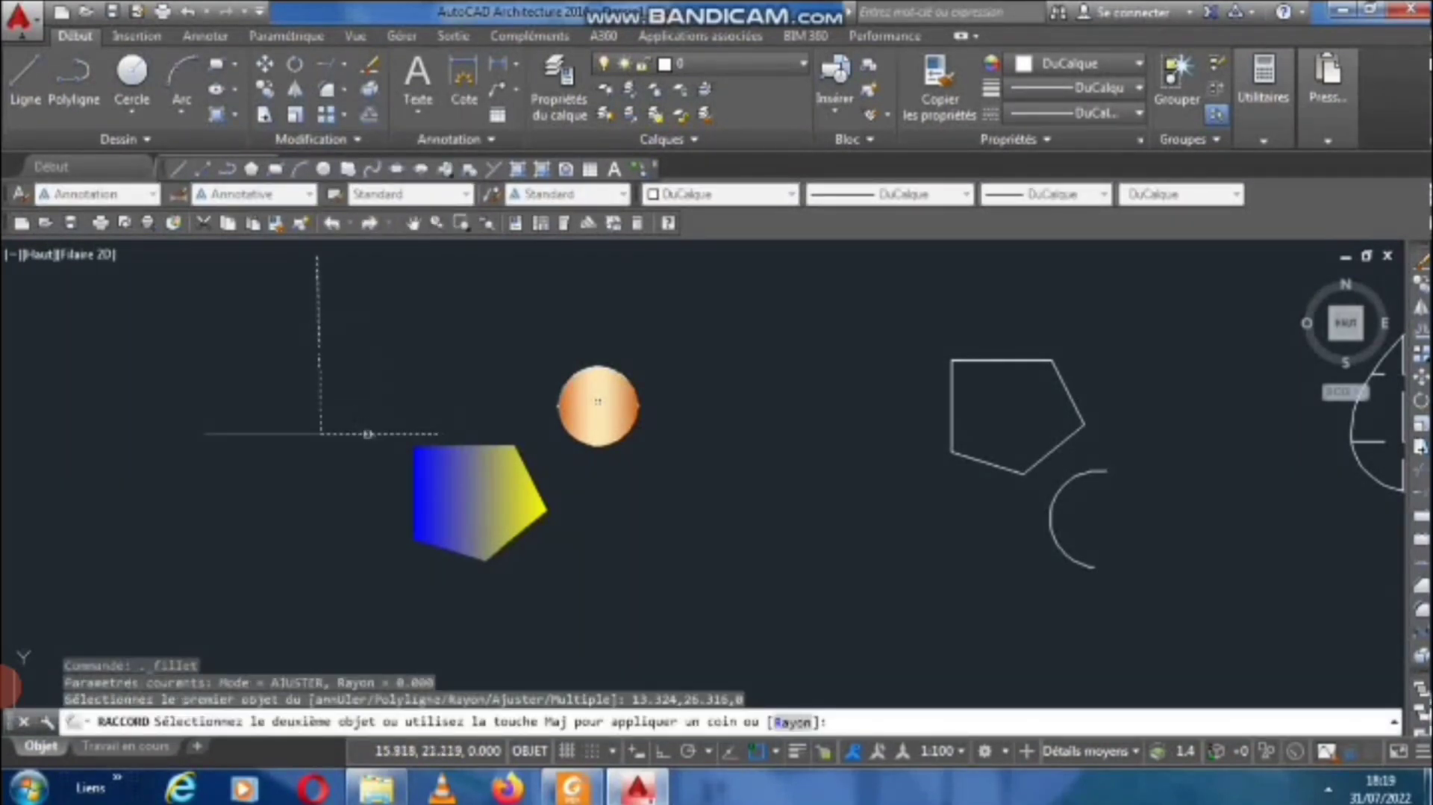
click(367, 433)
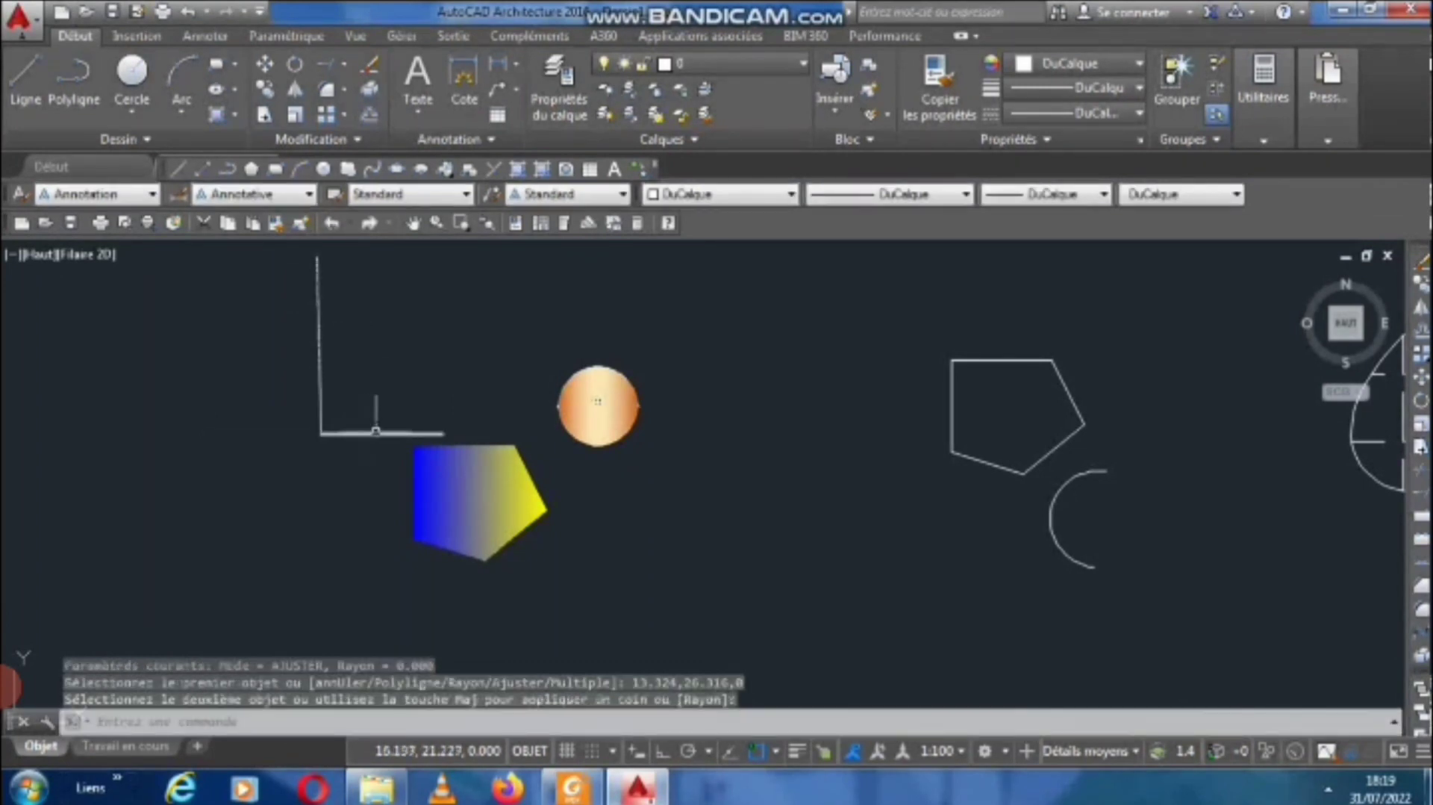
click(189, 13)
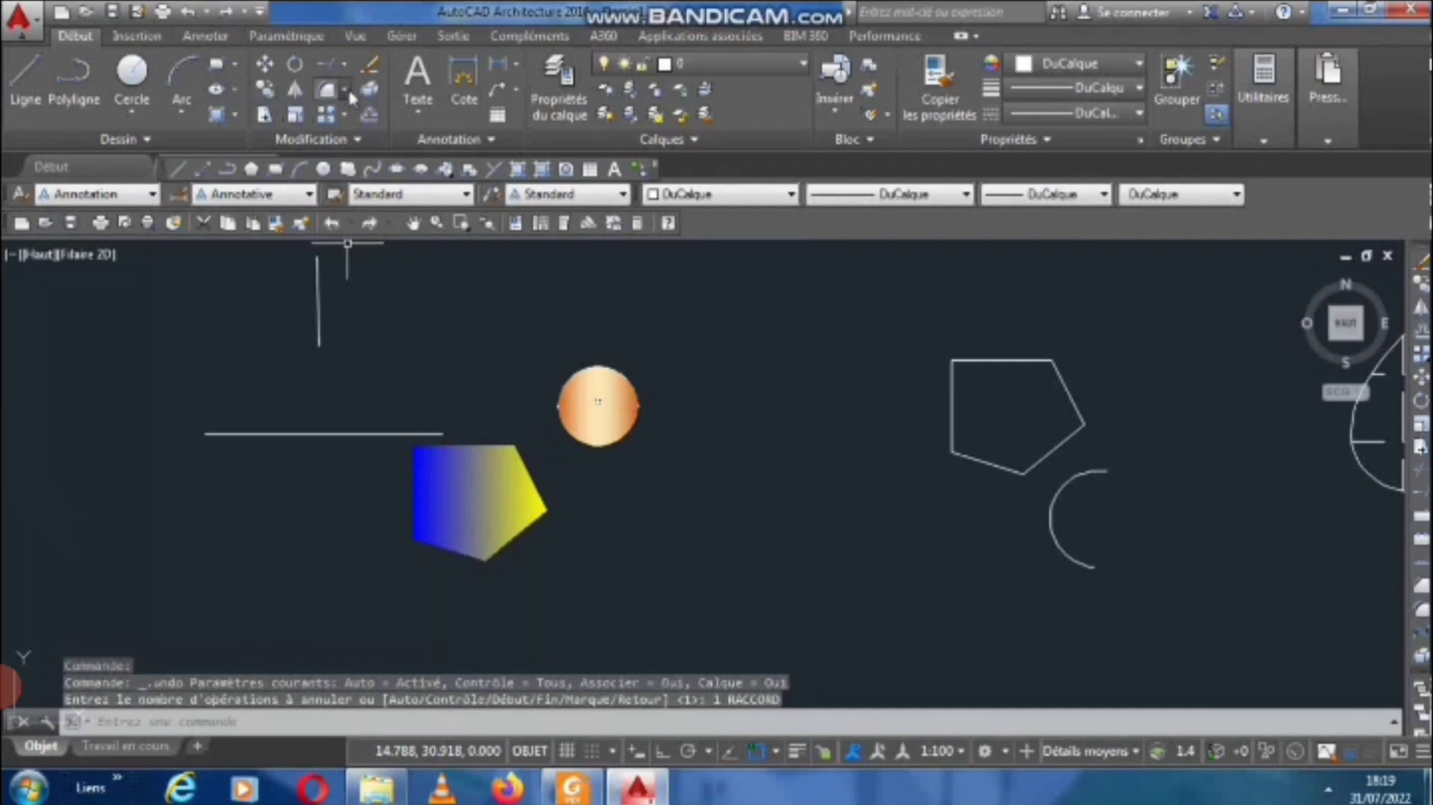
Chamfer the vertical line with the right-hand part of the horizontal line, using the current chamfer distances.
scroll(478, 548, down, 2)
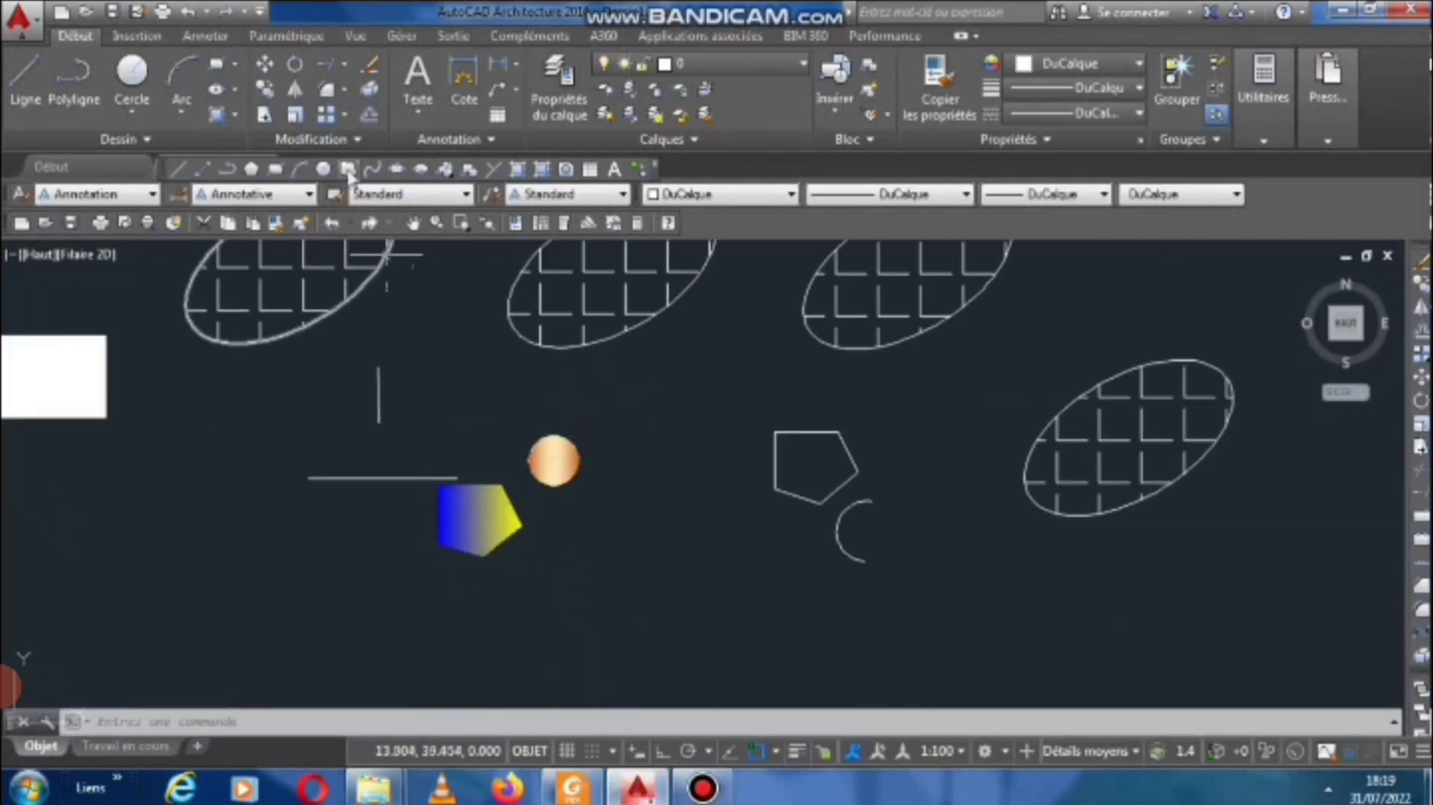
click(345, 93)
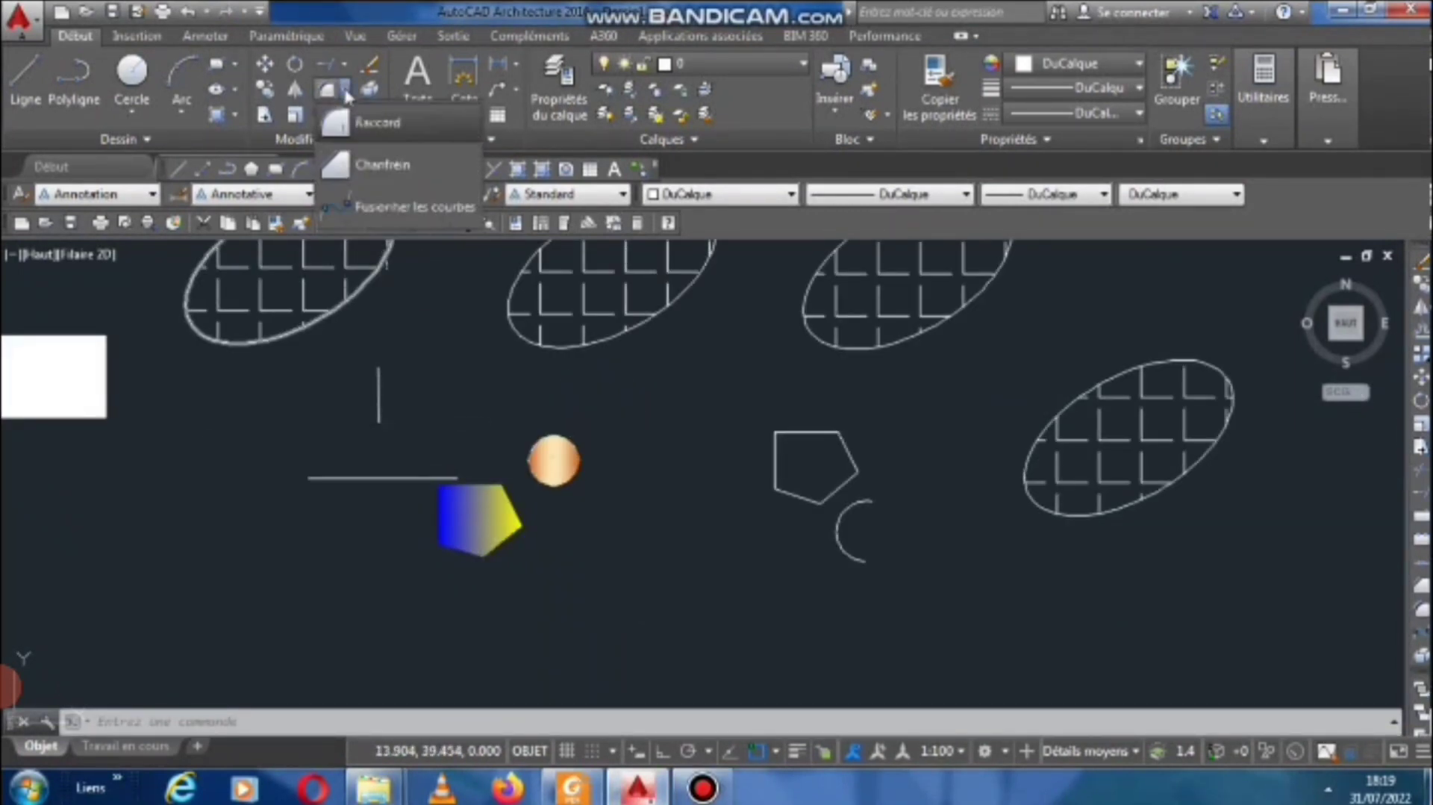
click(362, 161)
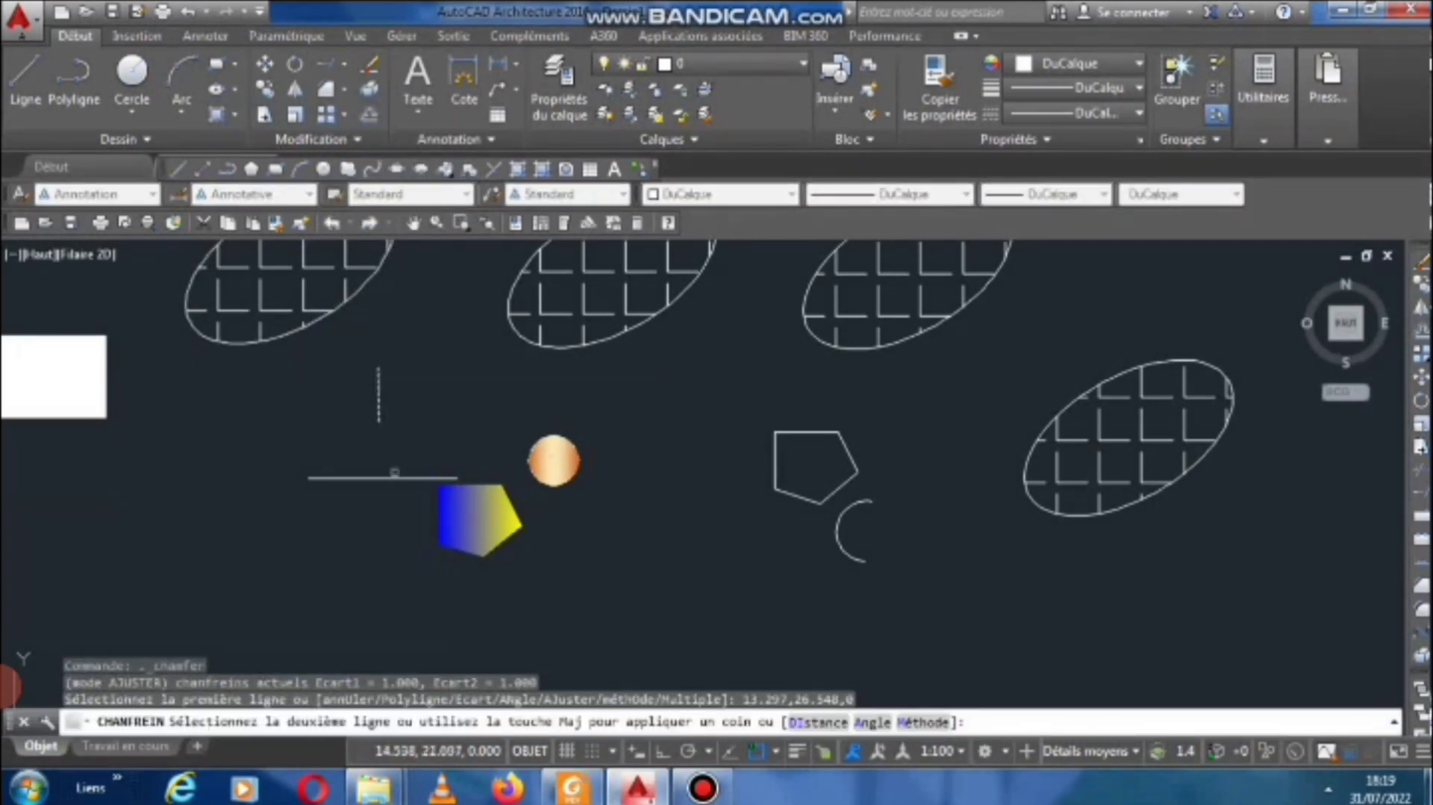
click(407, 476)
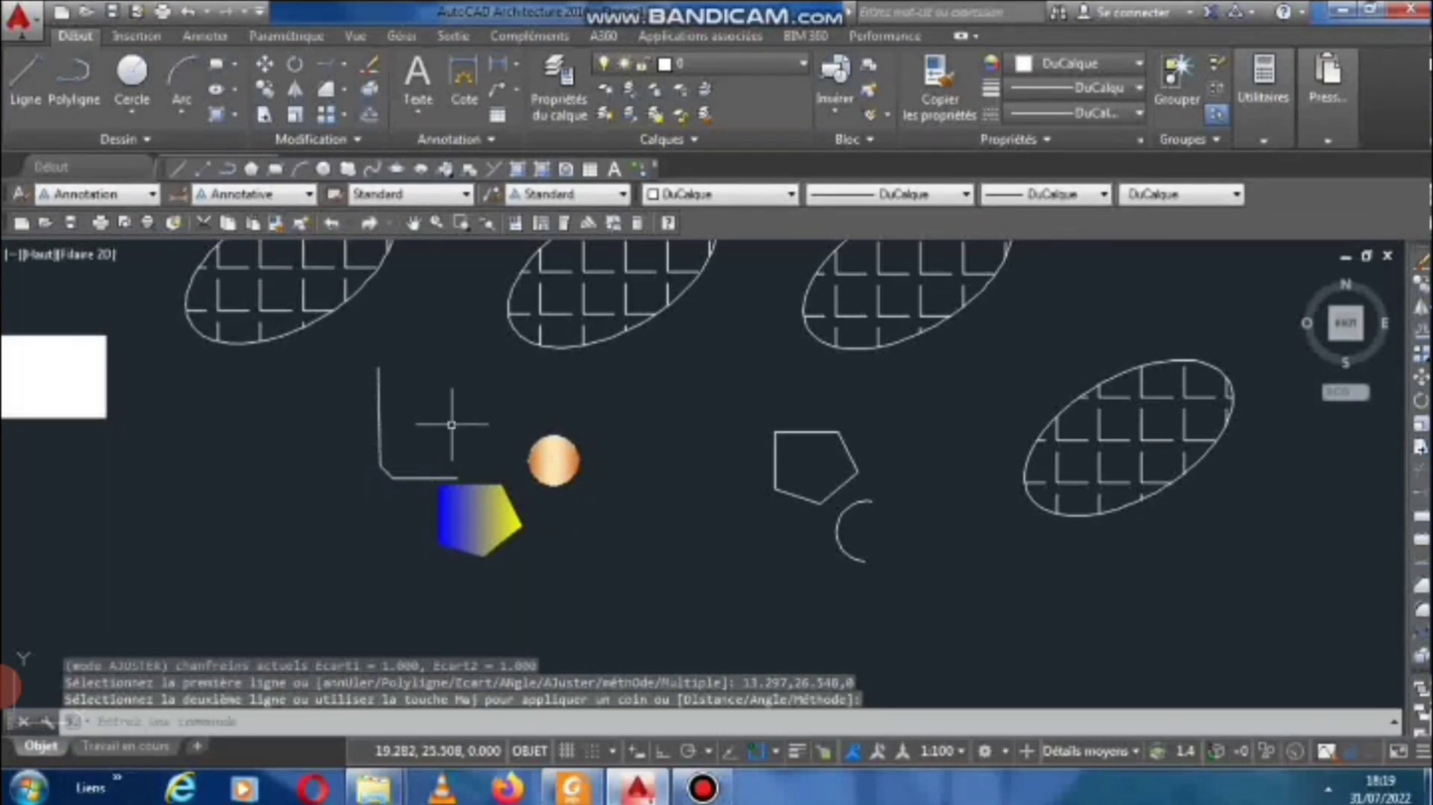
middle_drag(452, 424, 428, 436)
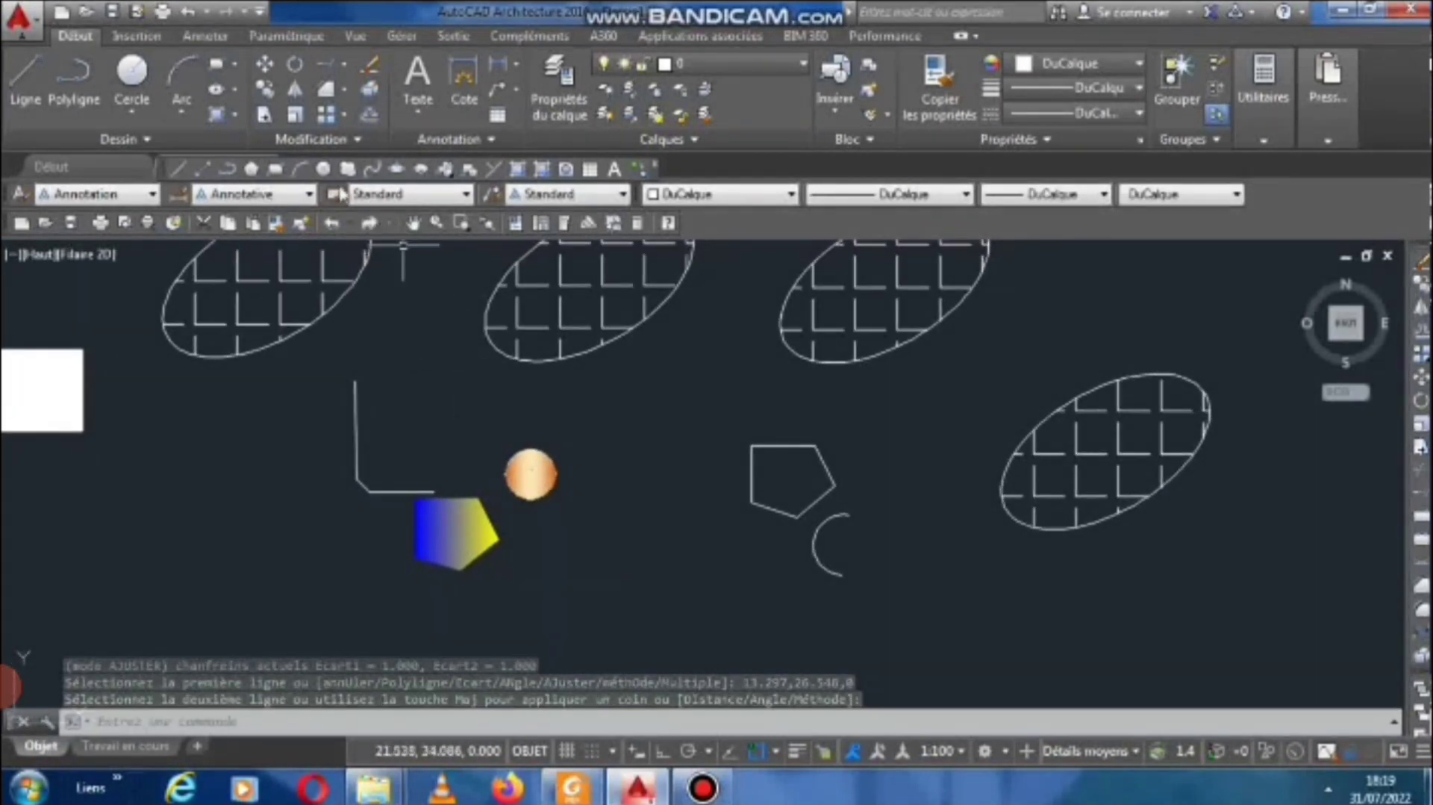
Explode the leftmost hatched ellipse in the upper row together with its hatch.
click(369, 91)
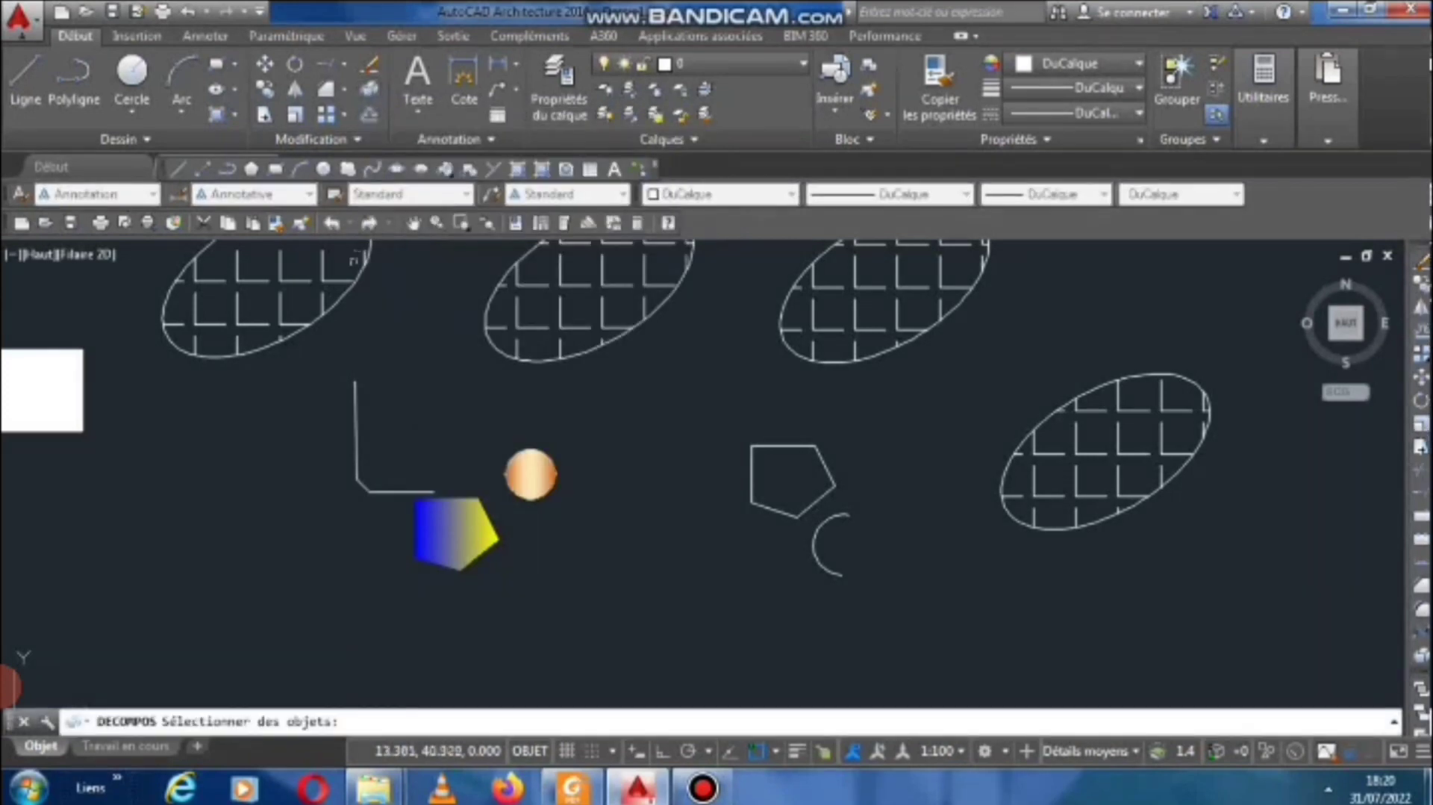
scroll(354, 259, down, 2)
scroll(427, 393, up, 5)
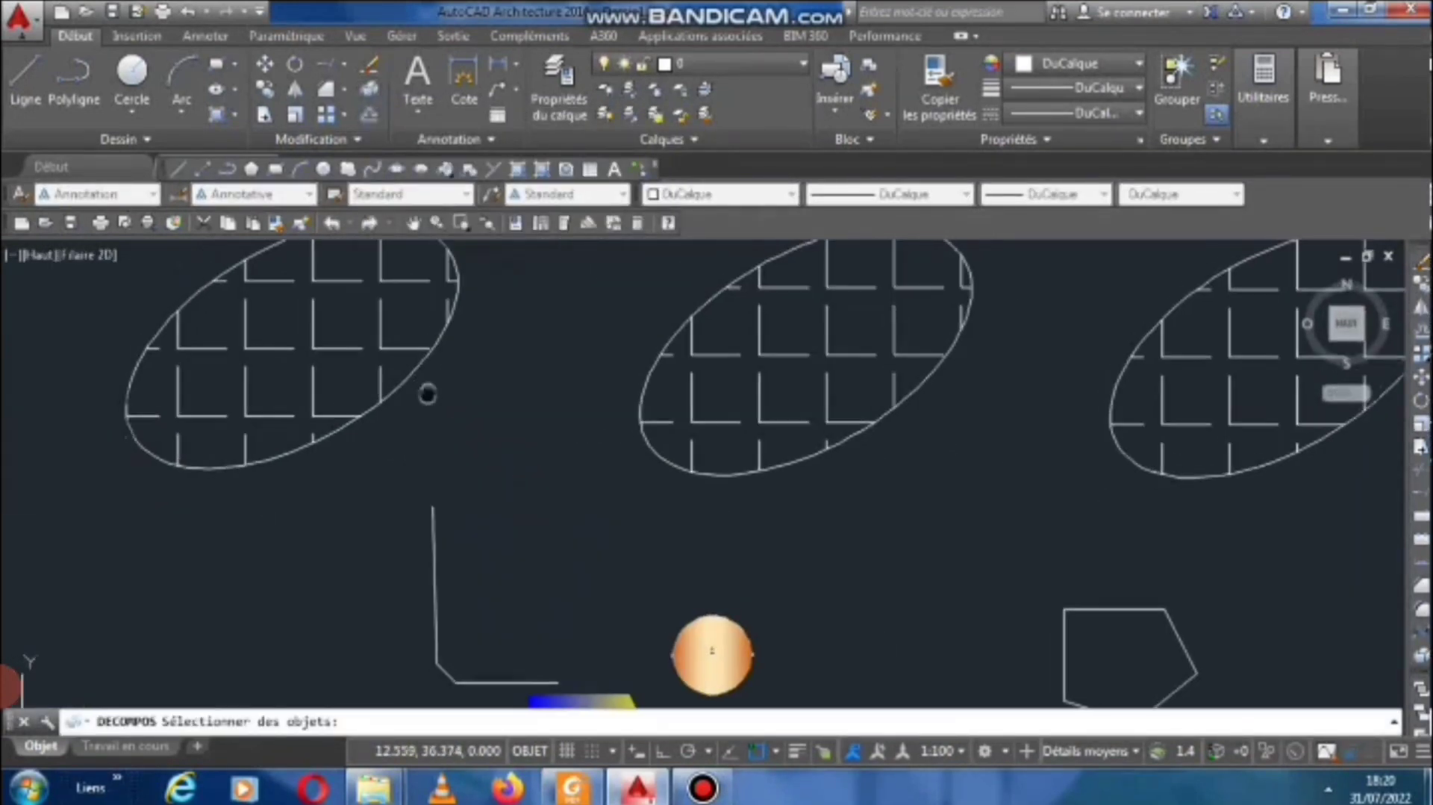
middle_drag(427, 393, 535, 461)
click(624, 563)
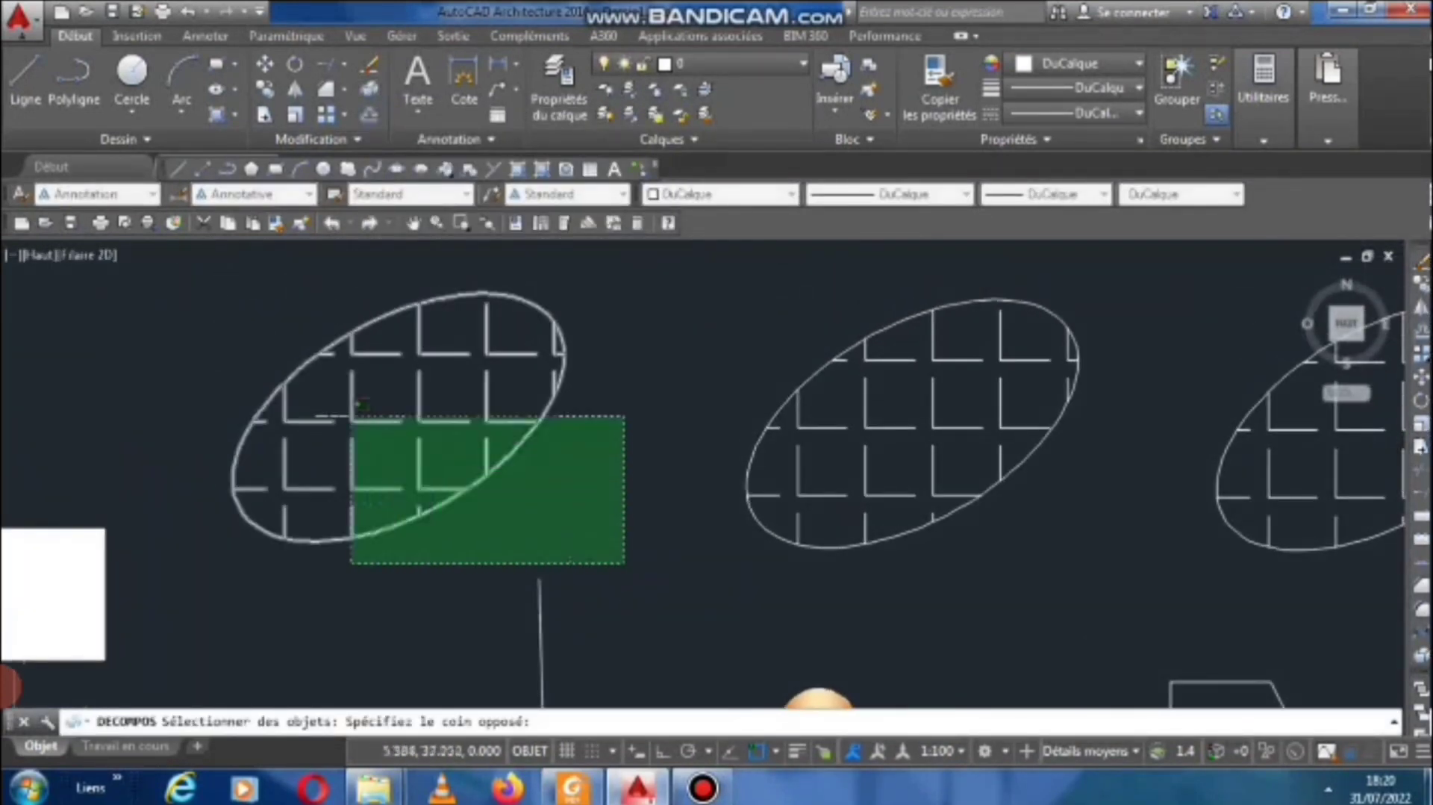
click(215, 275)
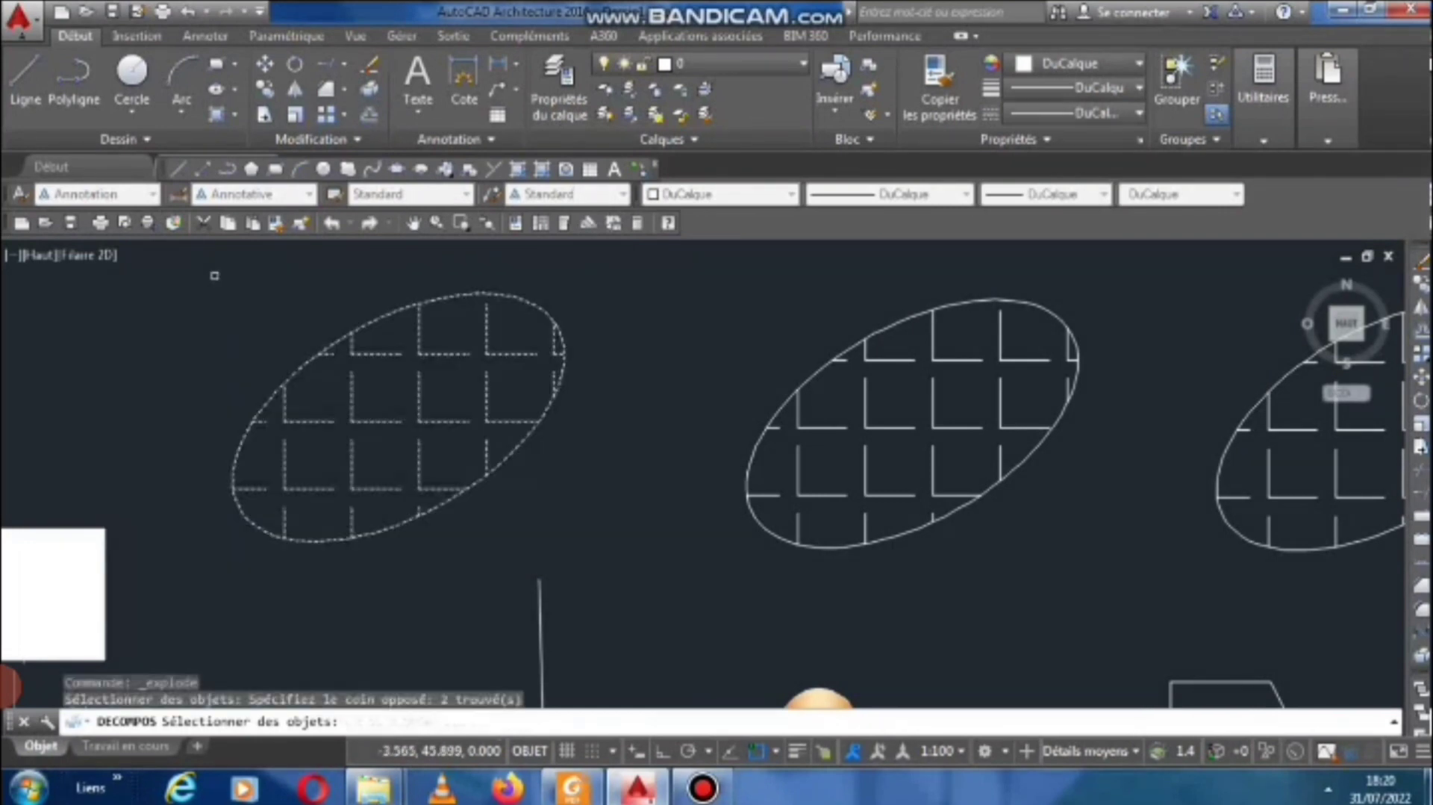
key(Return)
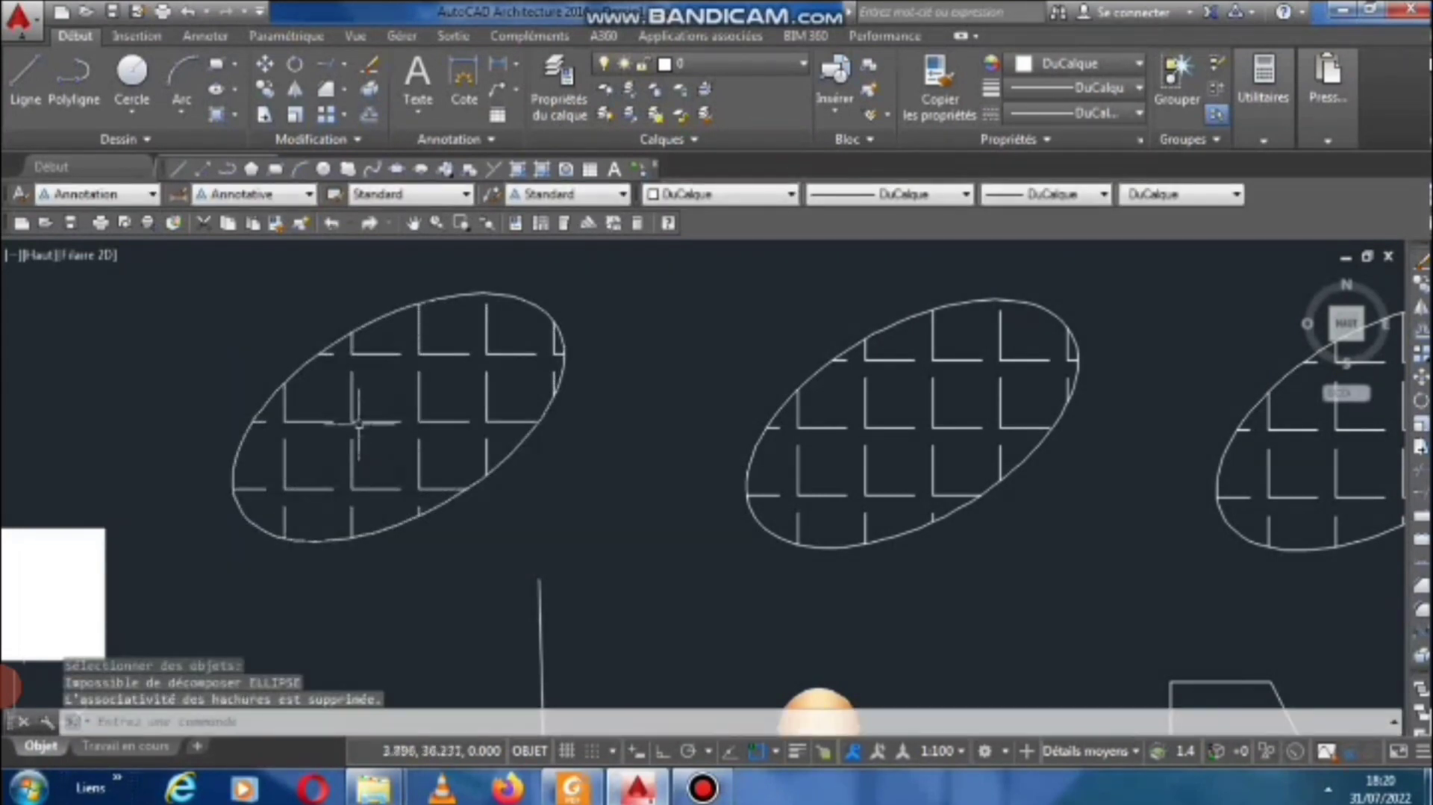
Erase one horizontal and one vertical pattern line near the centre of the leftmost ellipse's exploded hatch.
click(364, 422)
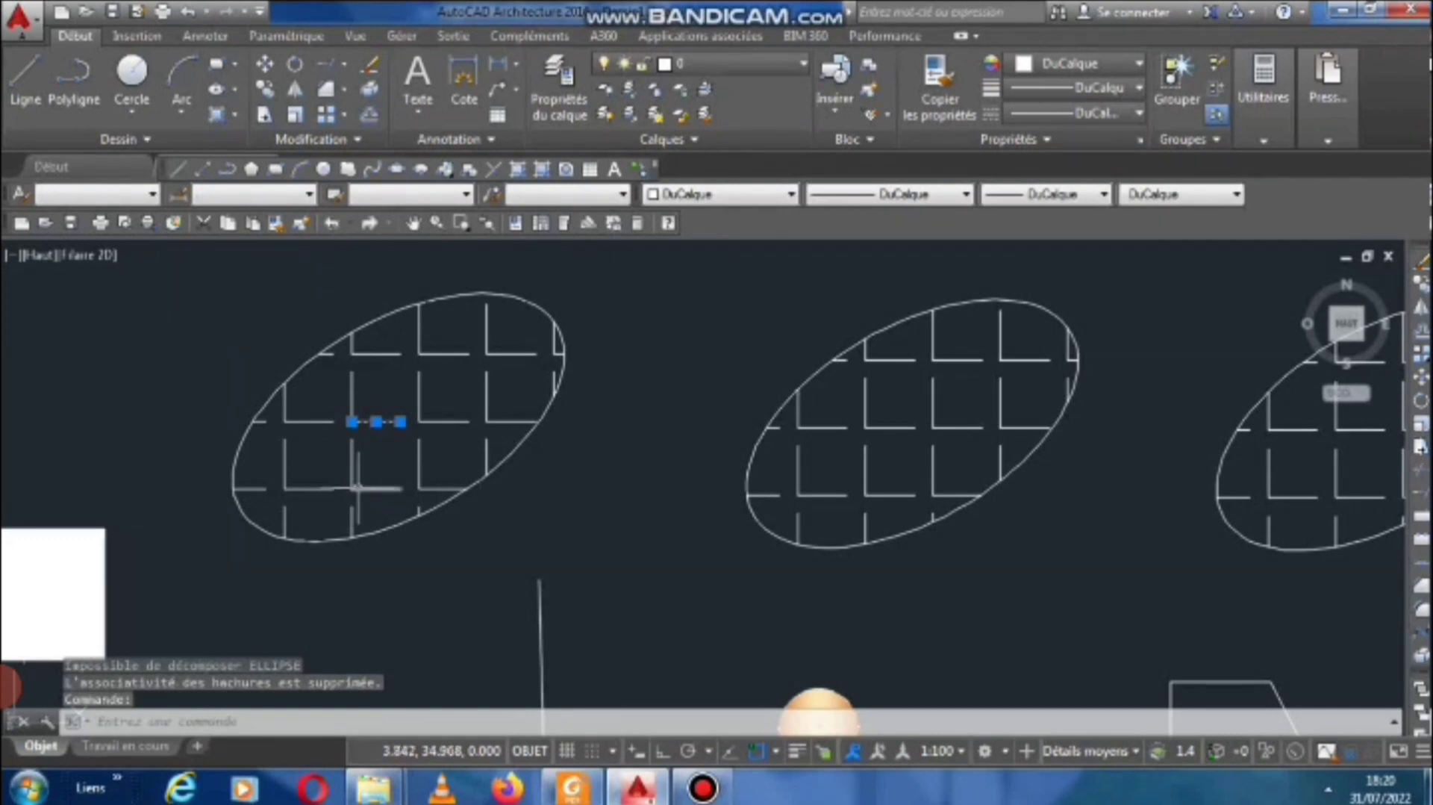
click(369, 64)
click(351, 396)
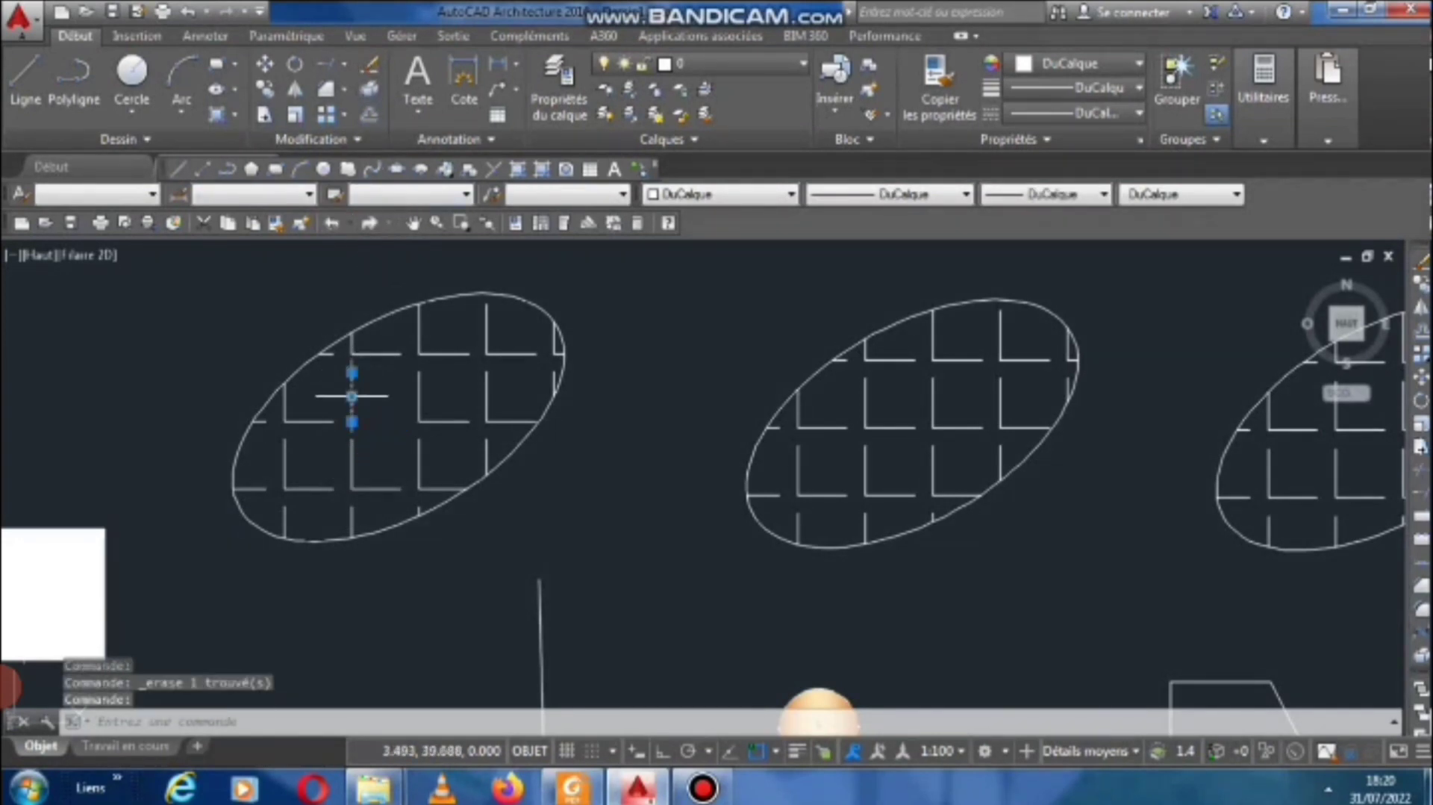
click(369, 64)
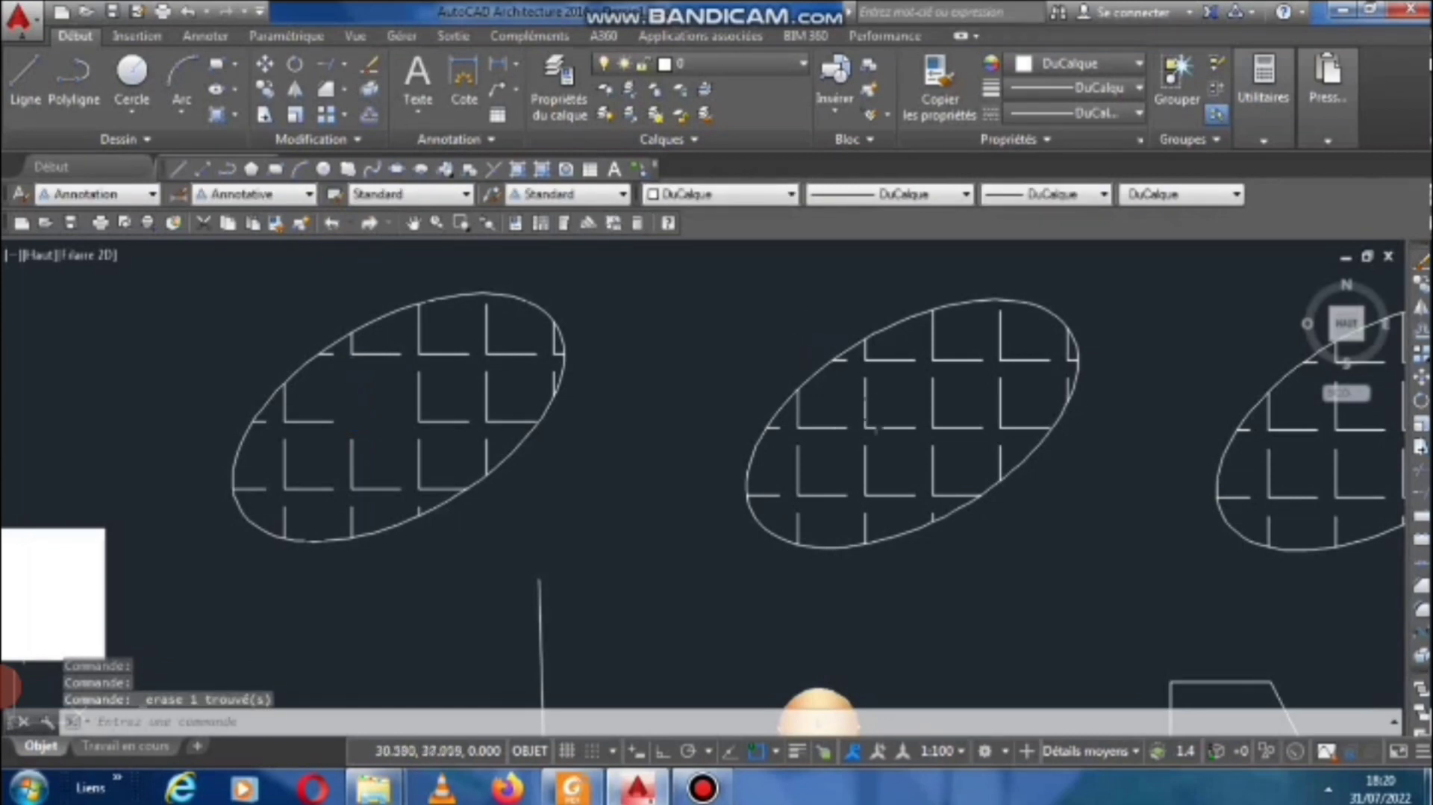
Explode the hatch of the second ellipse in the upper row and erase the horizontal pattern line near its centre.
click(876, 427)
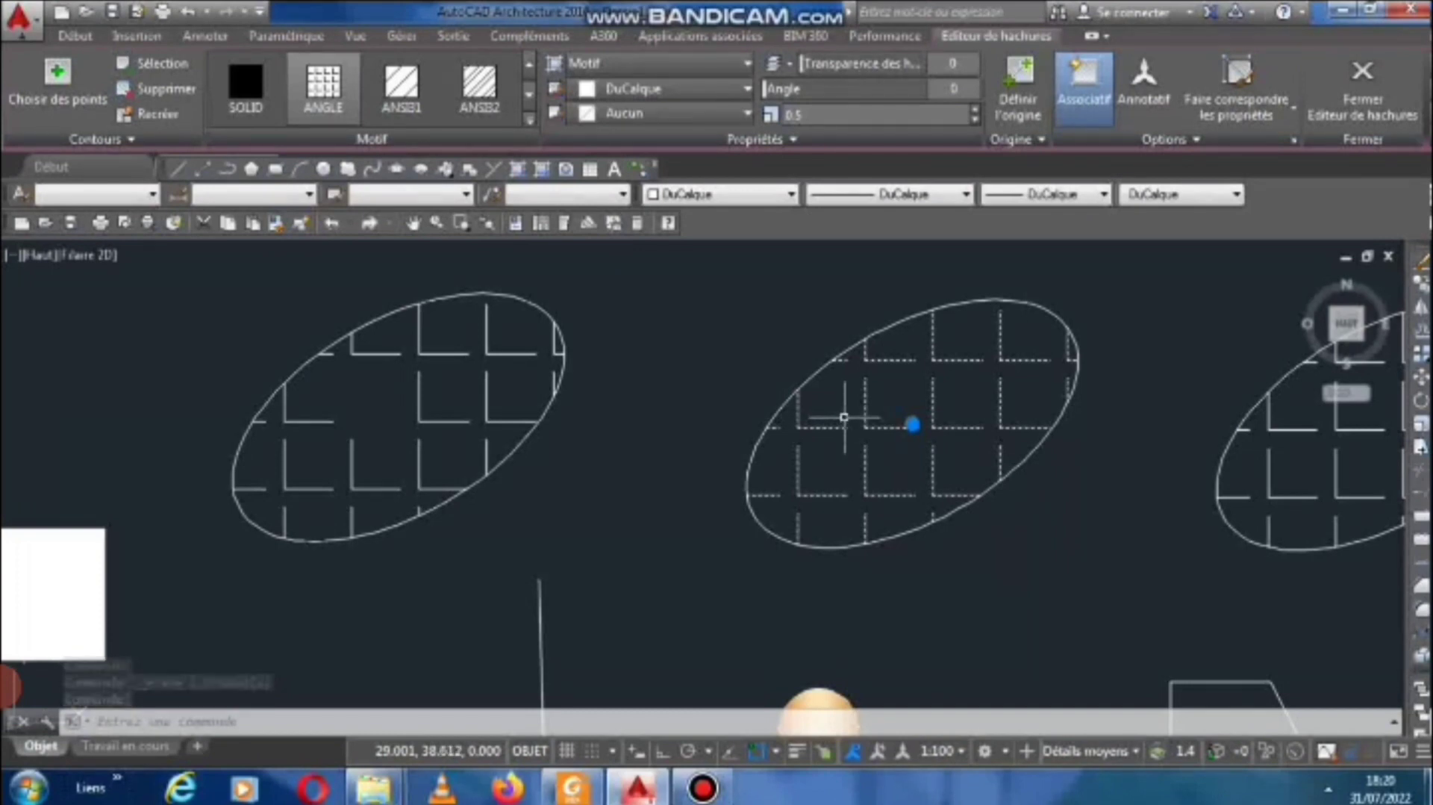
key(Escape)
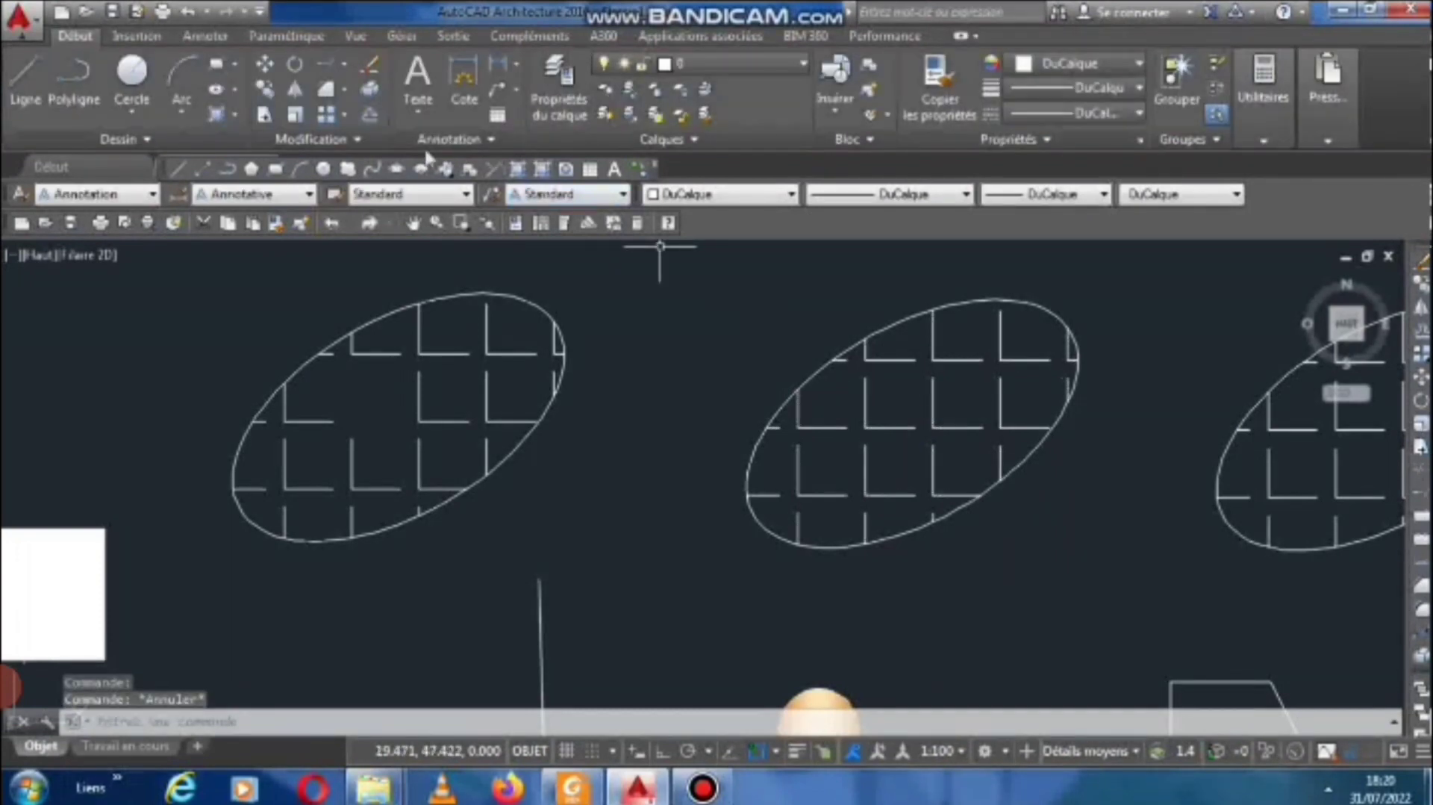
click(371, 93)
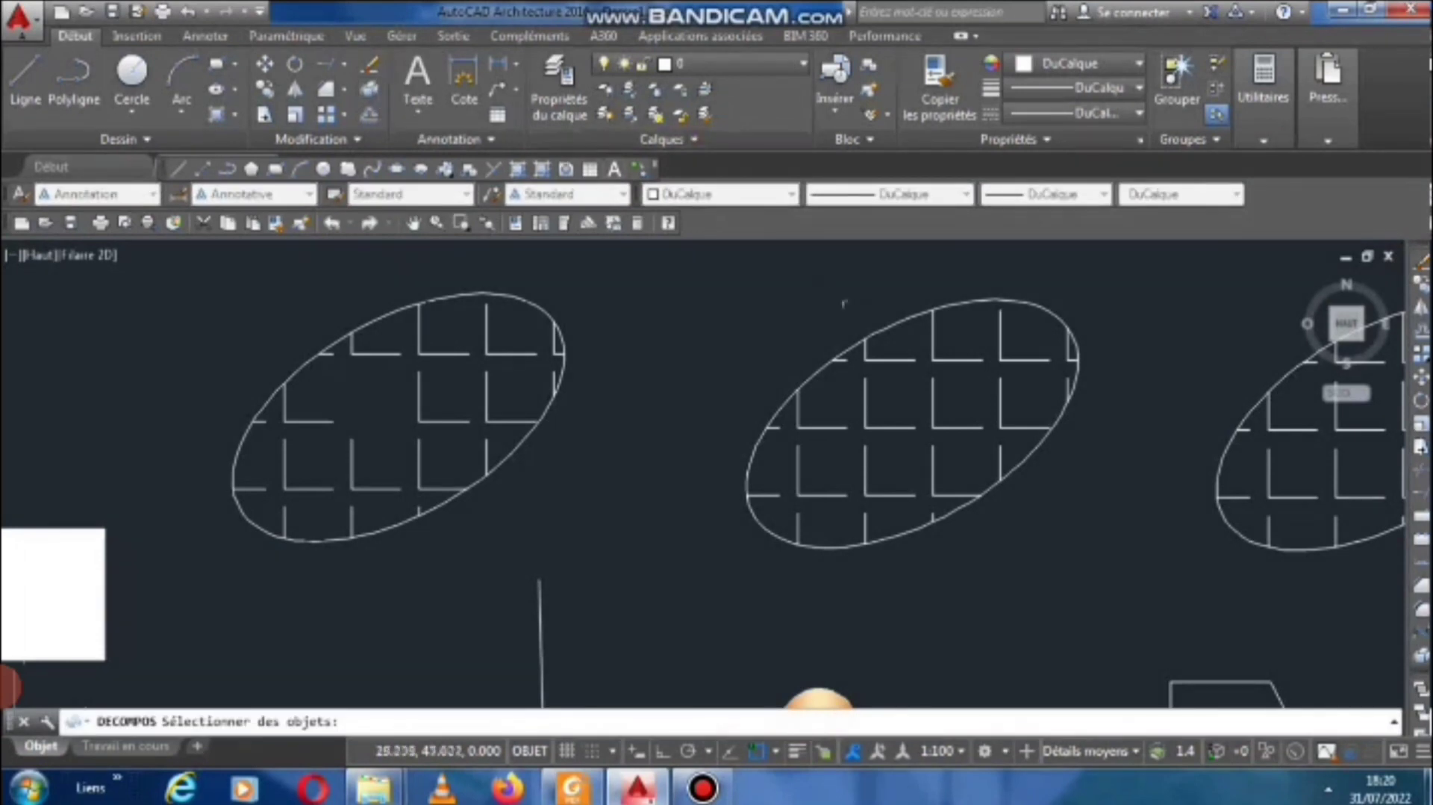
click(873, 428)
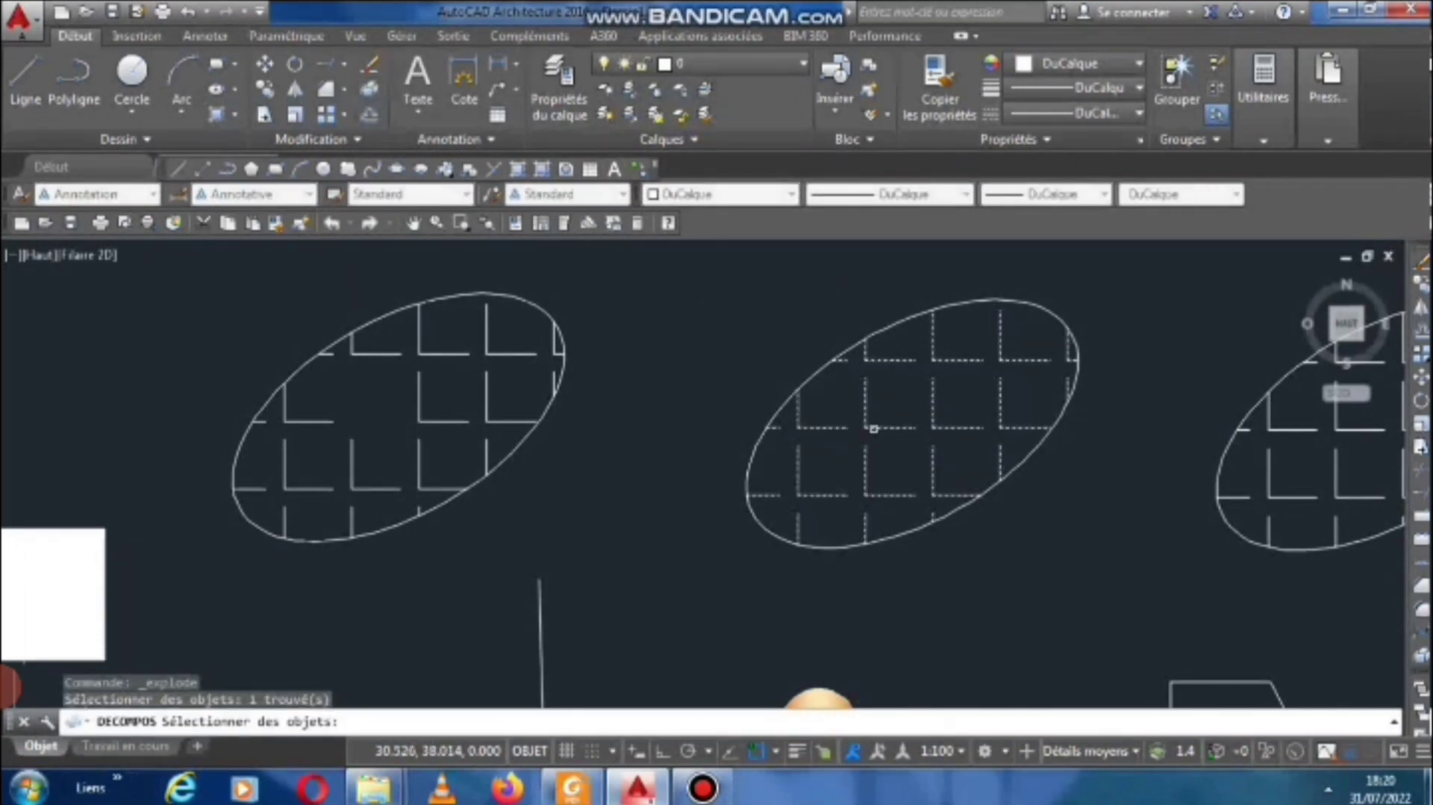
key(Return)
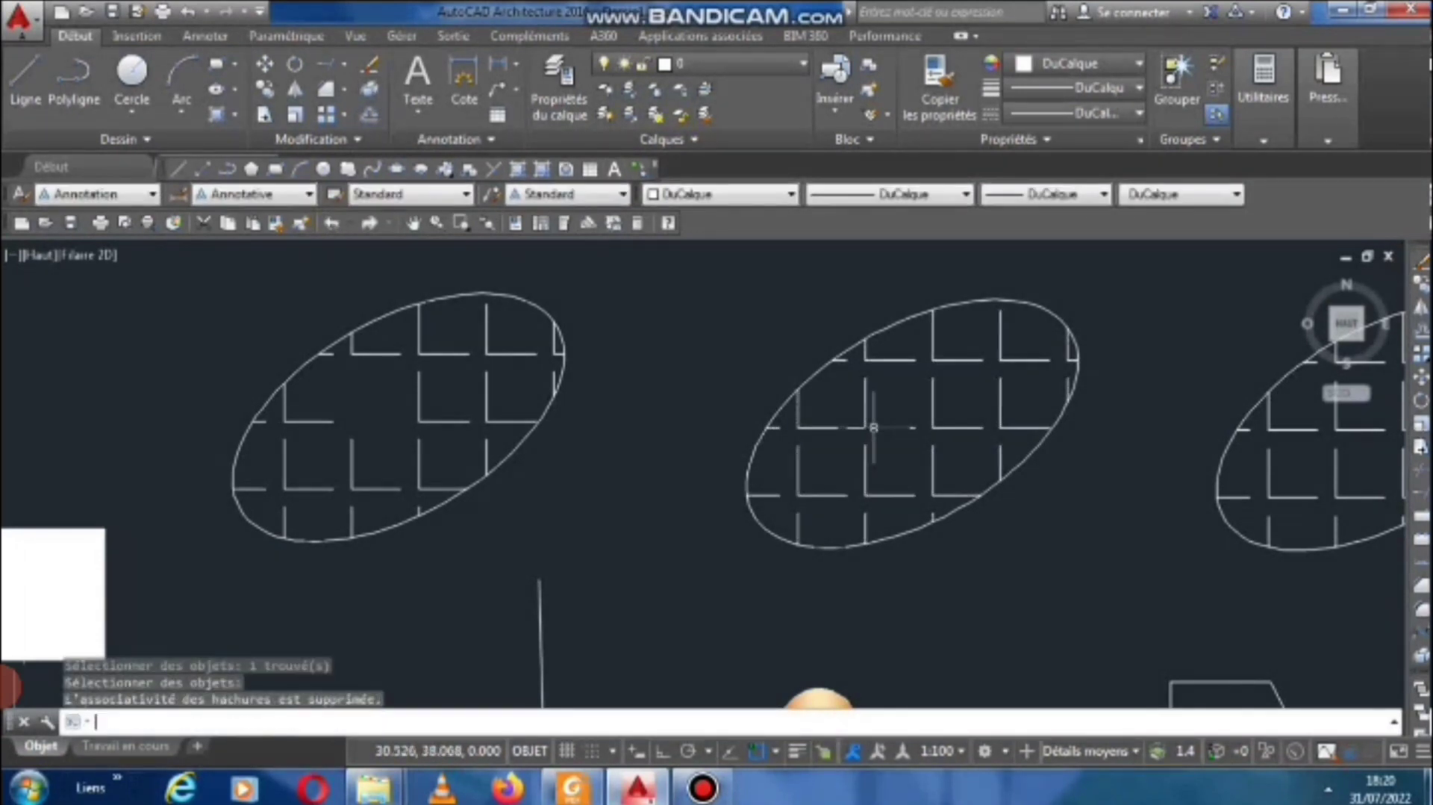
click(875, 427)
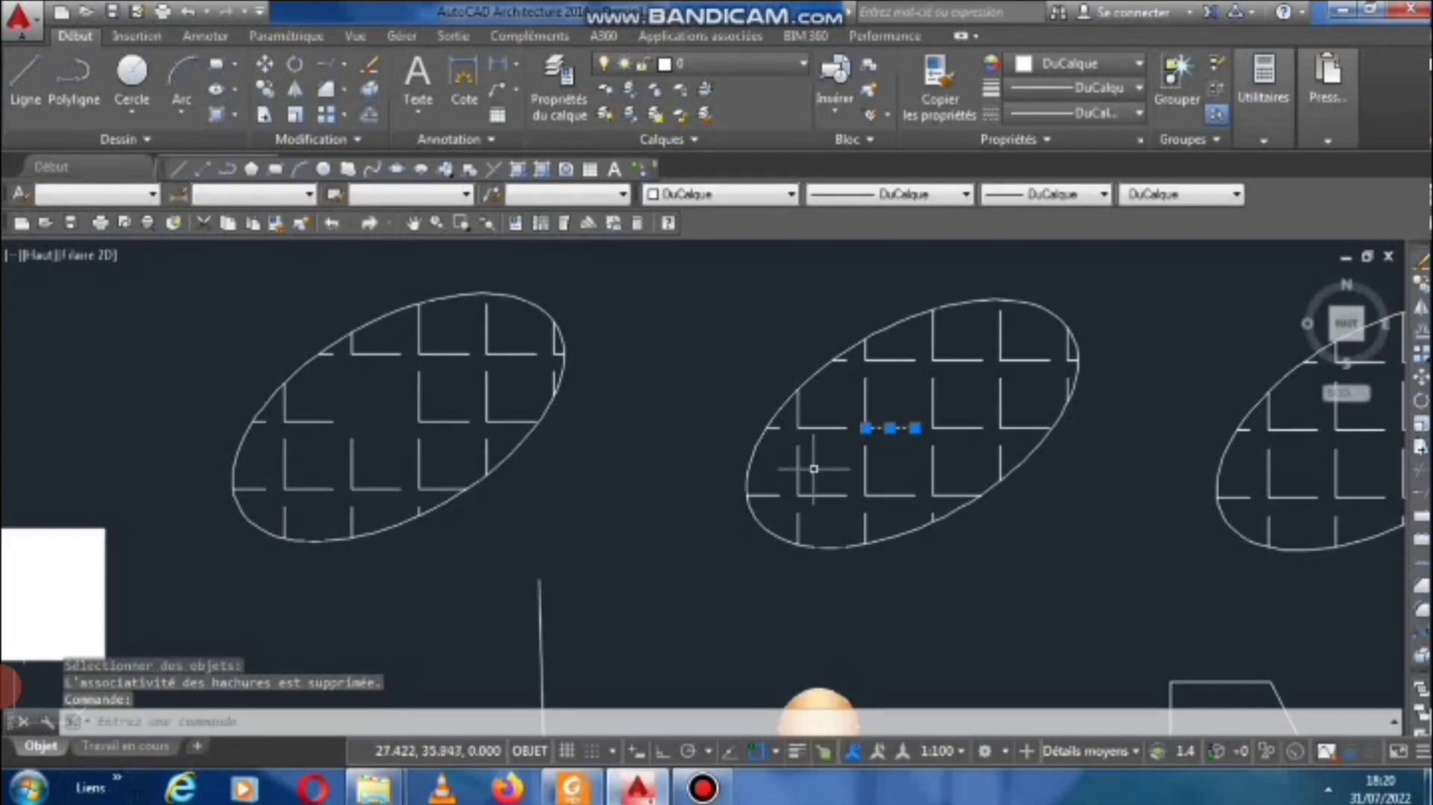
key(Delete)
Offset the chamfered shape's vertical line by 0.15 toward the gradient circle.
middle_drag(800, 457, 631, 449)
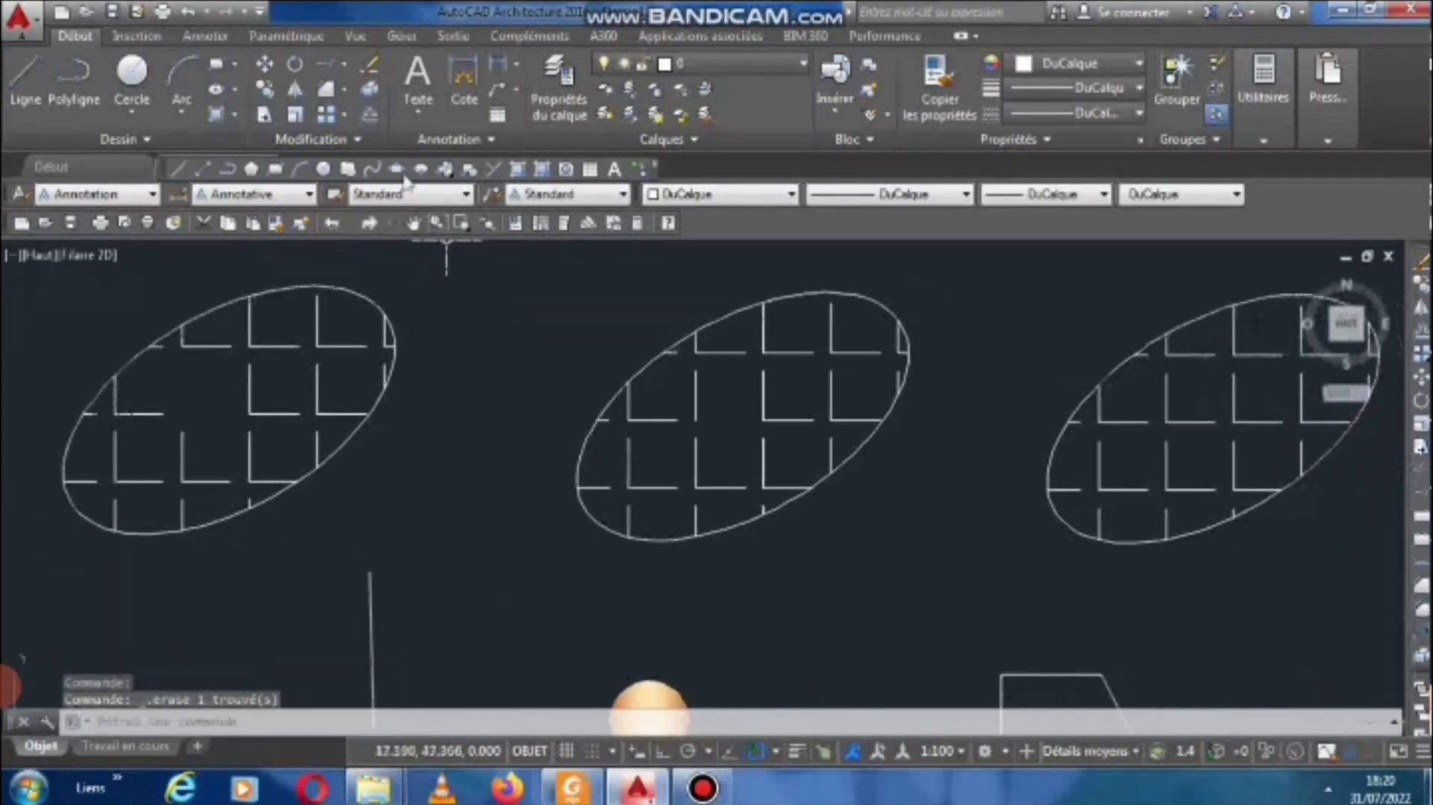
click(370, 116)
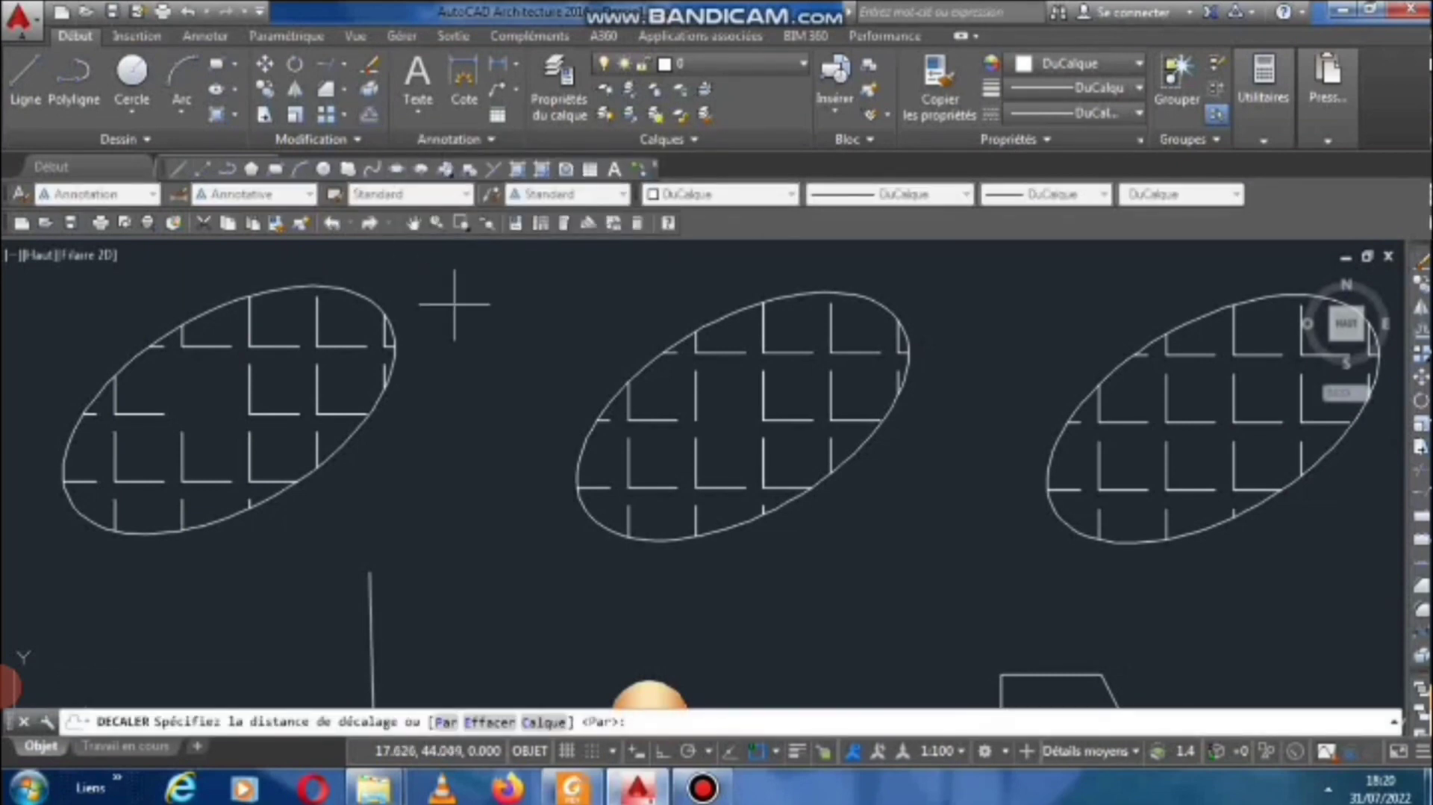
scroll(485, 347, down, 4)
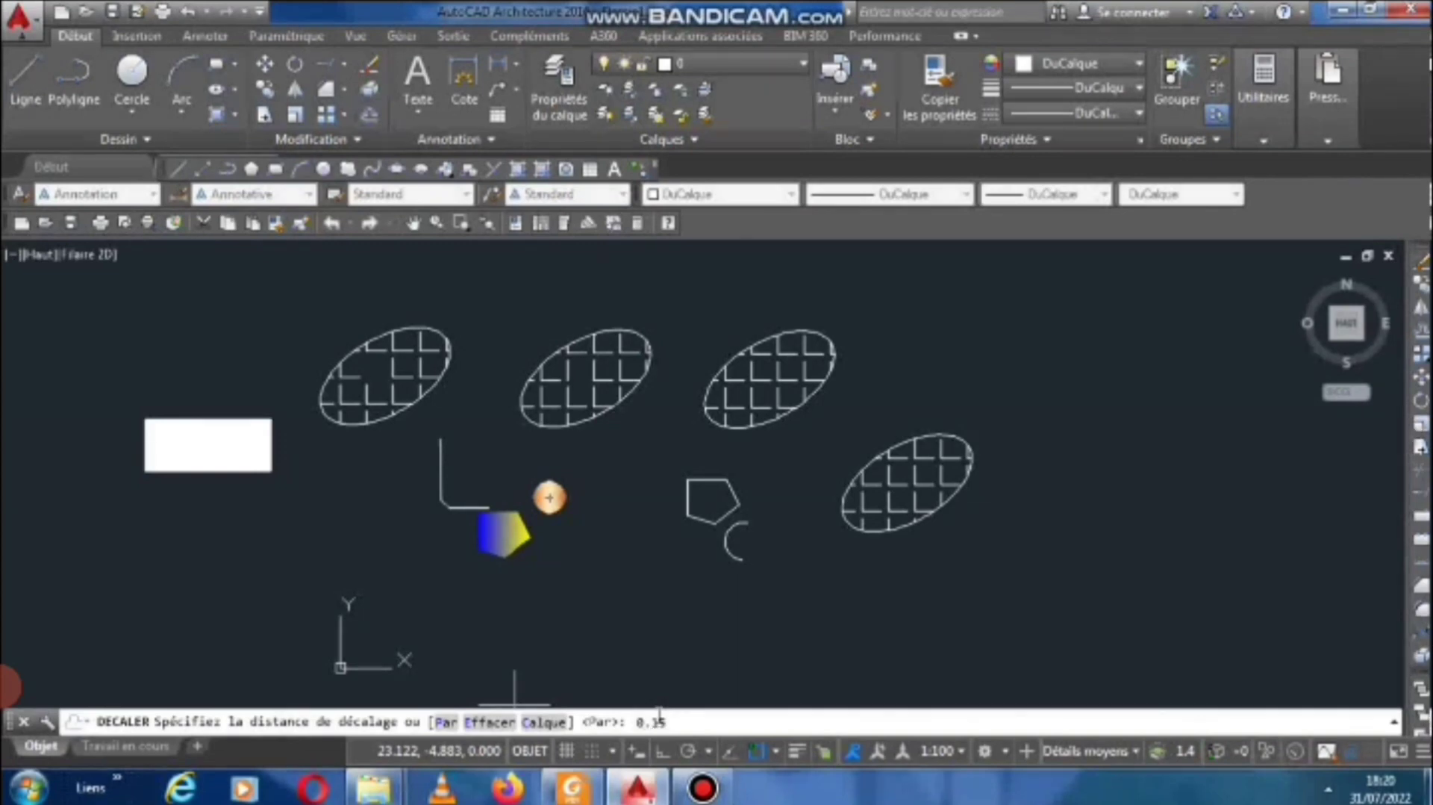
key(Return)
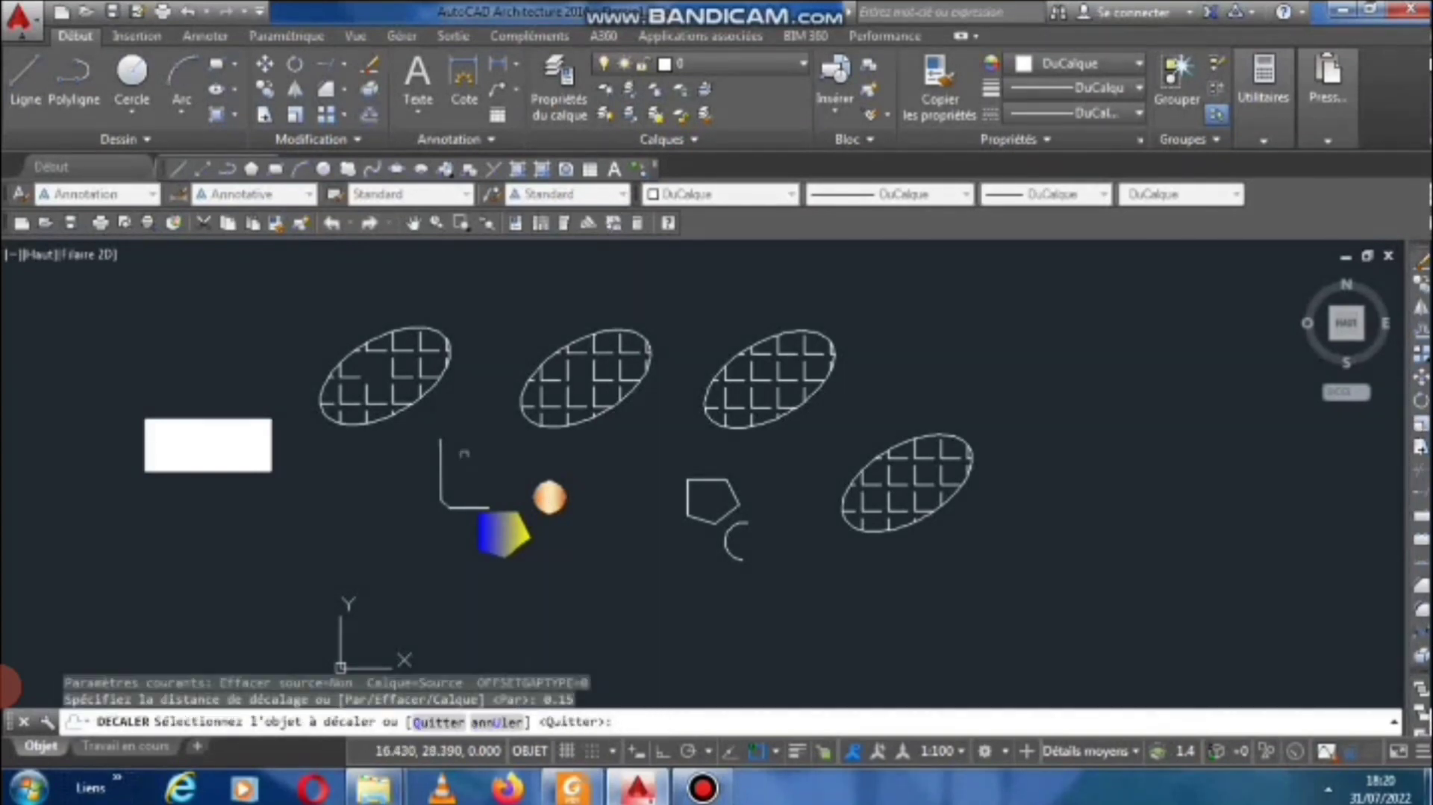
scroll(467, 456, up, 5)
click(371, 514)
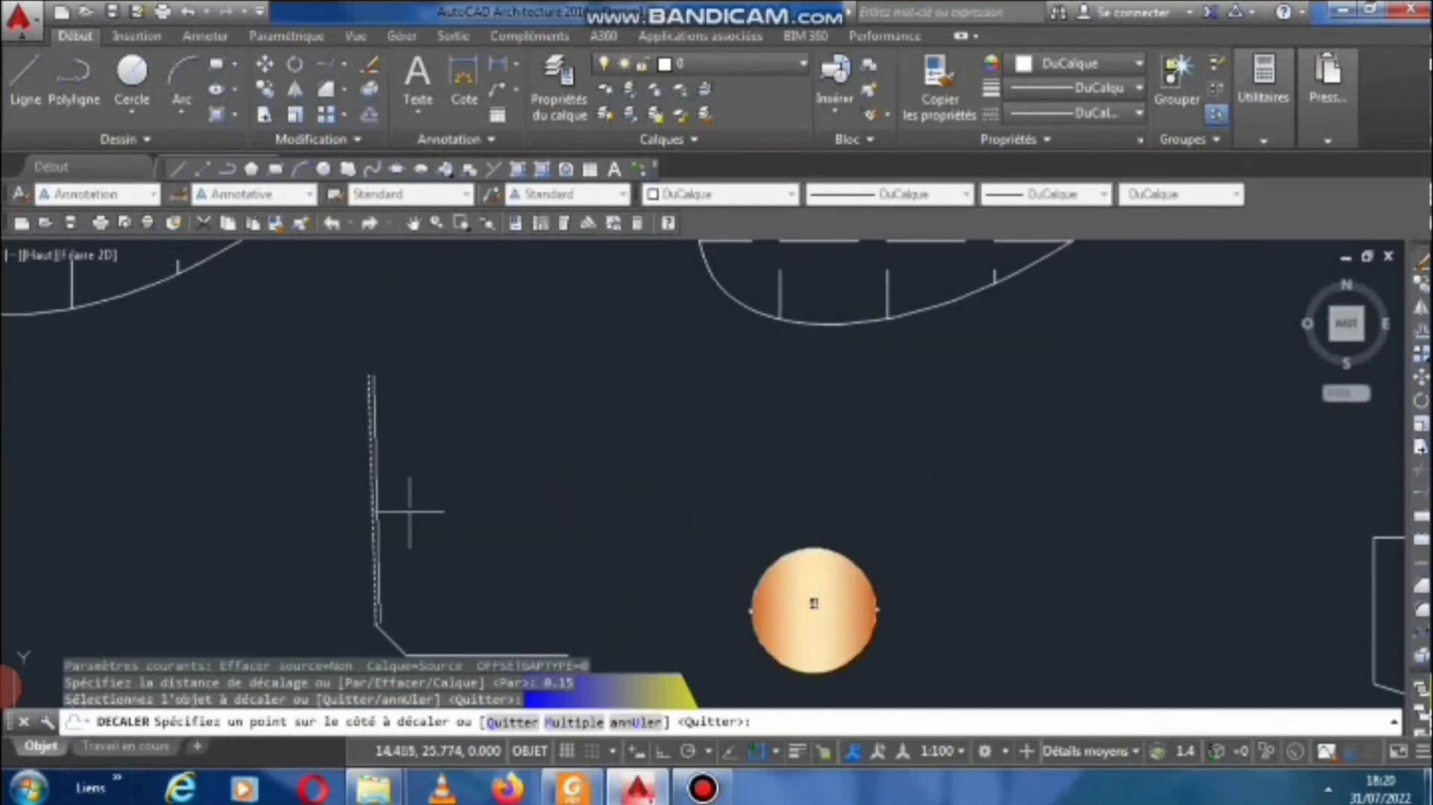
click(403, 551)
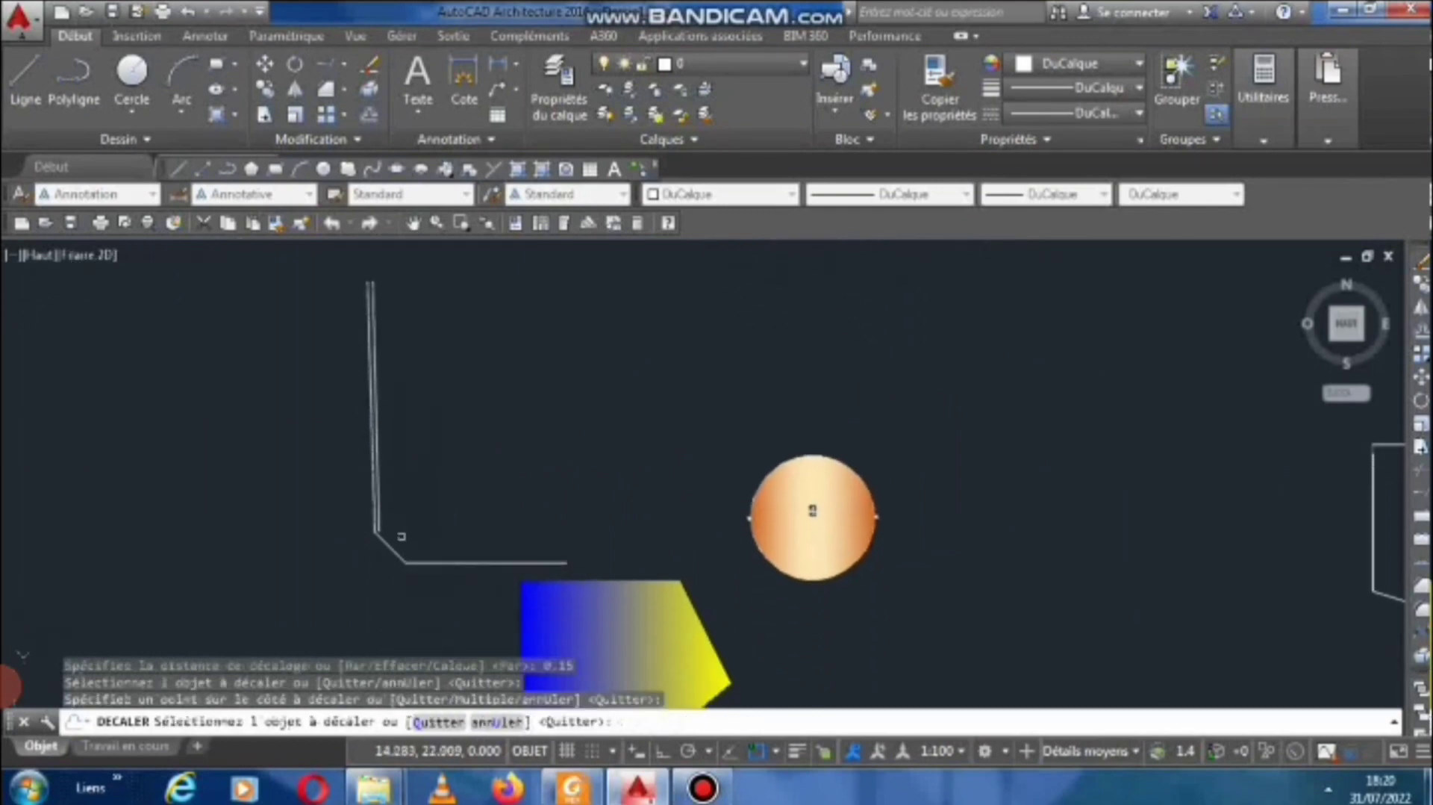
Offset the chamfer line and the horizontal line to the inner side with the same 0.15 distance.
scroll(406, 626, up, 5)
click(358, 575)
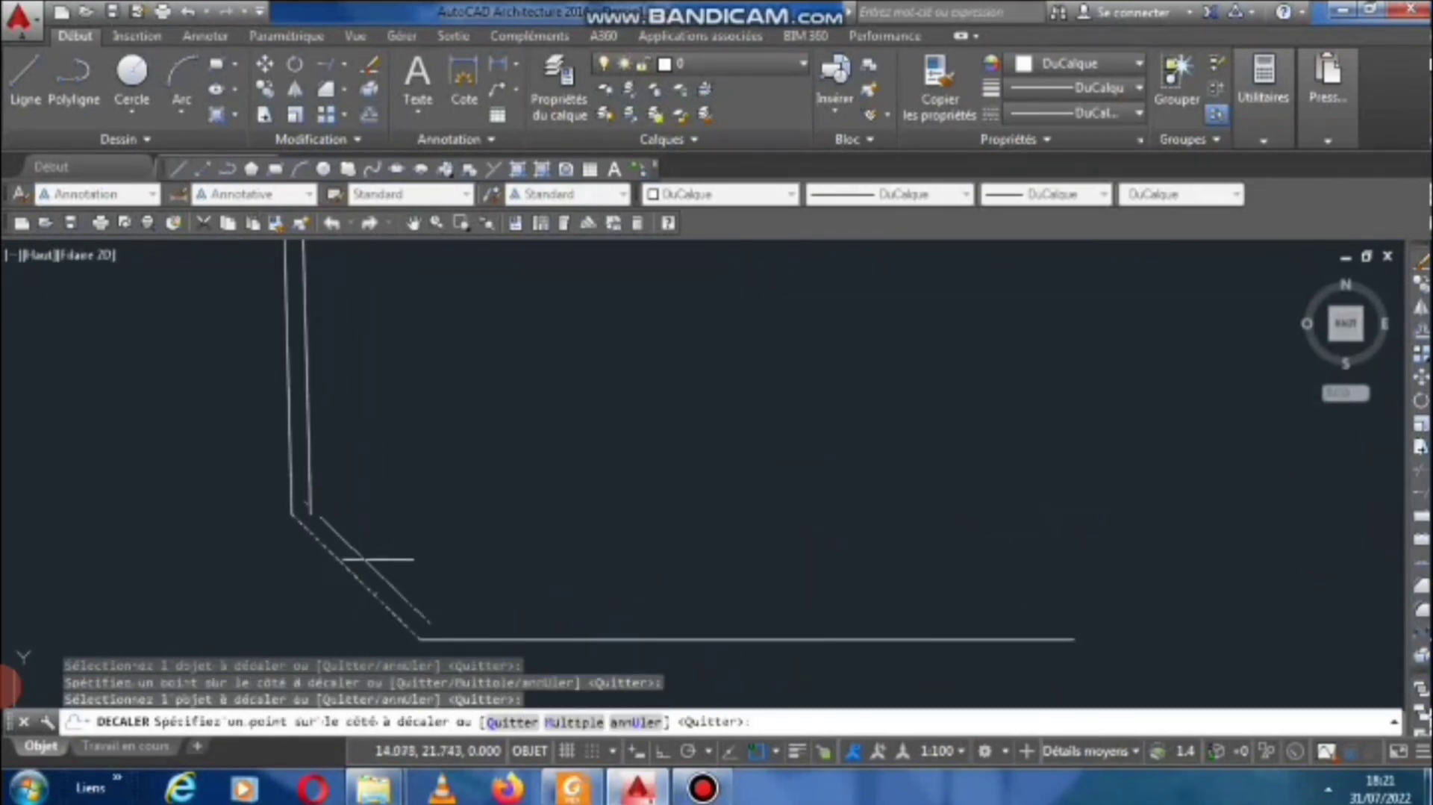
click(384, 560)
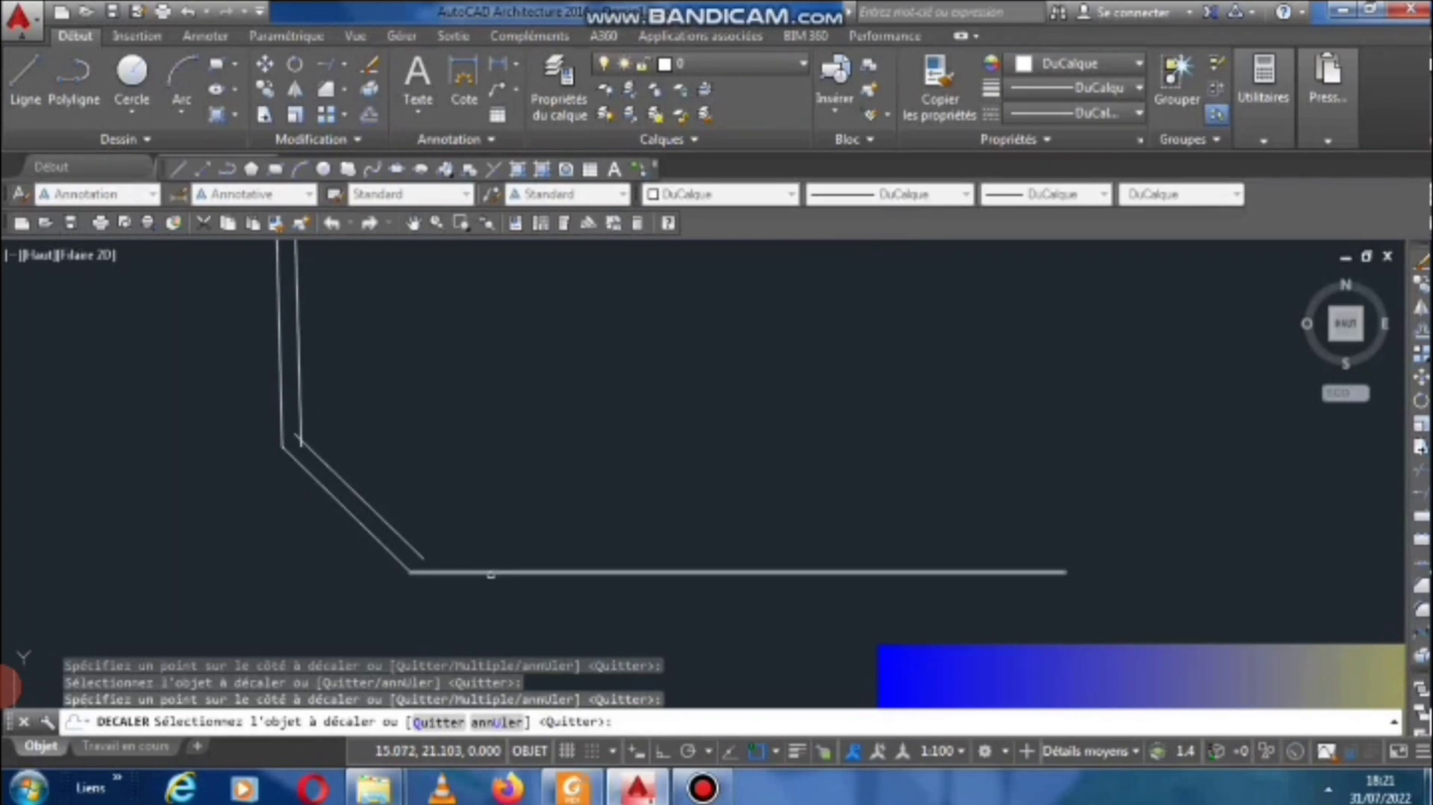
click(484, 571)
click(484, 528)
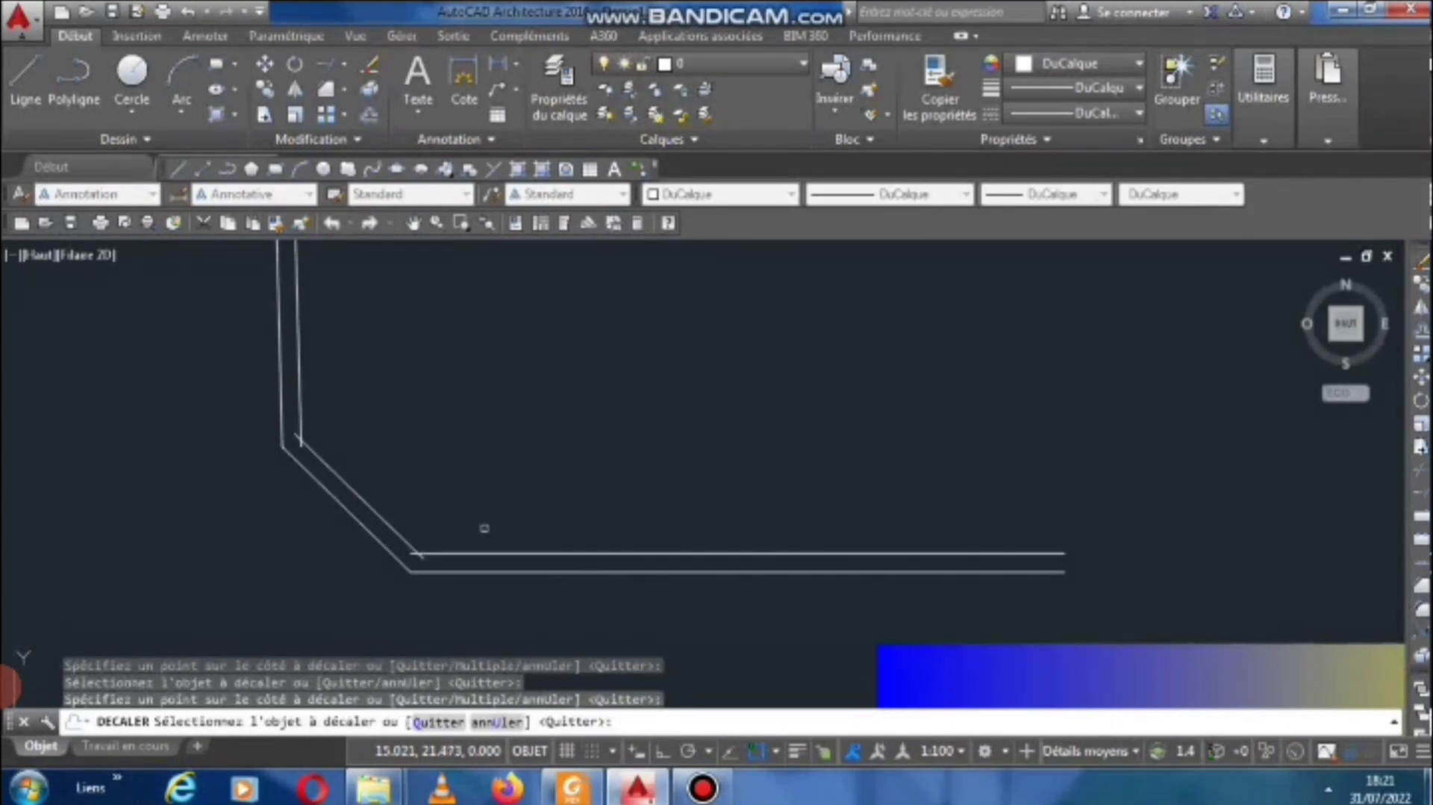
key(Escape)
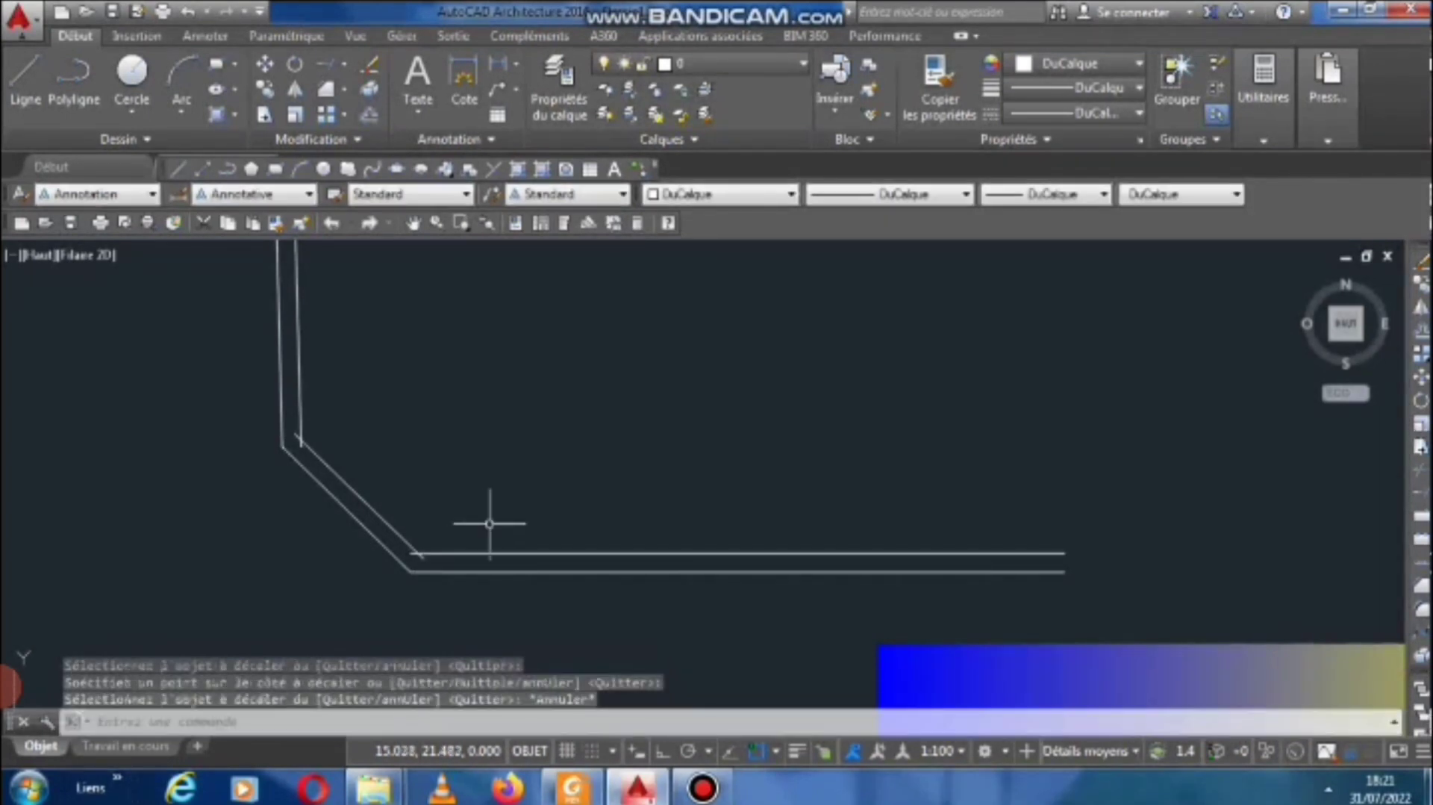
Trim the overhanging ends where the inner chamfer line crosses the inner horizontal line.
click(346, 64)
click(347, 96)
key(Return)
scroll(417, 557, up, 5)
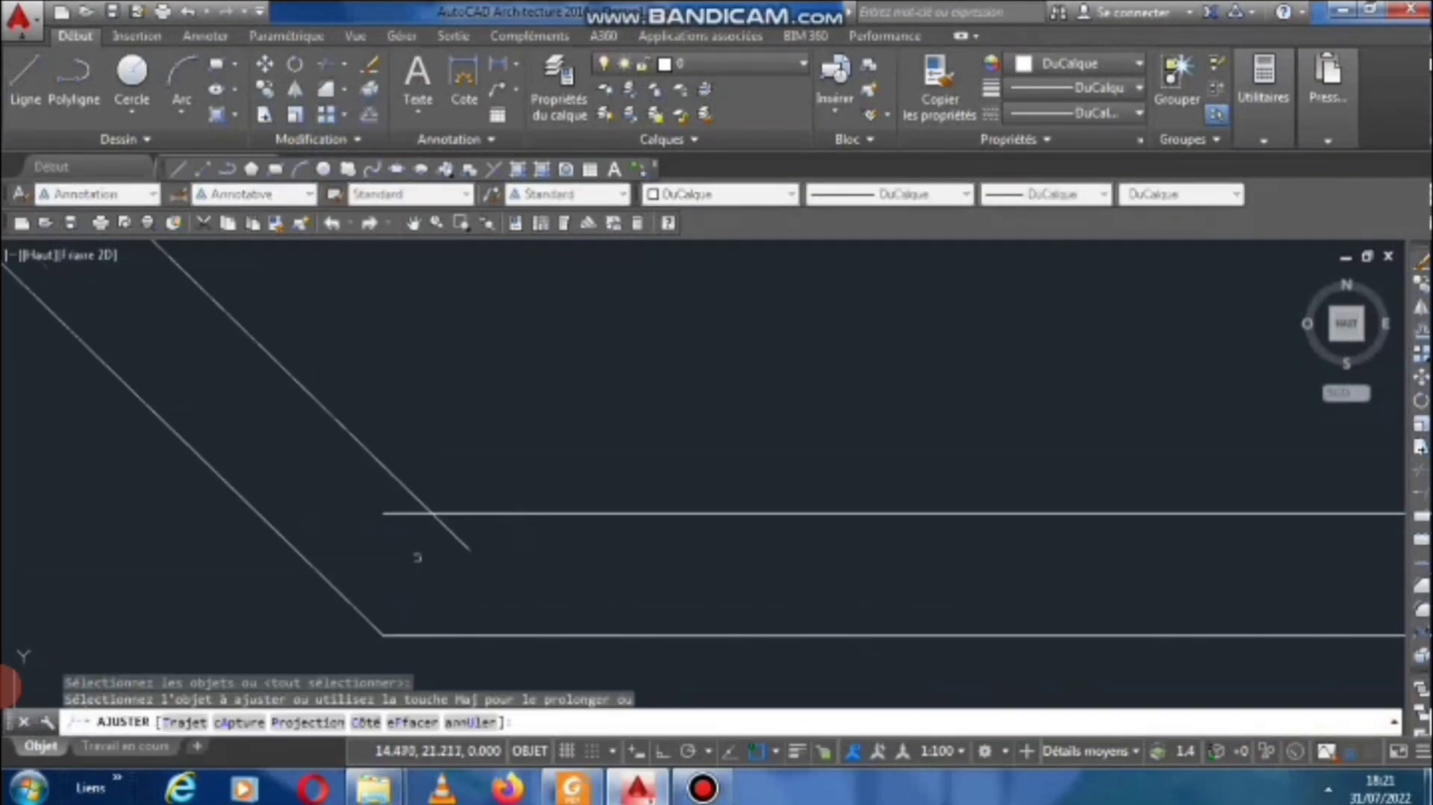
click(409, 514)
click(450, 525)
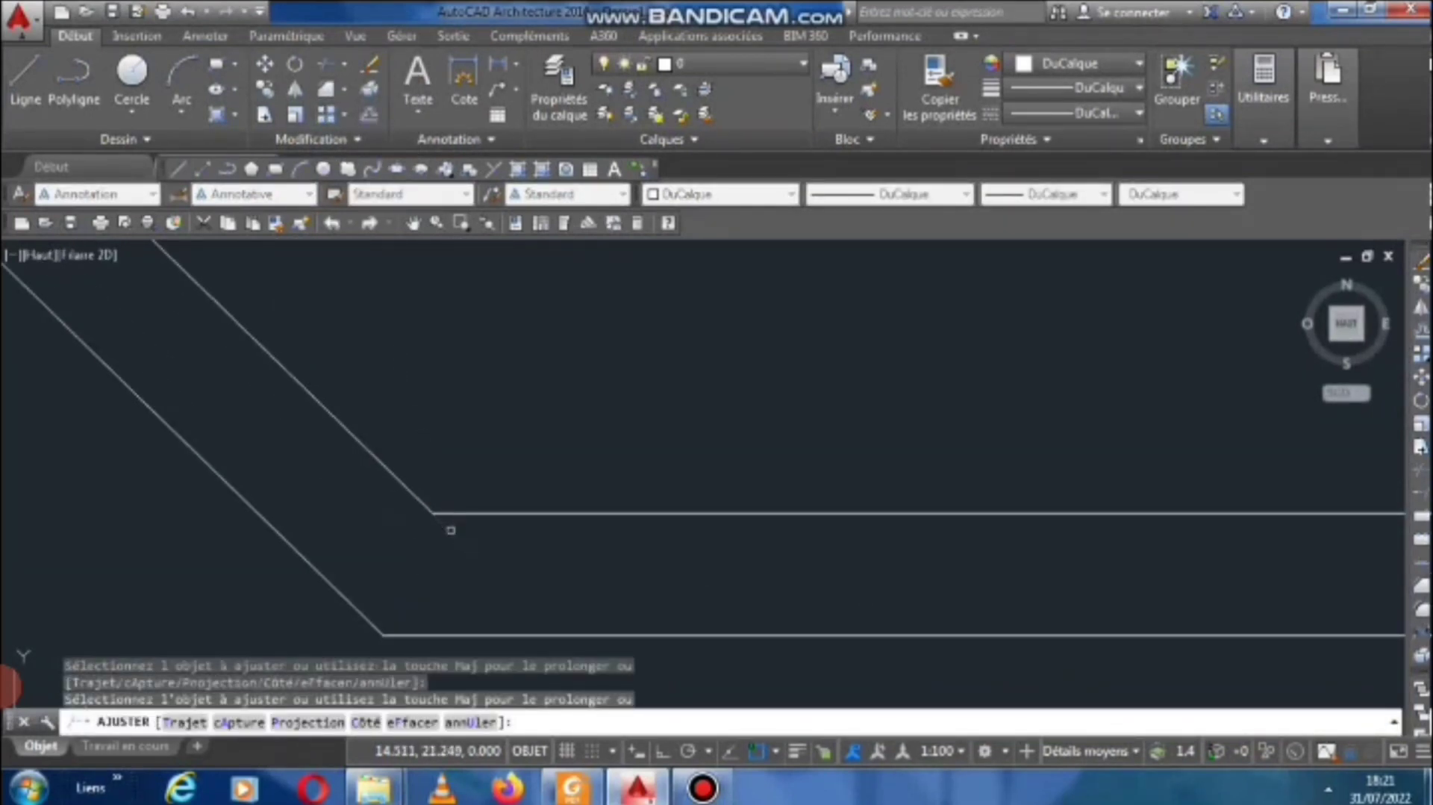
scroll(547, 580, down, 6)
middle_drag(429, 402, 467, 470)
key(Escape)
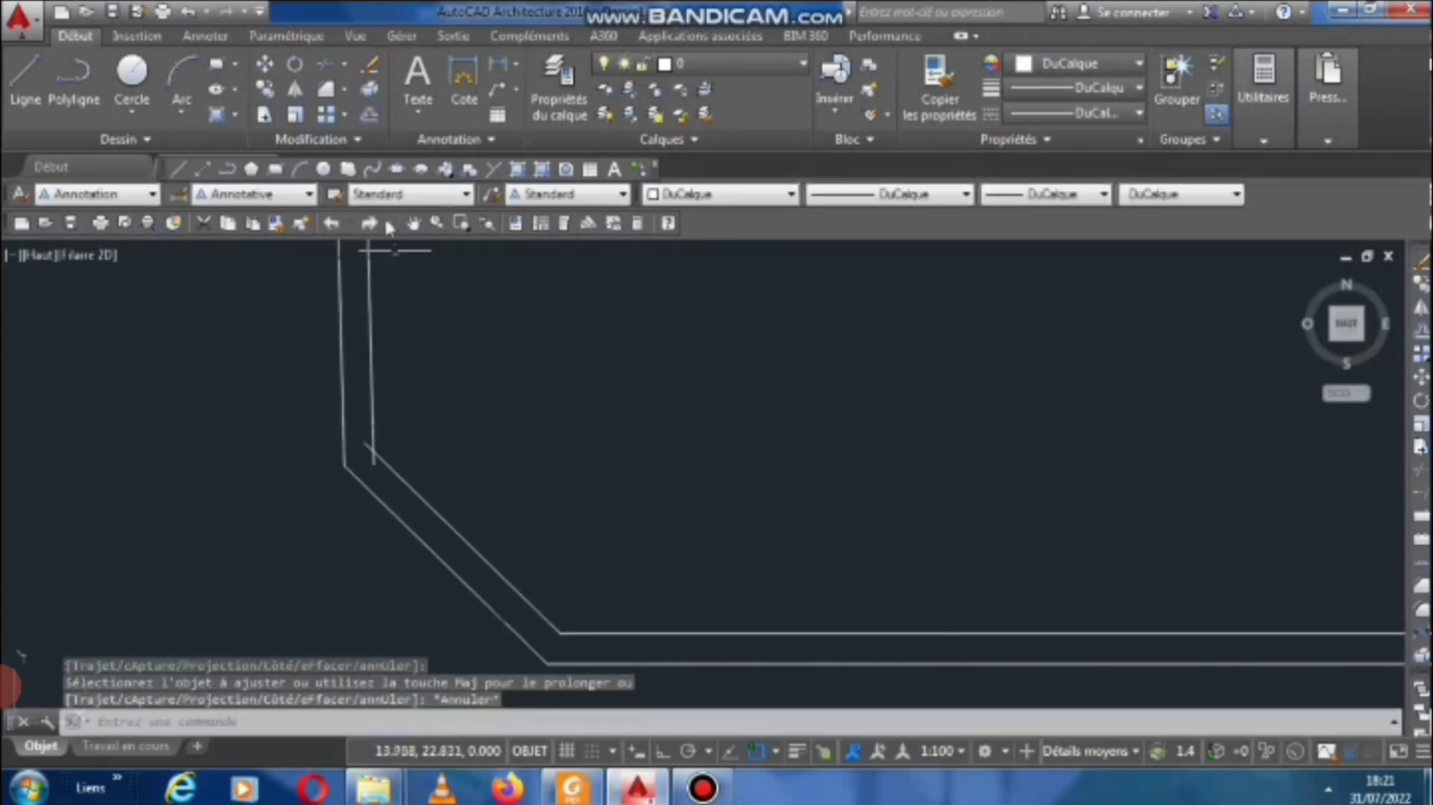
click(329, 92)
scroll(383, 439, up, 4)
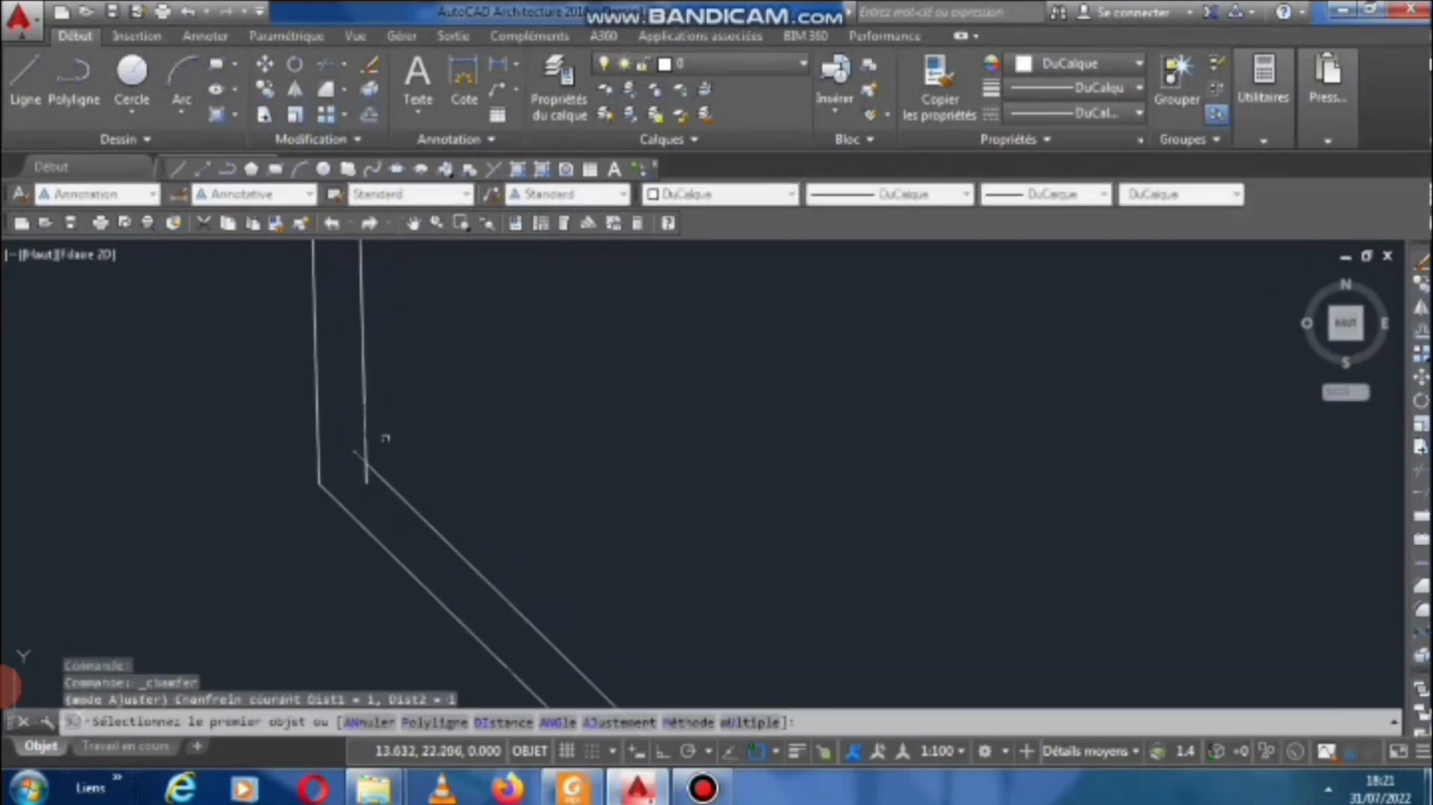
click(353, 457)
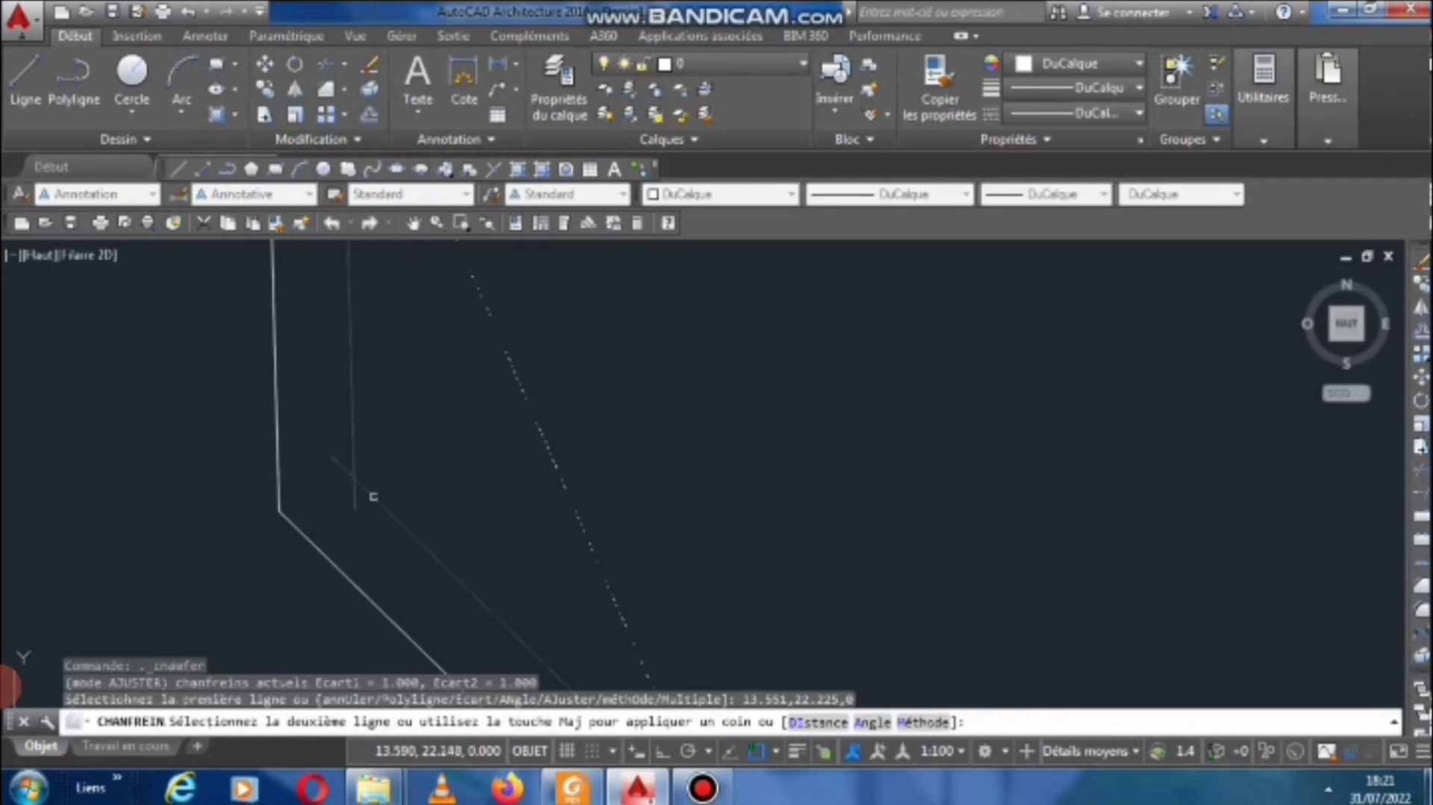
key(Escape)
Fillet the inner vertical line and the inner chamfer line with radius 0 so they meet in a sharp corner.
click(345, 89)
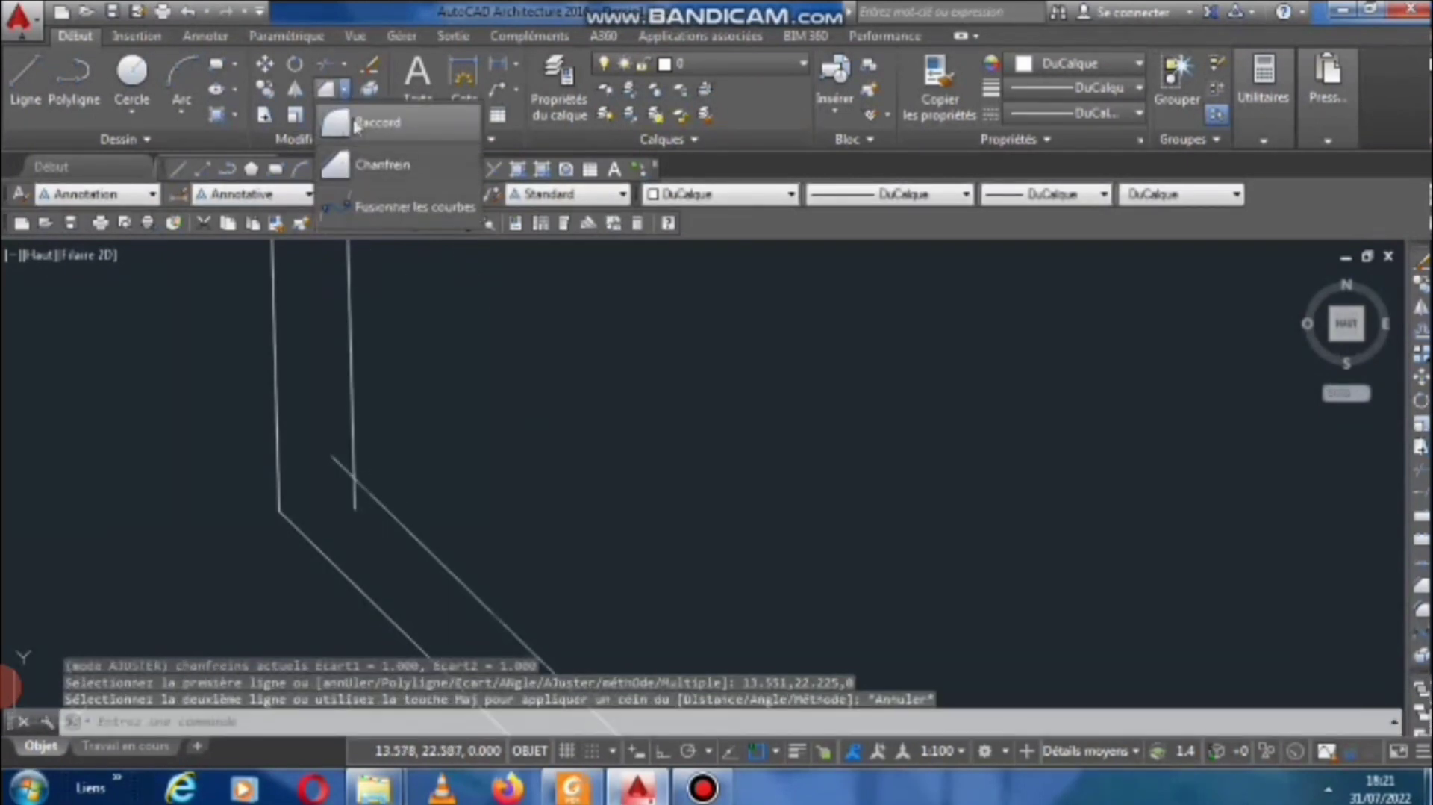
click(357, 126)
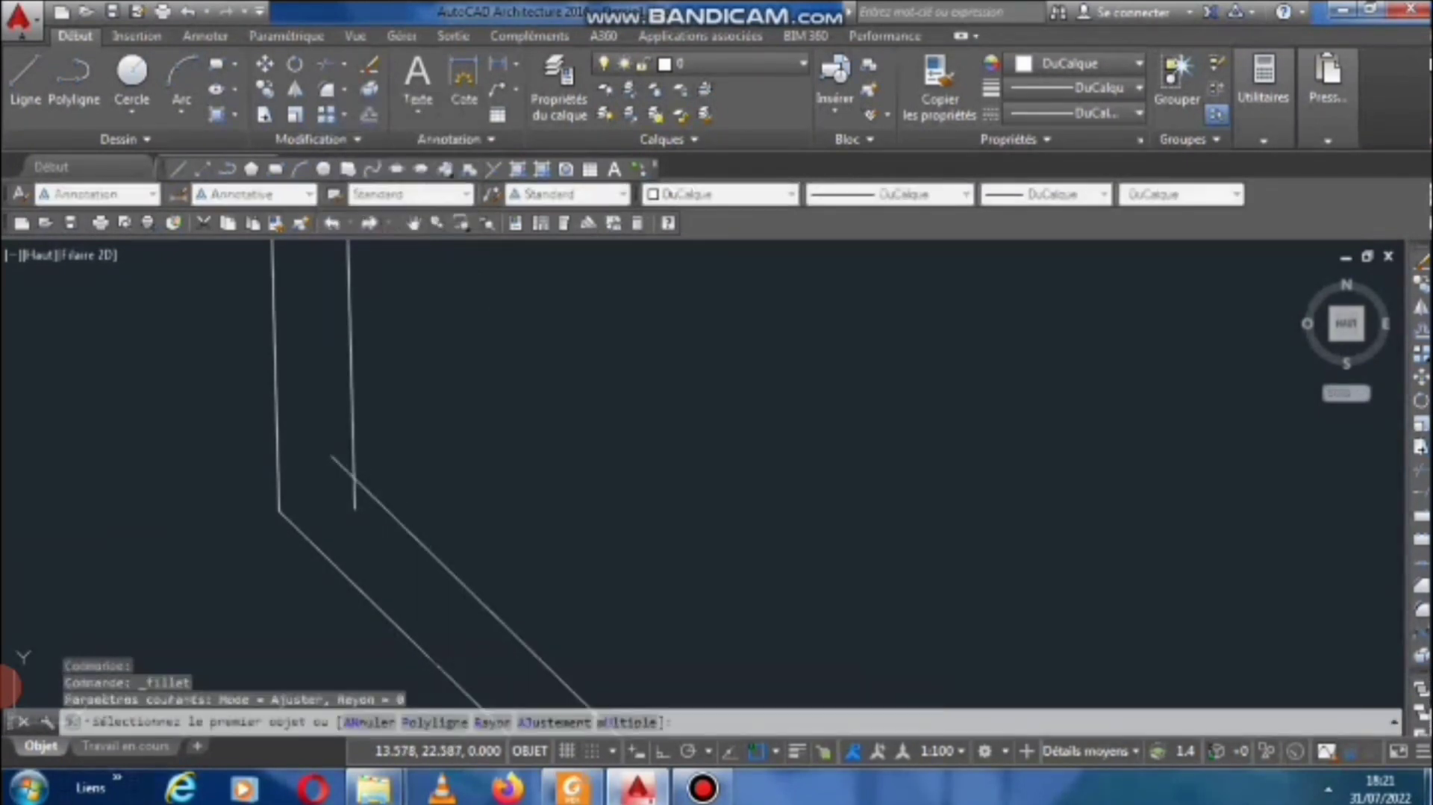
click(354, 422)
scroll(388, 488, down, 4)
click(383, 497)
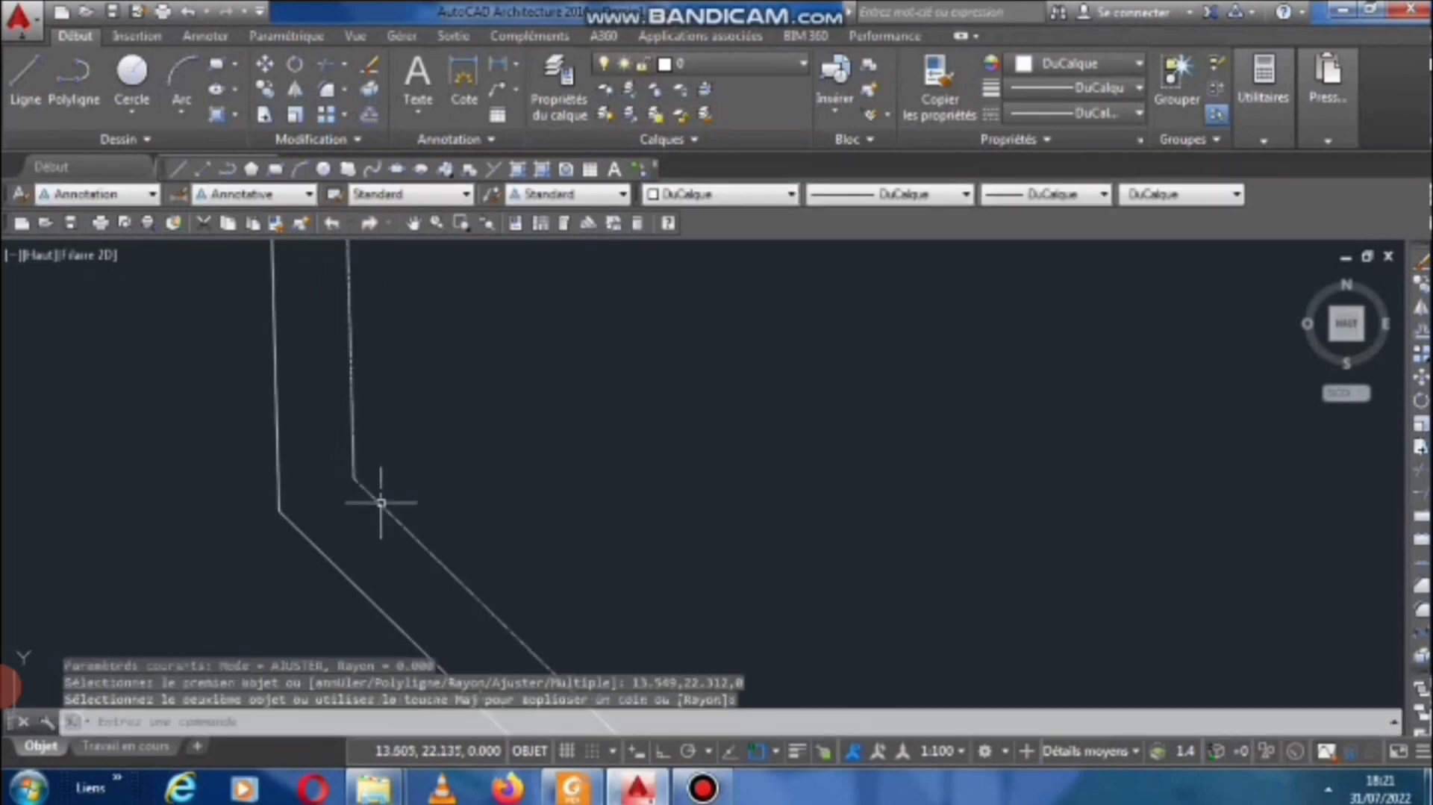
scroll(415, 471, down, 3)
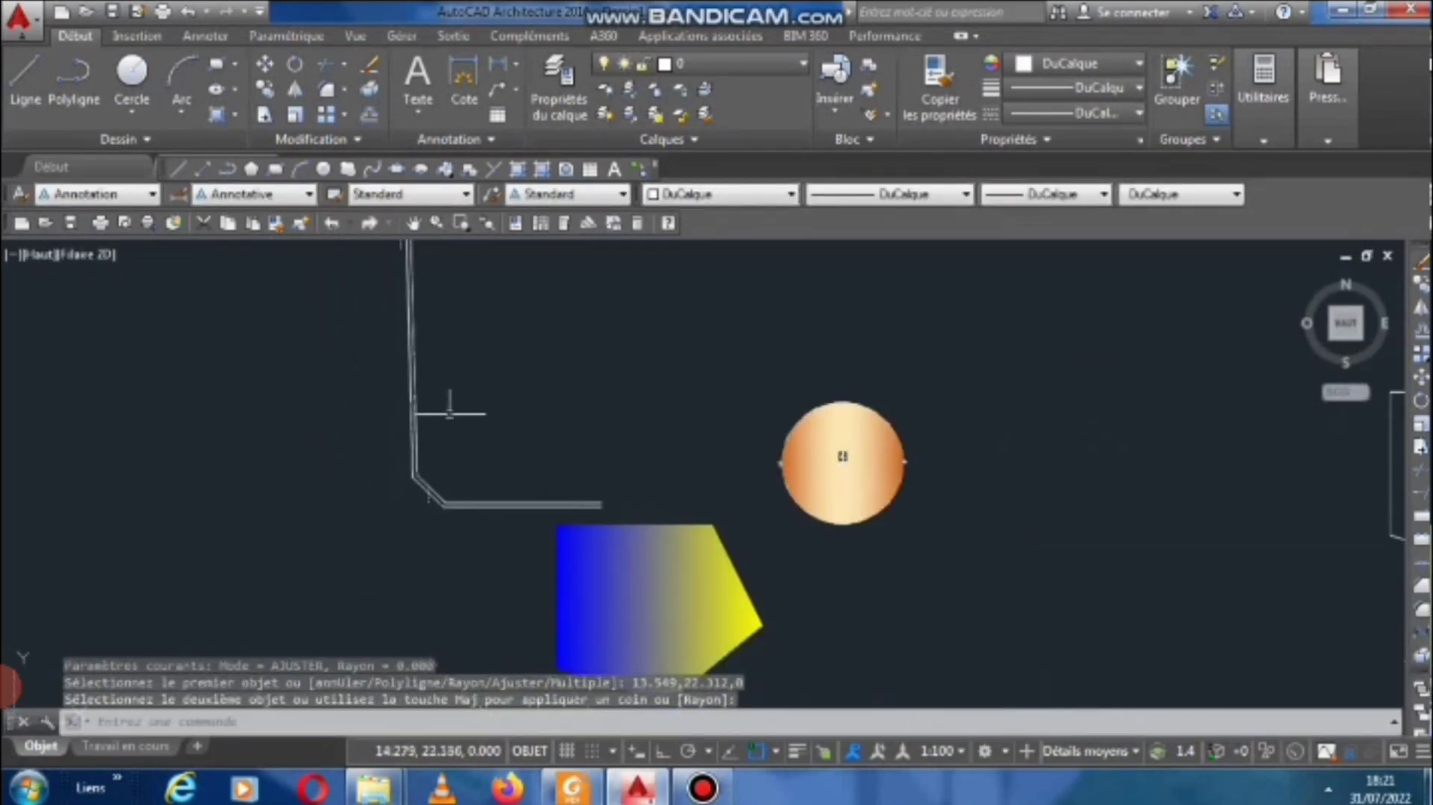
key(Escape)
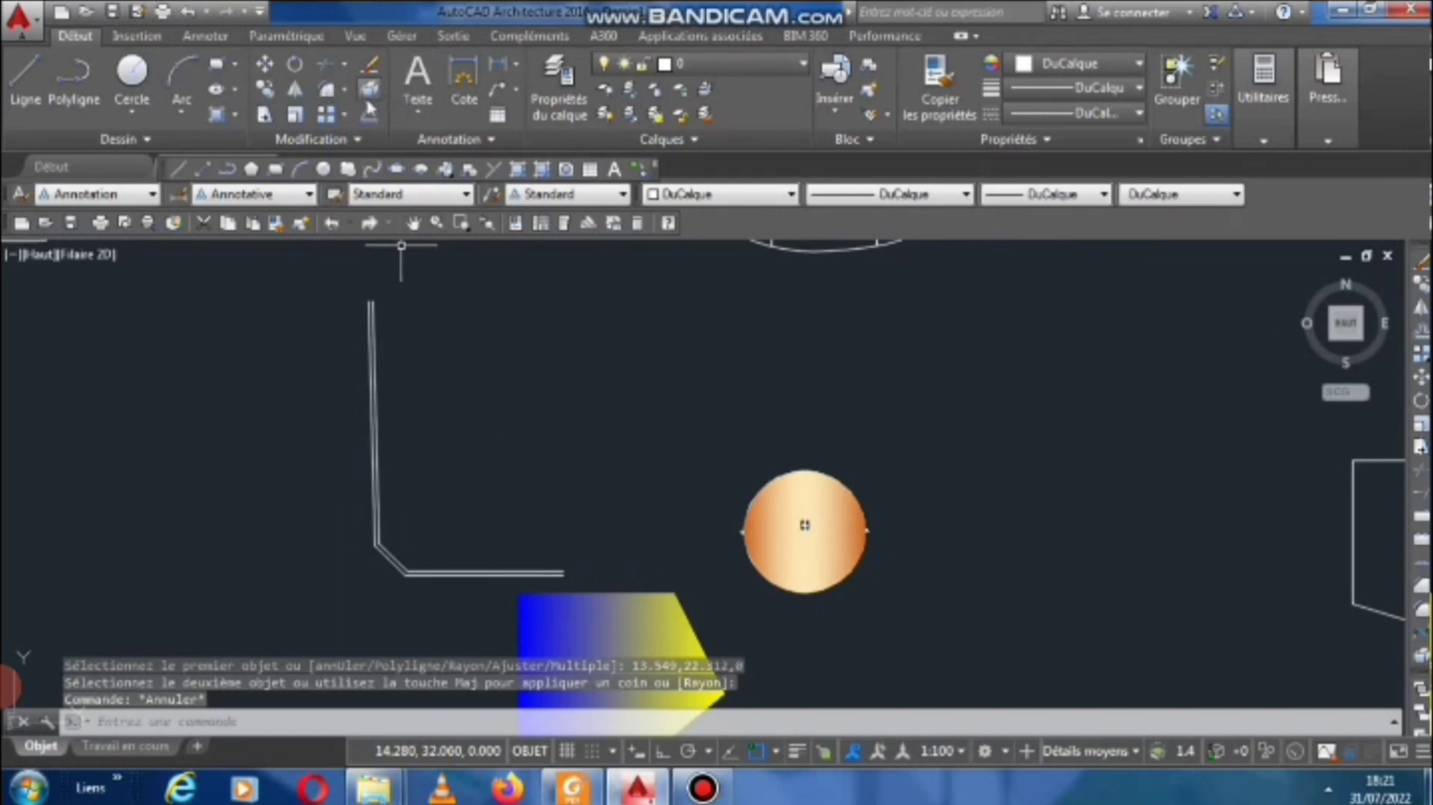
click(329, 142)
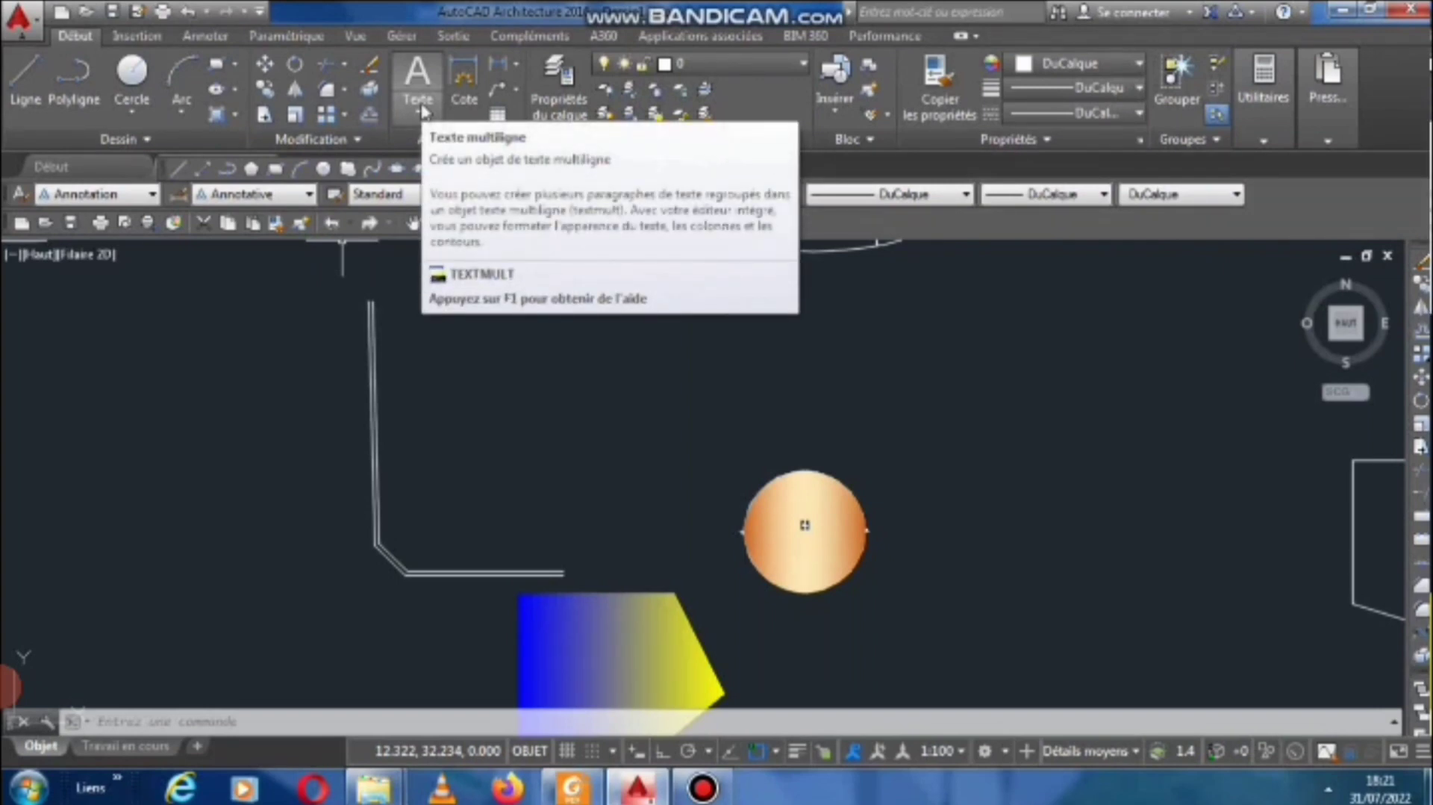
click(419, 112)
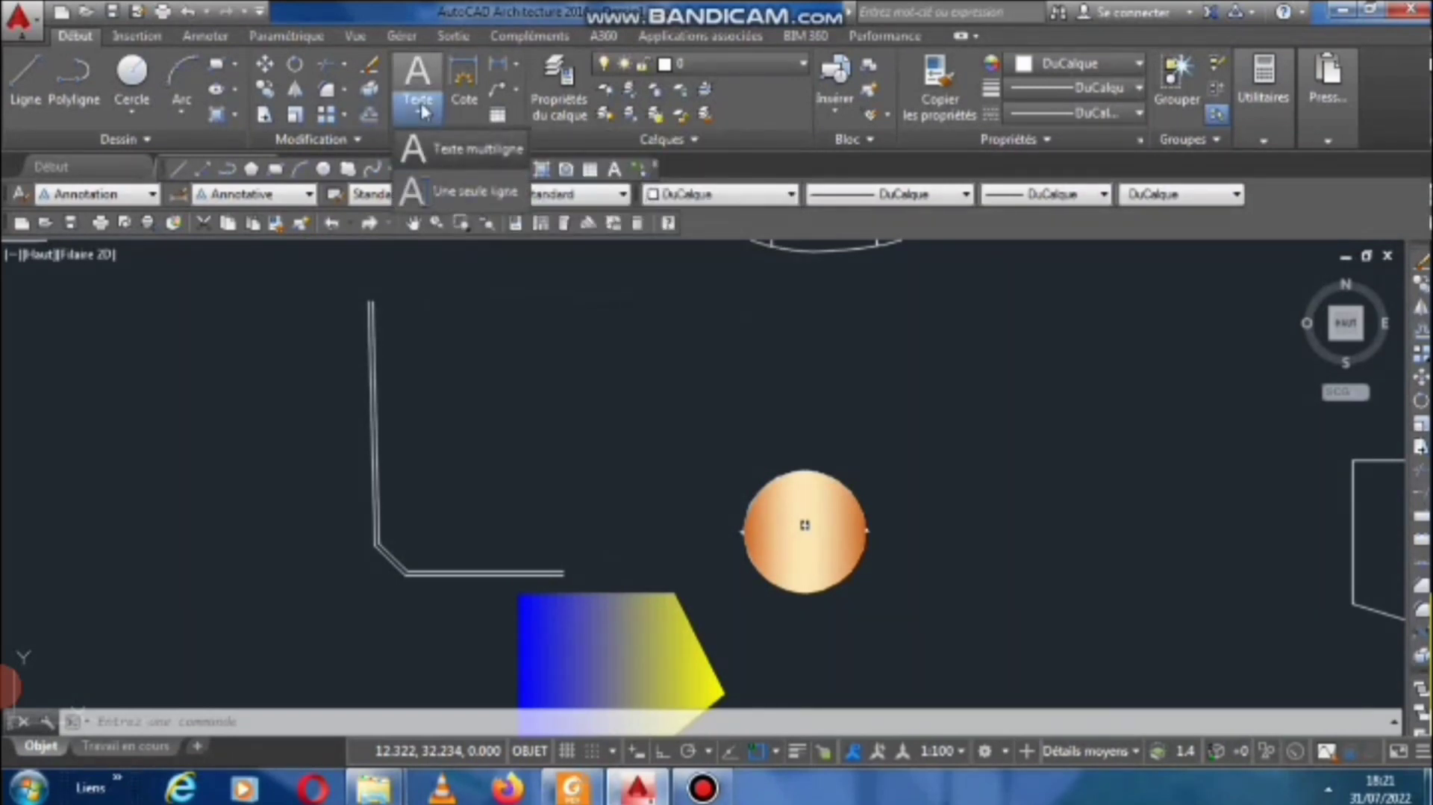
click(435, 150)
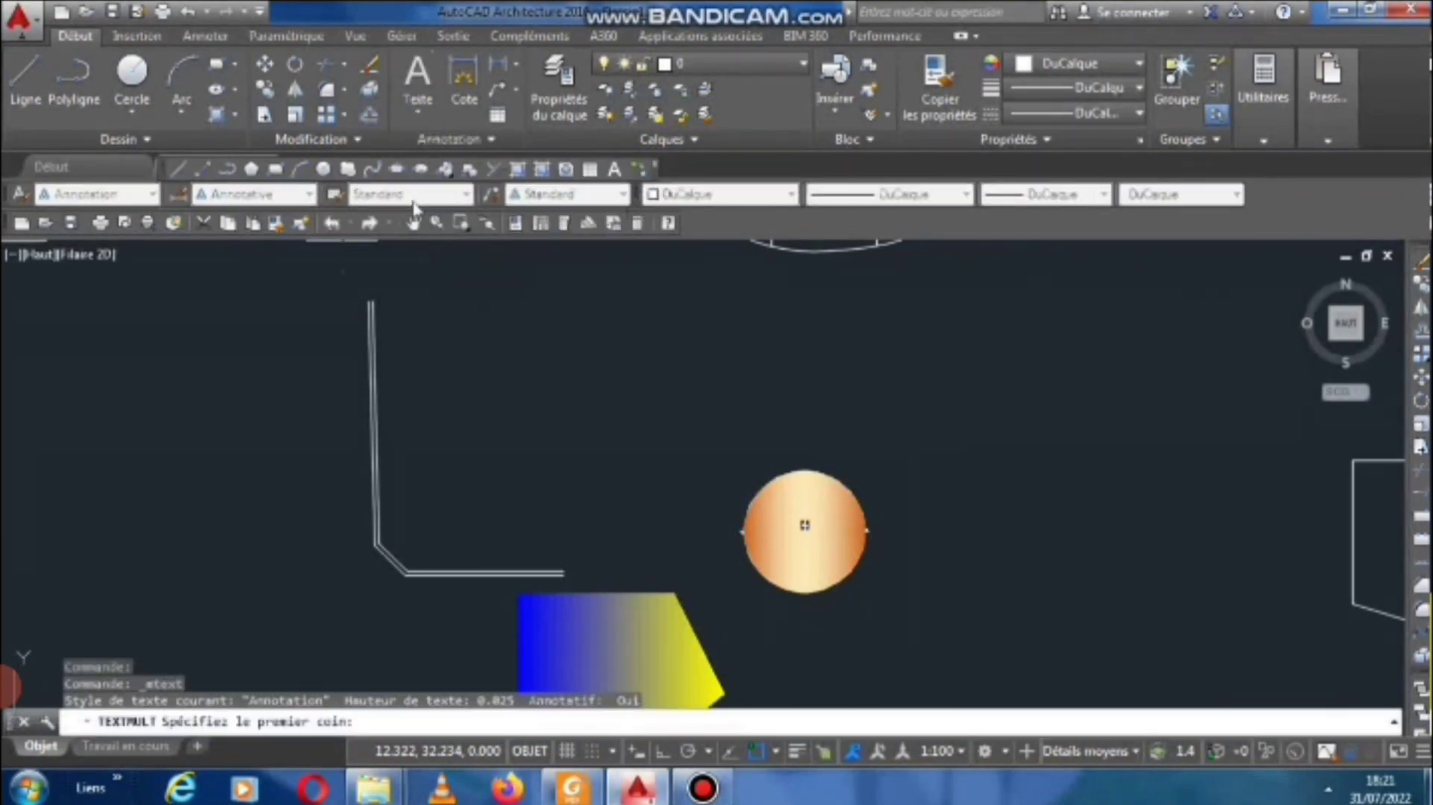
scroll(251, 405, down, 4)
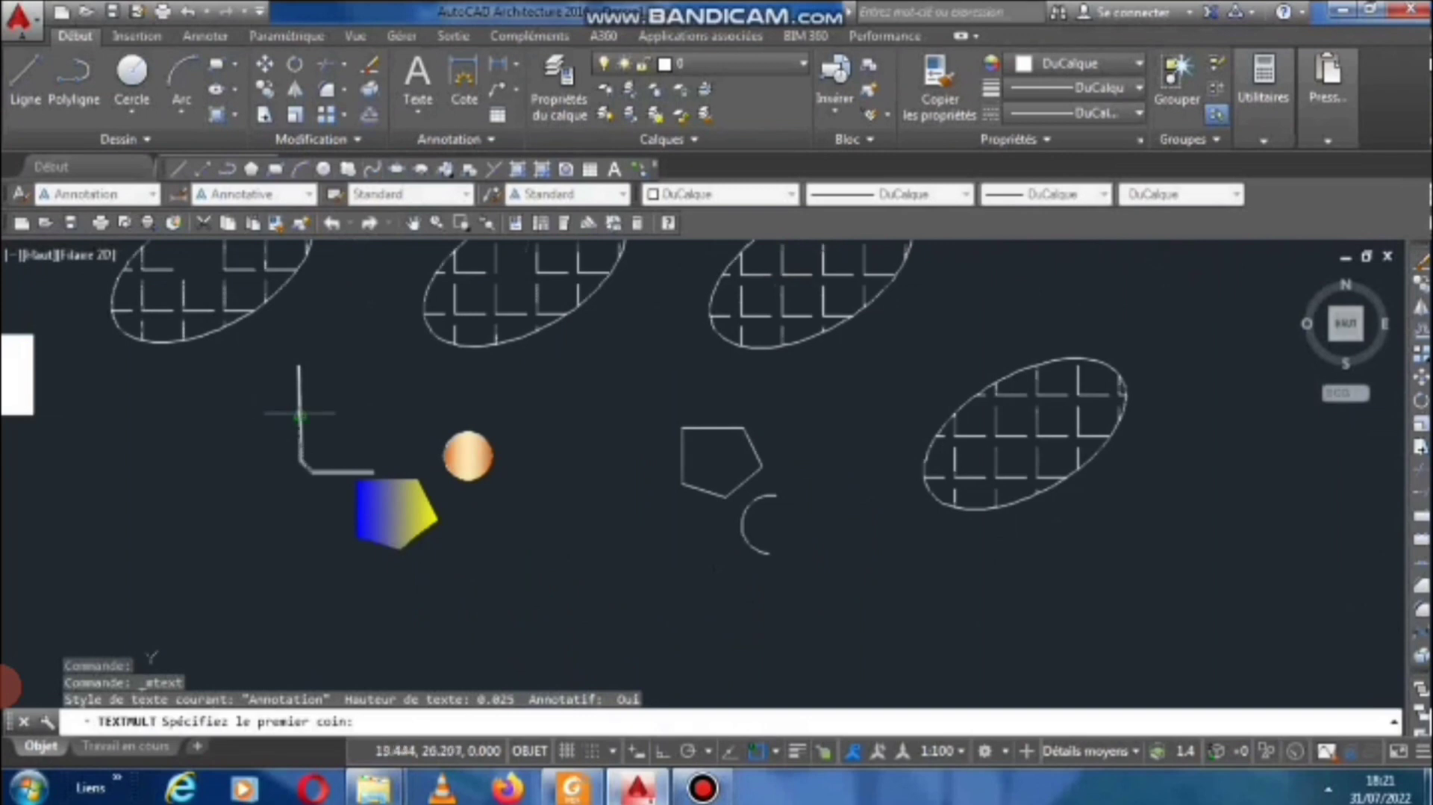
mouse_move(302, 418)
middle_down()
mouse_move(329, 396)
mouse_move(461, 369)
middle_up()
scroll(461, 369, down, 2)
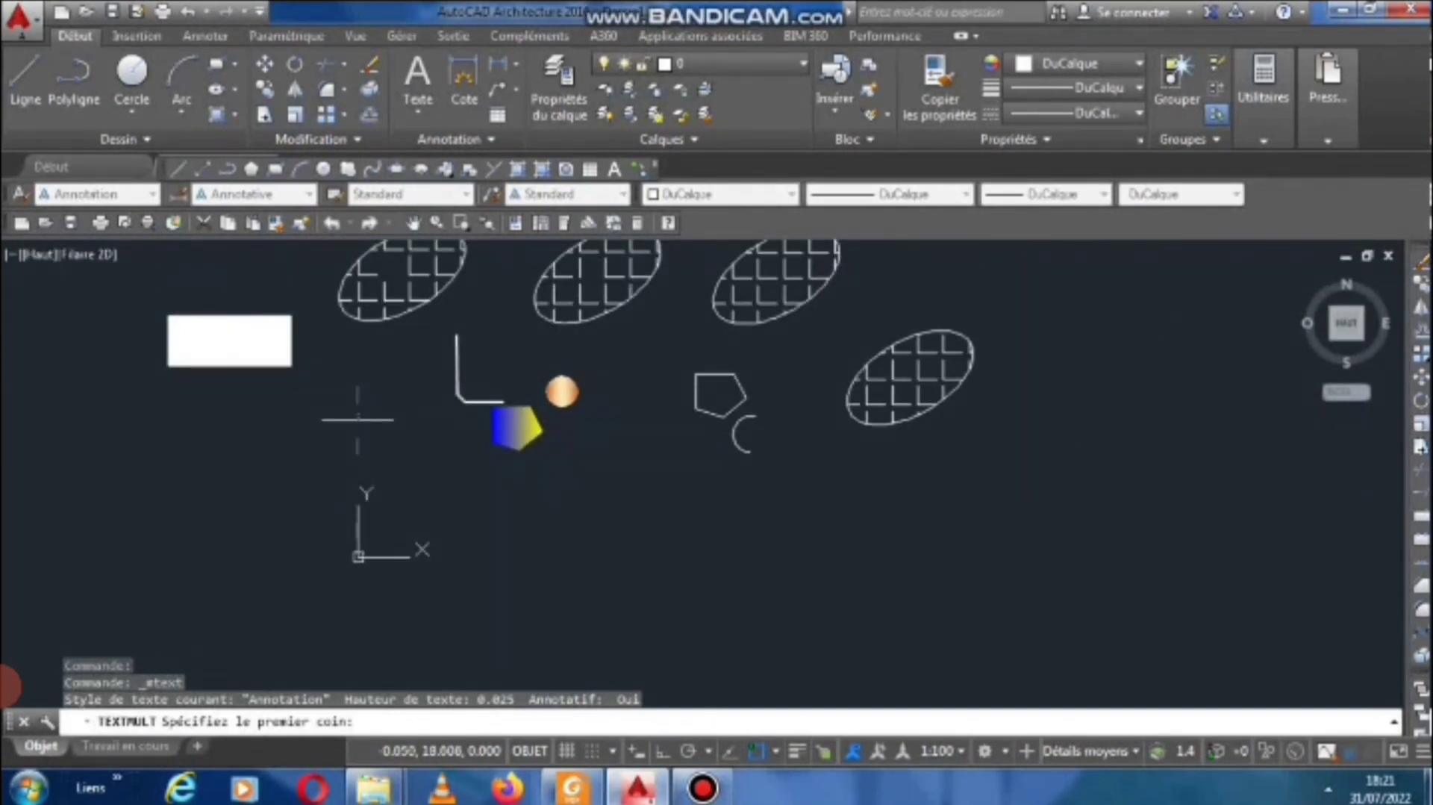
key(Escape)
key(Escape)
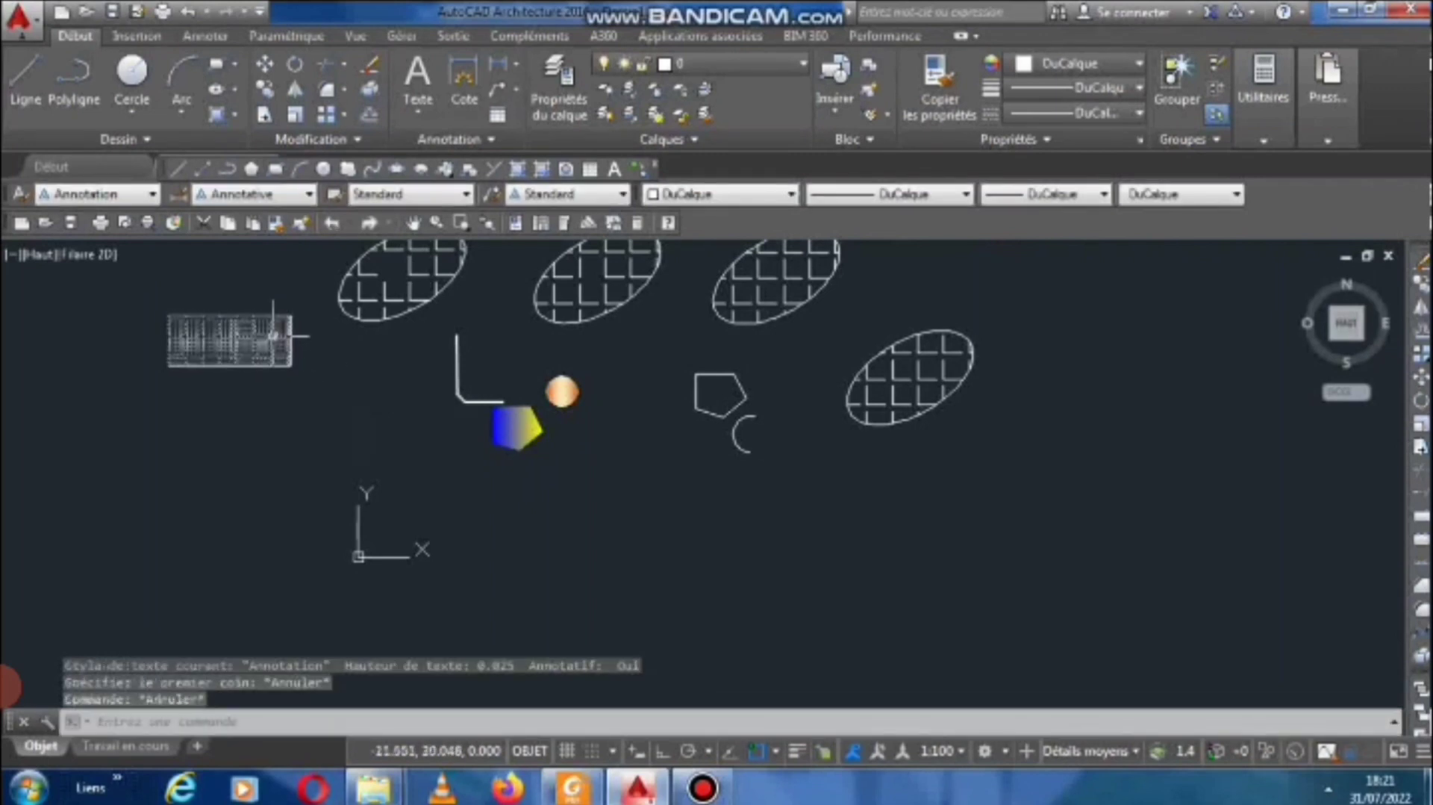
Erase the solid hatch inside the rectangle, keeping its outline.
click(267, 343)
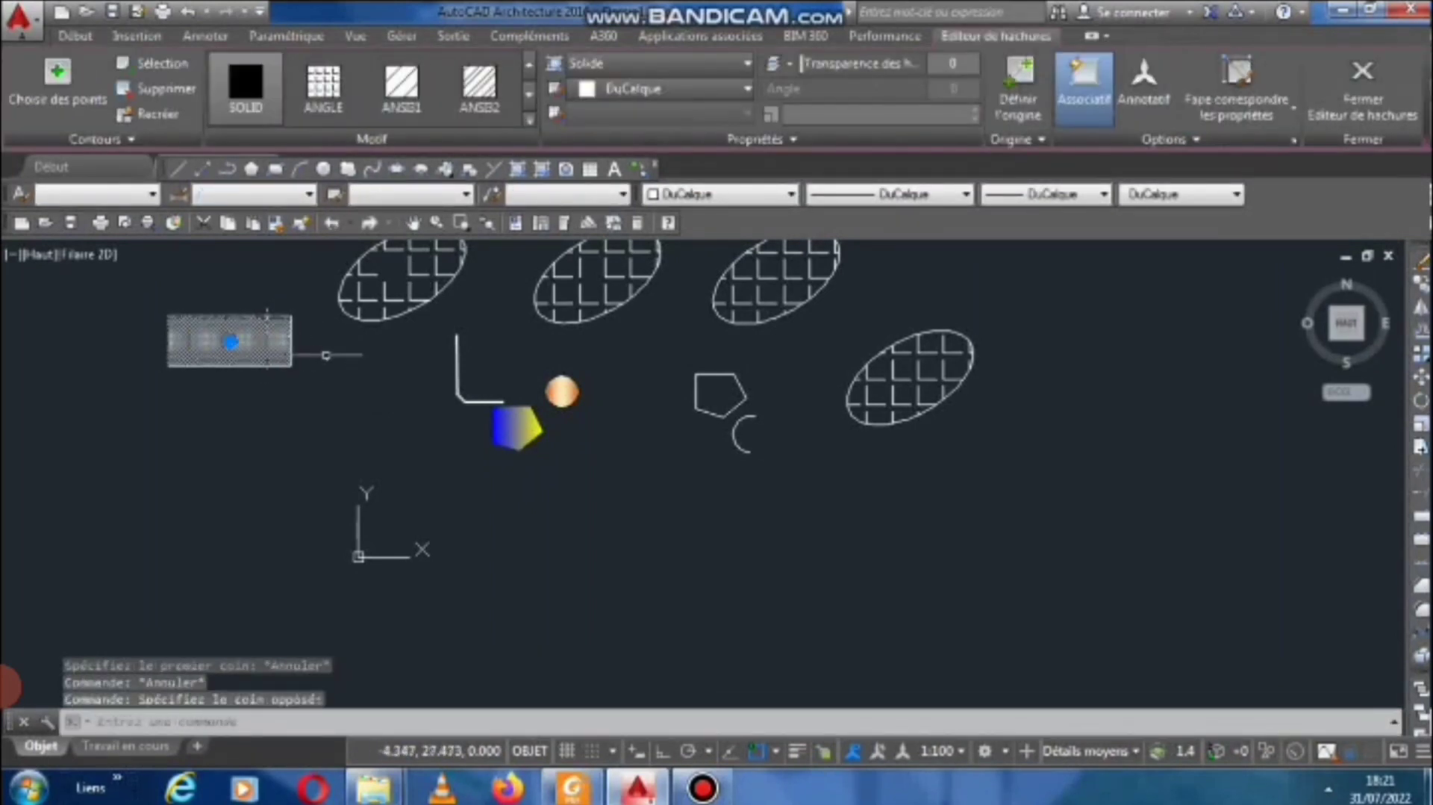
click(74, 35)
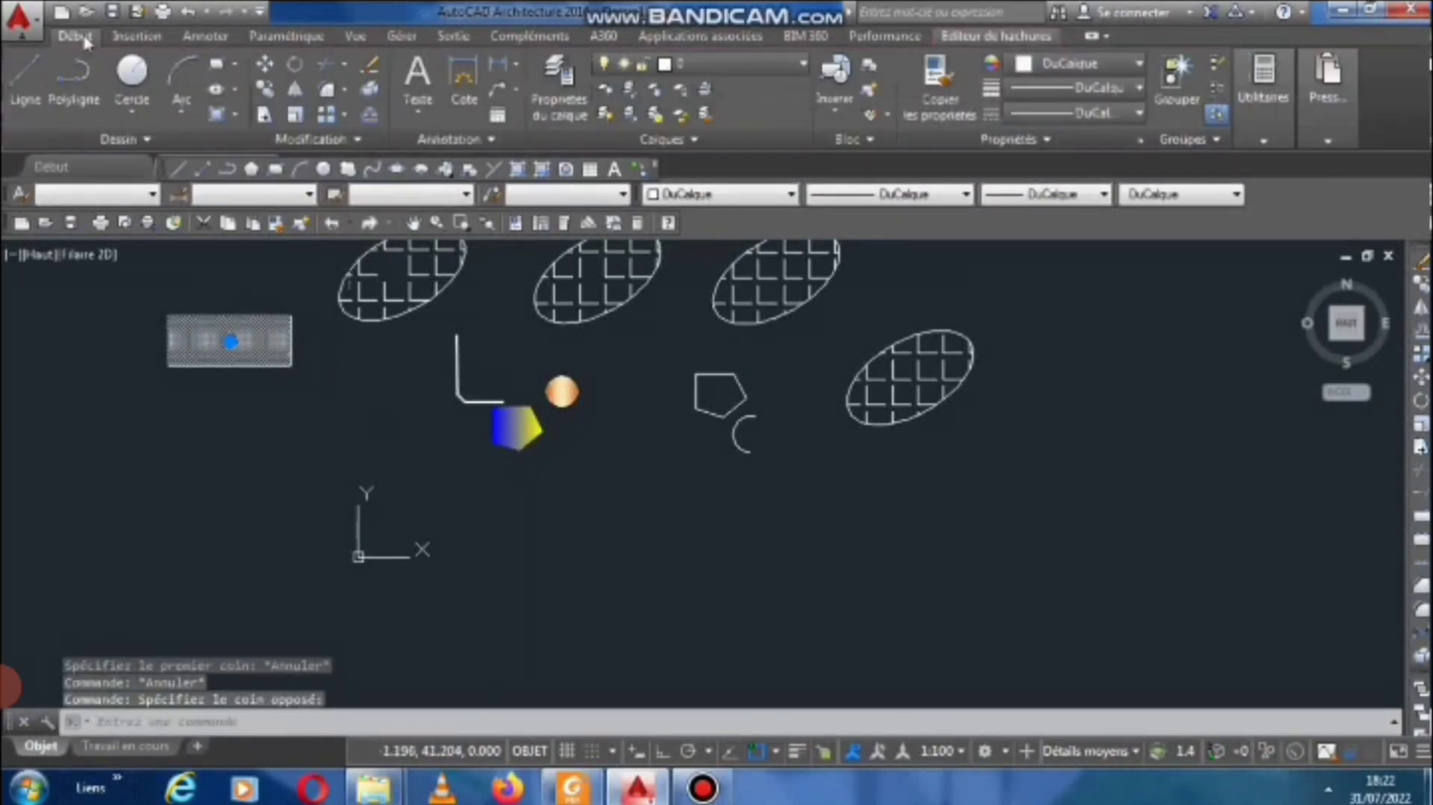
click(370, 67)
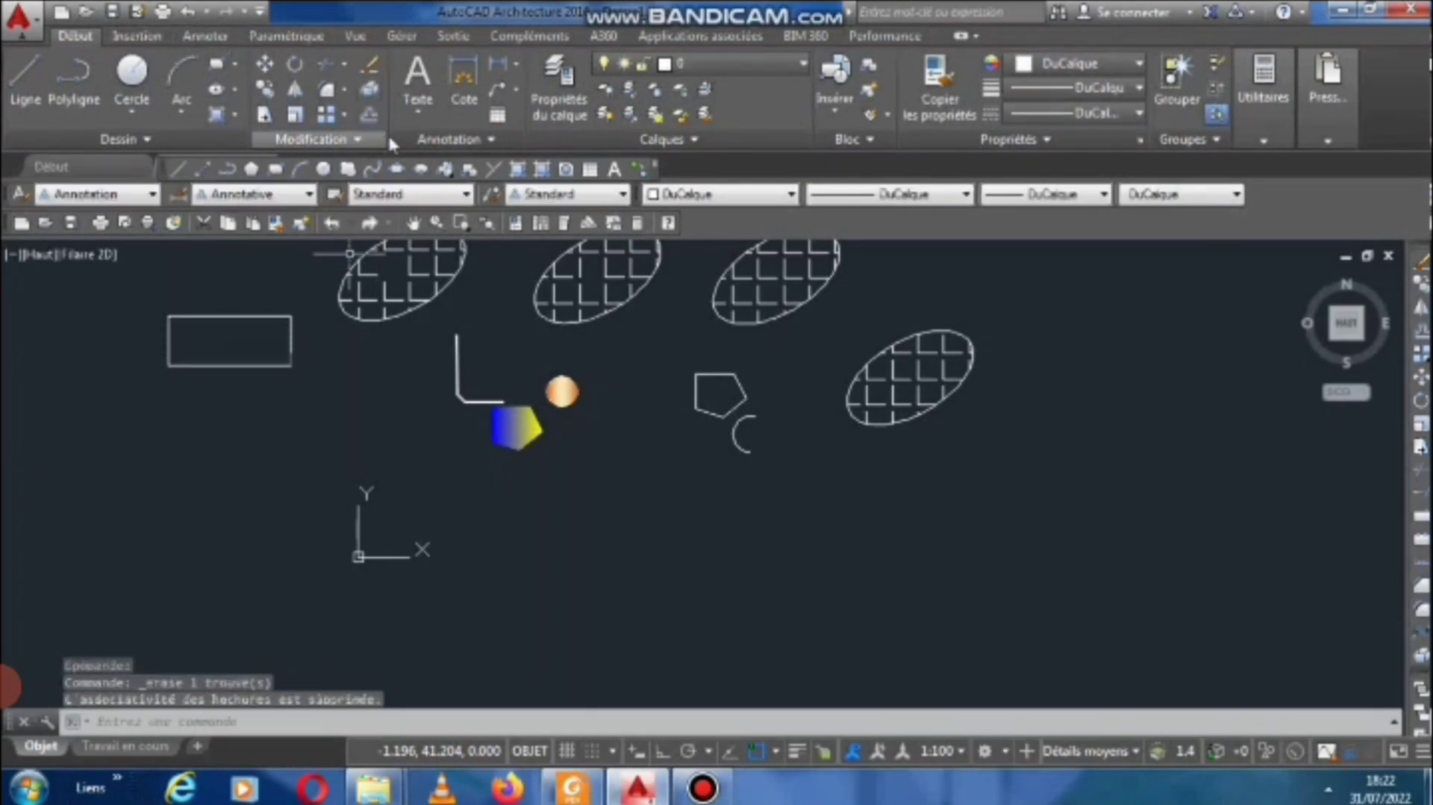
Start a multiline text and define its text area inside the rectangle, from near the upper-left corner to near the lower-right corner.
click(418, 112)
click(432, 144)
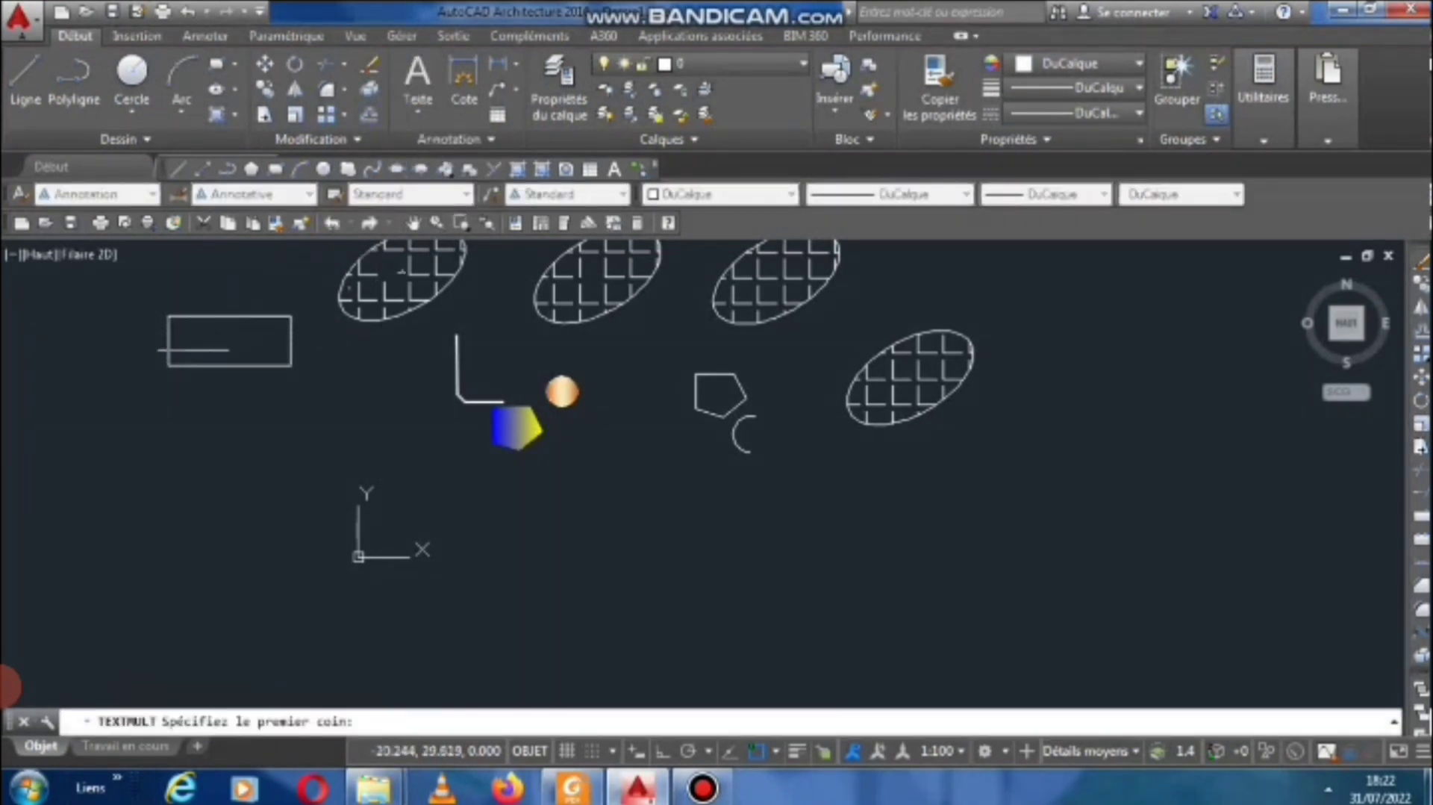
scroll(195, 341, up, 5)
mouse_move(192, 346)
middle_down()
mouse_move(224, 355)
mouse_move(310, 446)
middle_up()
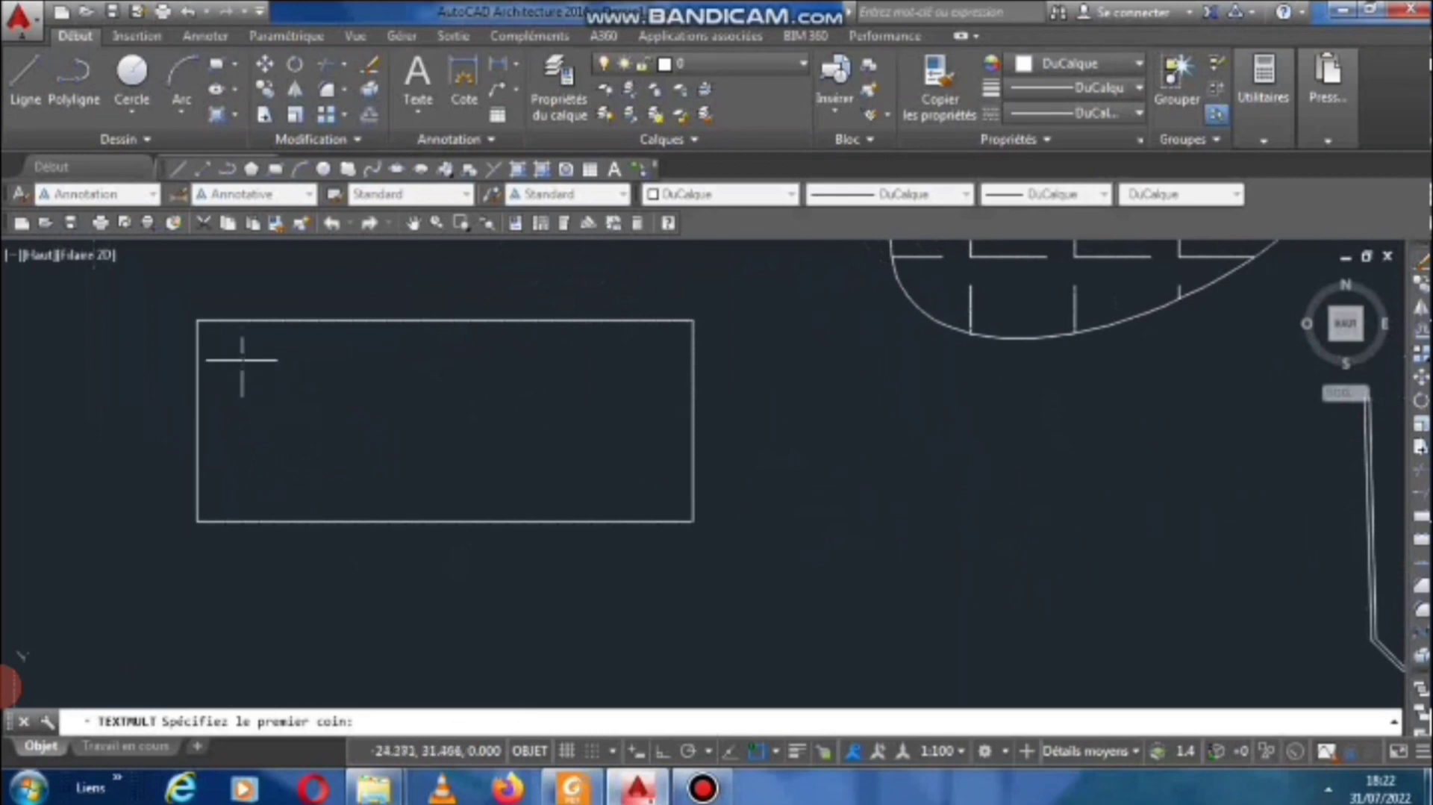
click(241, 360)
click(627, 463)
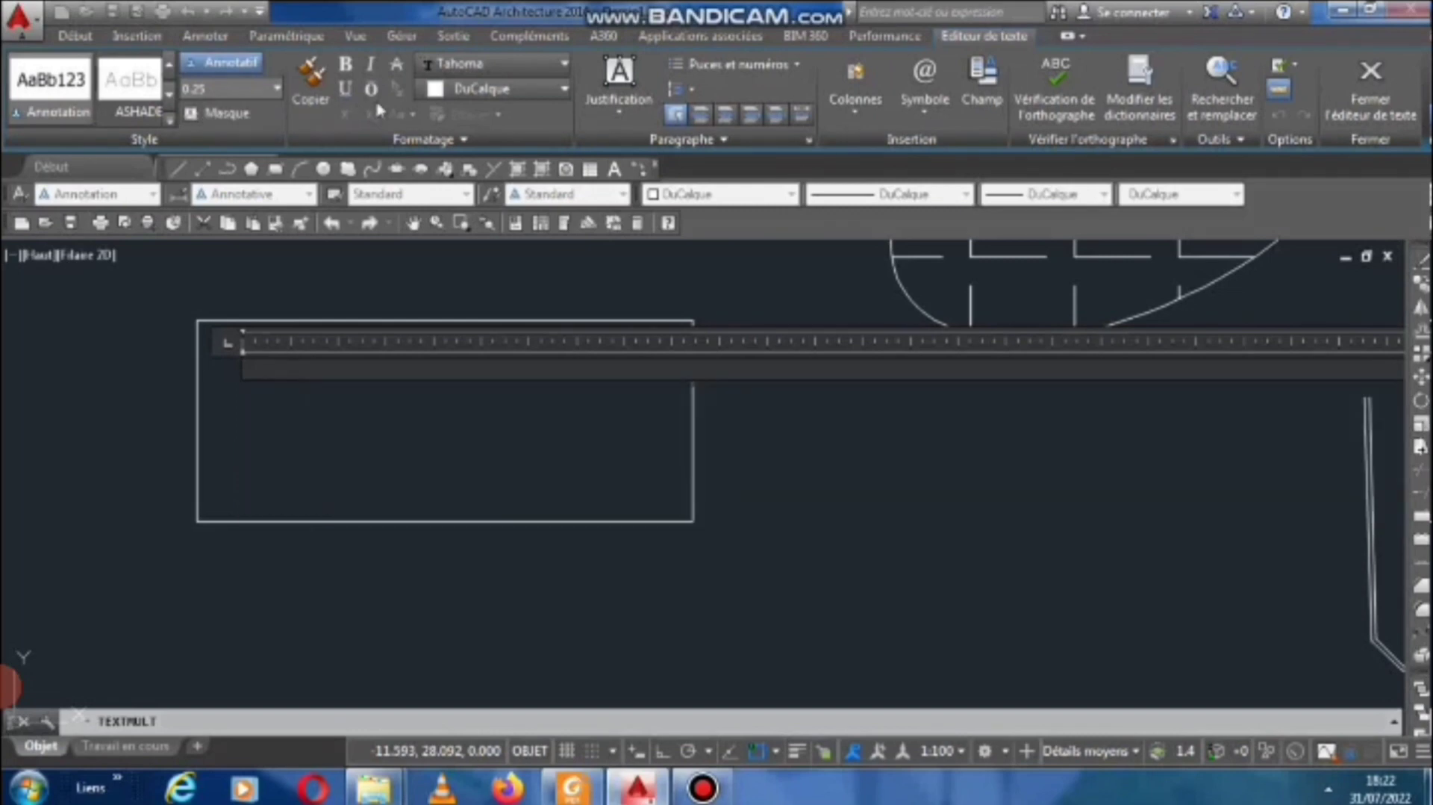
Look through the fonts, text colours and insertable symbols offered for the multiline text.
click(483, 65)
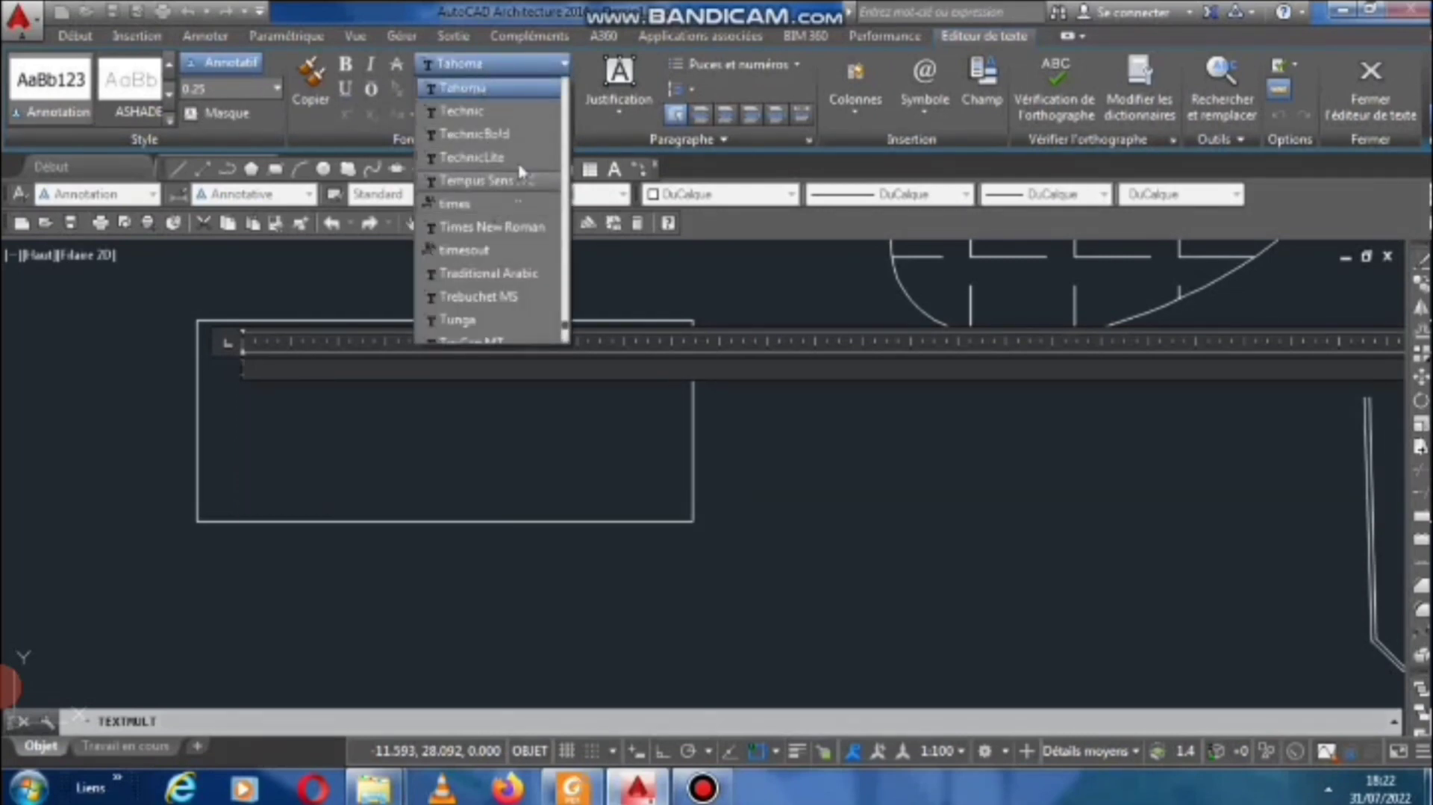
click(530, 66)
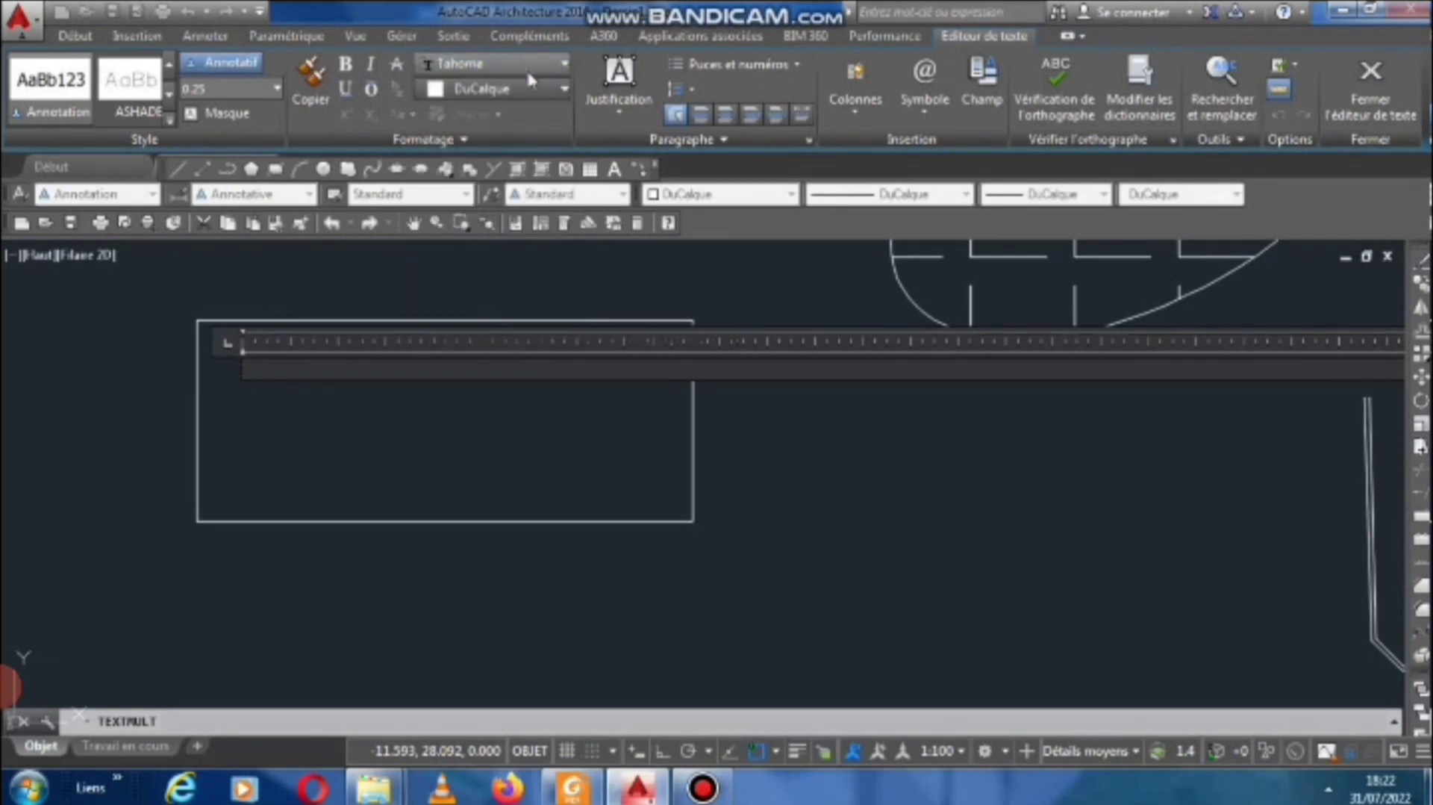
click(532, 89)
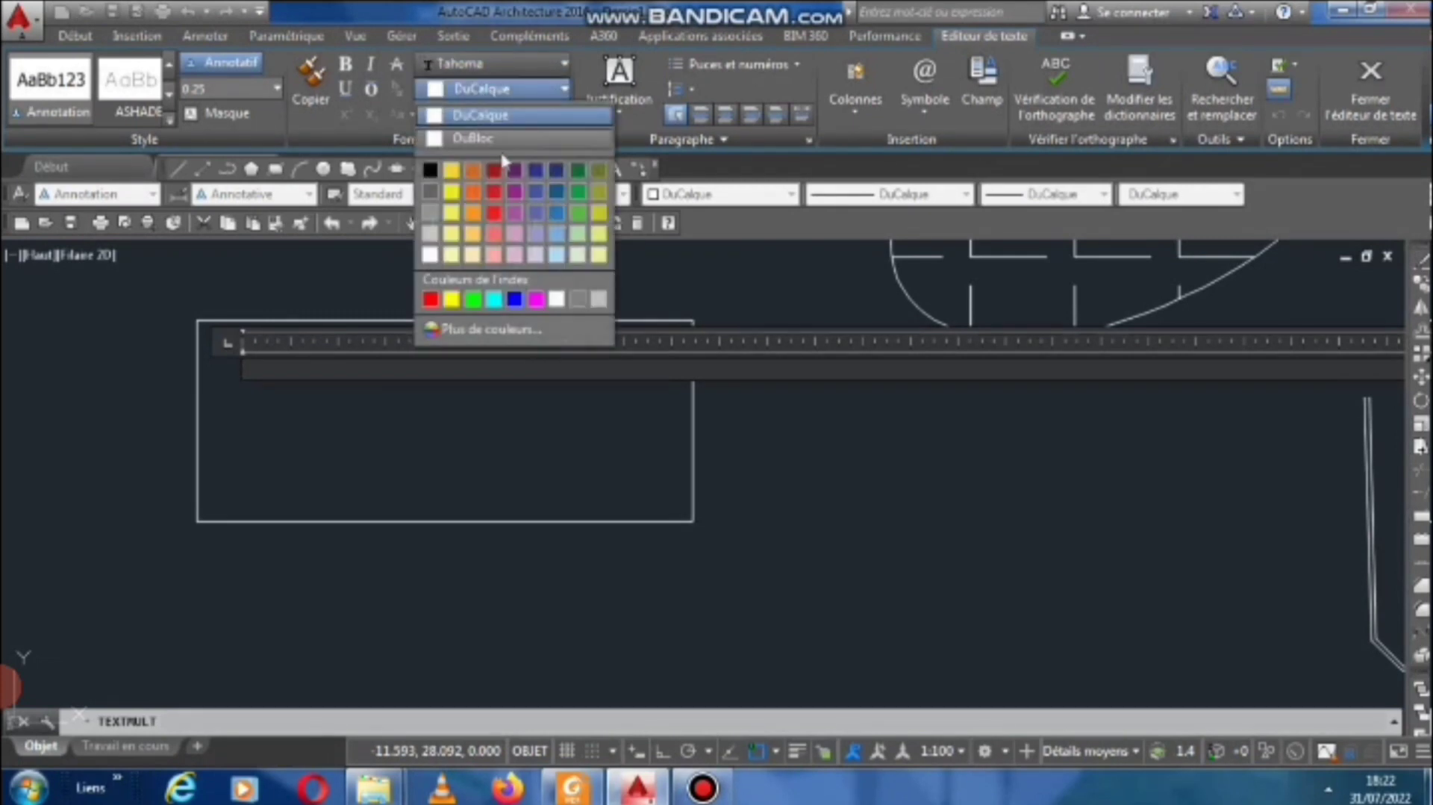
click(499, 93)
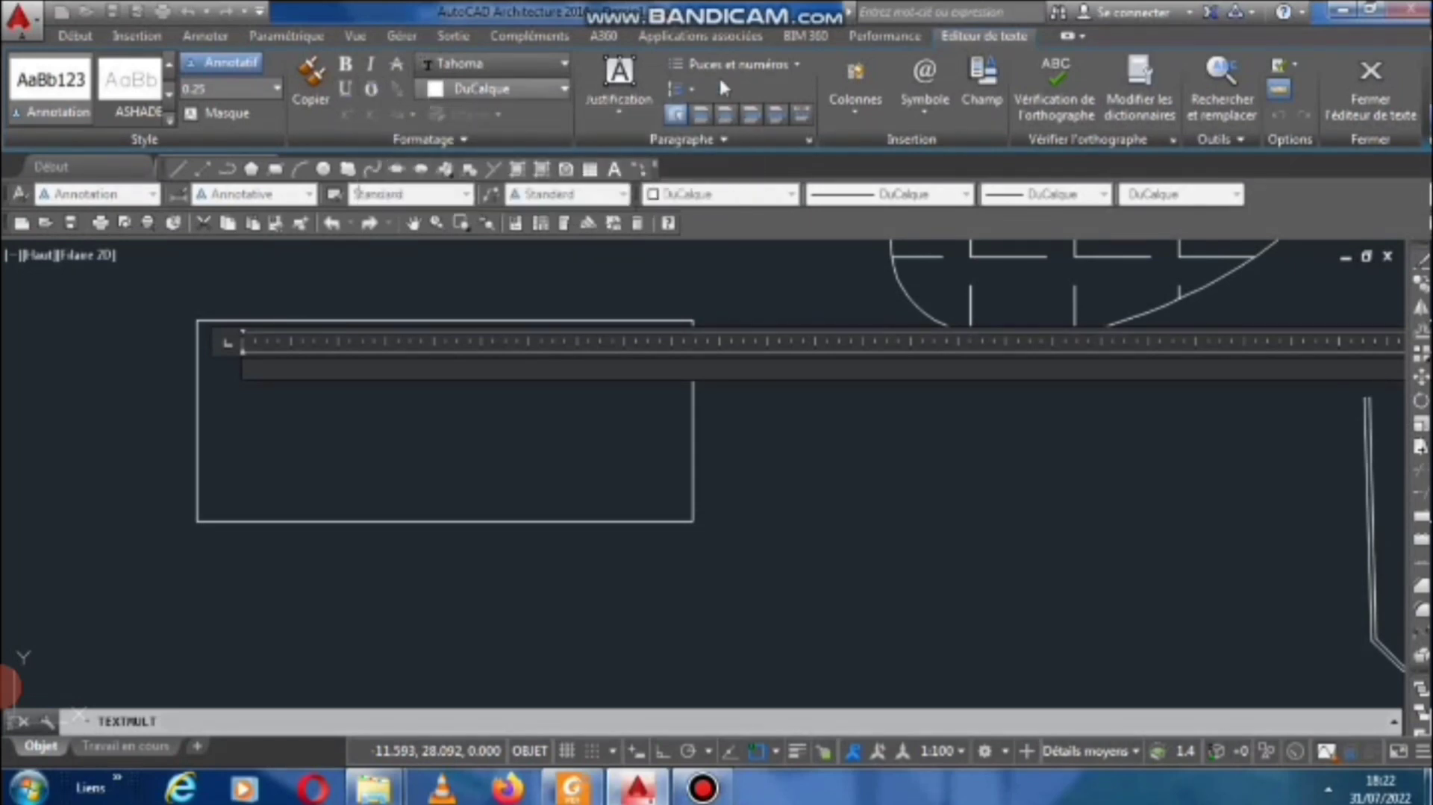
click(917, 104)
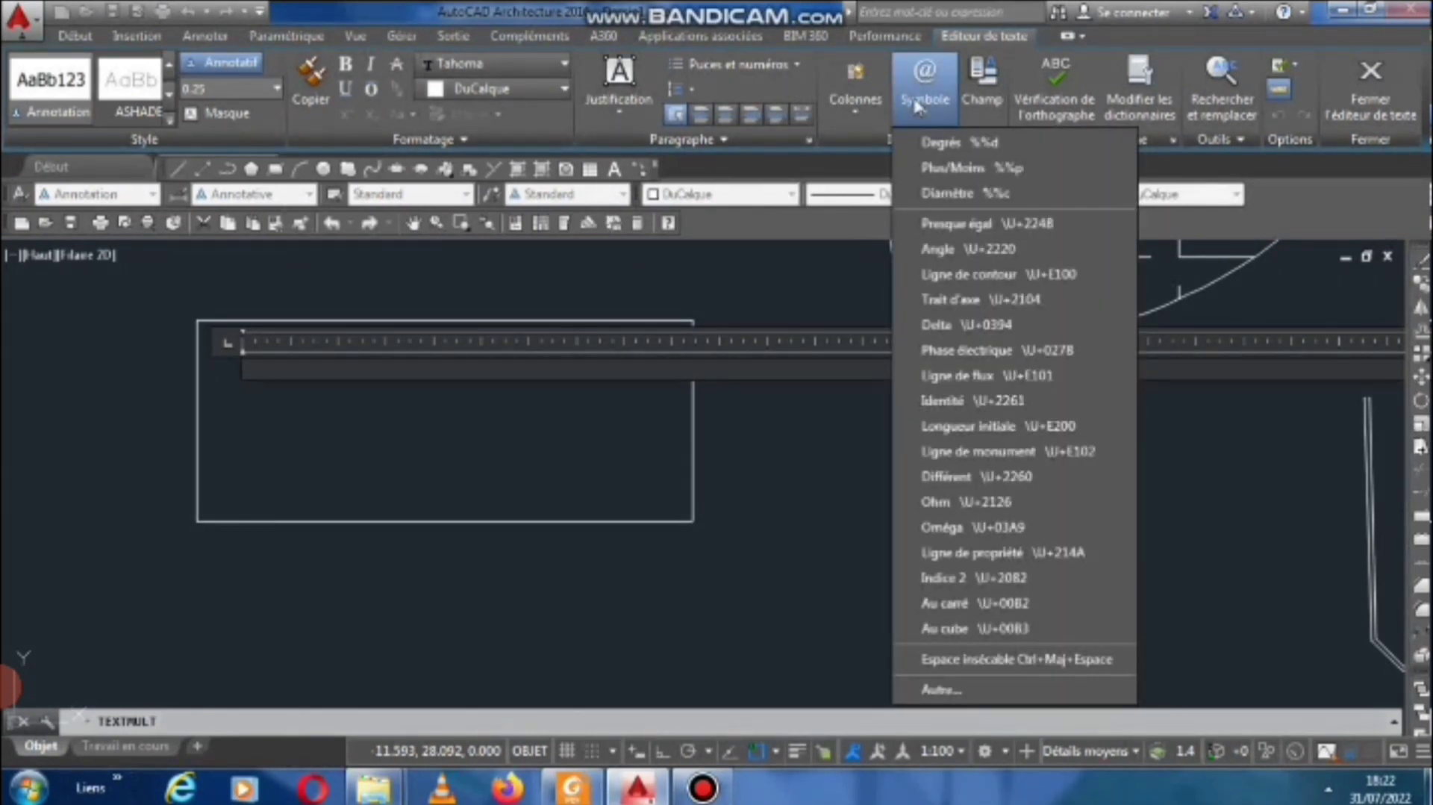
click(917, 105)
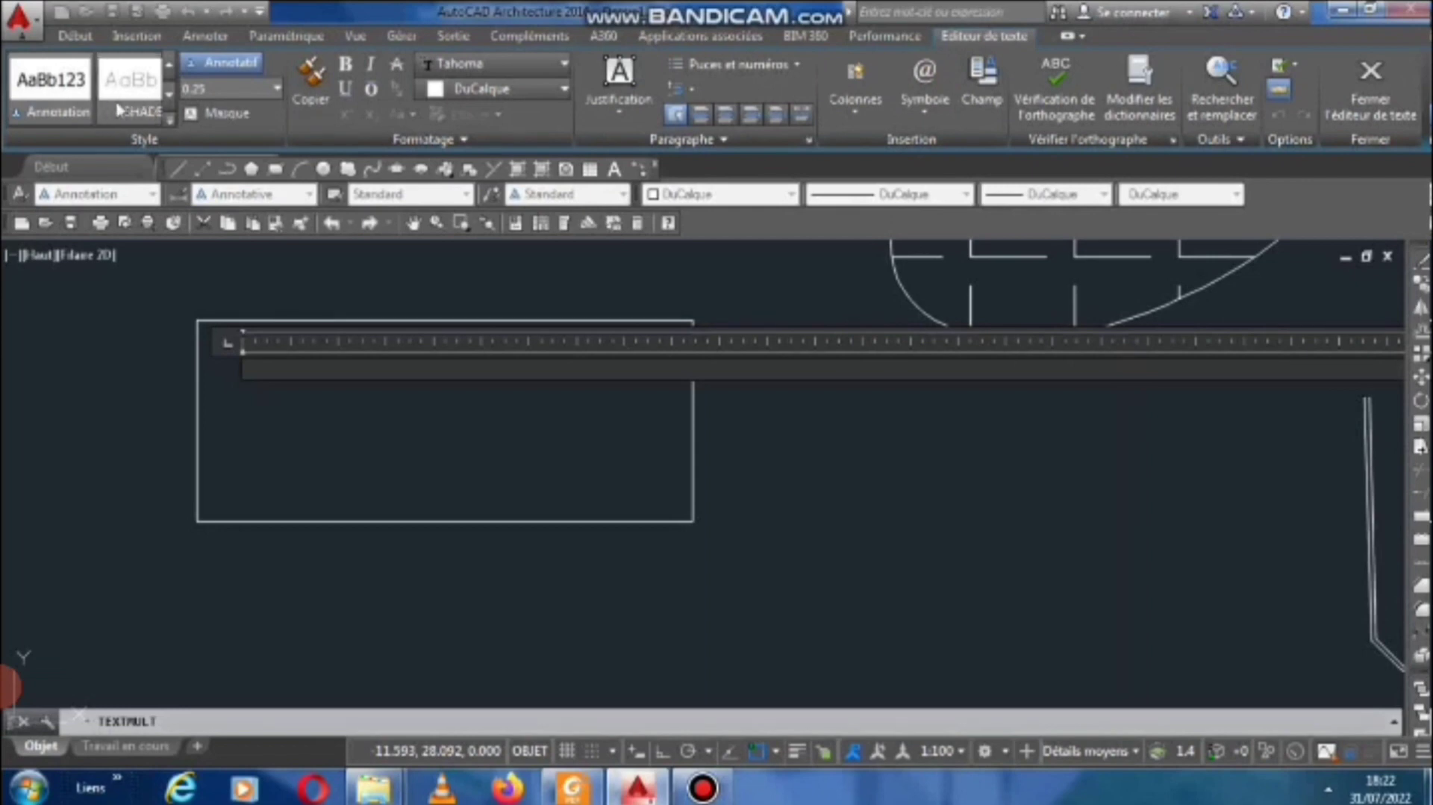
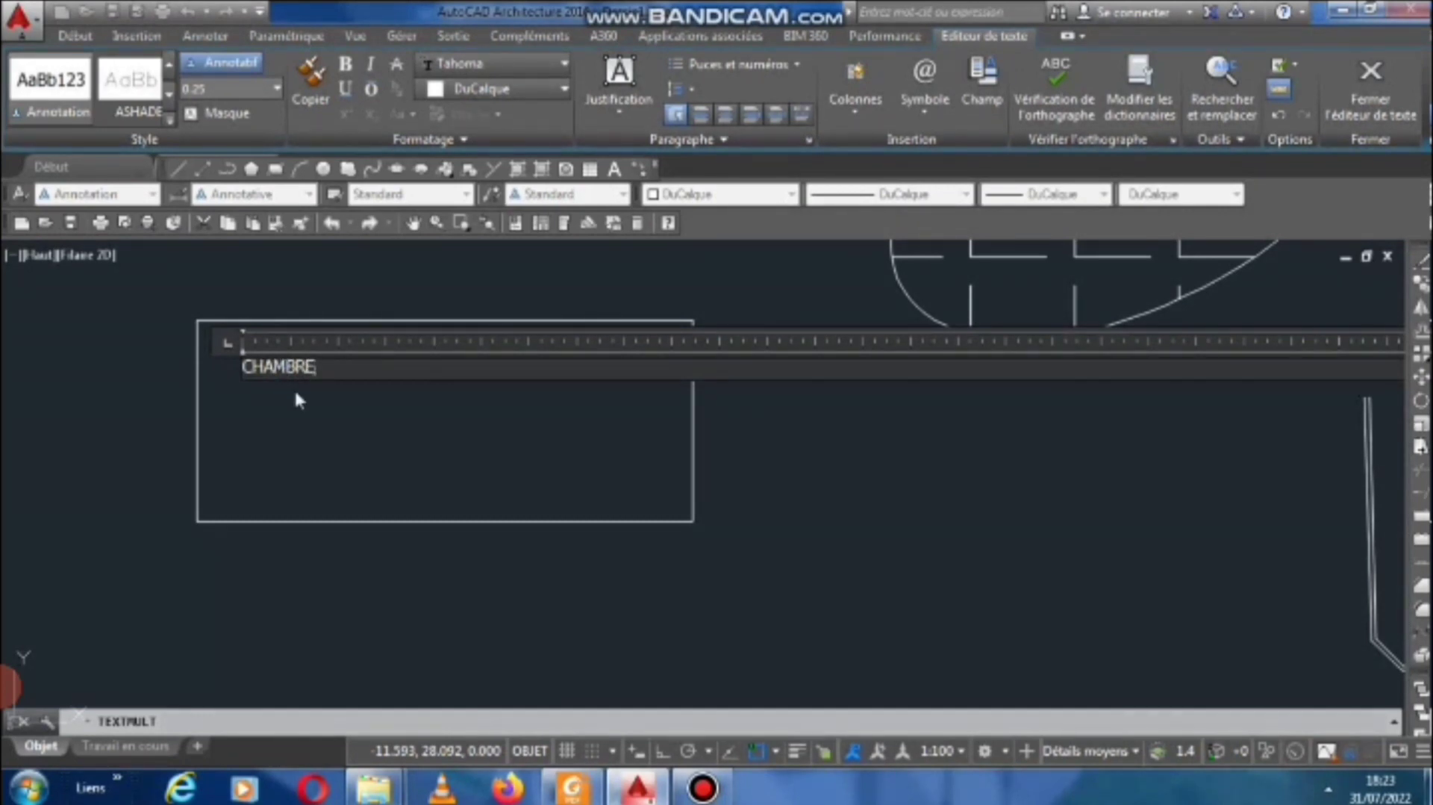
Write CHAMBRE as the multiline text and finish editing it.
click(318, 427)
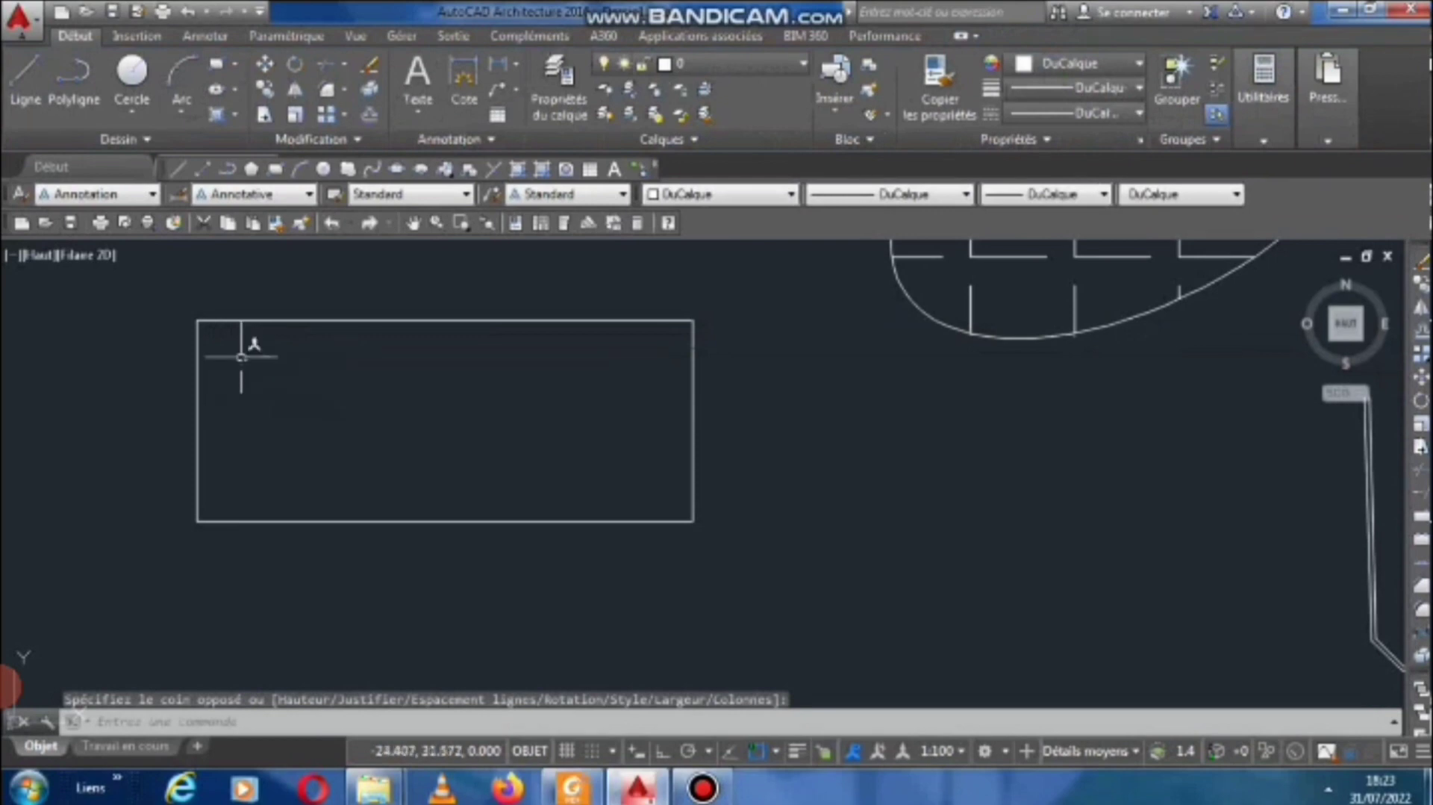
scroll(248, 362, up, 10)
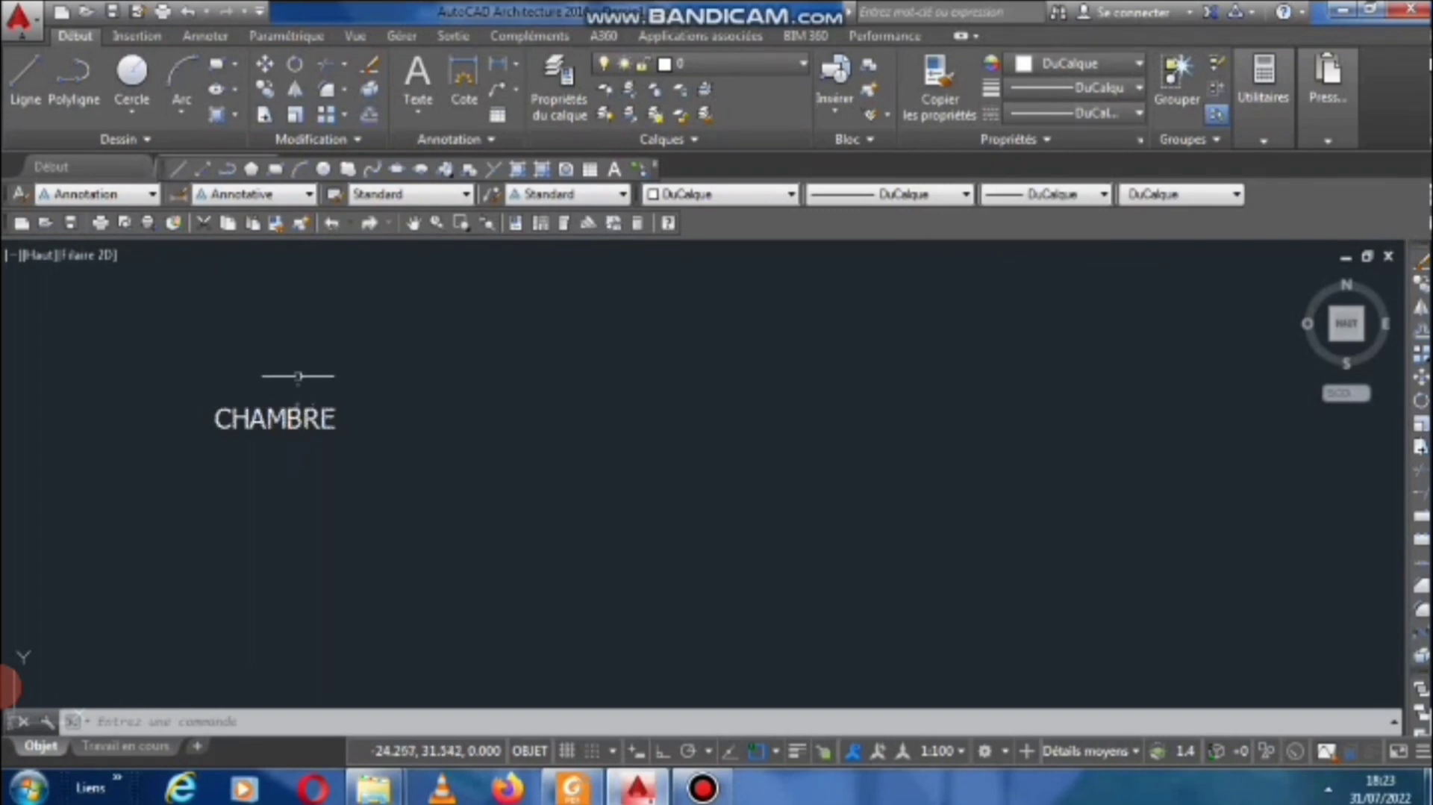
scroll(319, 368, down, 3)
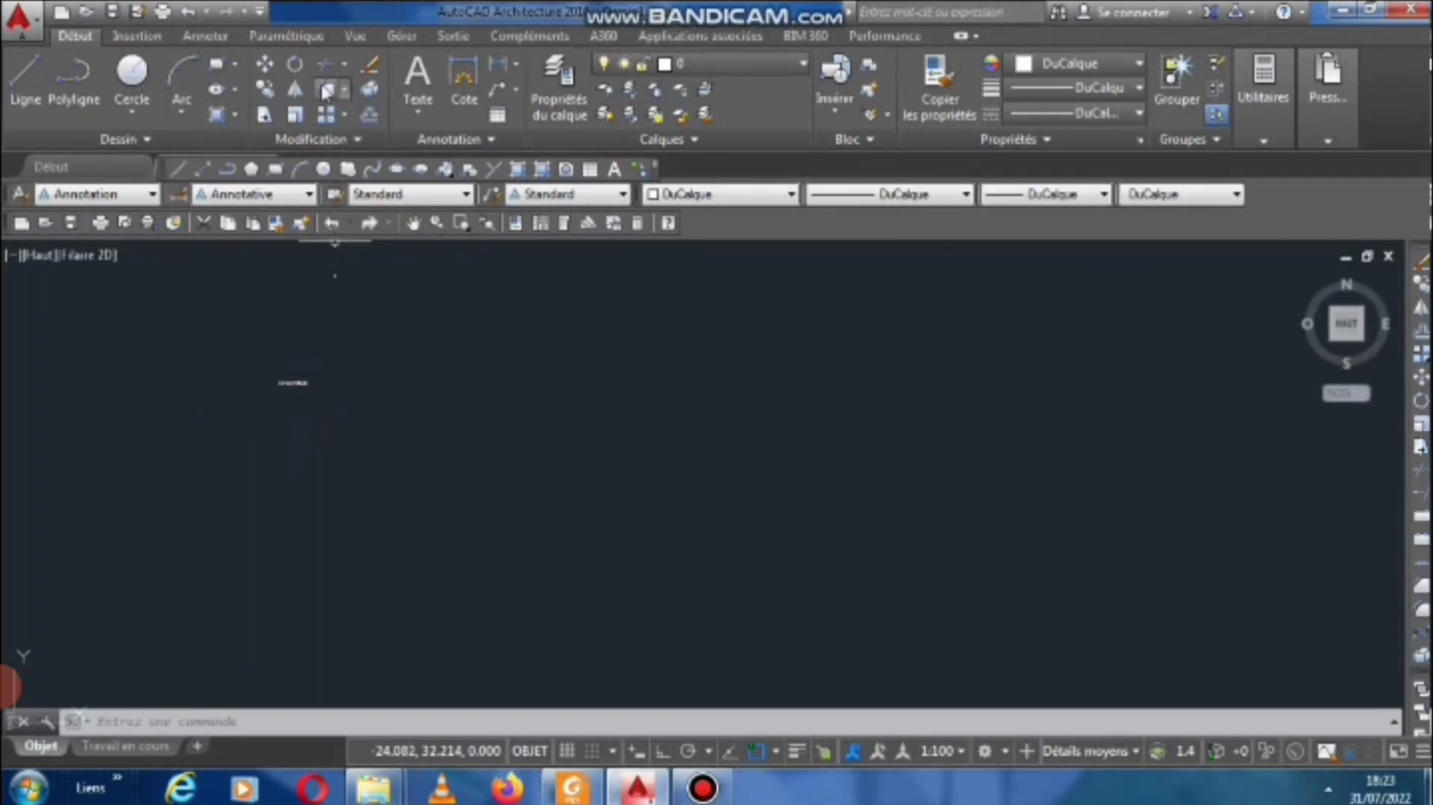
Copy the CHAMBRE text to a point slightly right of the rectangle's centre.
click(268, 91)
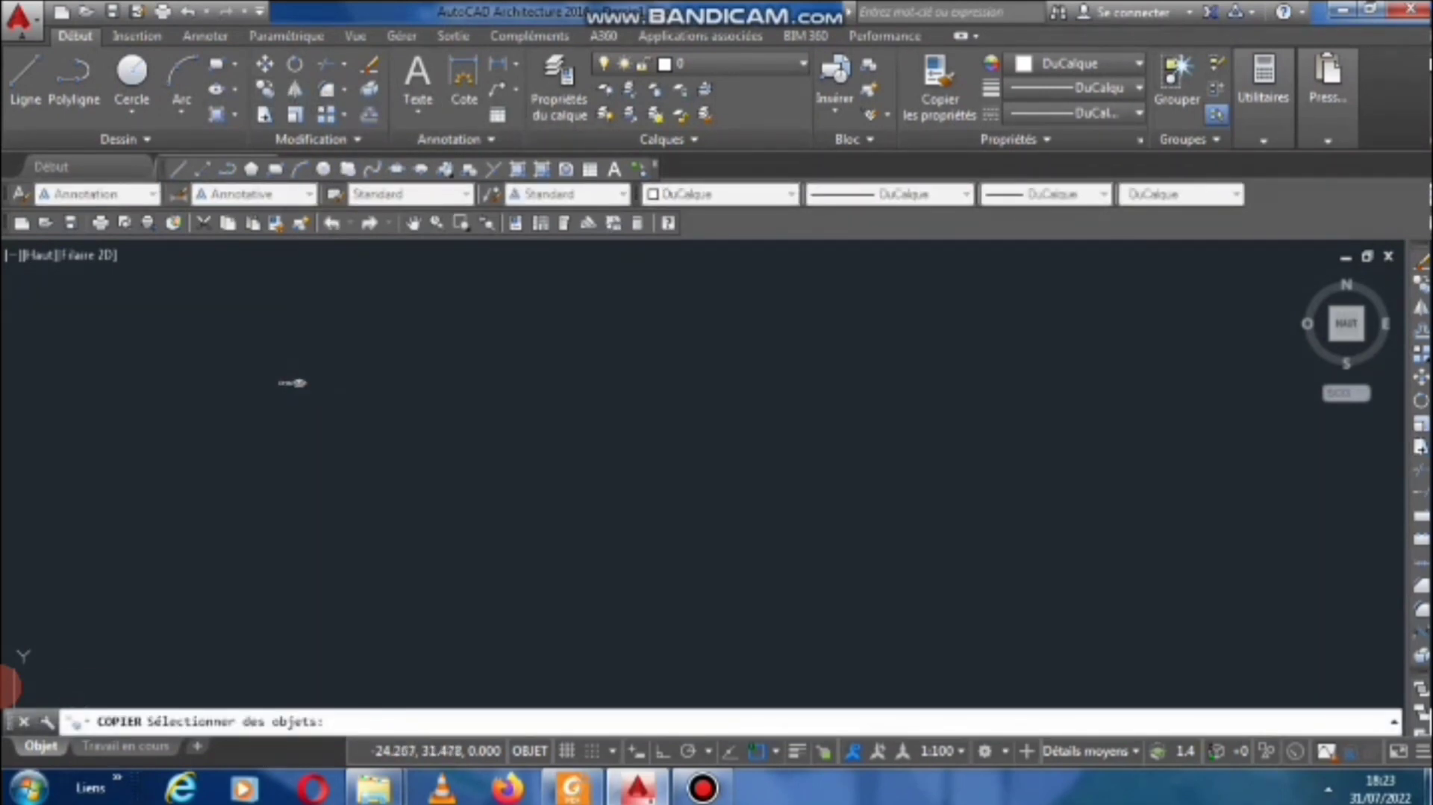
click(293, 383)
key(Return)
click(294, 382)
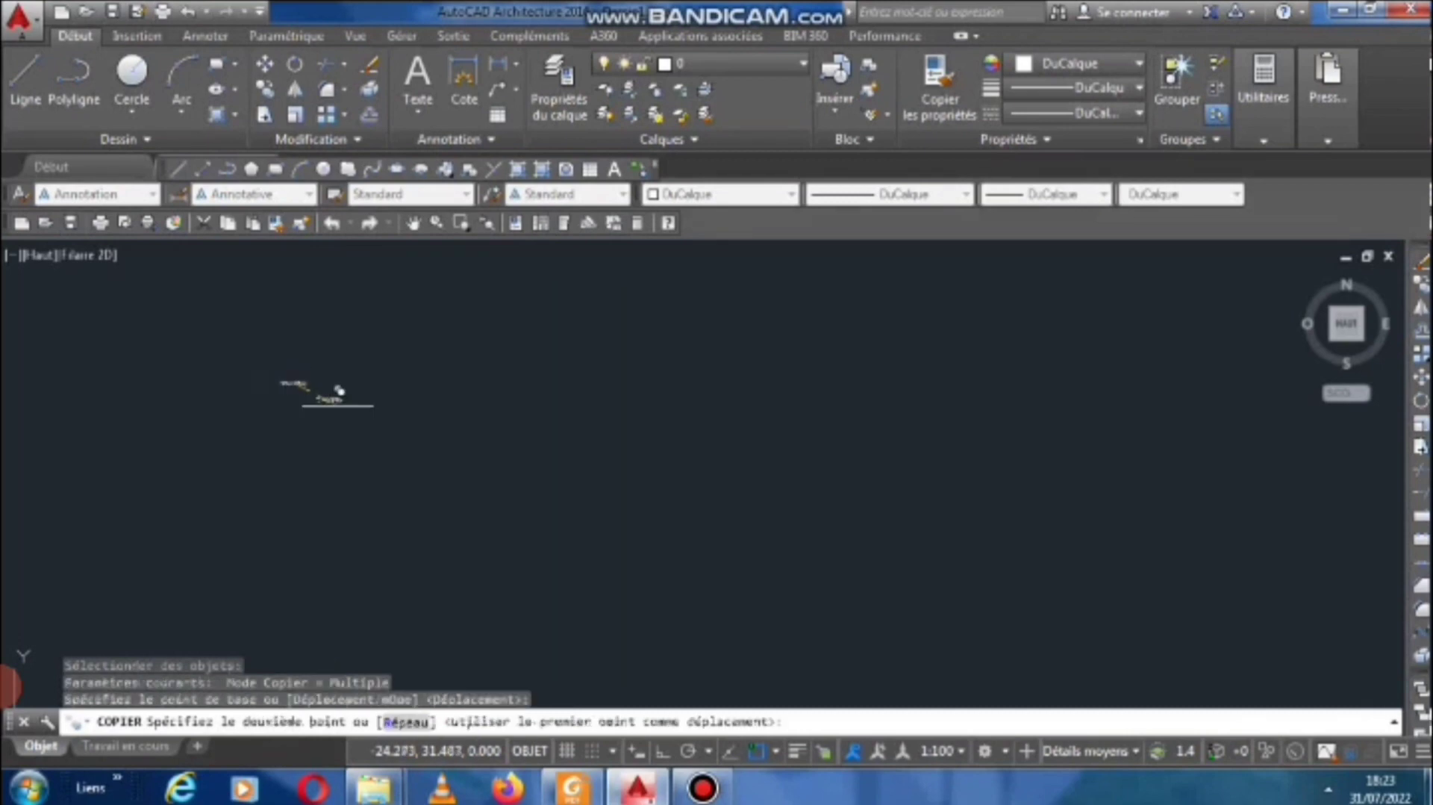
scroll(365, 422, down, 6)
click(606, 469)
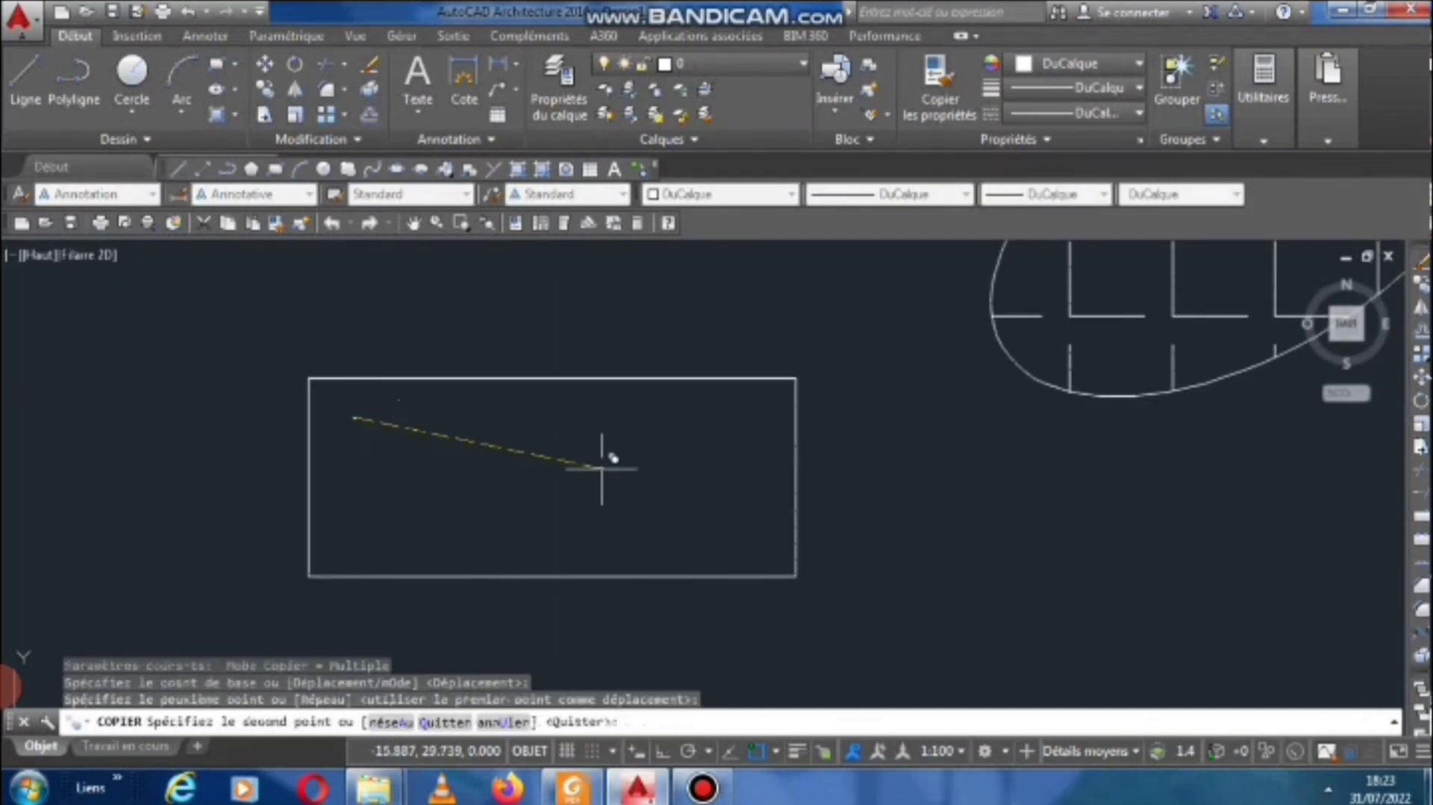
key(Return)
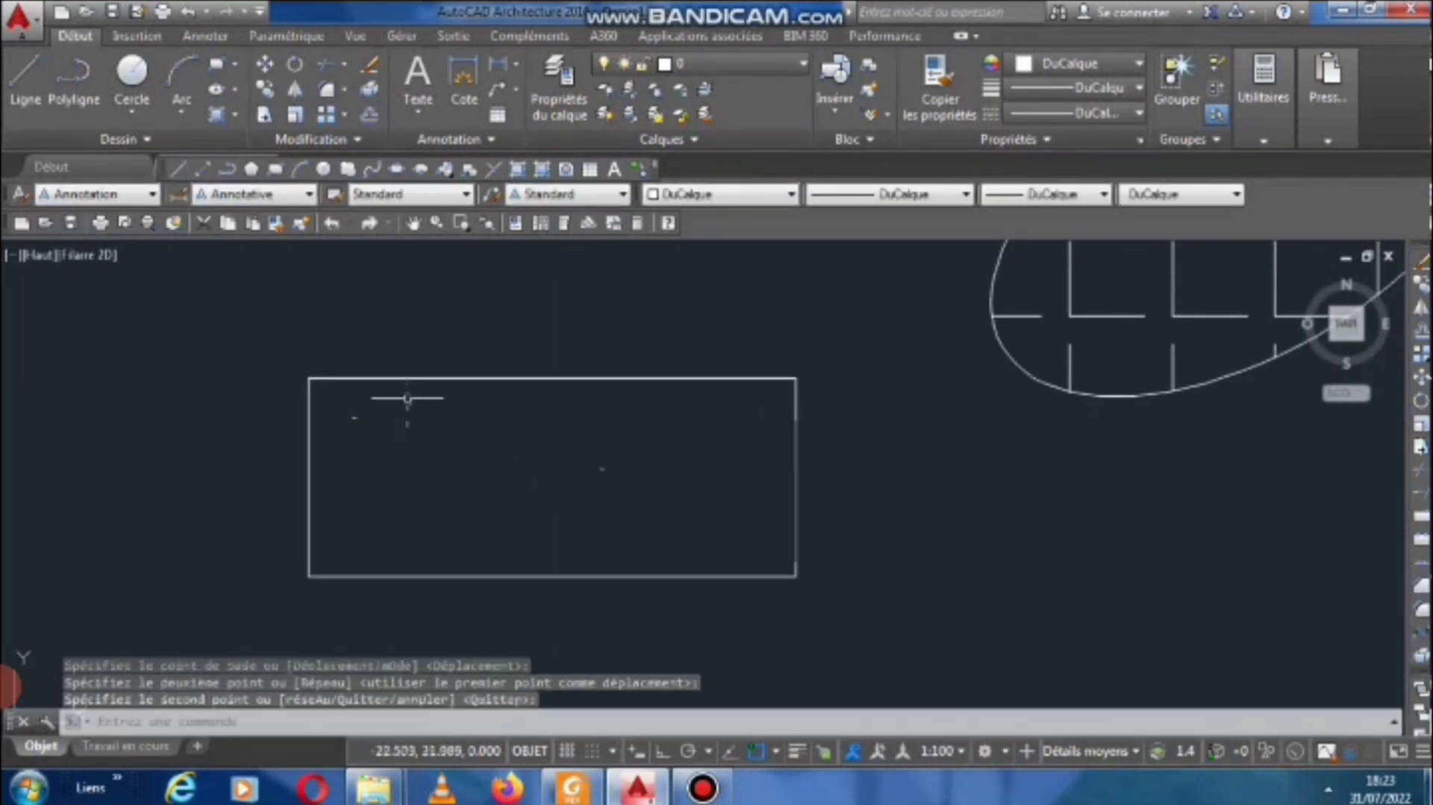
Enlarge the CHAMBRE text near the rectangle's upper-left corner with Scale, using a base point at the text's right end.
click(295, 115)
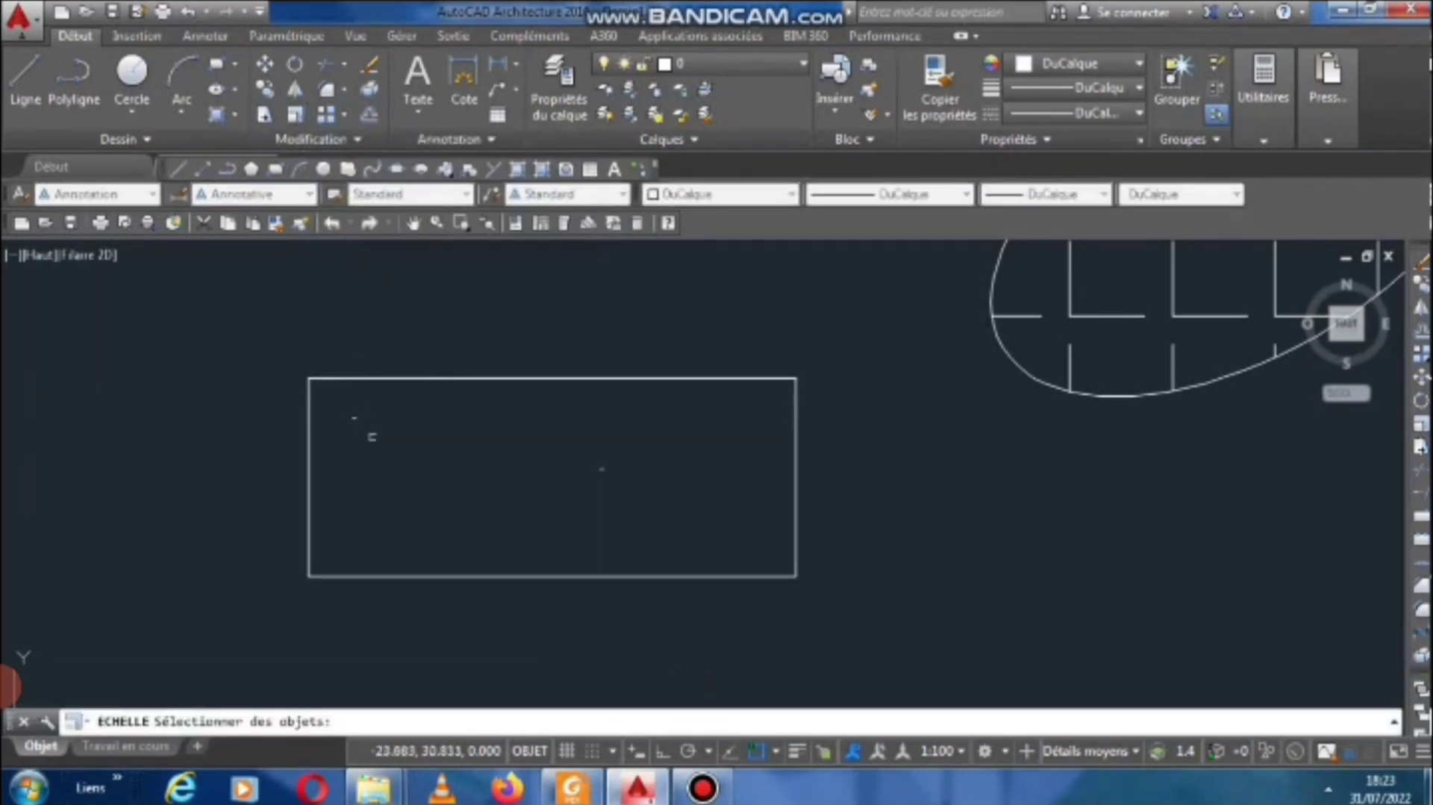
scroll(354, 418, up, 5)
scroll(355, 403, up, 3)
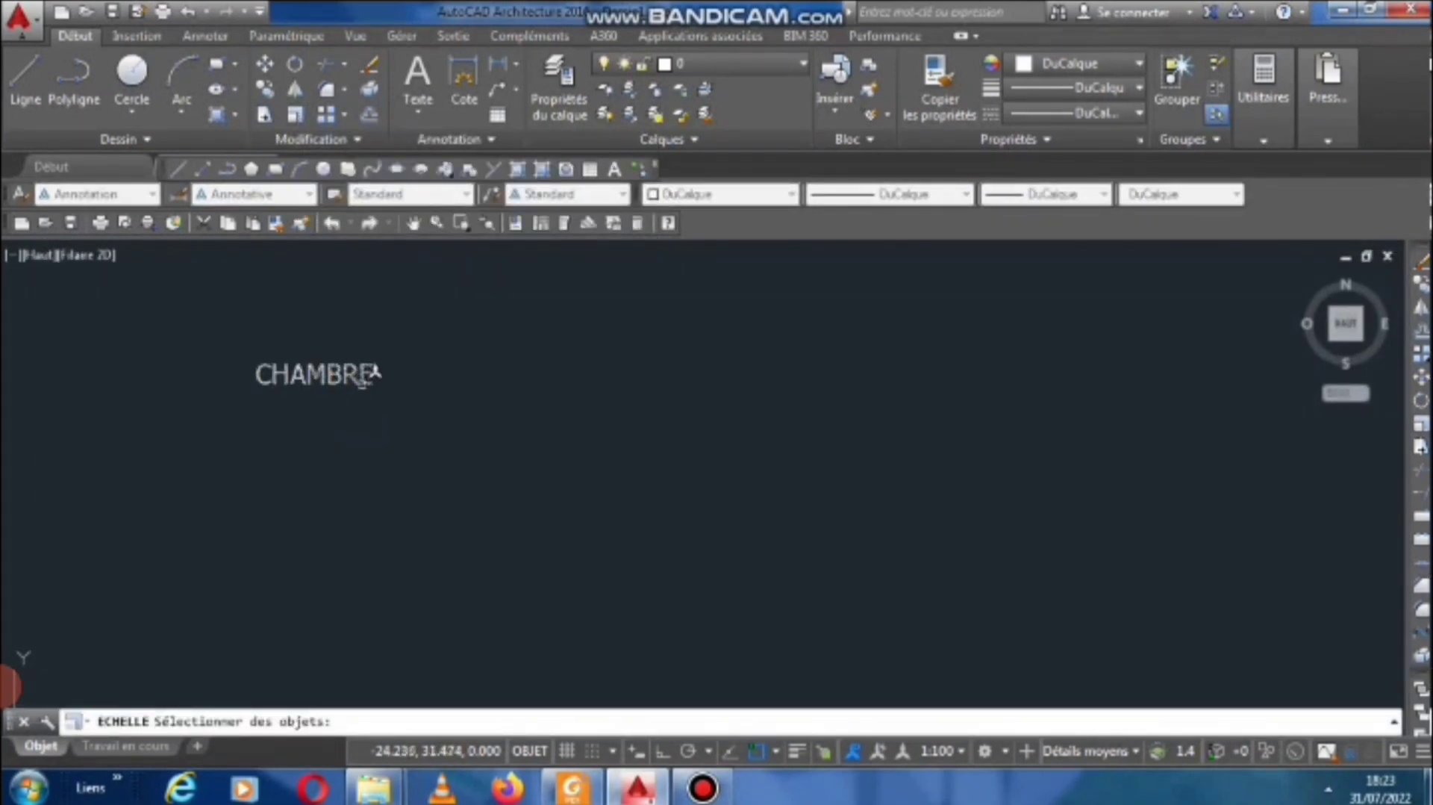
click(364, 375)
key(Return)
click(377, 386)
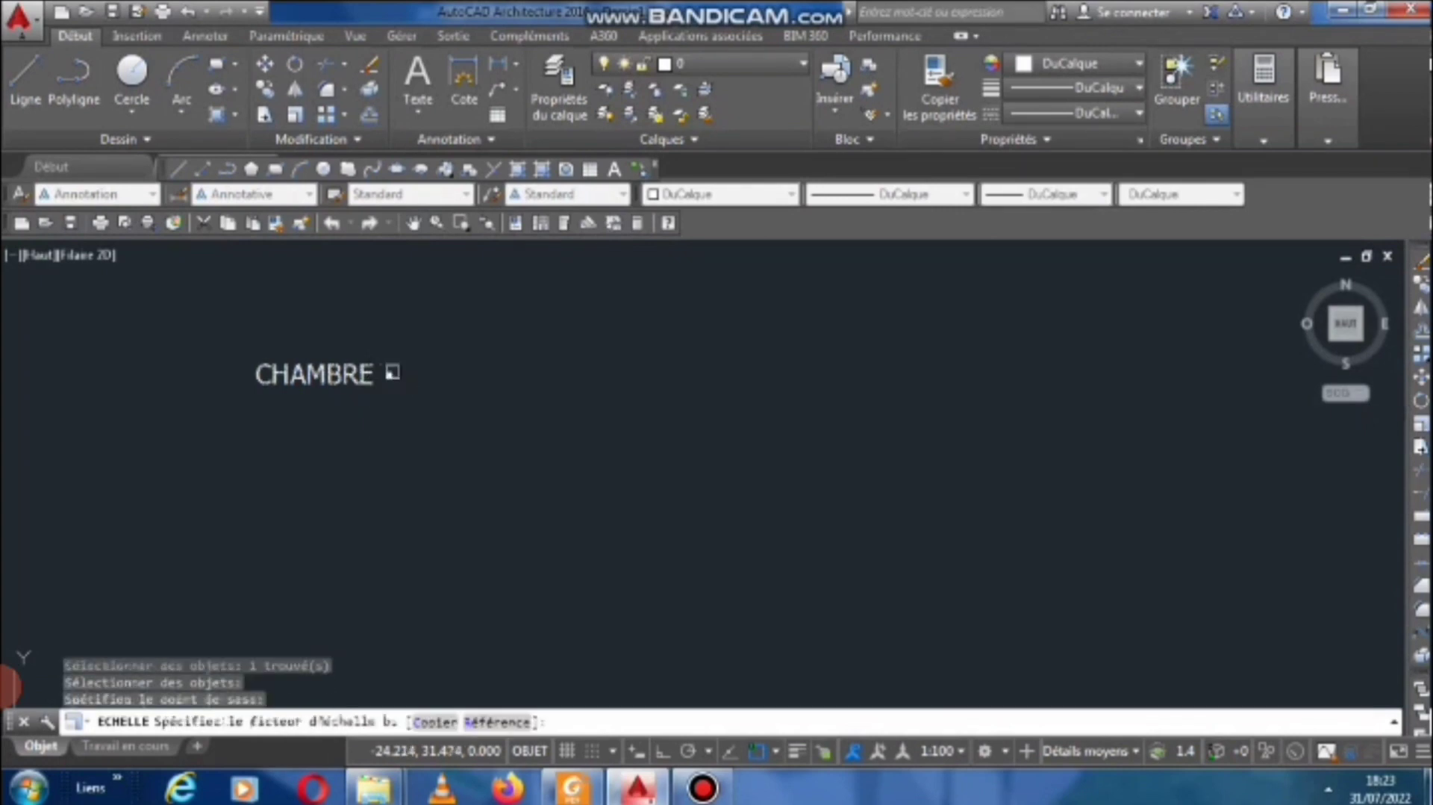
scroll(405, 407, down, 3)
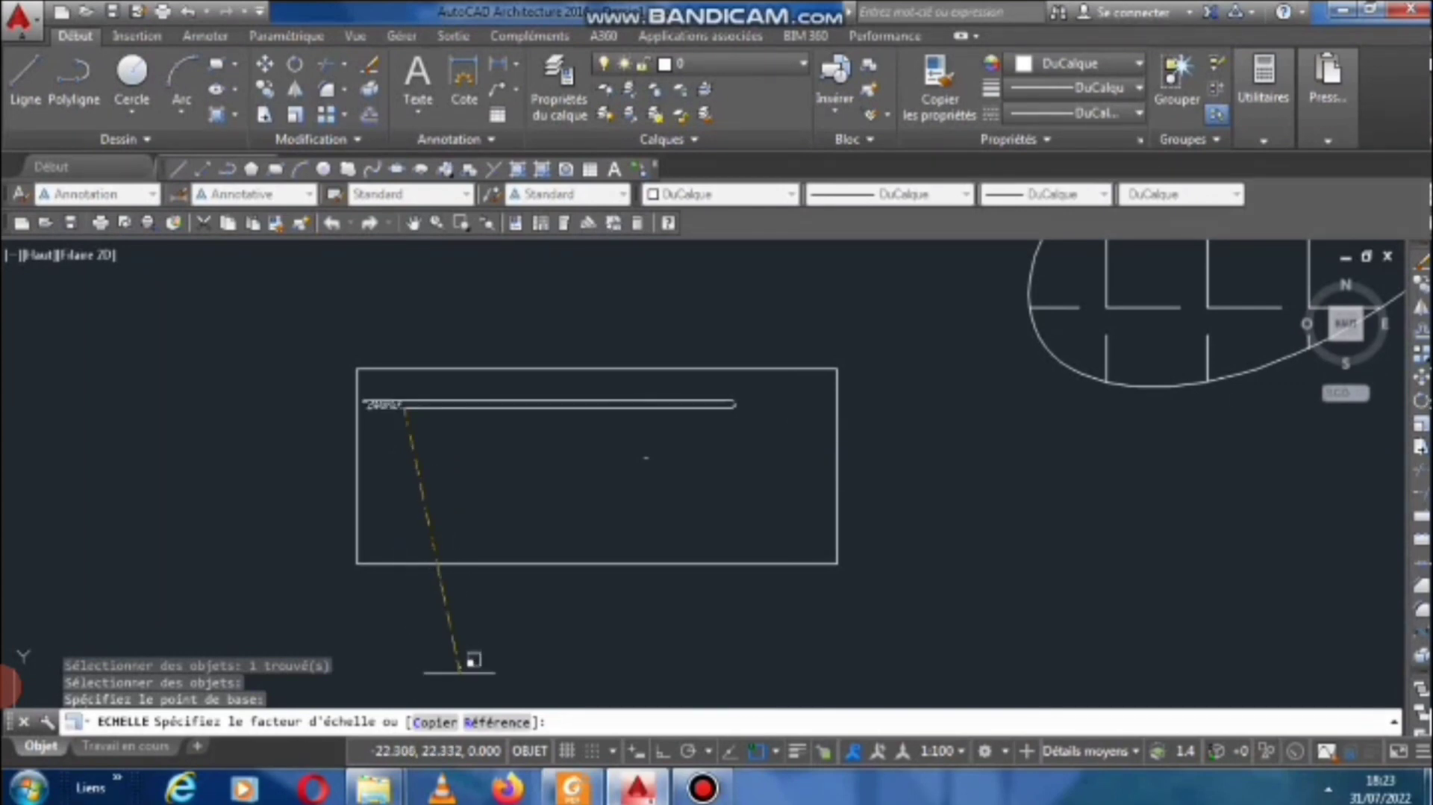
scroll(460, 671, down, 4)
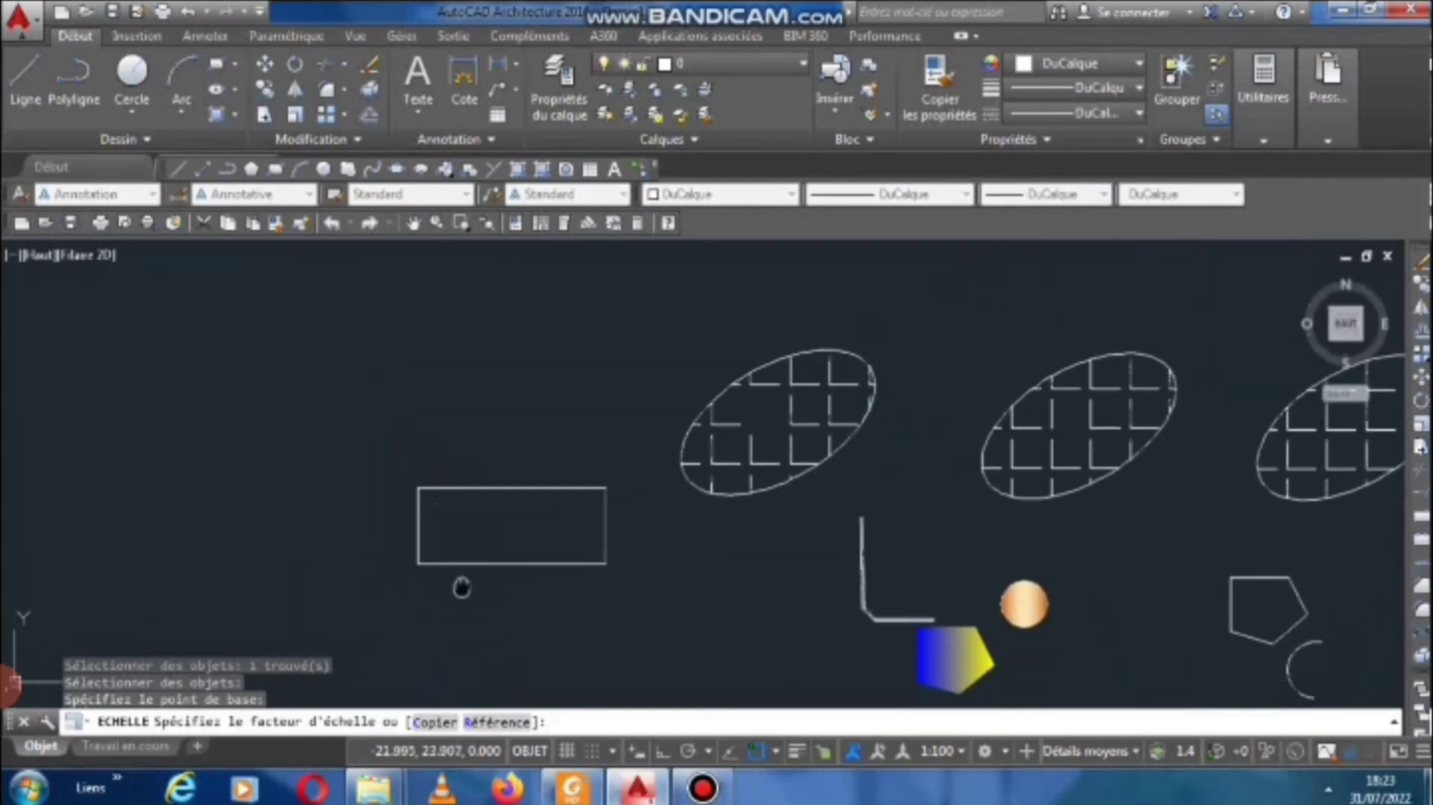
key(Escape)
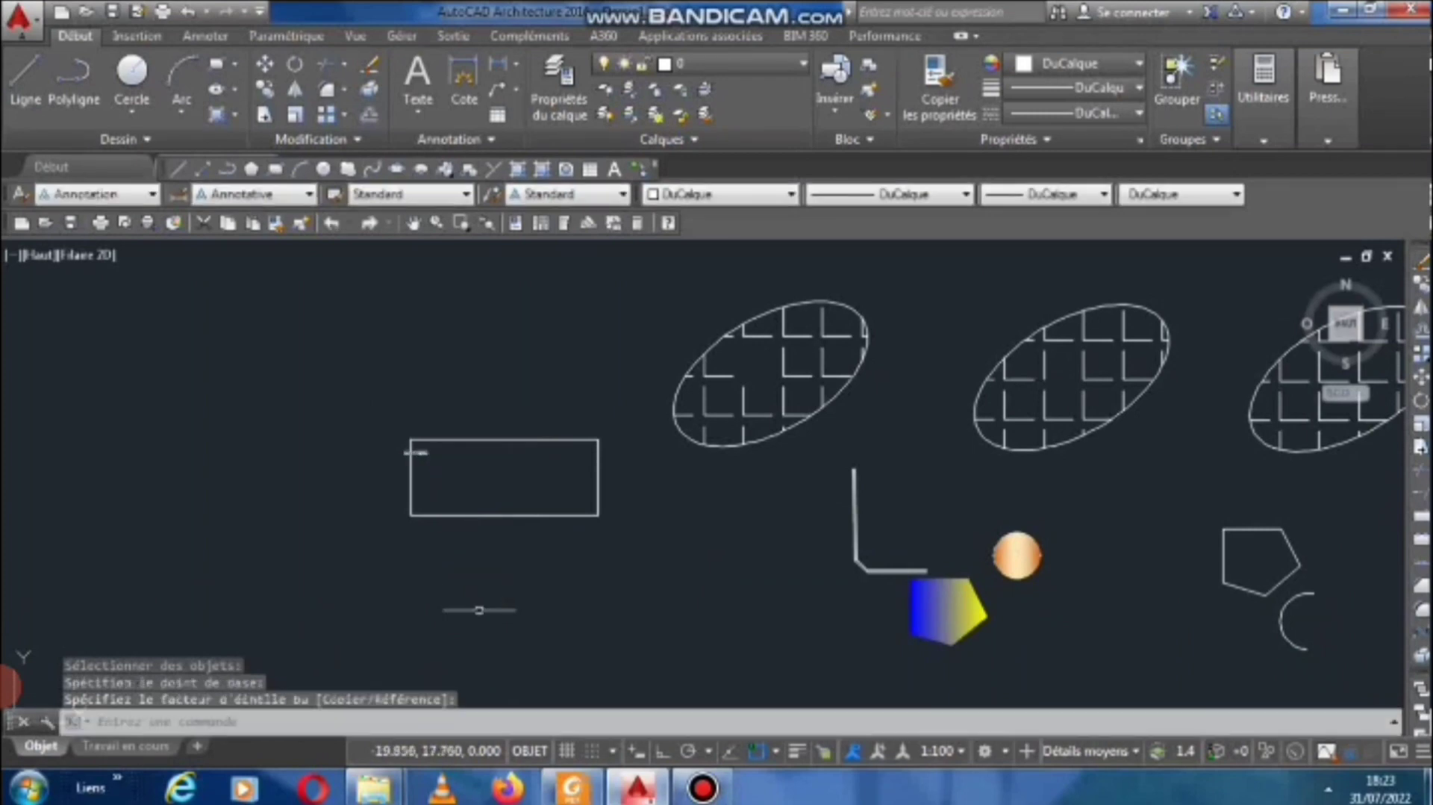
Move the enlarged CHAMBRE text right and slightly down so it lies inside the rectangle near its upper-left corner.
scroll(437, 450, up, 5)
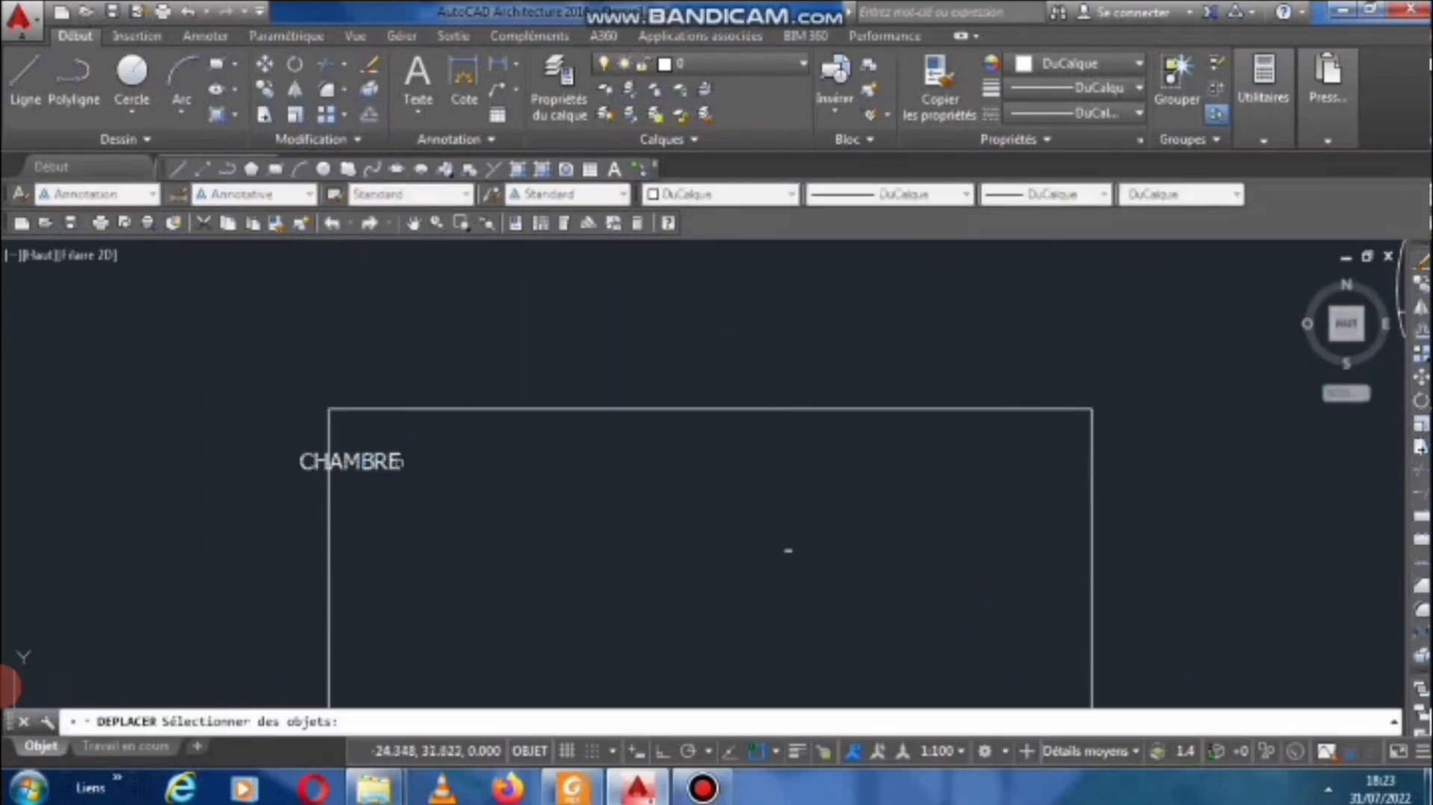
click(384, 463)
key(Return)
click(387, 475)
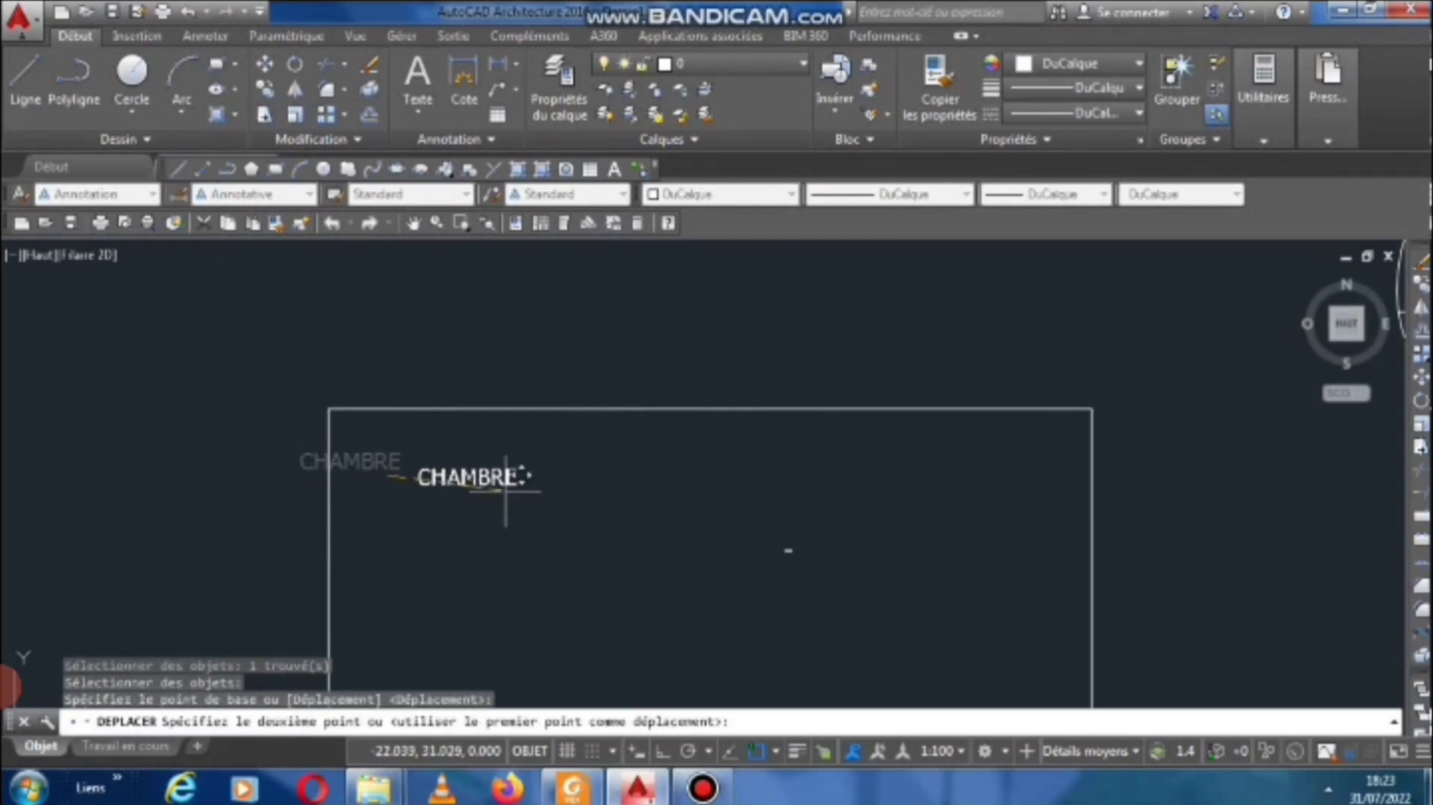
click(505, 490)
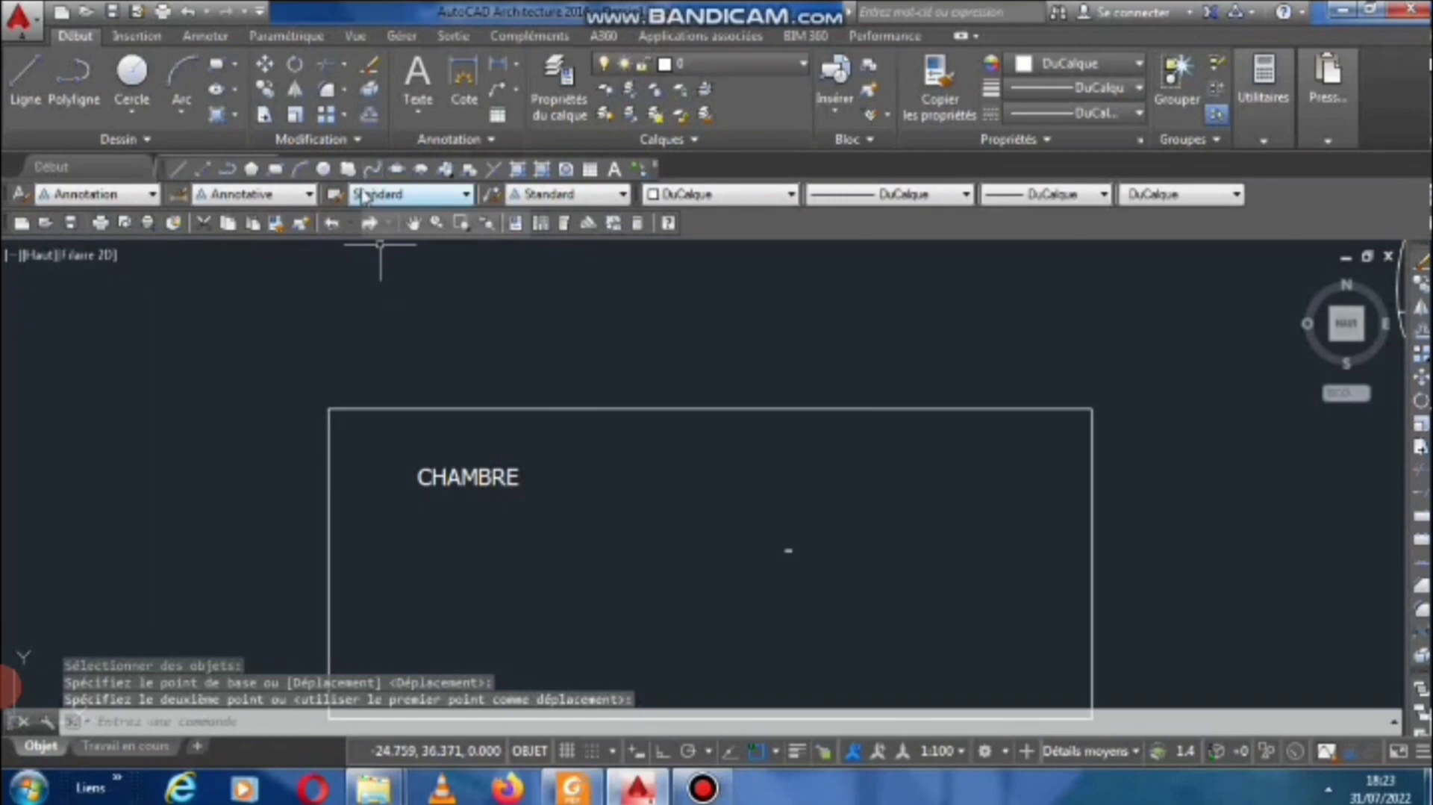
Scale the upper-left CHAMBRE text up freehand to nearly three times its size, using its lower-right end as base point.
click(295, 114)
click(483, 480)
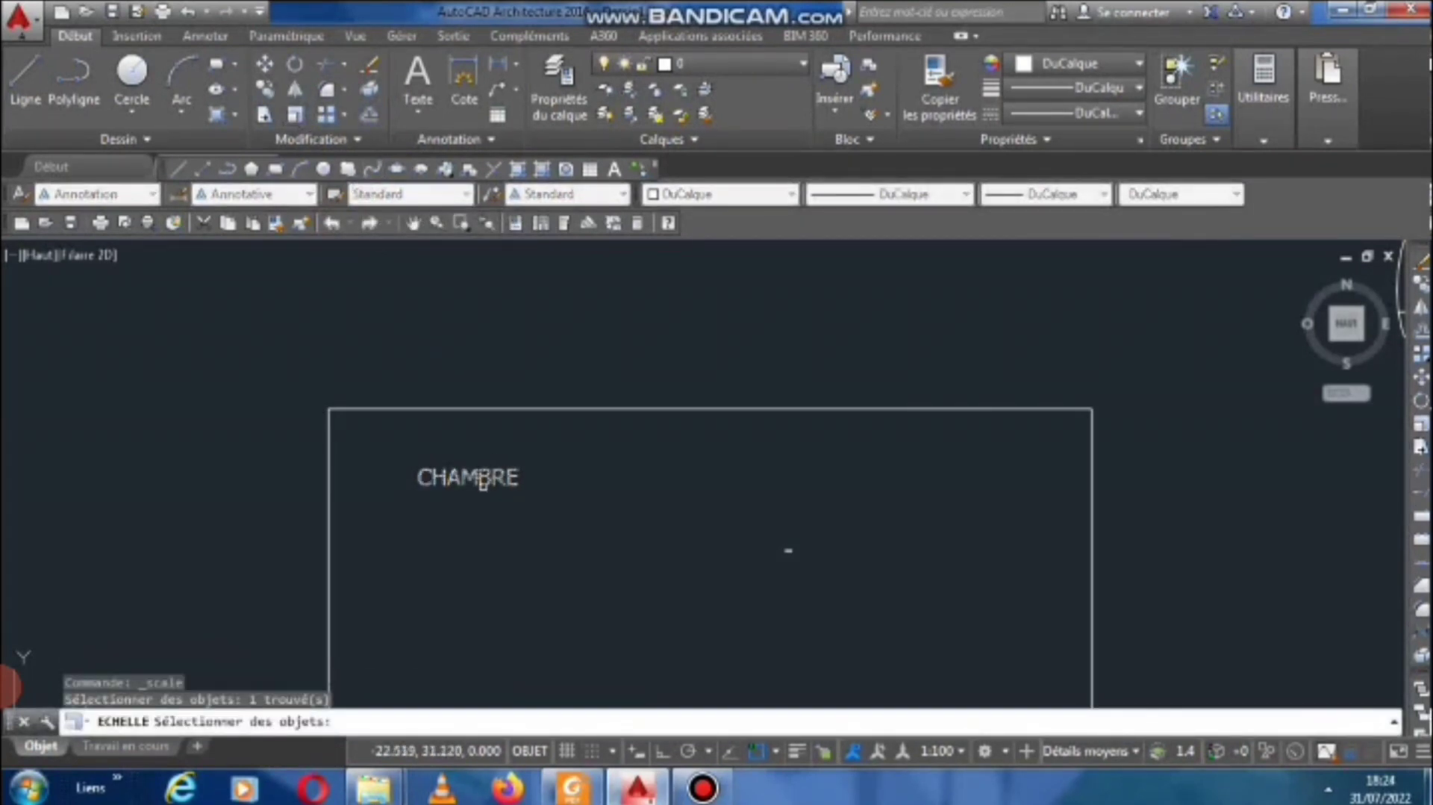
key(Return)
click(515, 487)
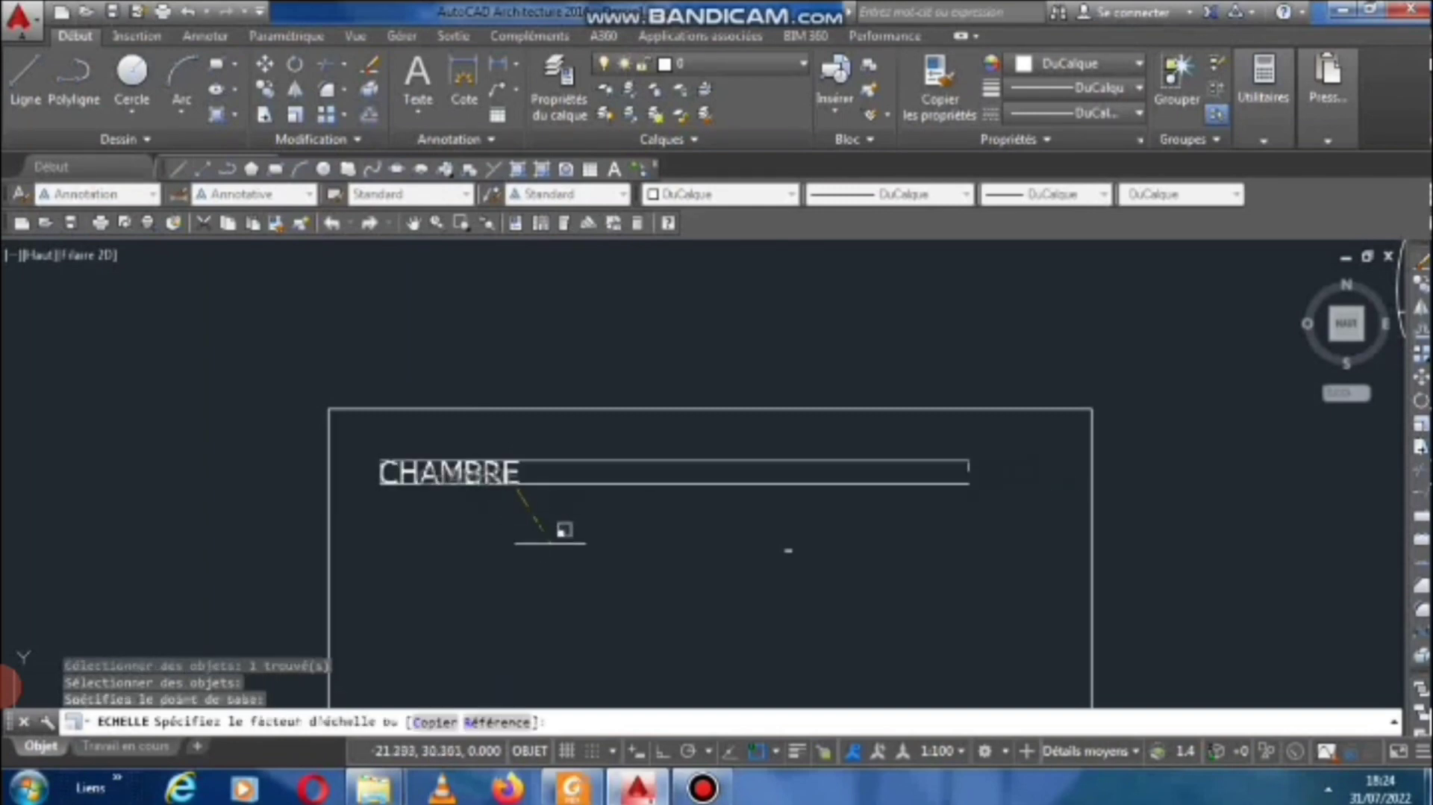
click(583, 593)
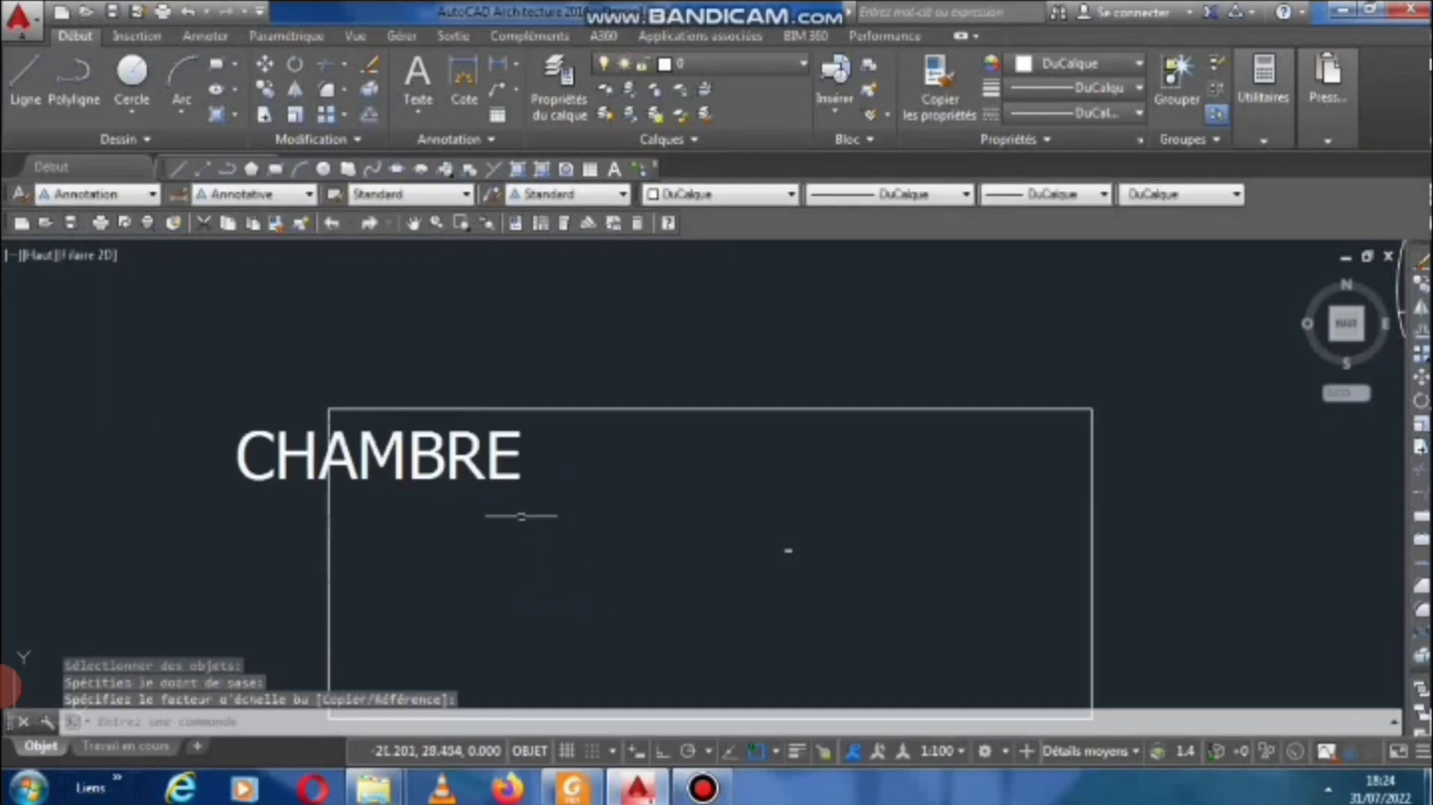
Move the large CHAMBRE text right and down from the rectangle's left edge into its upper-left area.
click(265, 71)
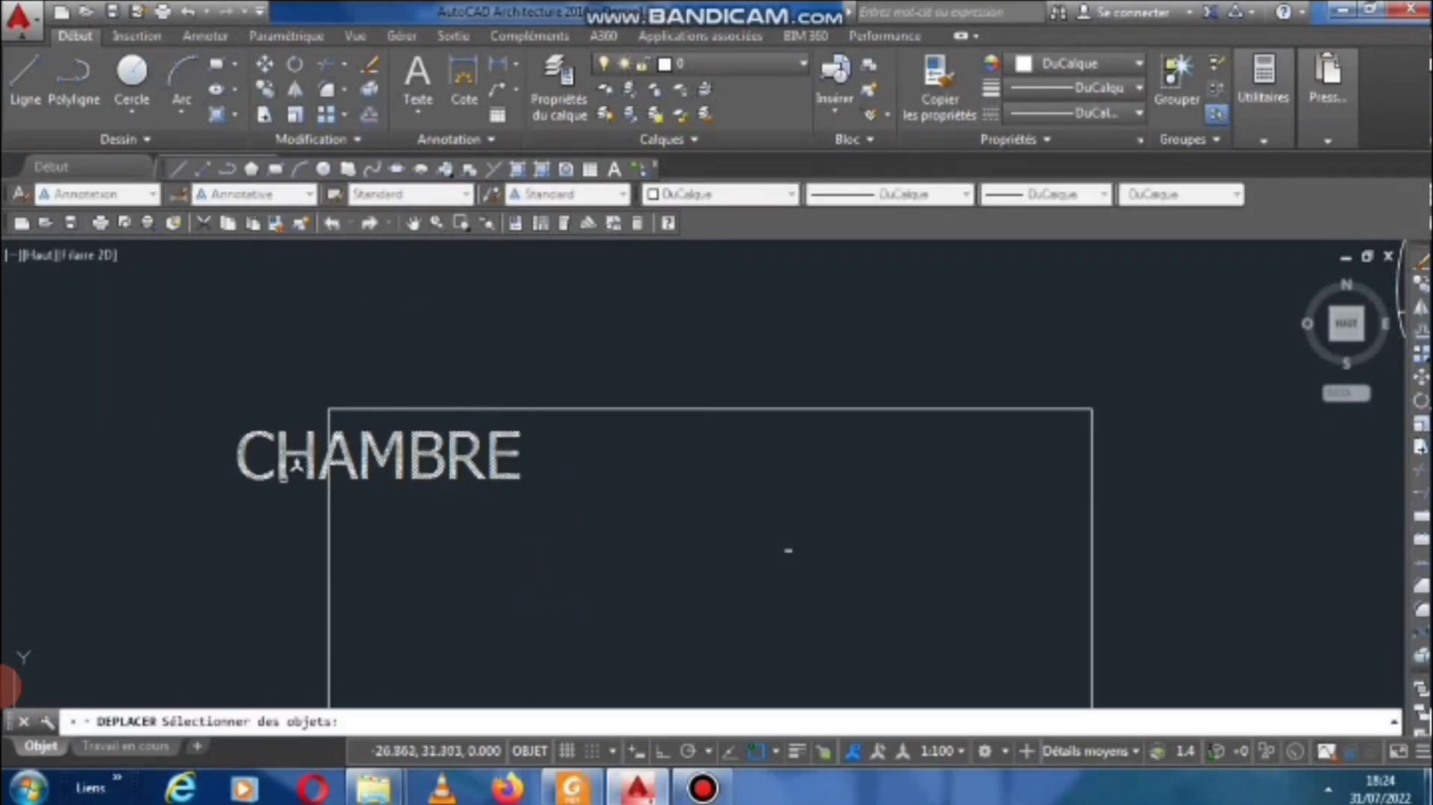
click(288, 458)
key(Return)
click(291, 461)
mouse_move(435, 515)
middle_down()
mouse_move(378, 425)
mouse_move(382, 408)
middle_up()
click(396, 394)
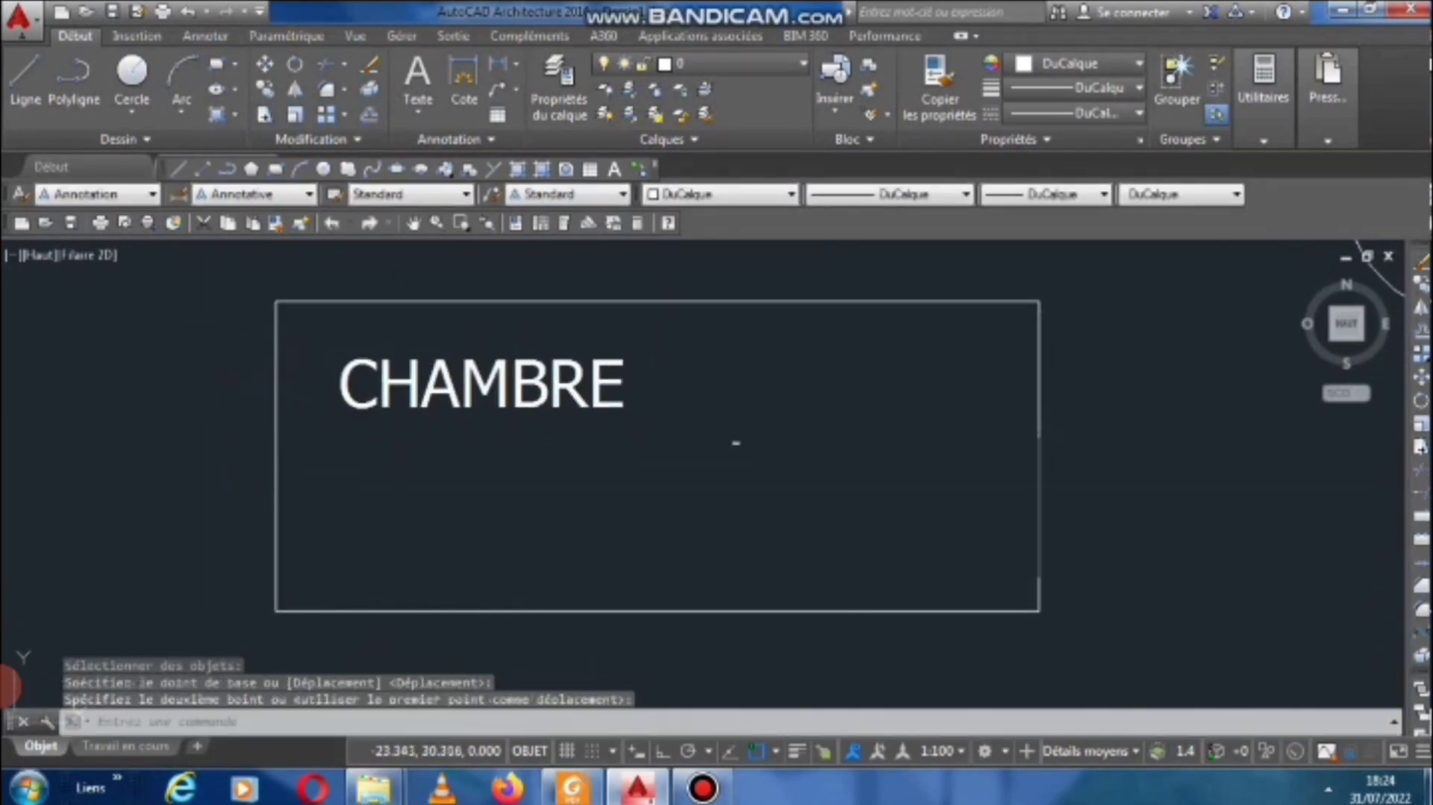
Set the text height of the tiny CHAMBRE copy near the rectangle's centre to 1 and close the text editor.
middle_drag(598, 451, 441, 441)
scroll(572, 449, down, 6)
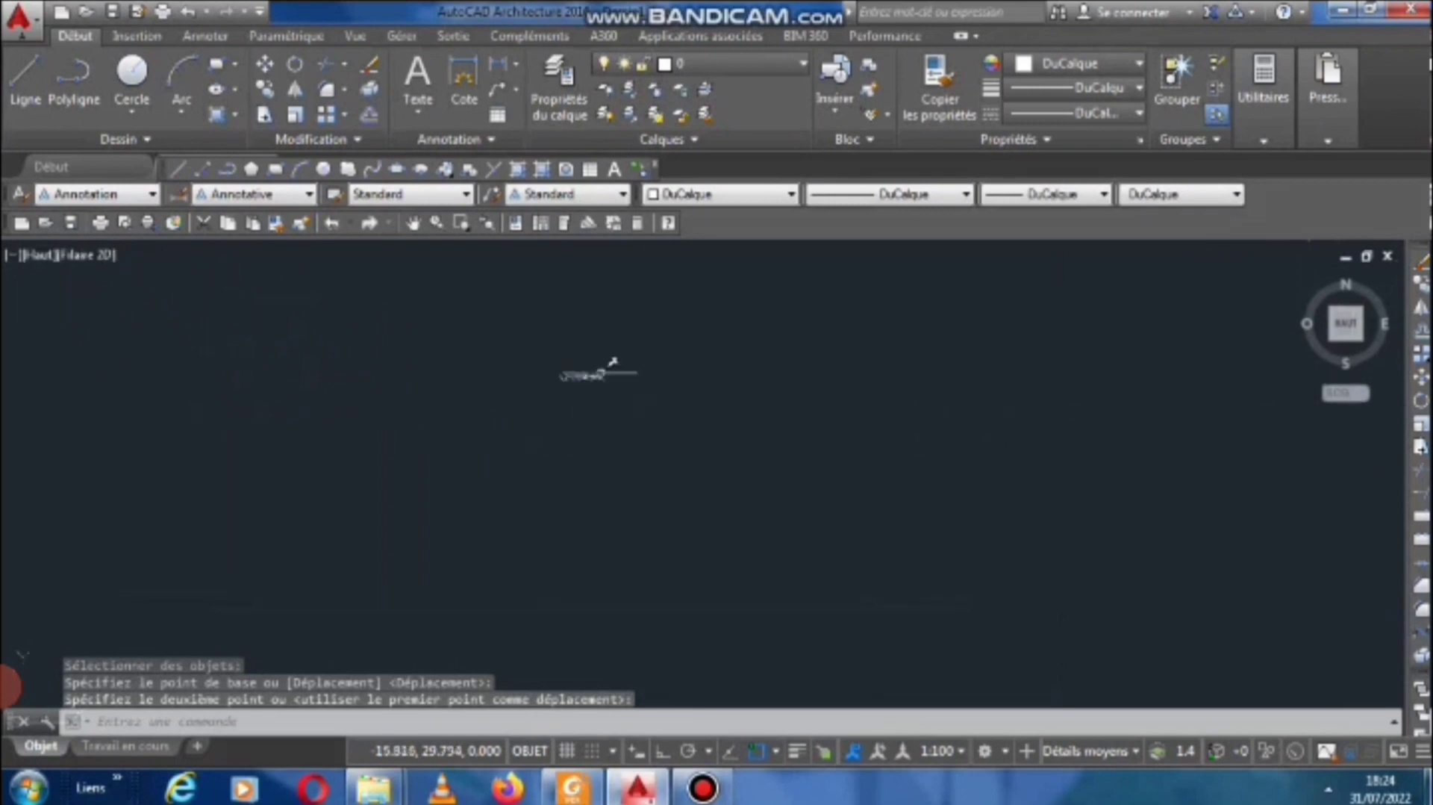
scroll(593, 373, up, 6)
click(582, 383)
double_click(582, 383)
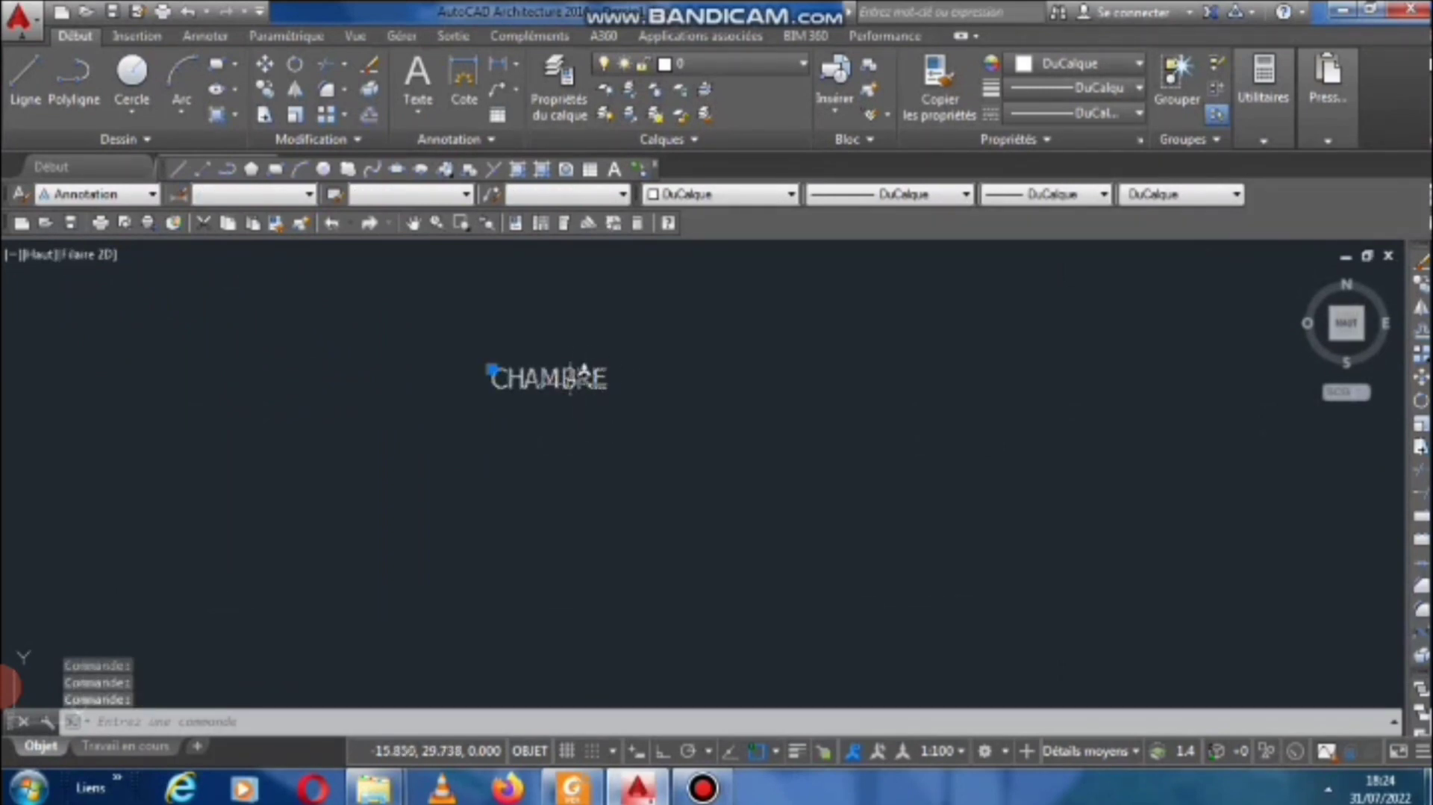
key(Escape)
scroll(522, 388, up, 8)
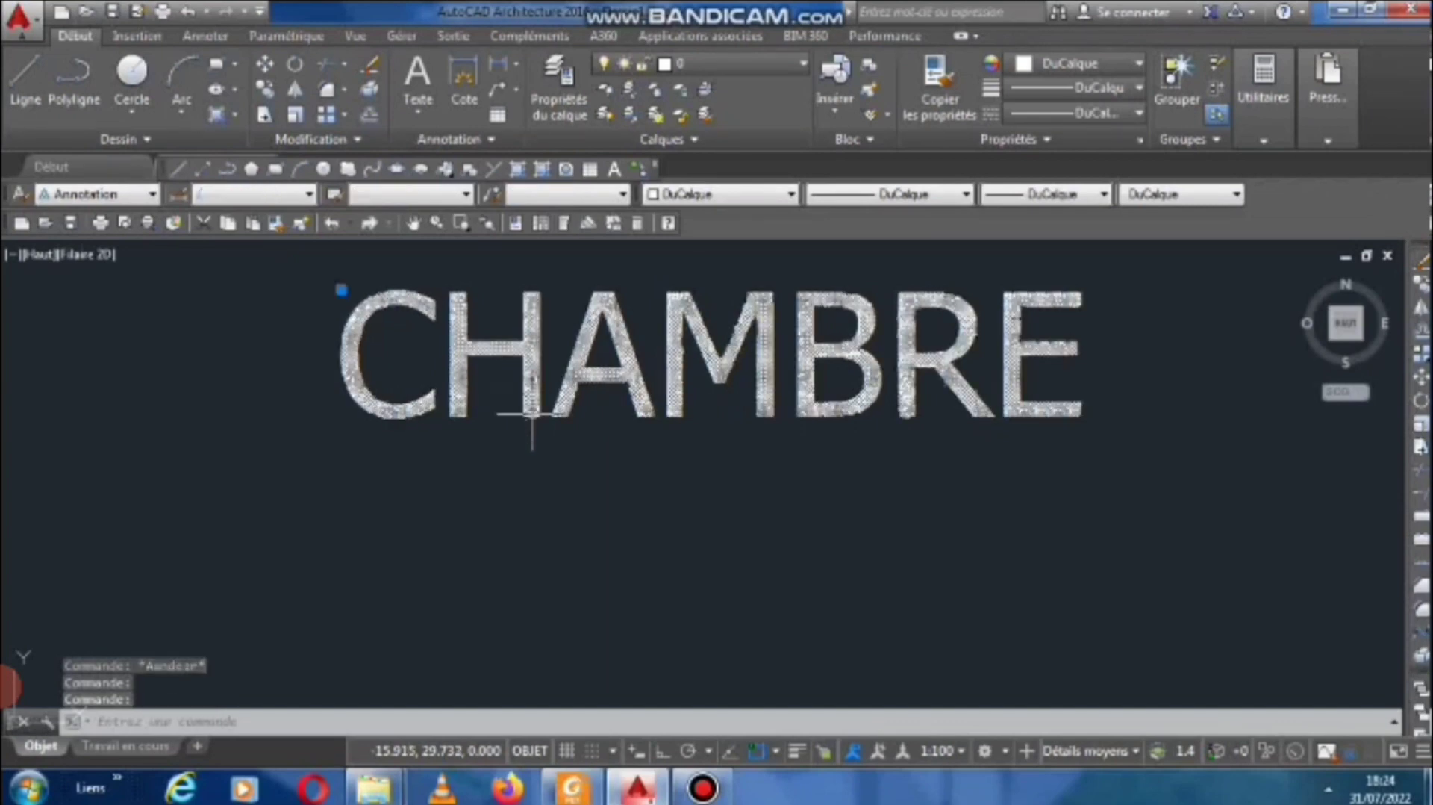
double_click(536, 414)
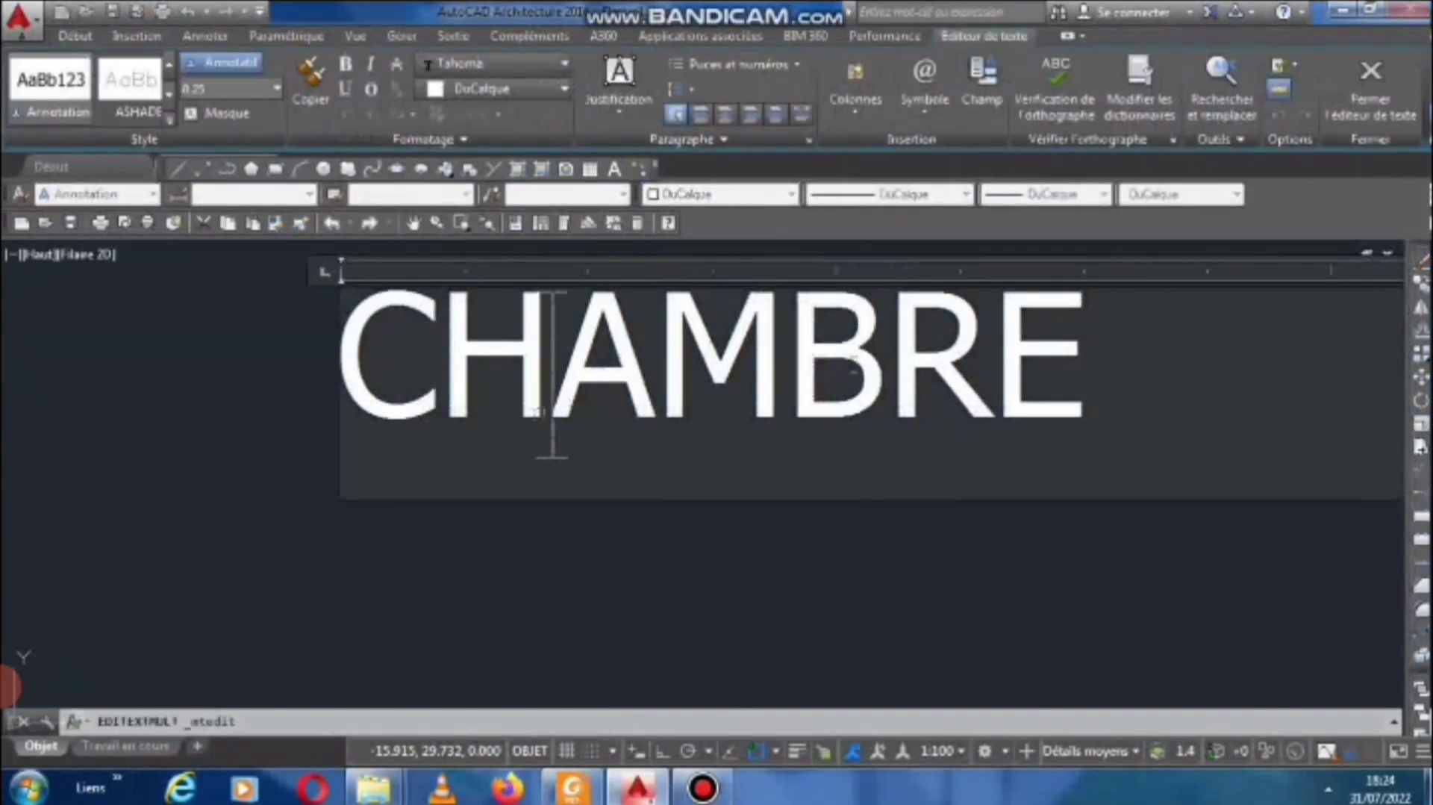
drag(1088, 388, 327, 394)
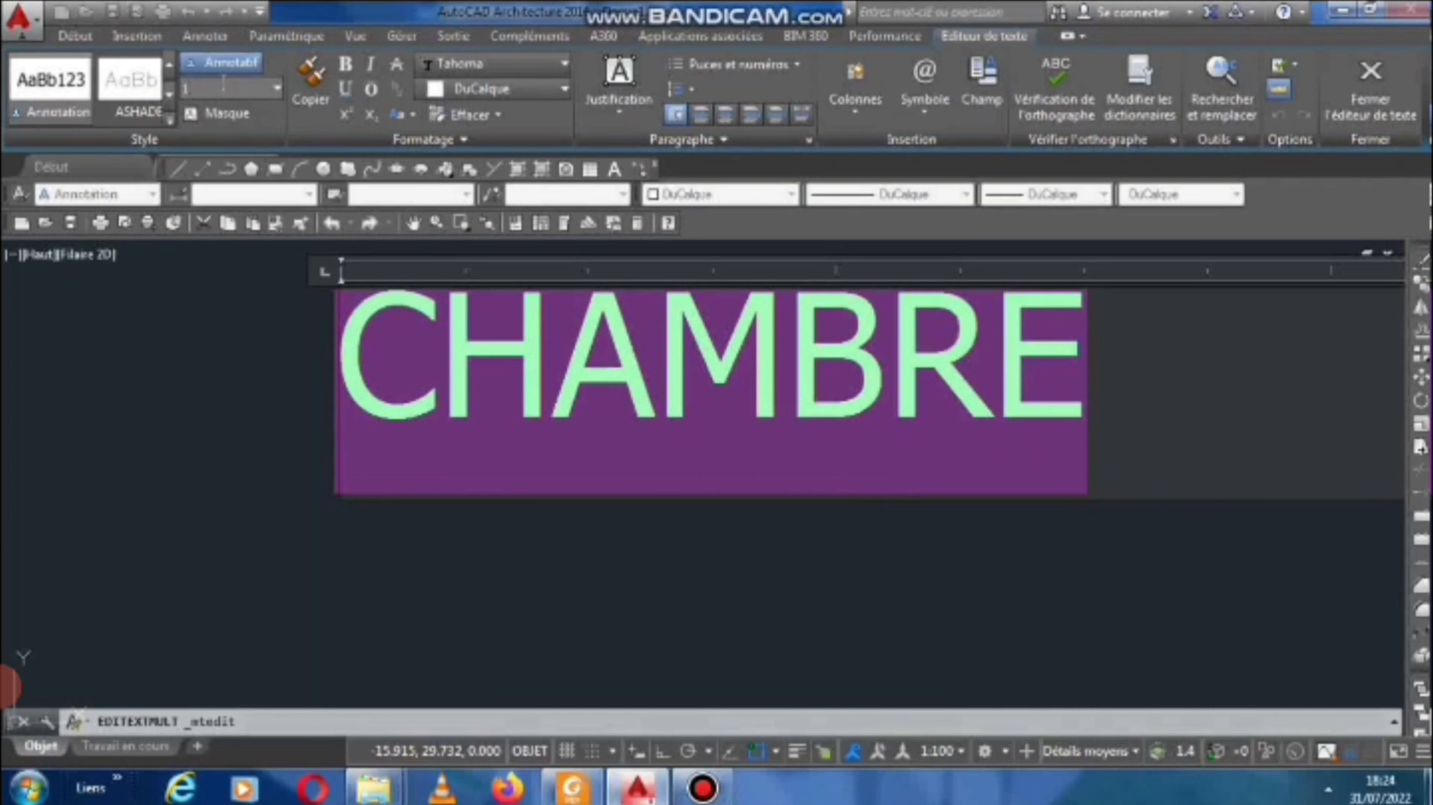
click(224, 88)
text(1)
key(Return)
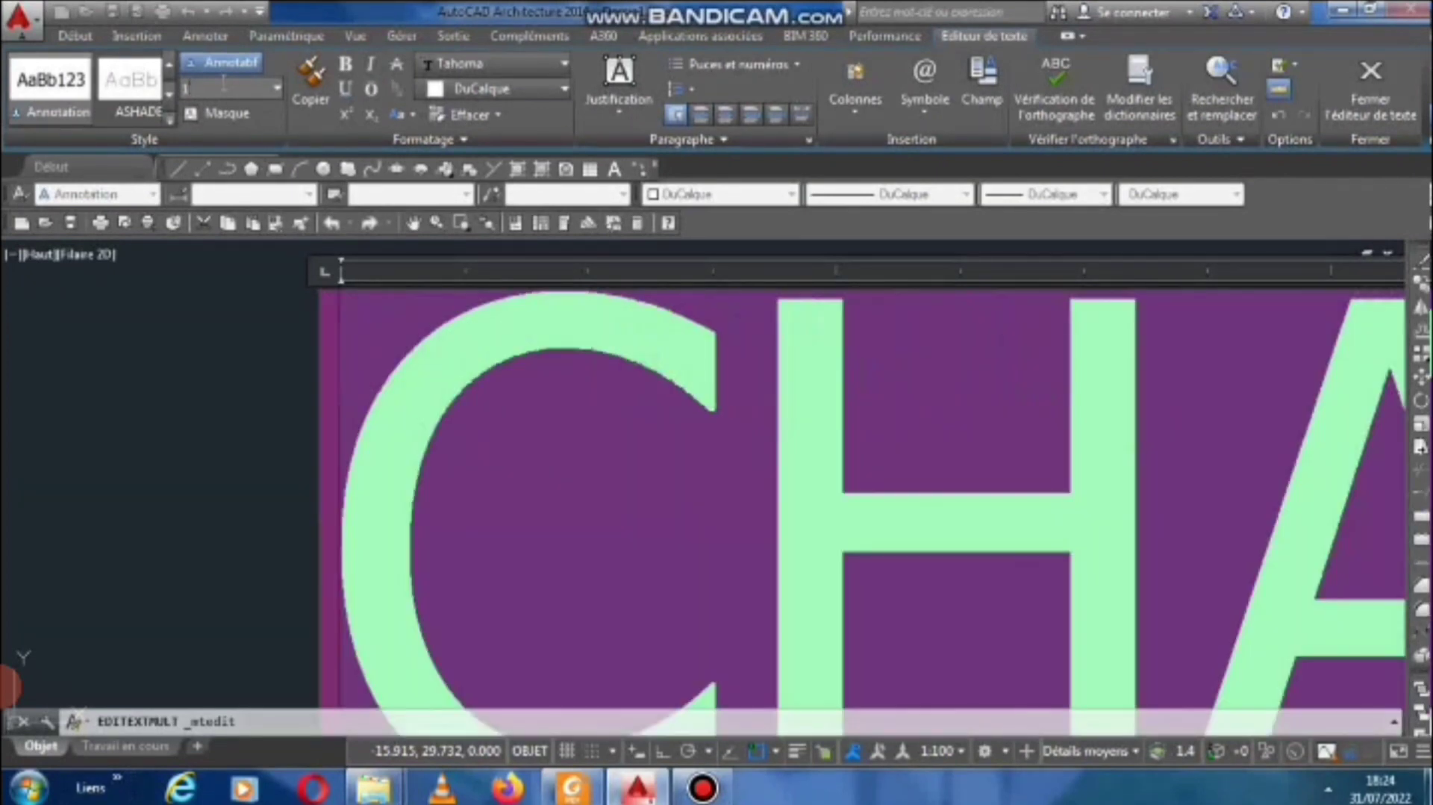
click(227, 321)
Set the text height of the small CHAMBRE copy to 5 and close the text editor.
scroll(312, 340, down, 5)
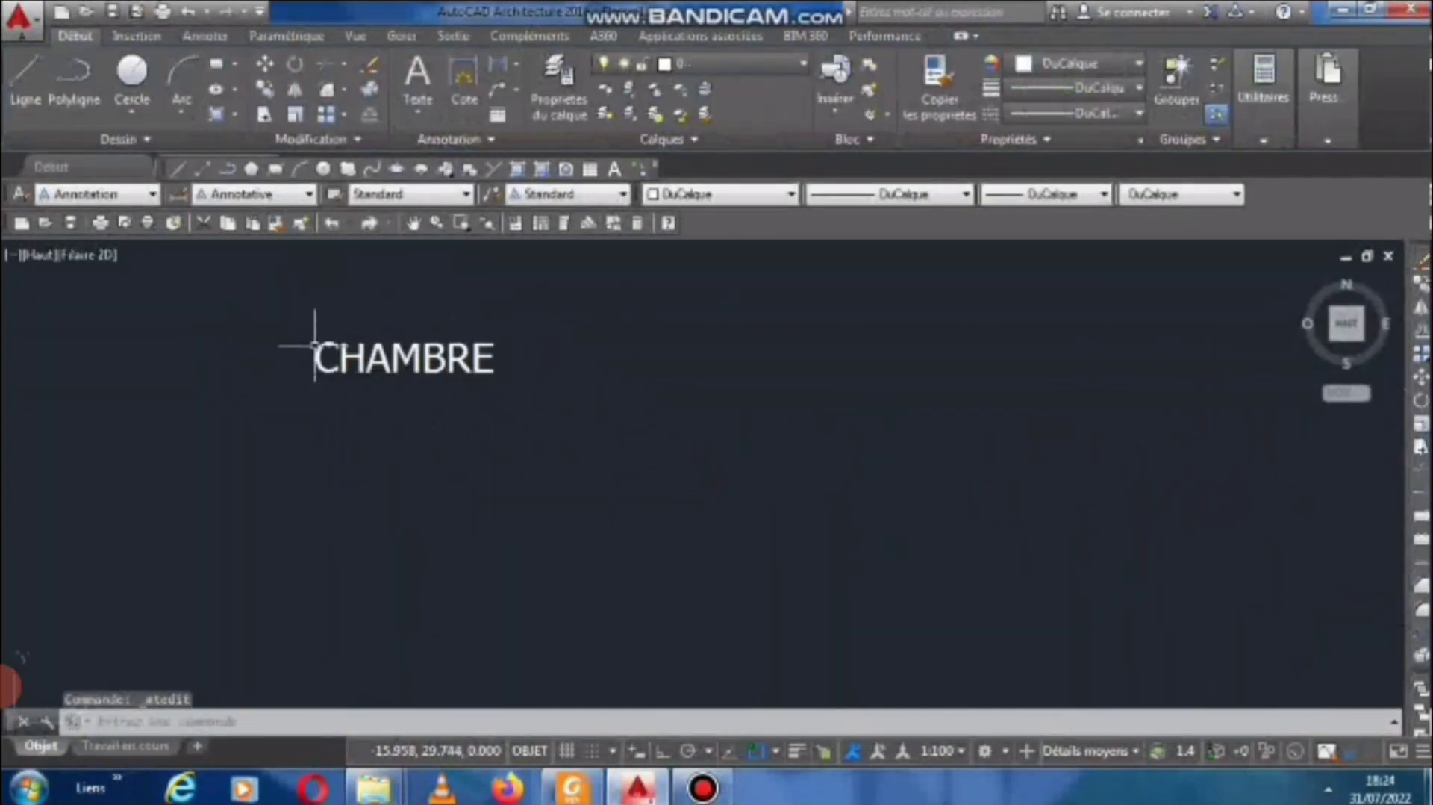
scroll(314, 345, up, 4)
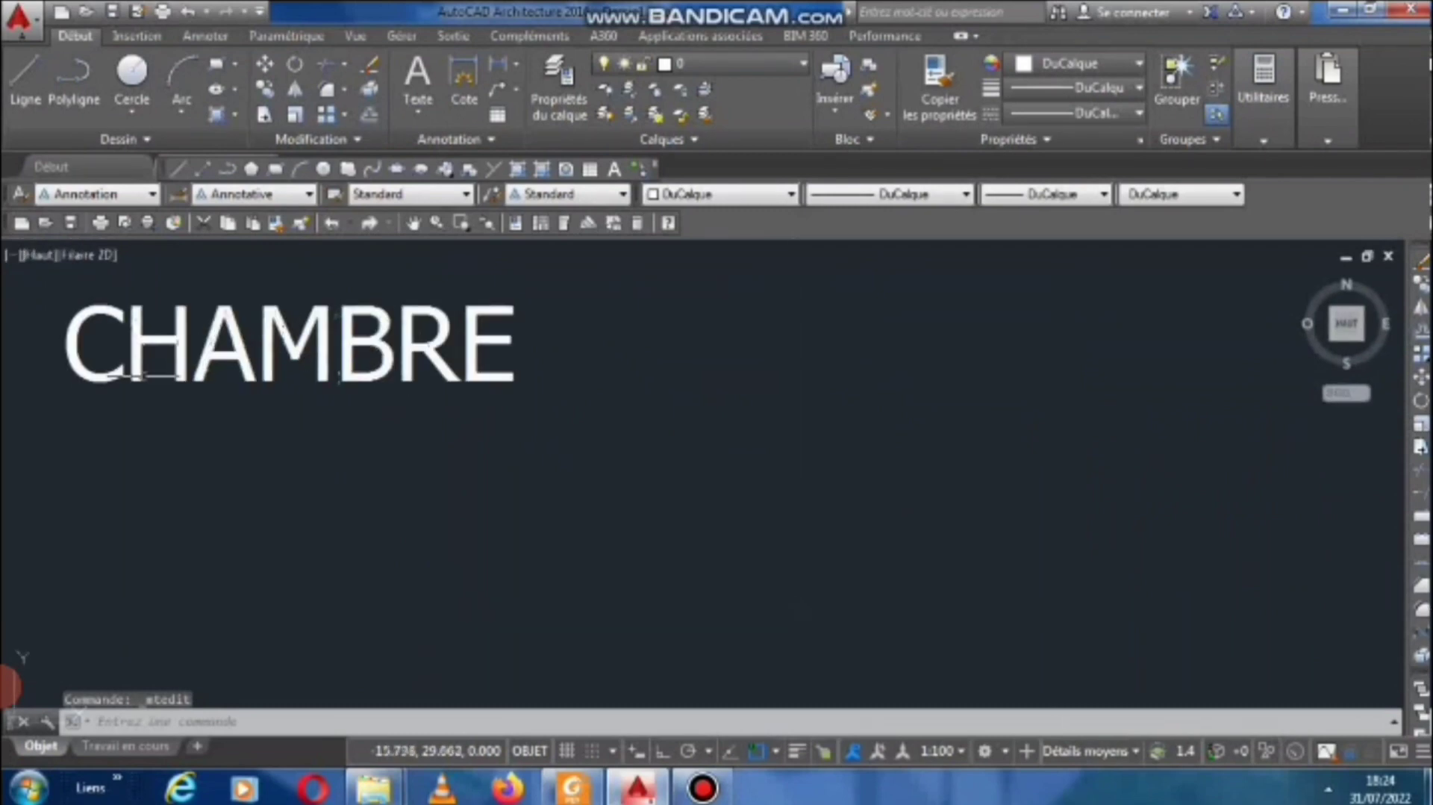
double_click(103, 382)
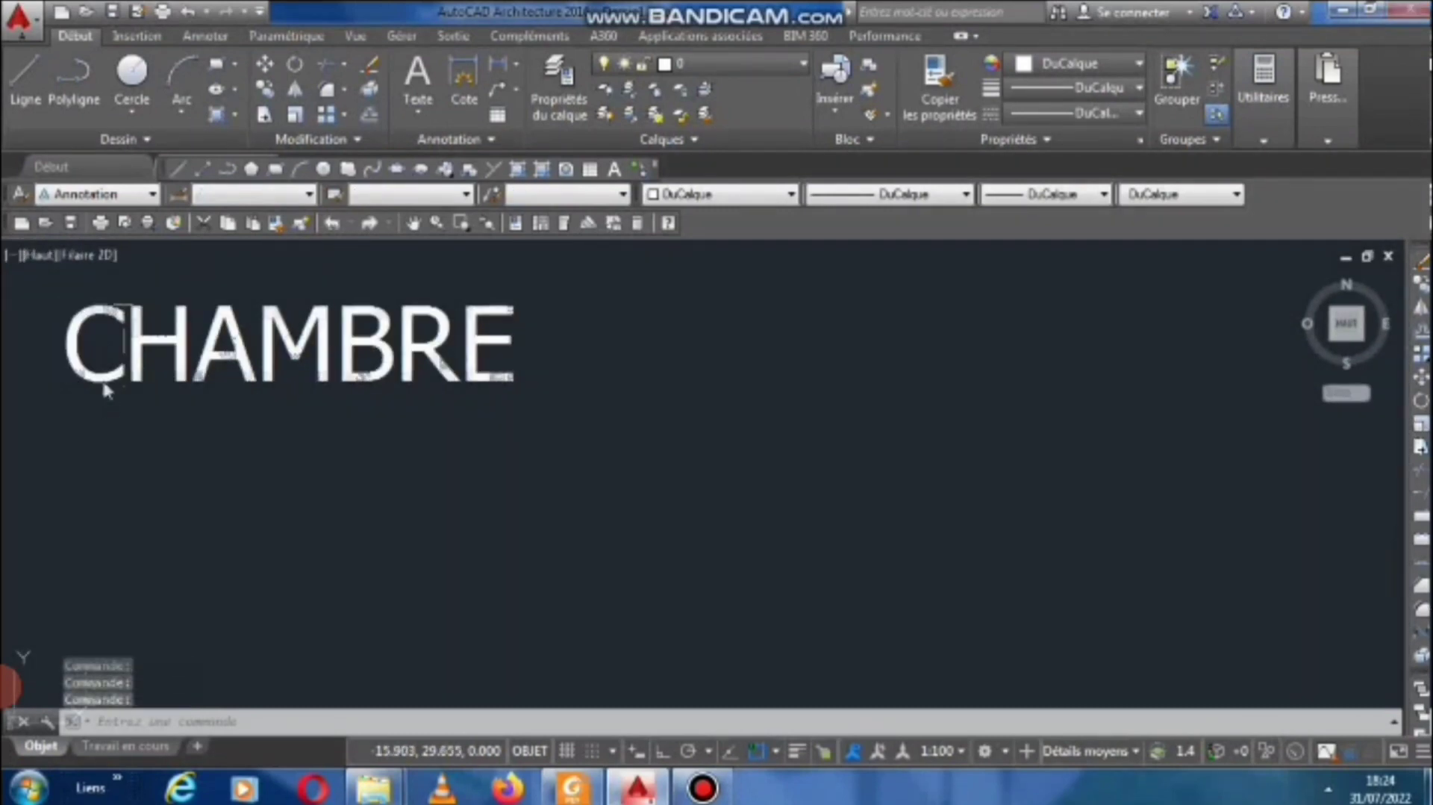
drag(517, 355, 48, 334)
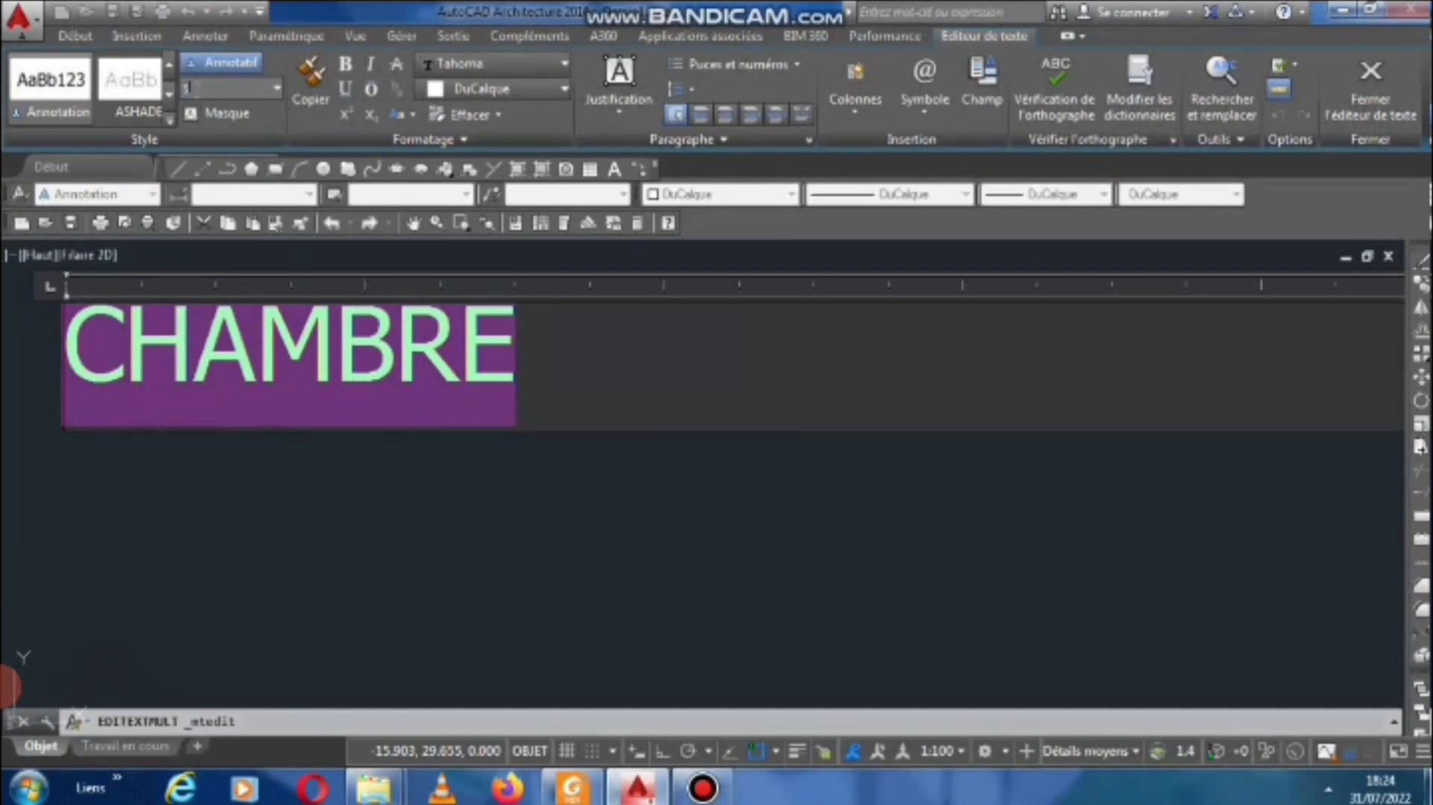
key(Return)
scroll(430, 373, down, 9)
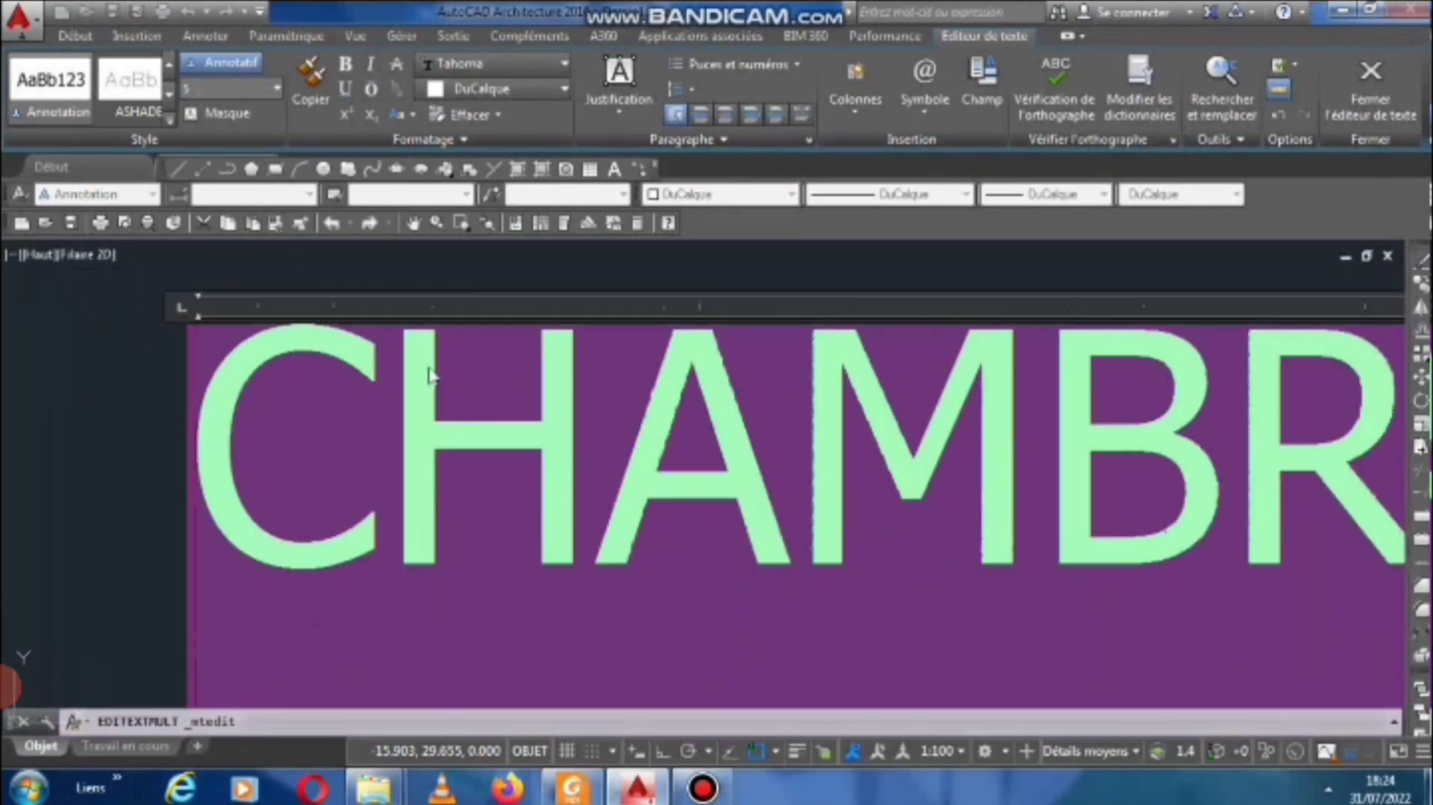
click(281, 377)
Change the colour of the smaller CHAMBRE text to yellow (Jaune) and finish editing it.
scroll(306, 377, down, 4)
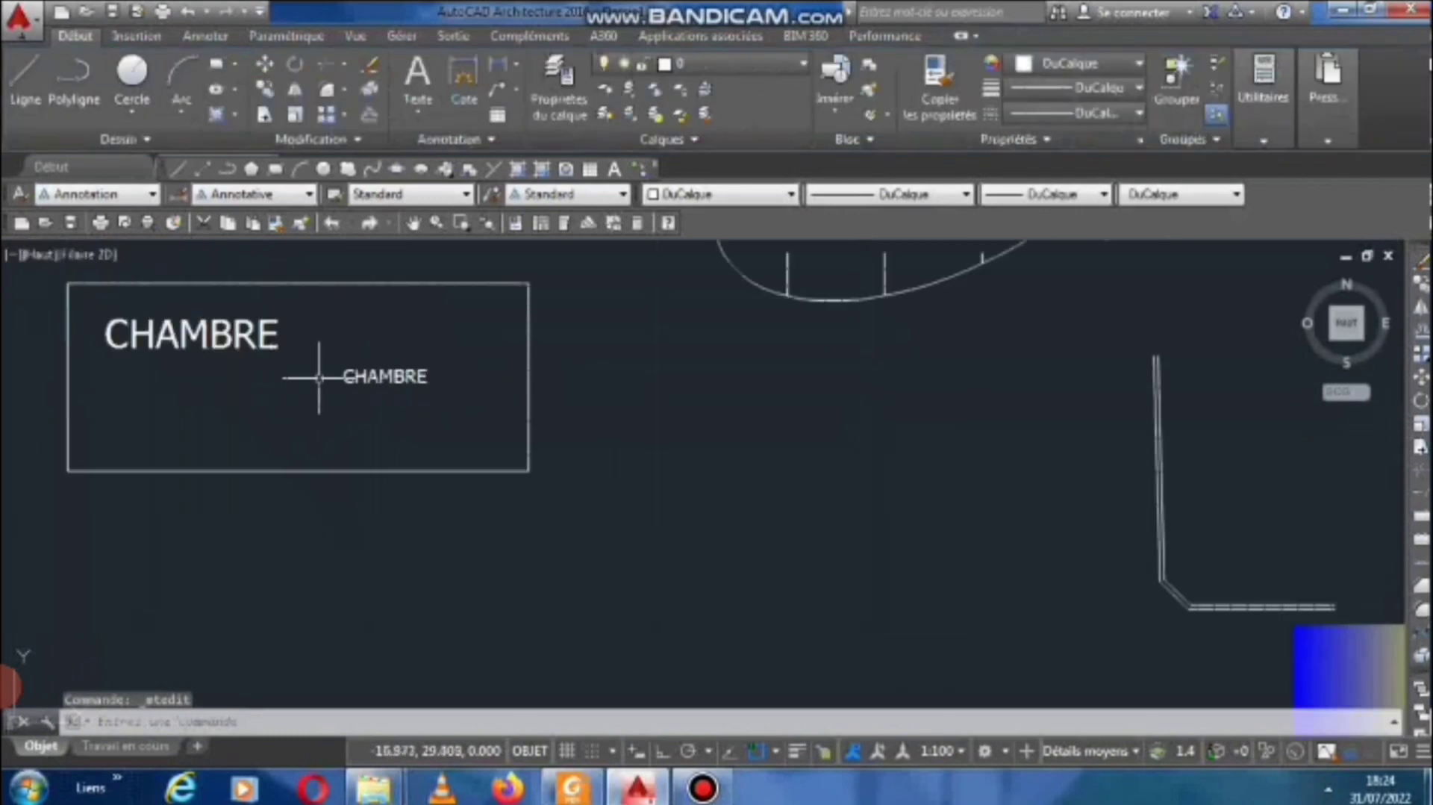
scroll(438, 393, up, 4)
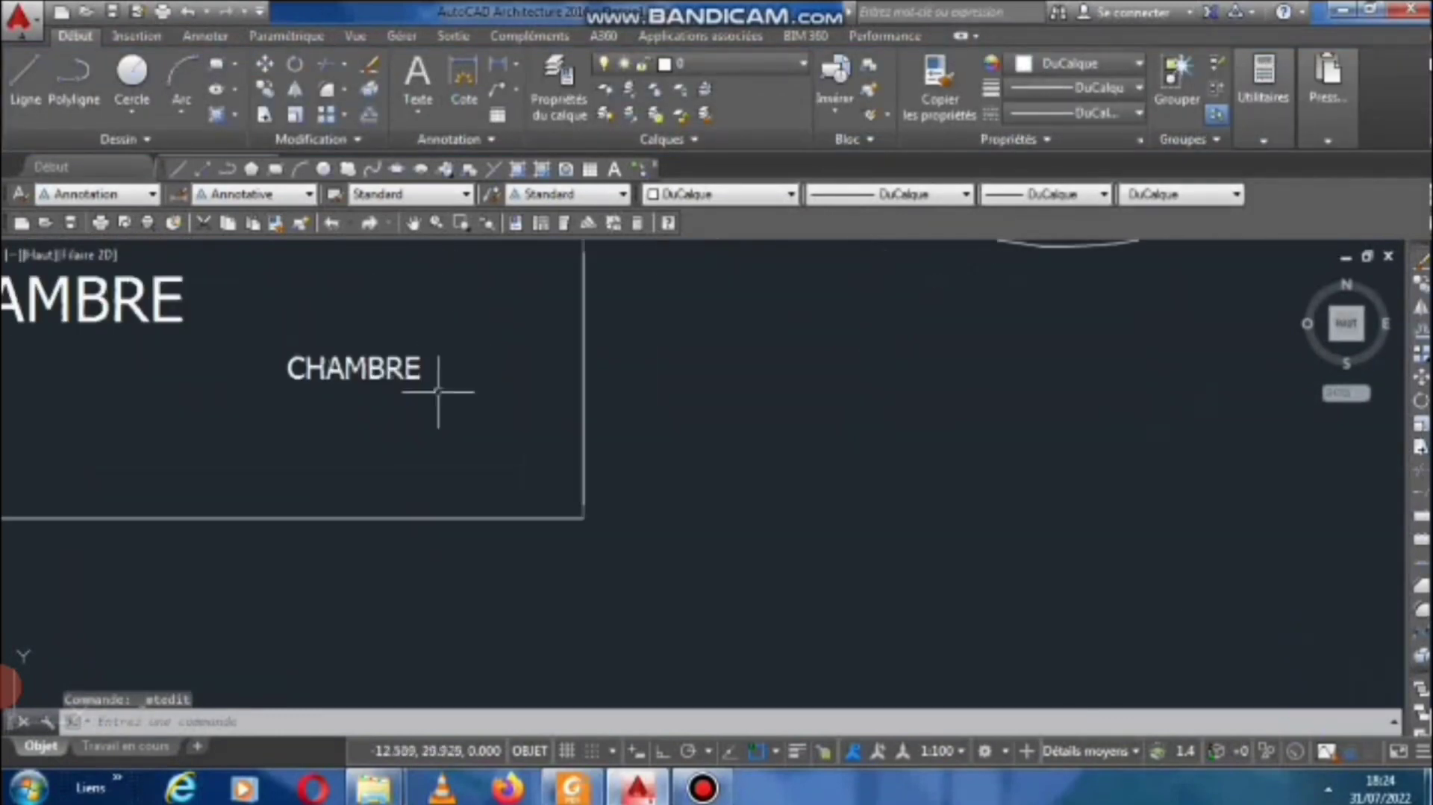
click(405, 373)
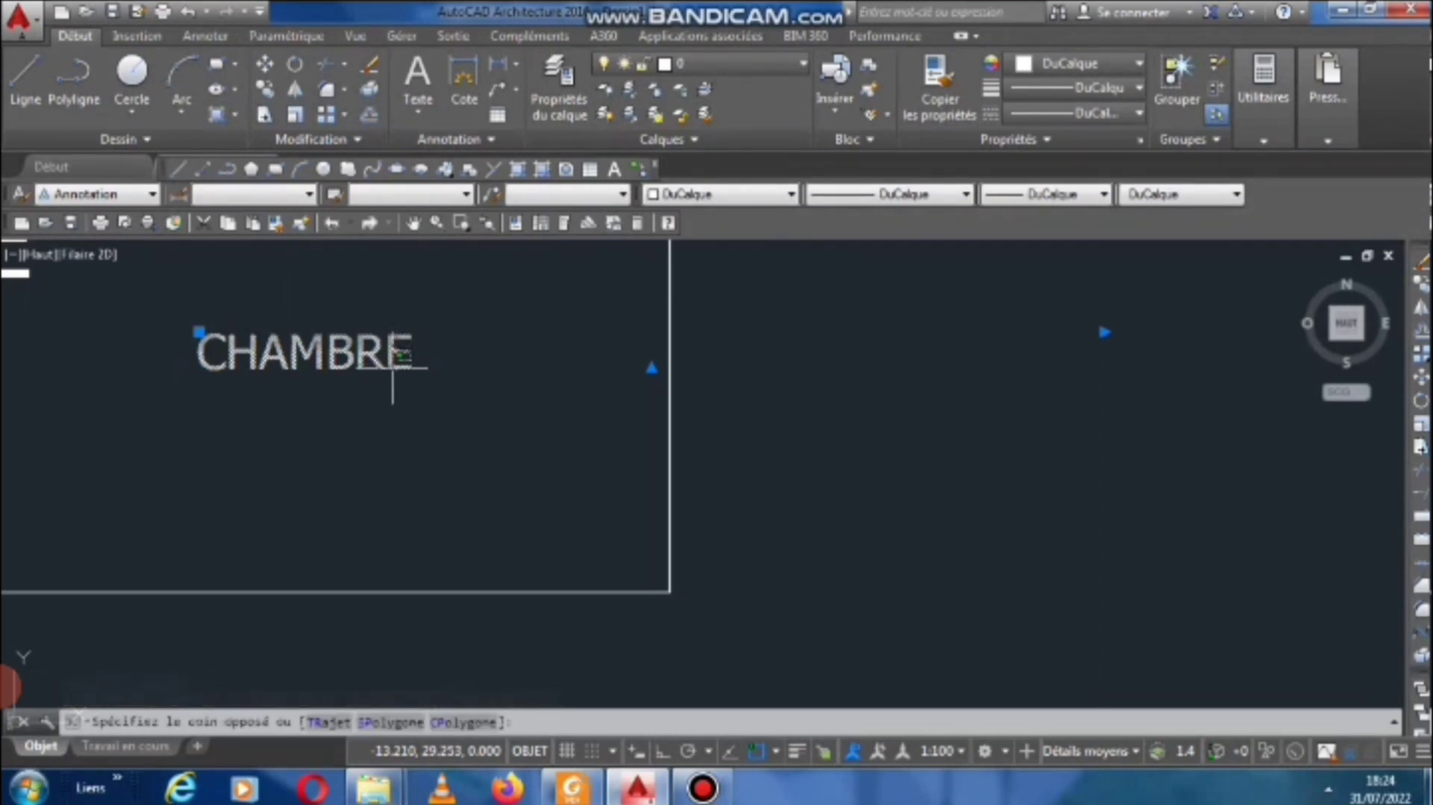
key(Escape)
click(392, 368)
double_click(387, 362)
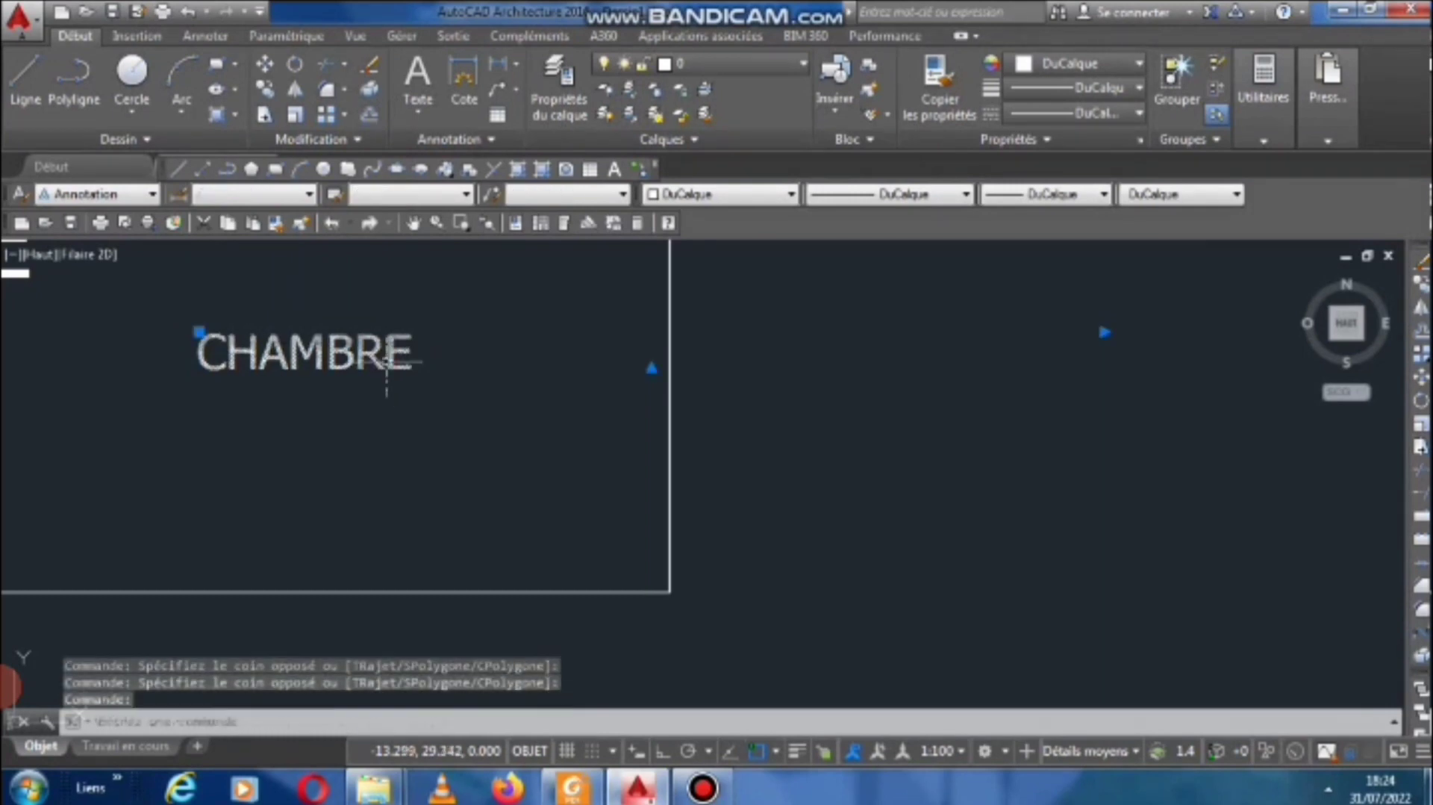
drag(439, 357, 207, 351)
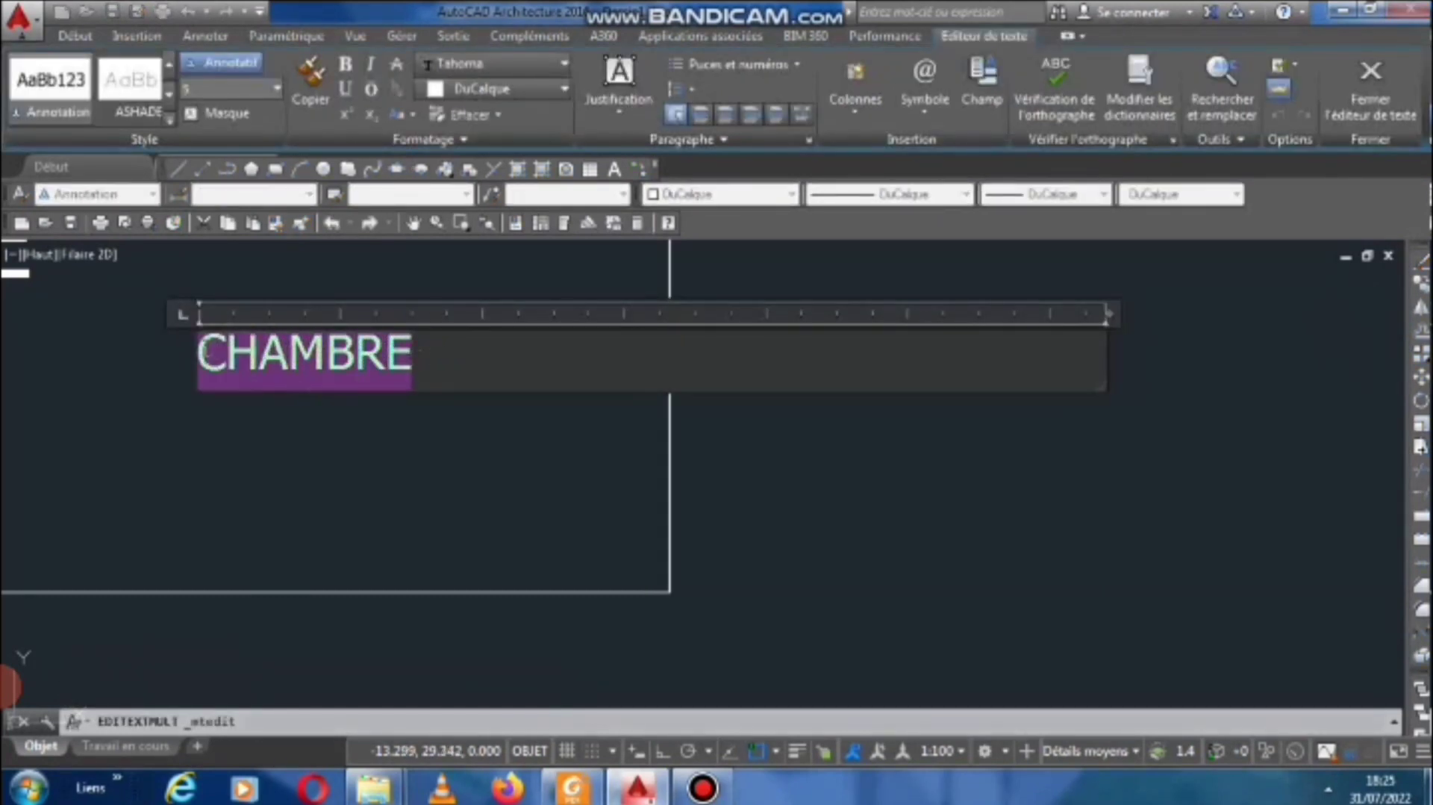
click(499, 89)
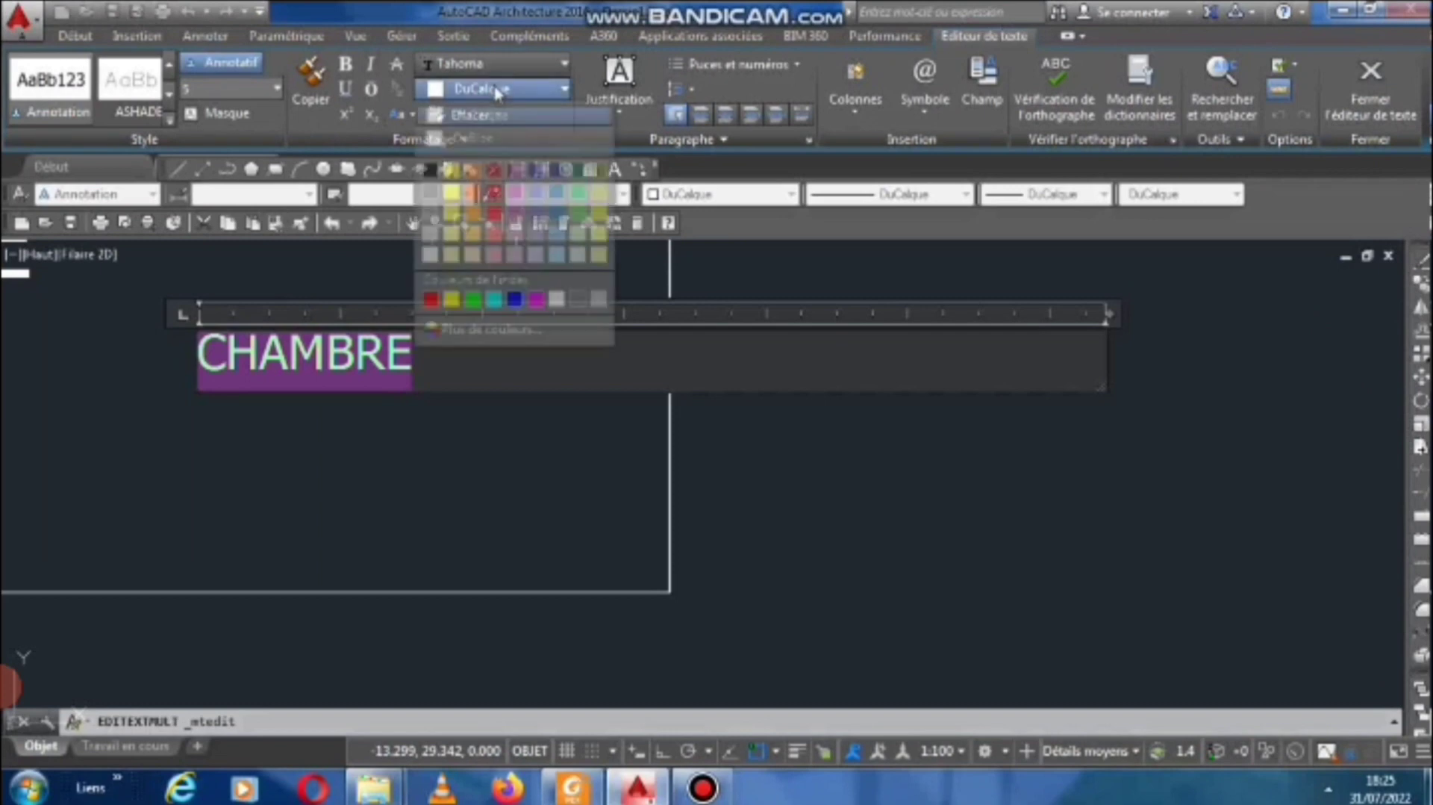
click(453, 300)
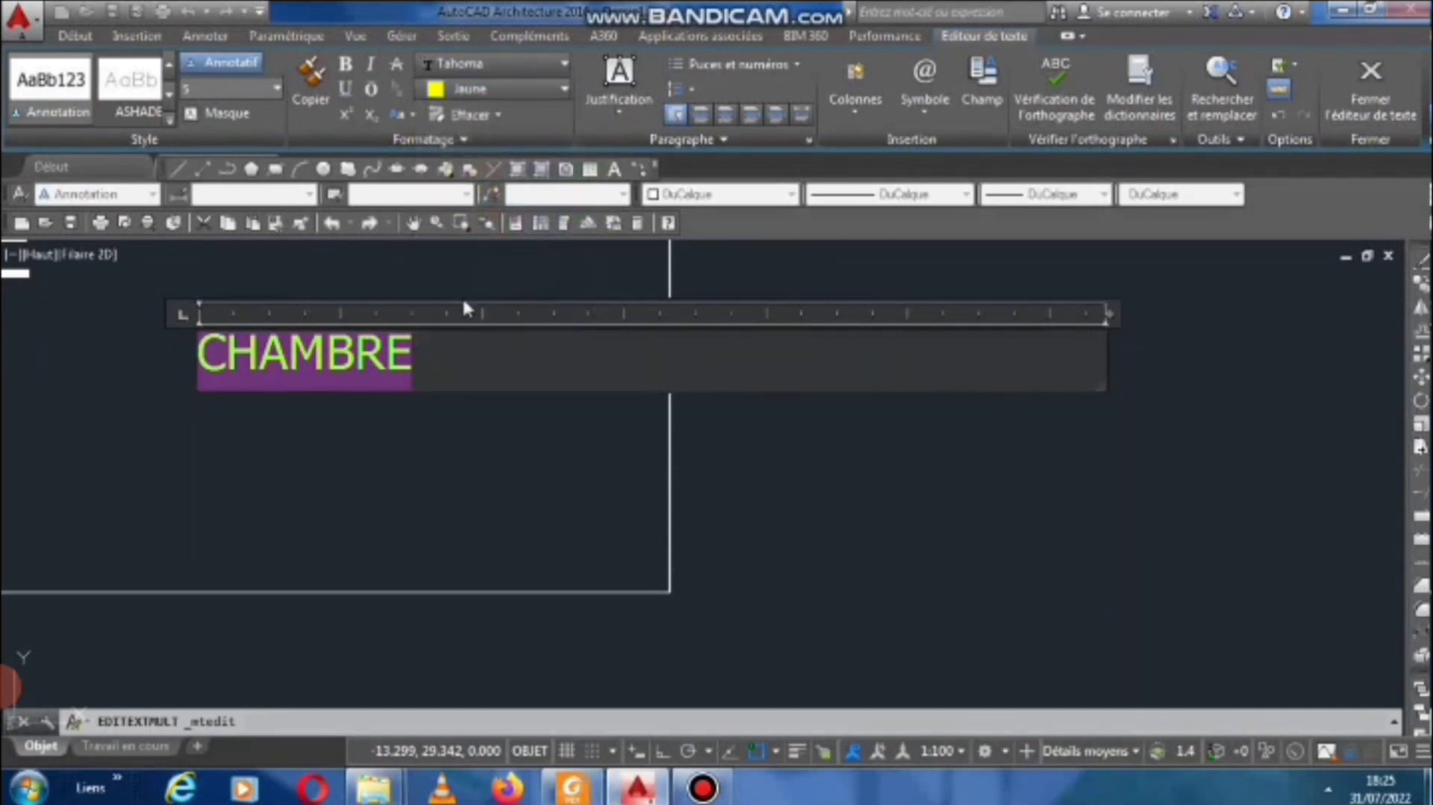
click(439, 407)
Change the colour of the large white CHAMBRE text in the rectangle to Cyan and finish editing it.
scroll(529, 401, down, 4)
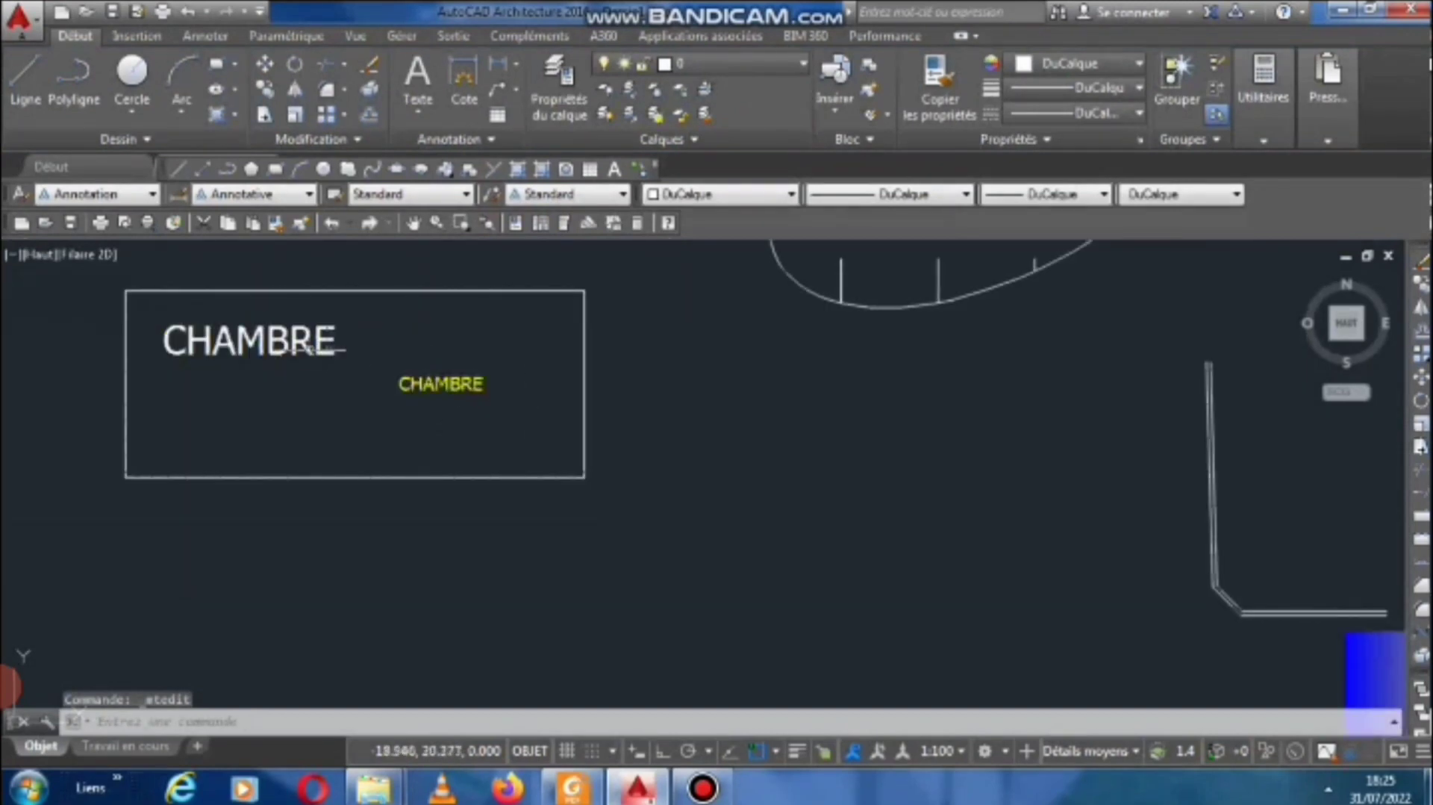
double_click(322, 349)
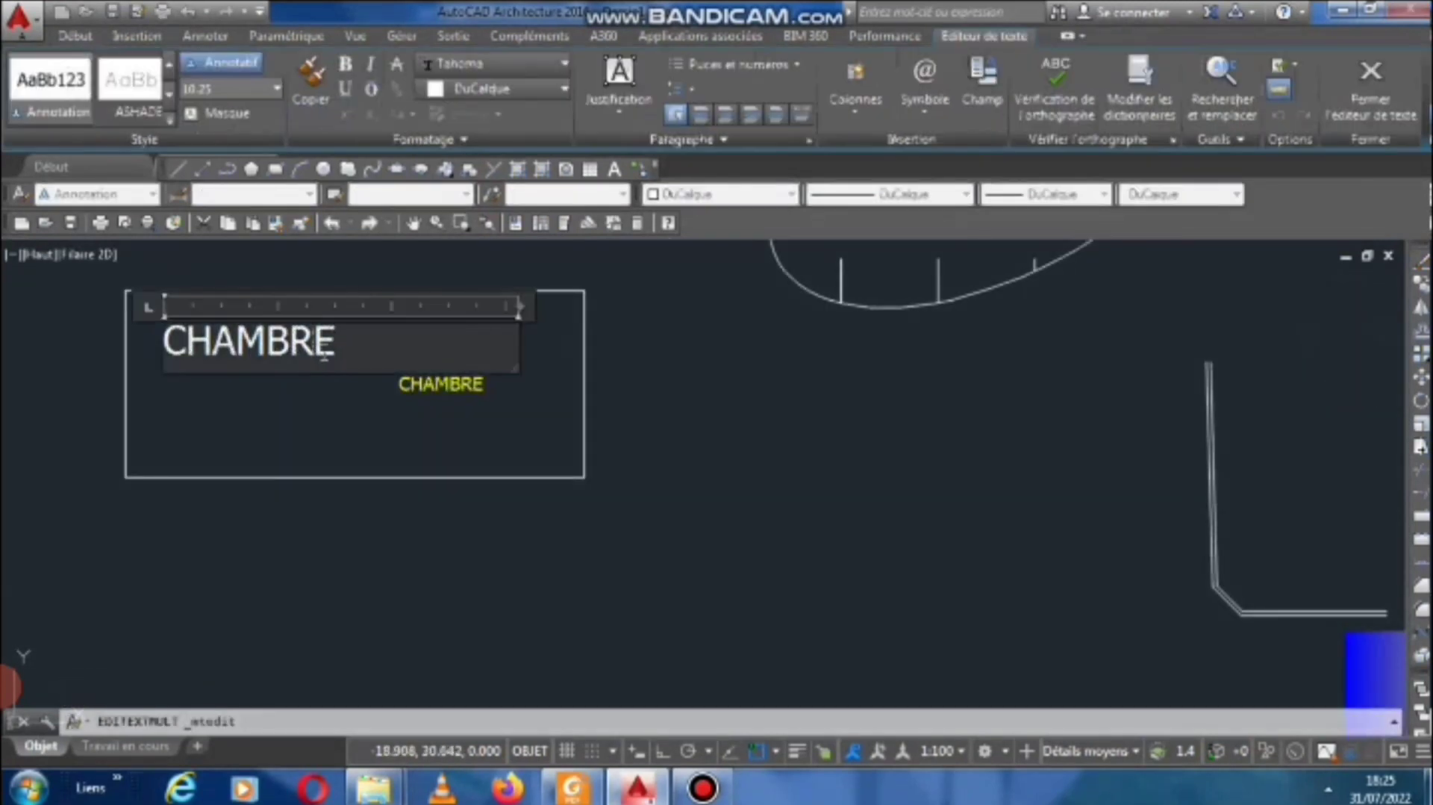
drag(324, 351, 150, 329)
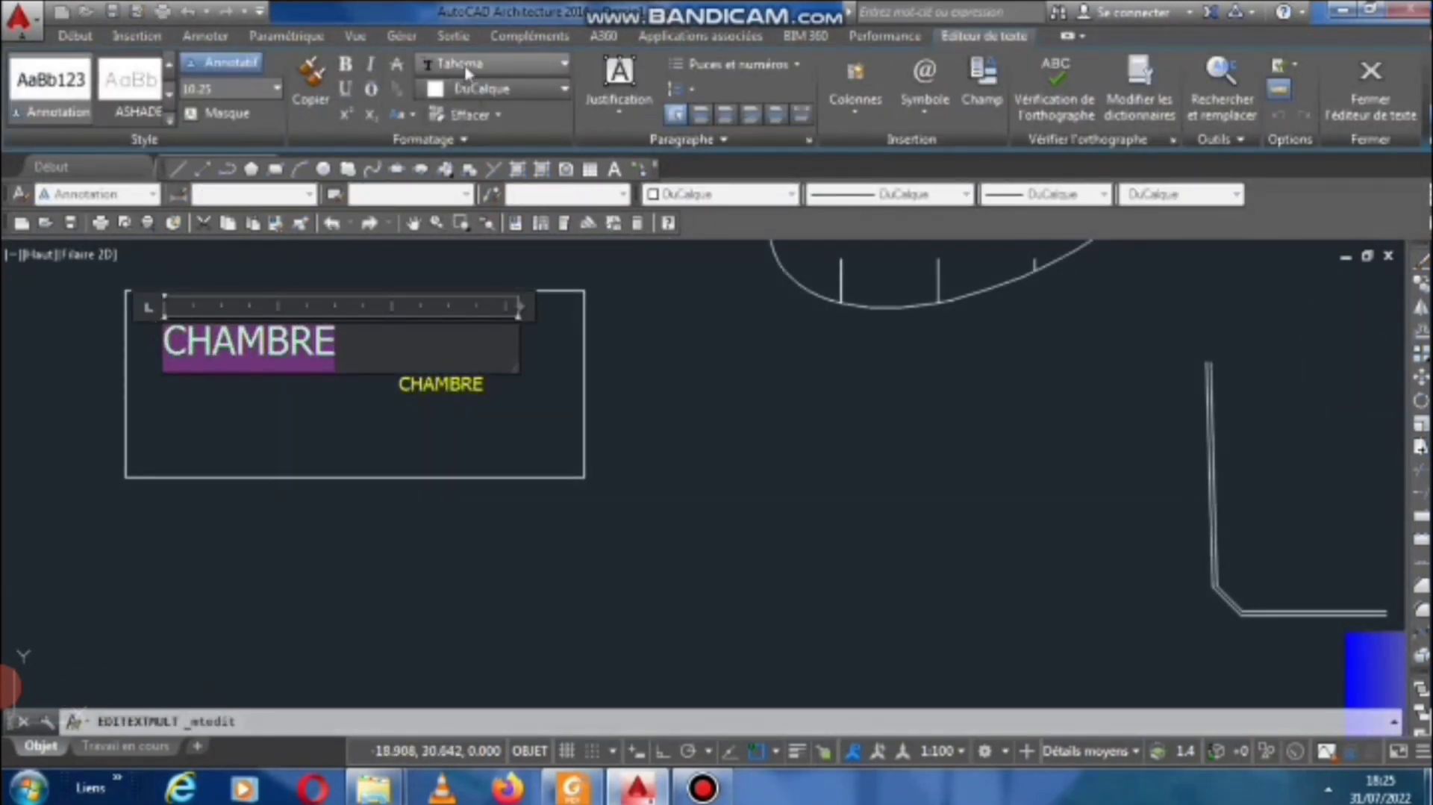
click(489, 89)
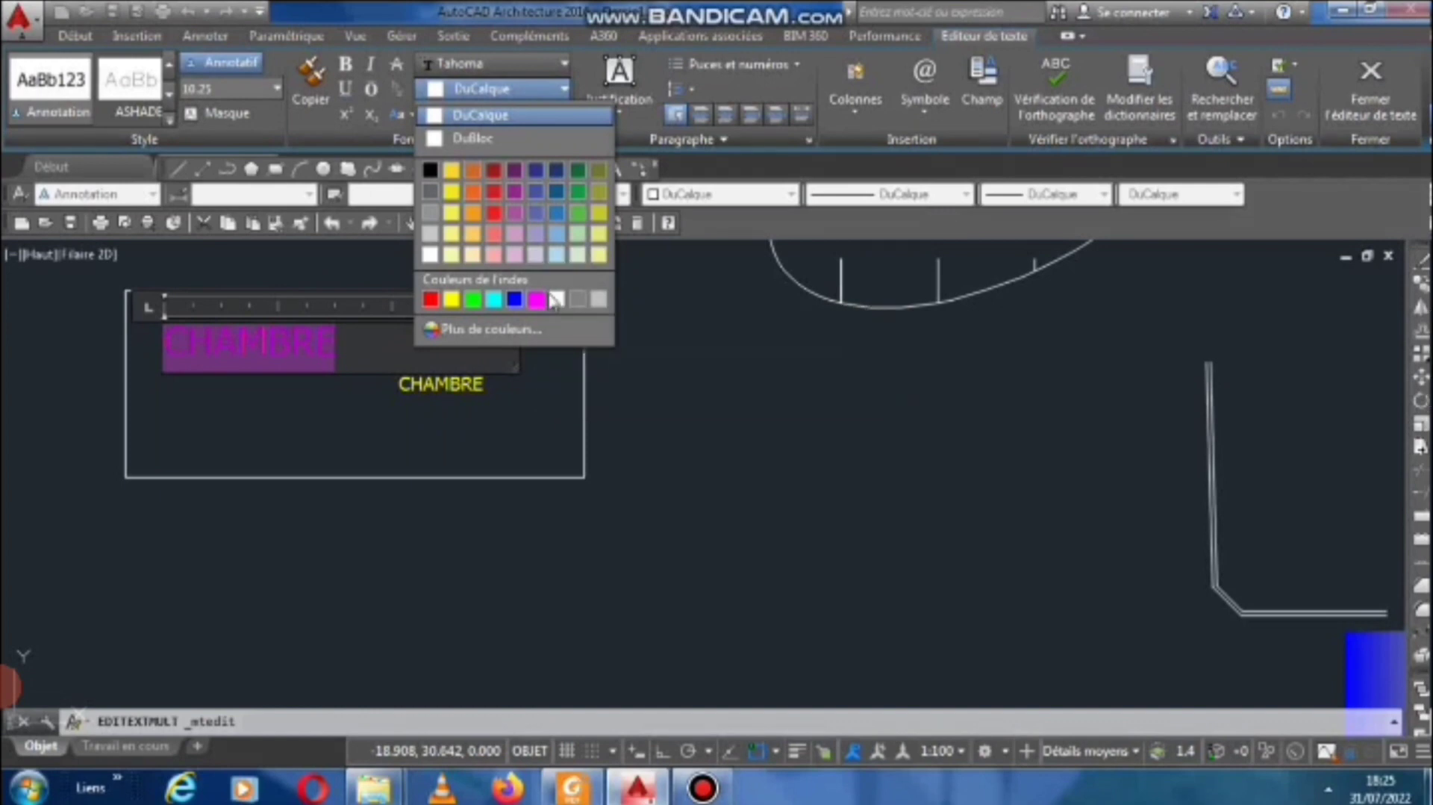
click(493, 300)
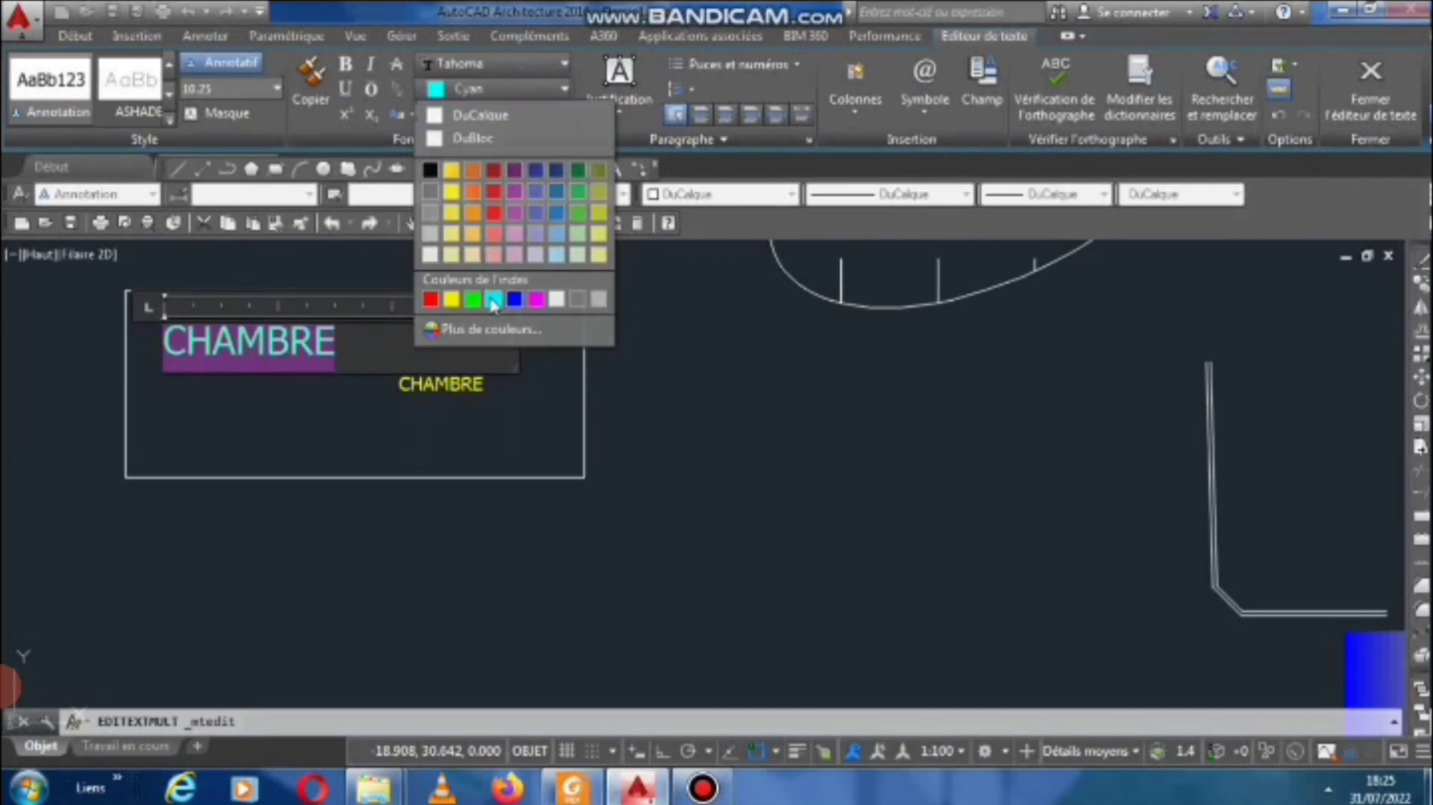
click(401, 421)
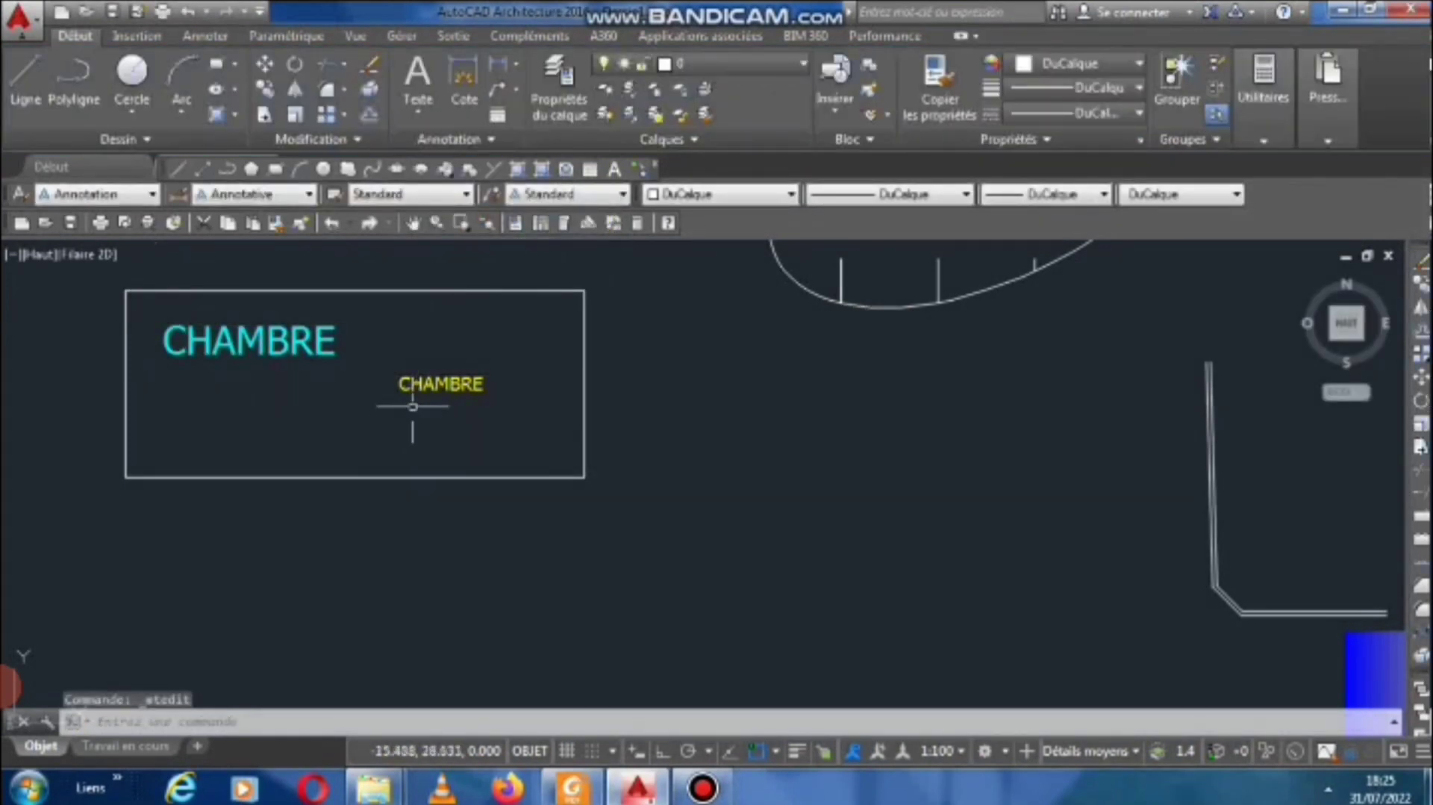
Start a single-line text in the empty area left of the rectangle, accepting paper height 0.250 and rotation angle 0.00.
scroll(388, 459, down, 4)
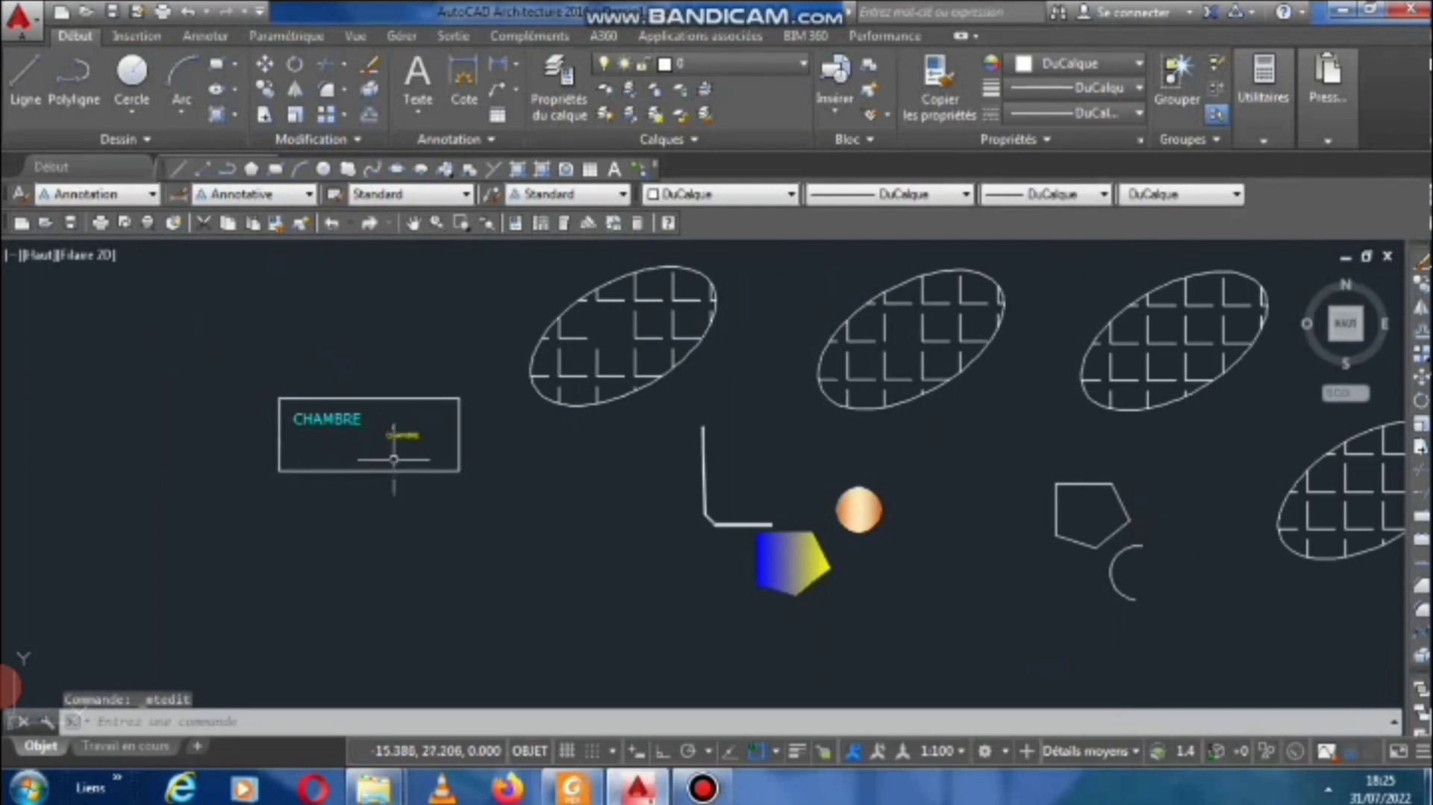
click(416, 108)
click(430, 193)
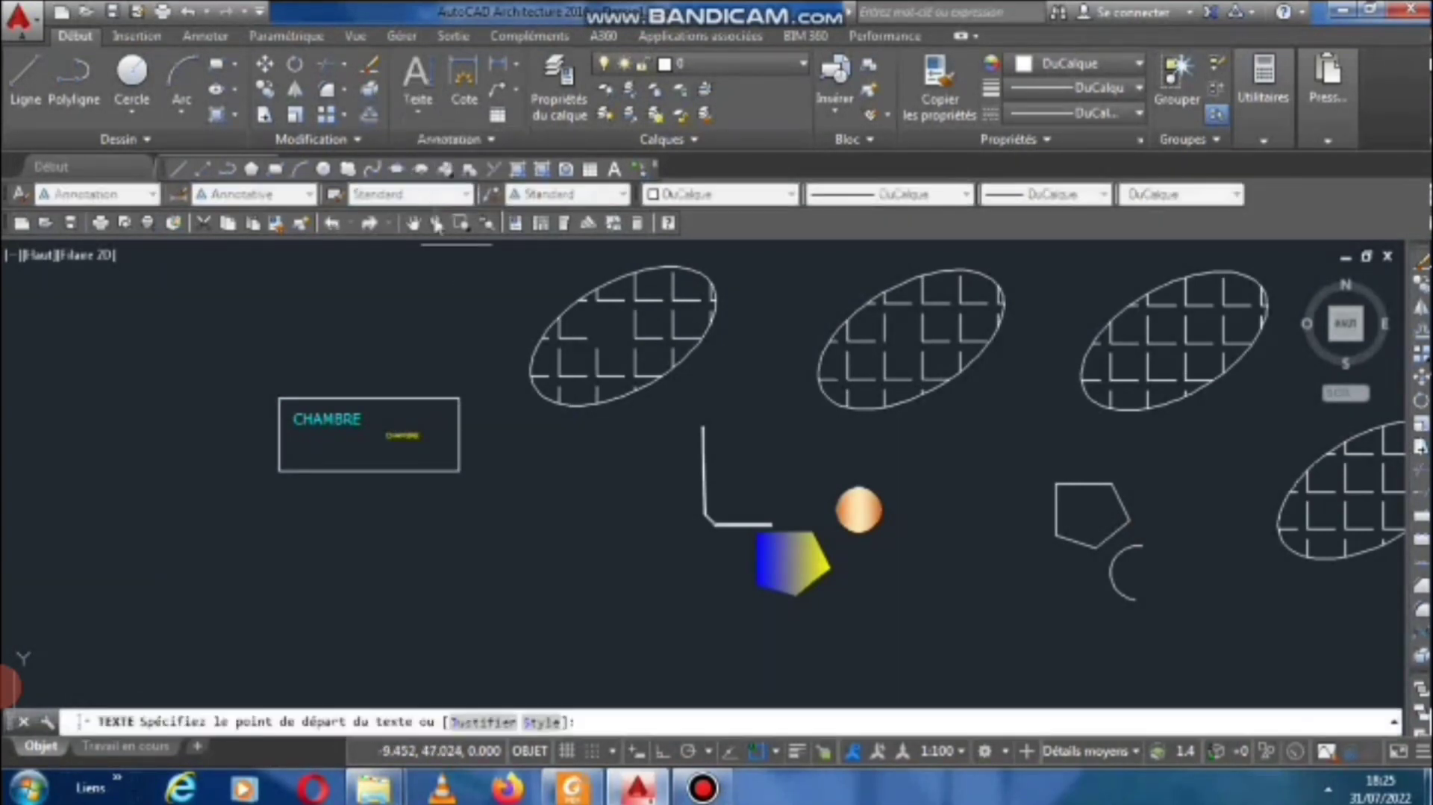
middle_drag(473, 377, 592, 376)
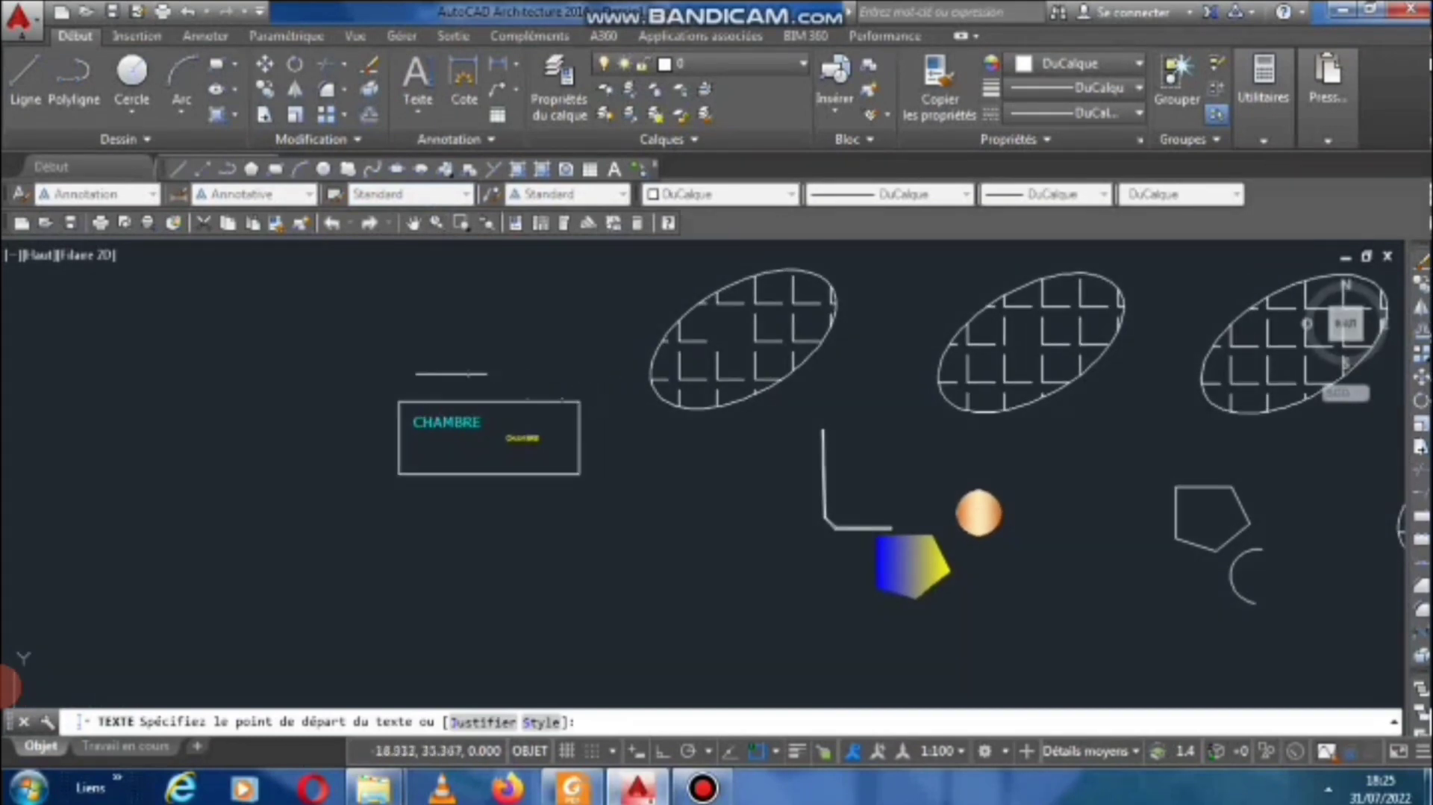
click(183, 348)
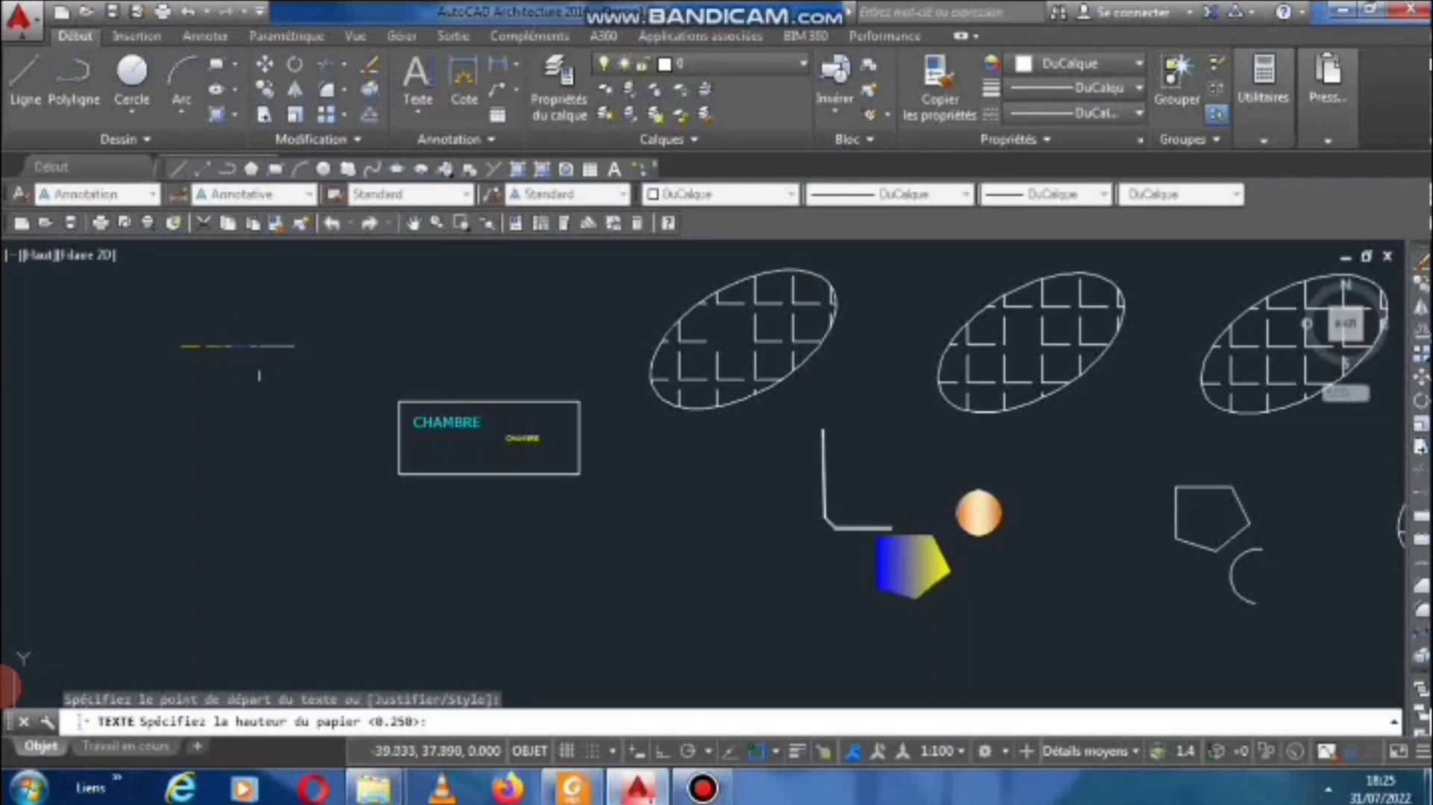
key(Return)
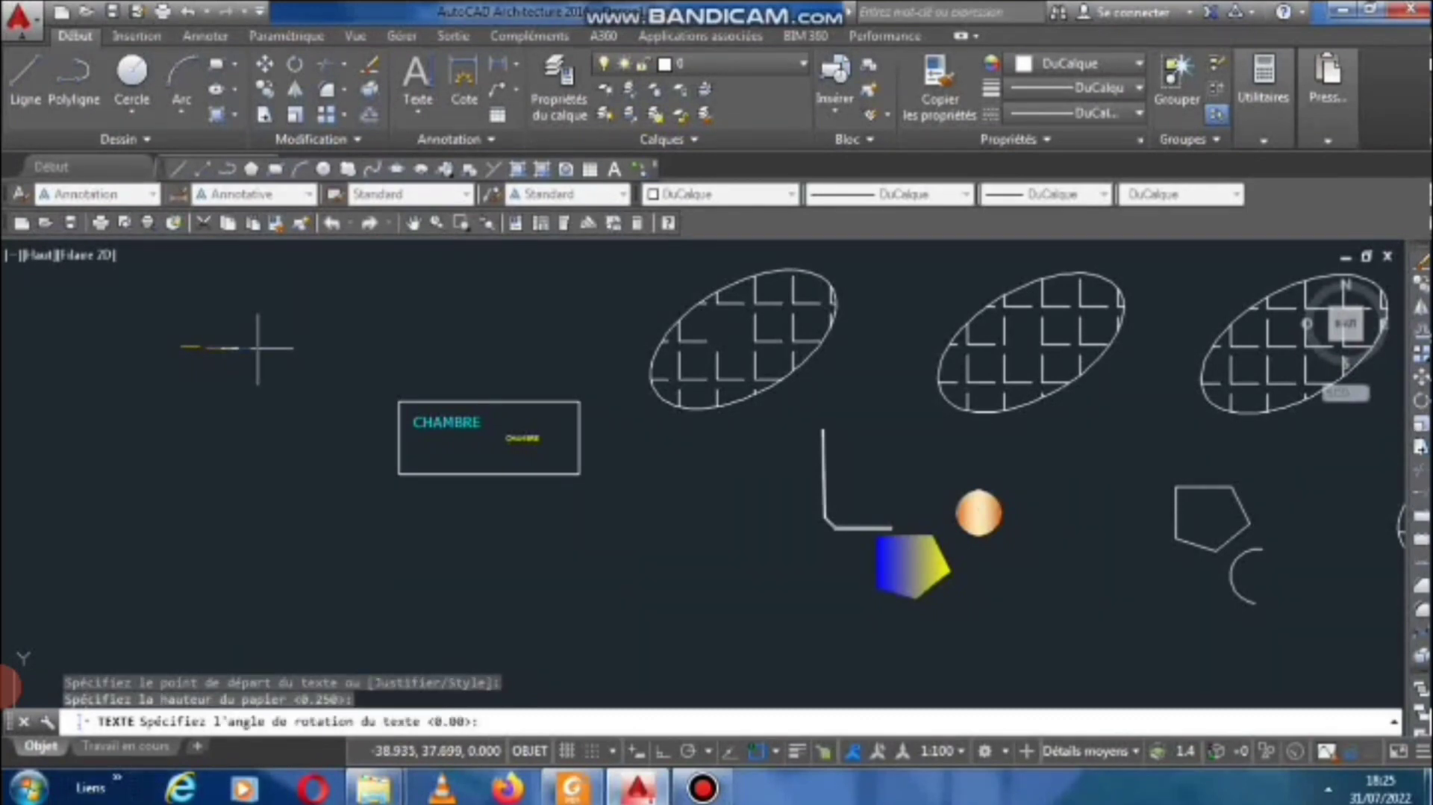
key(Return)
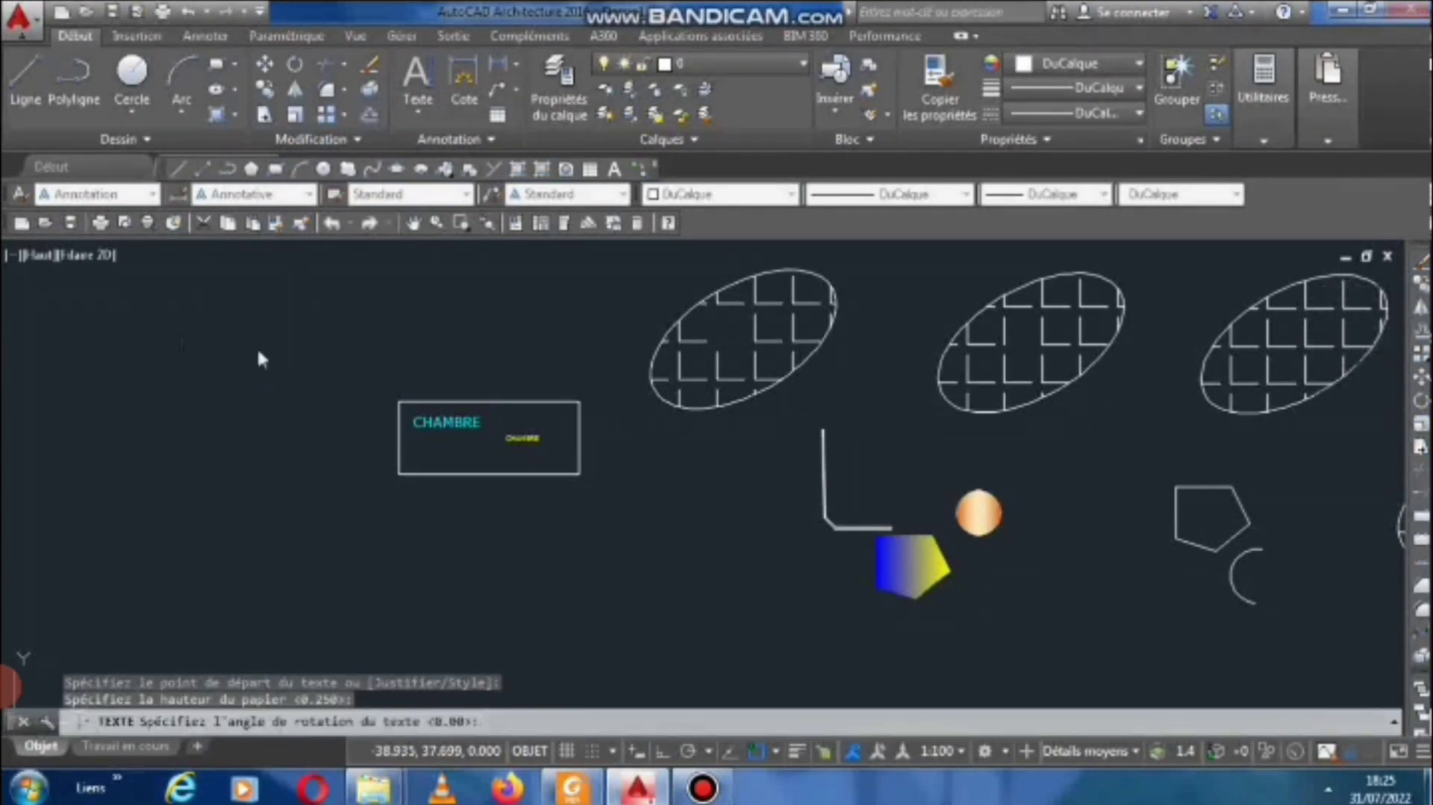
Enter CHAMBRE as the single-line text's content and end the text command.
scroll(183, 350, up, 6)
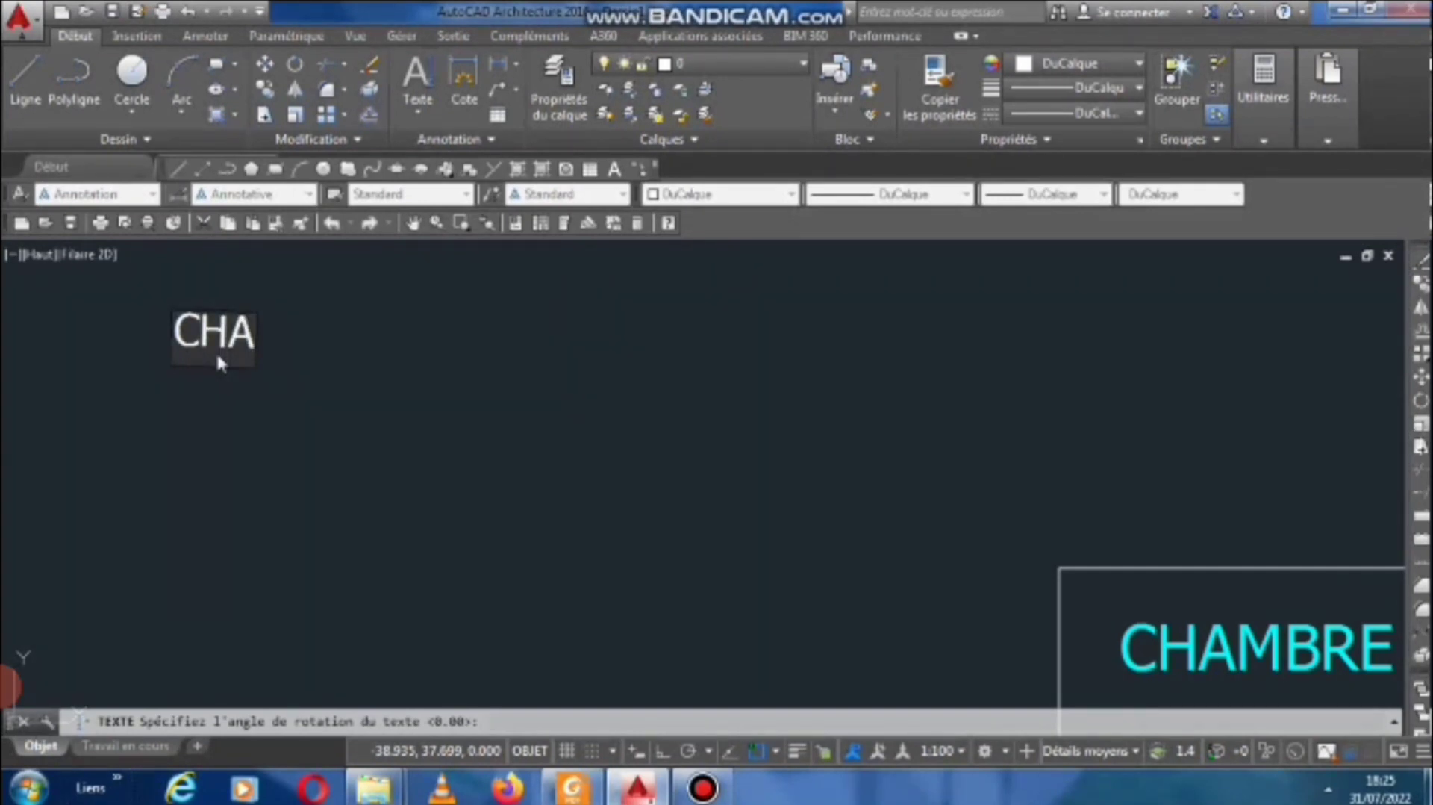
text(MB)
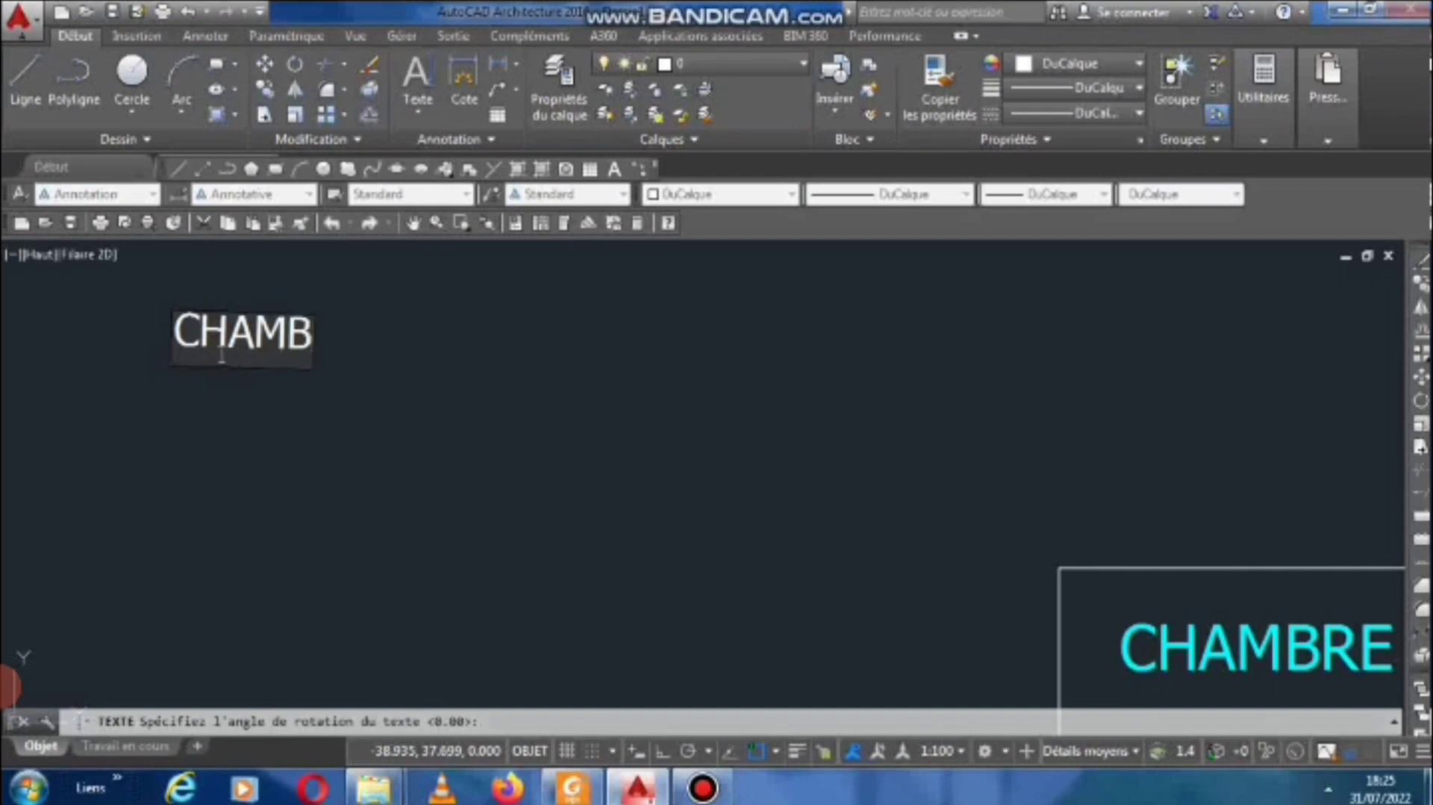
text(RE)
click(292, 427)
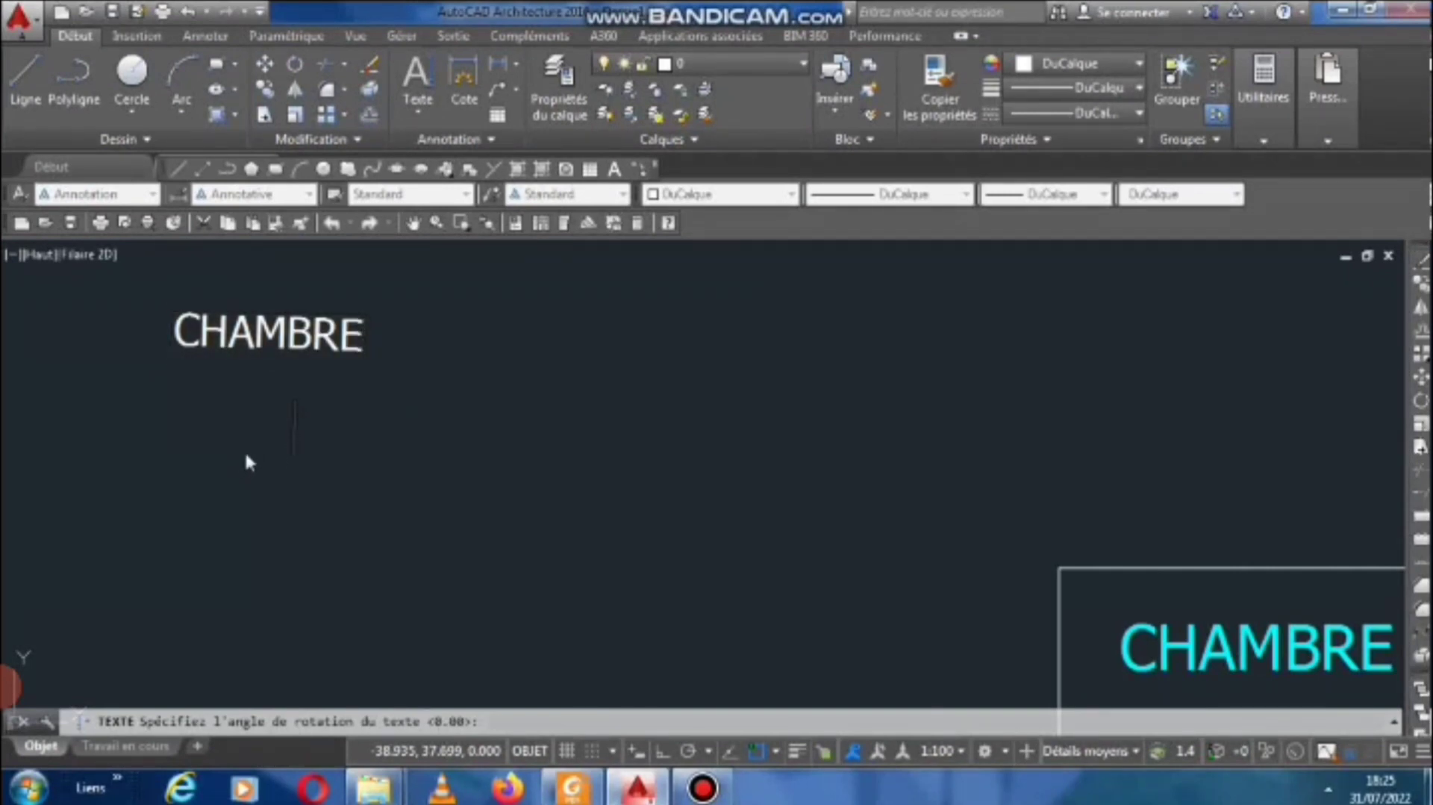
scroll(247, 457, down, 5)
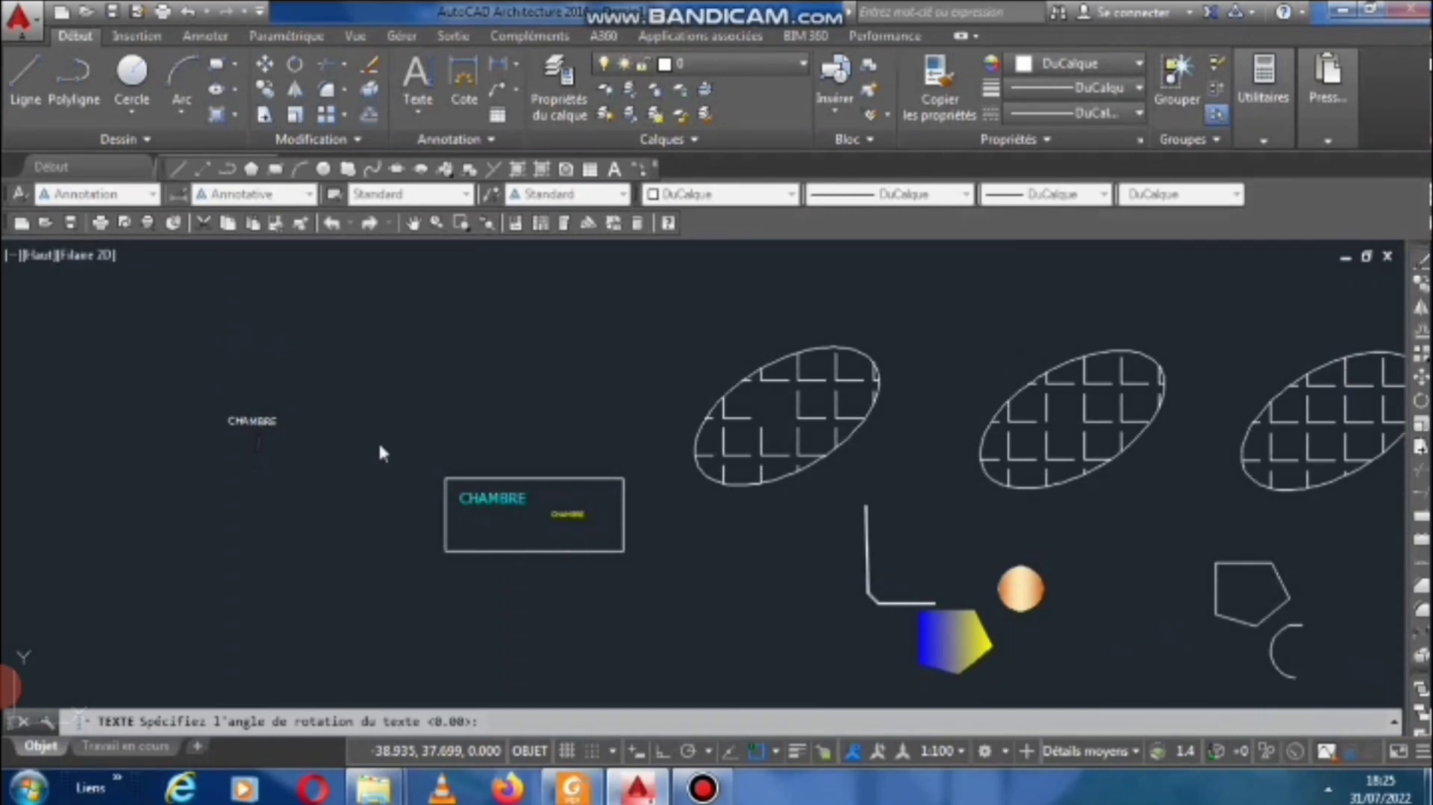
scroll(378, 441, down, 3)
middle_drag(443, 423, 379, 407)
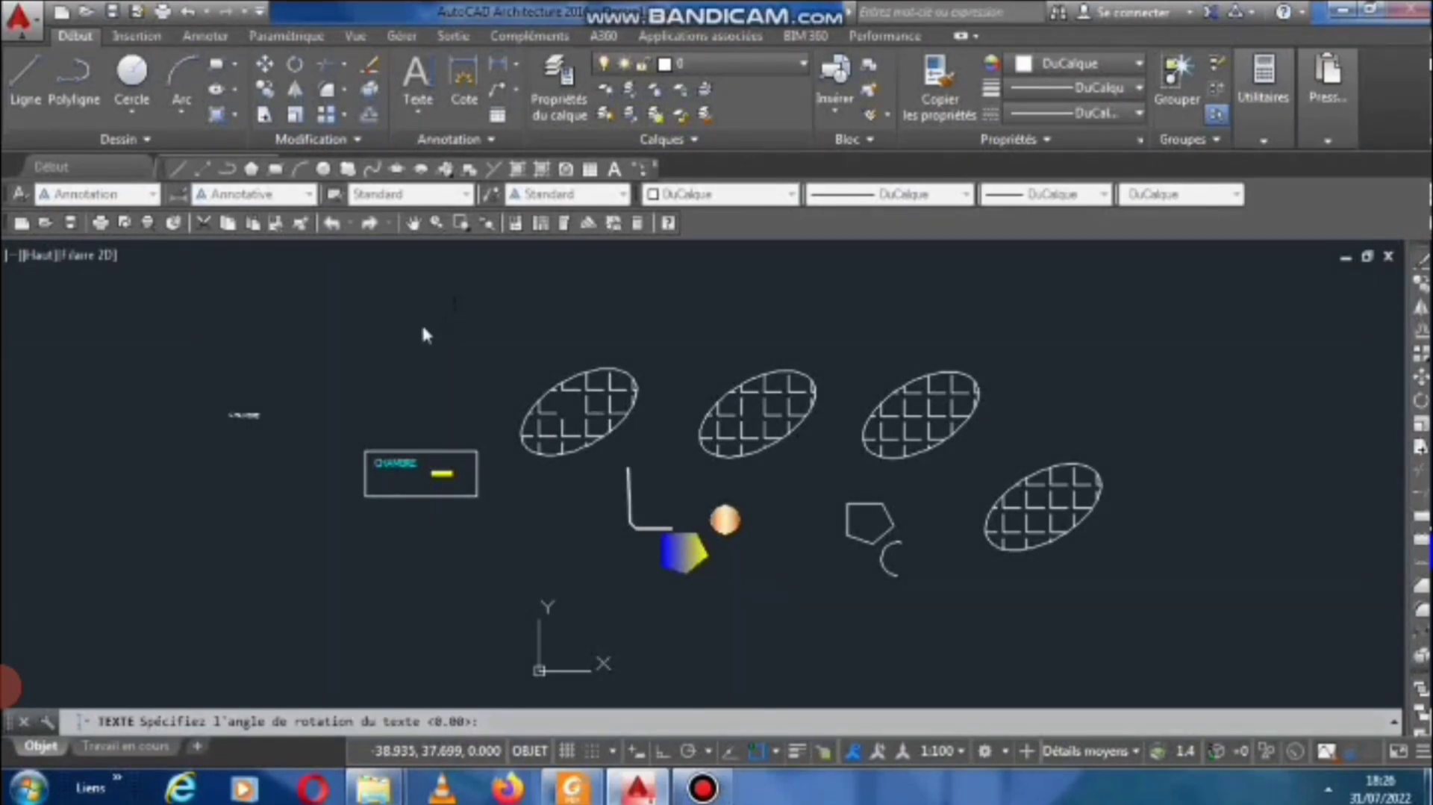
key(Escape)
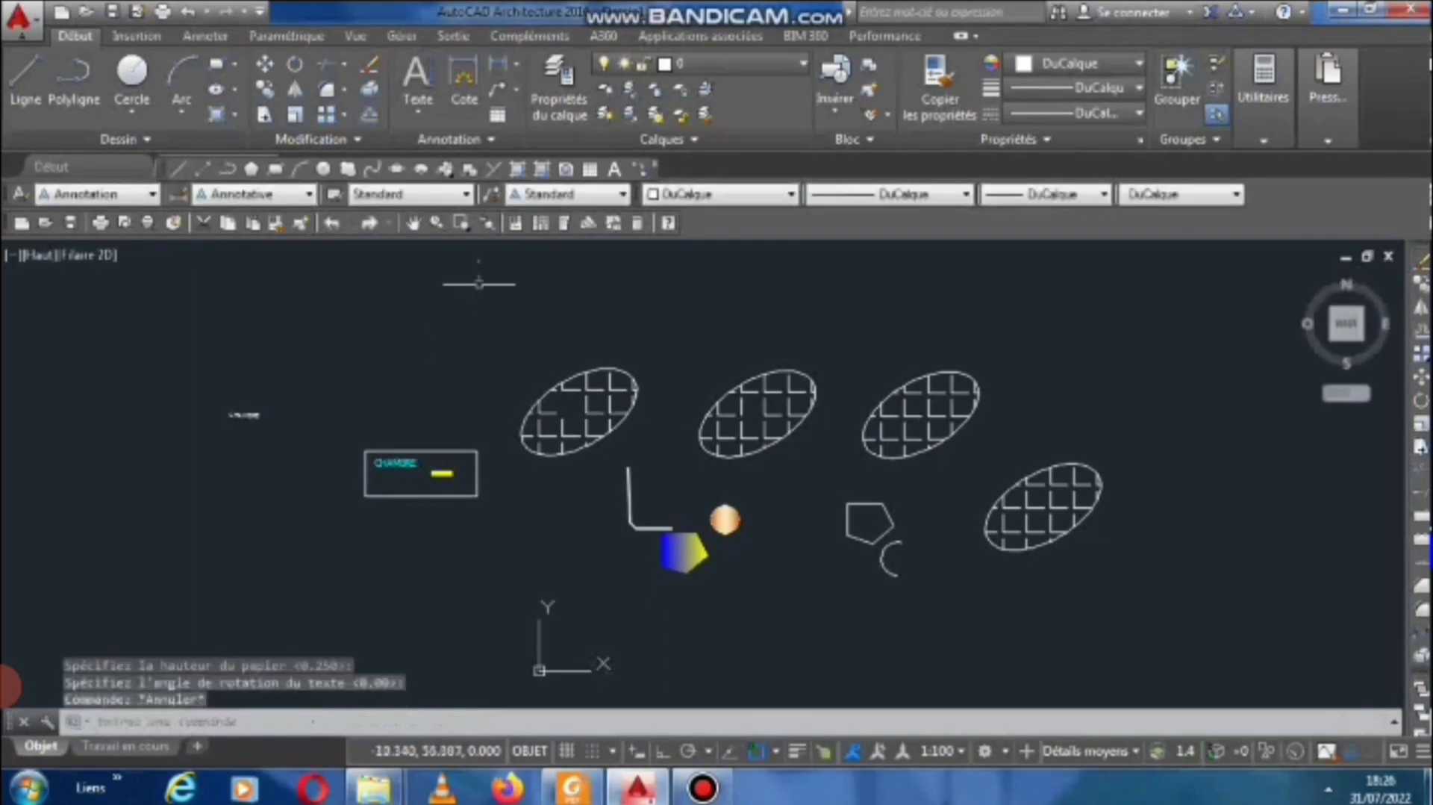
Add a linear dimension along the rectangle's top edge, with the dimension line slightly above it.
click(520, 64)
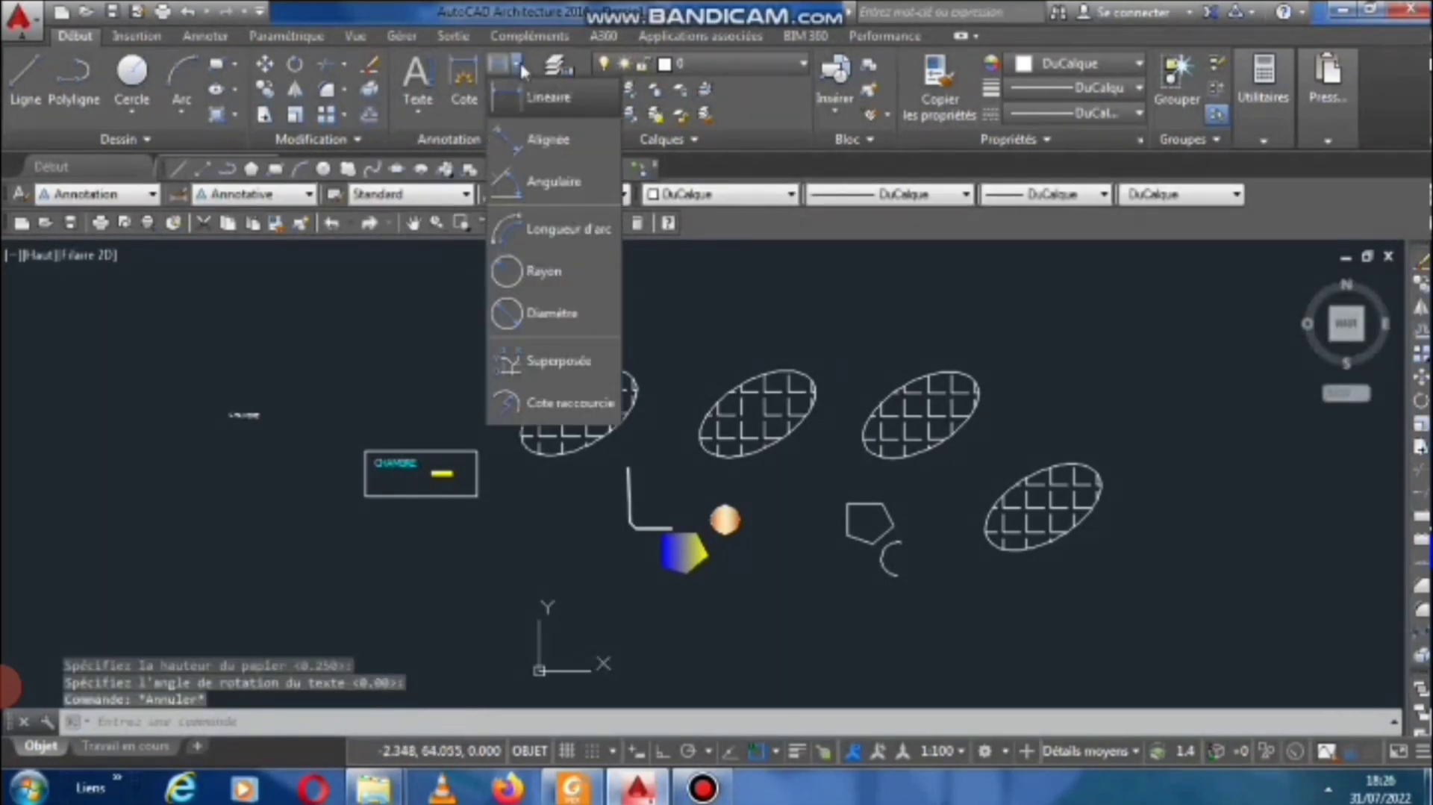
click(538, 105)
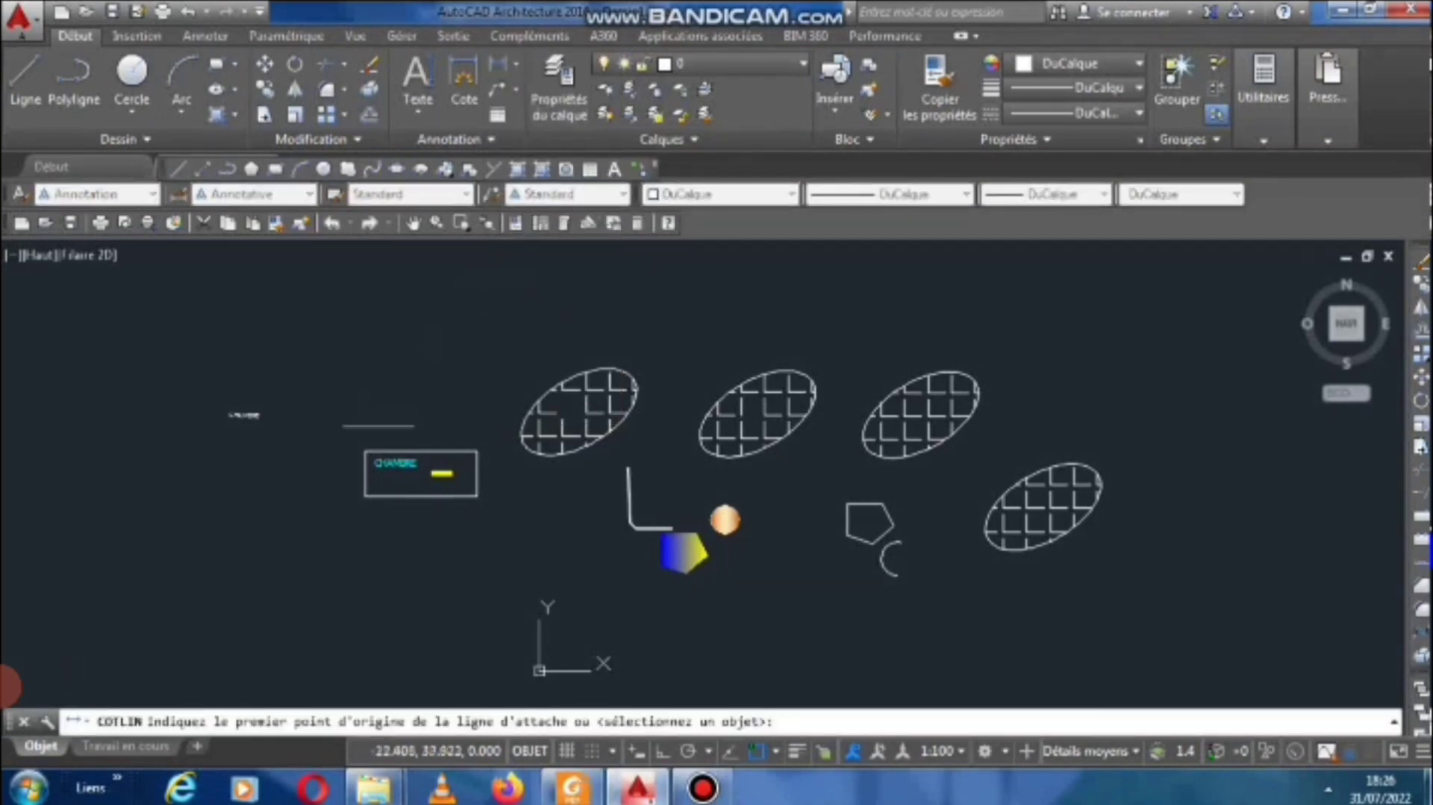
scroll(365, 452, up, 6)
click(359, 459)
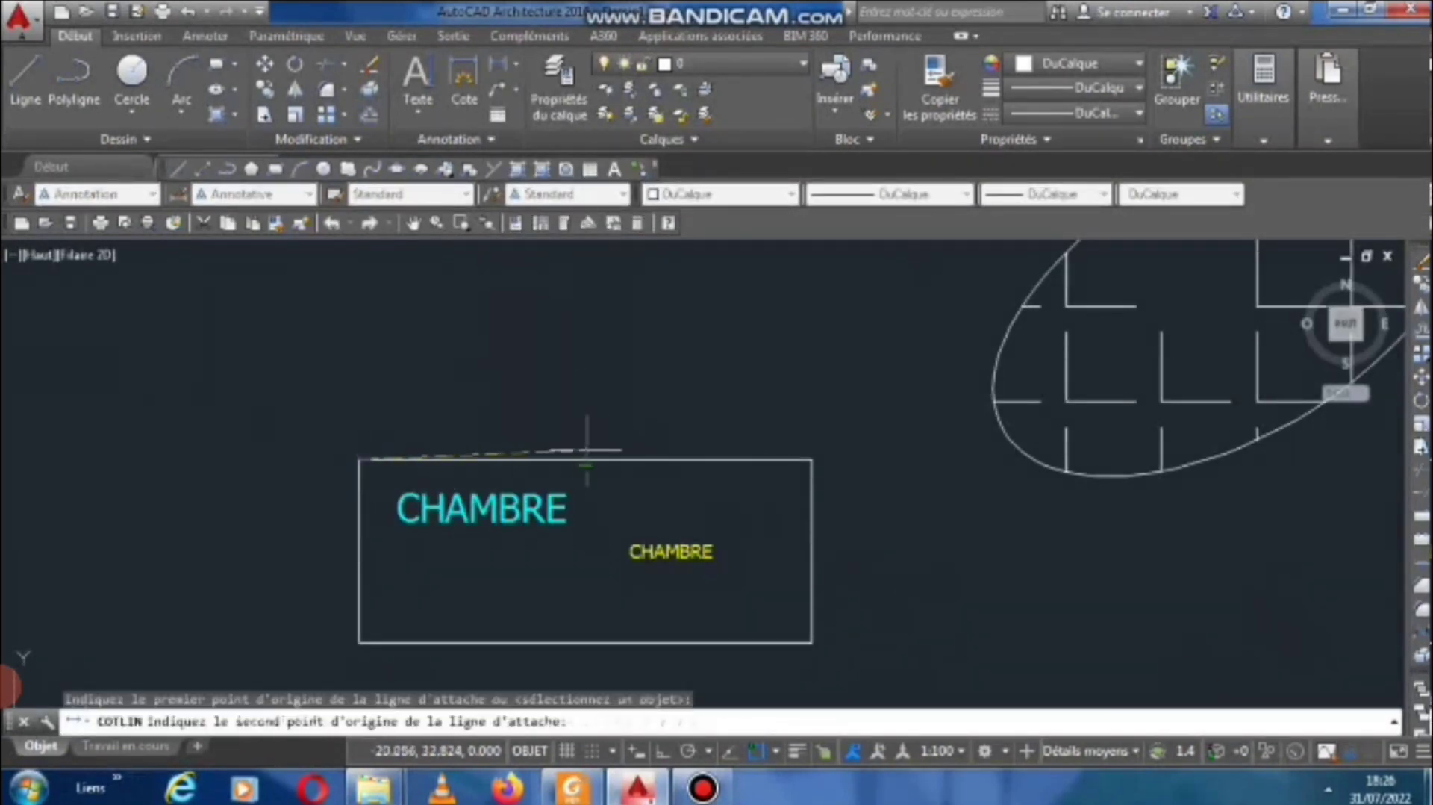
click(811, 459)
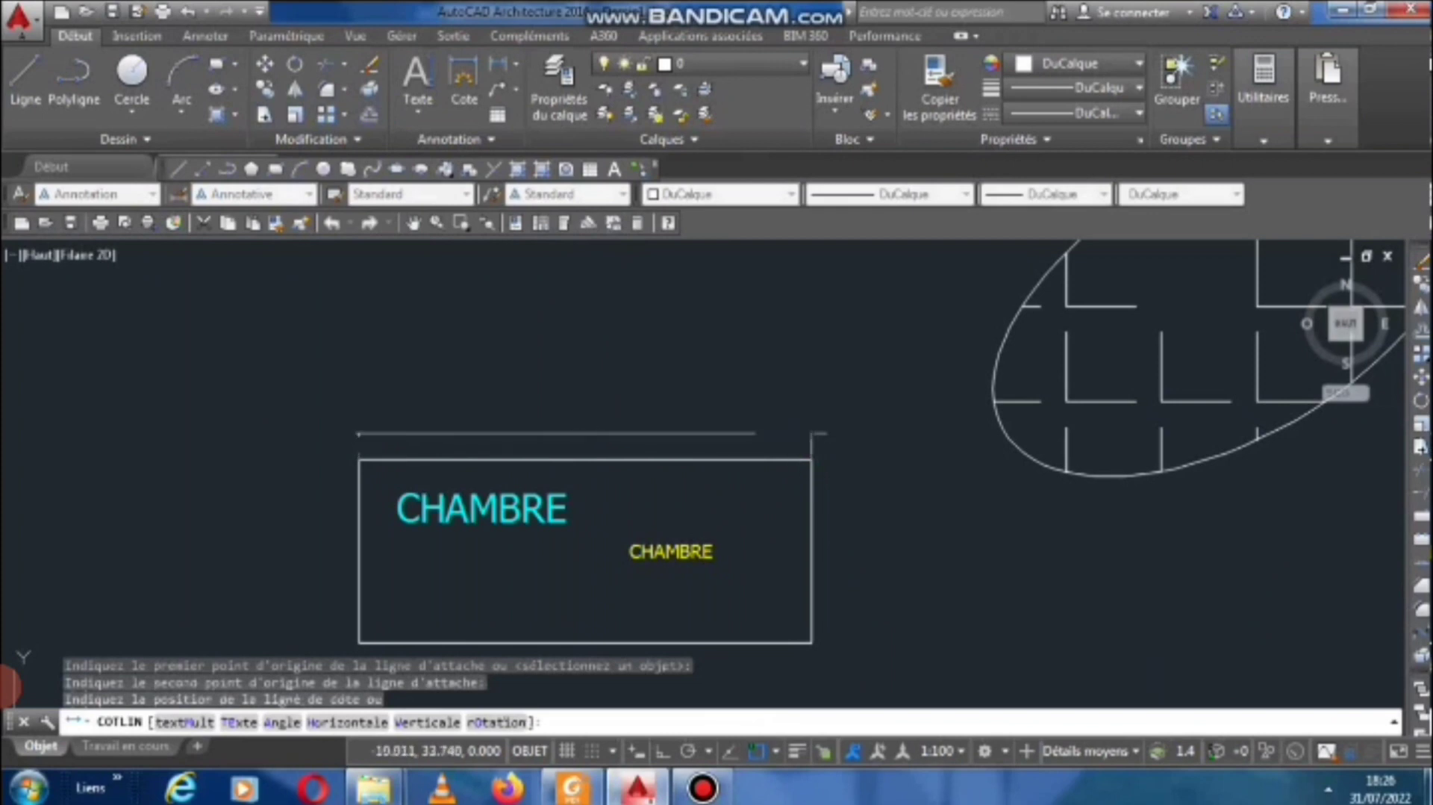
click(790, 420)
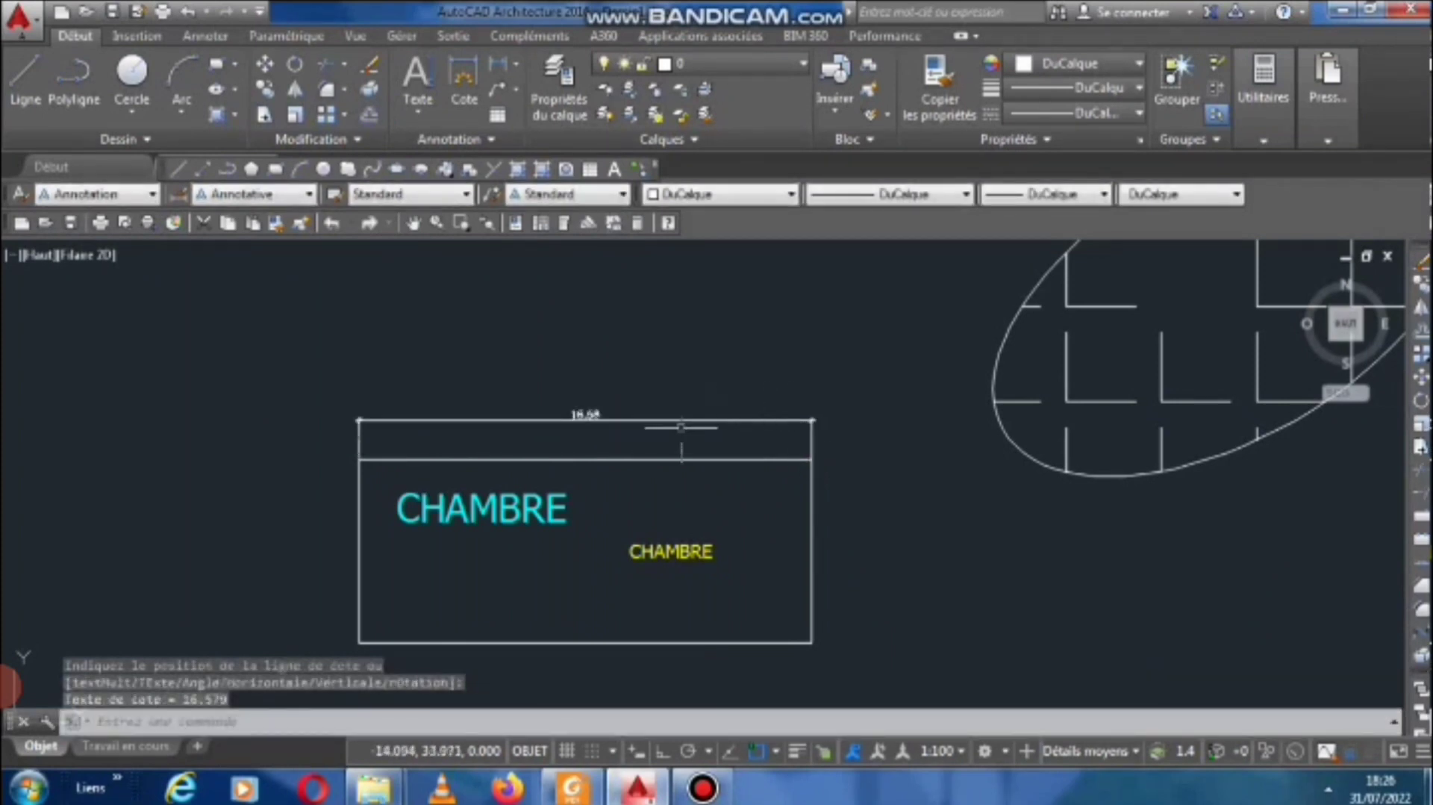
scroll(634, 425, up, 4)
scroll(596, 424, down, 4)
Add an aligned dimension to the outer diagonal segment of the double-line corner, with the dimension line on its lower-left side.
scroll(597, 424, down, 2)
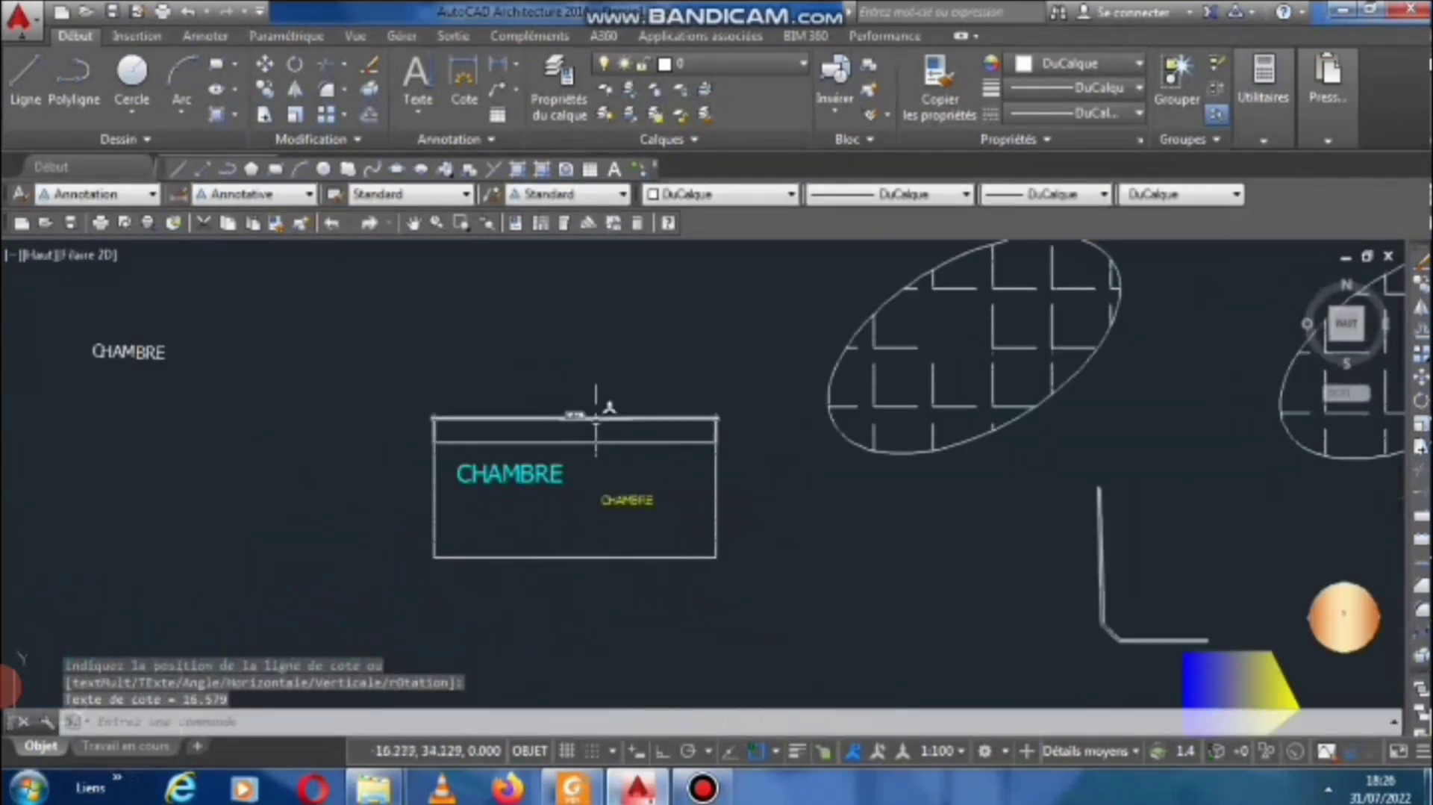
scroll(595, 418, down, 2)
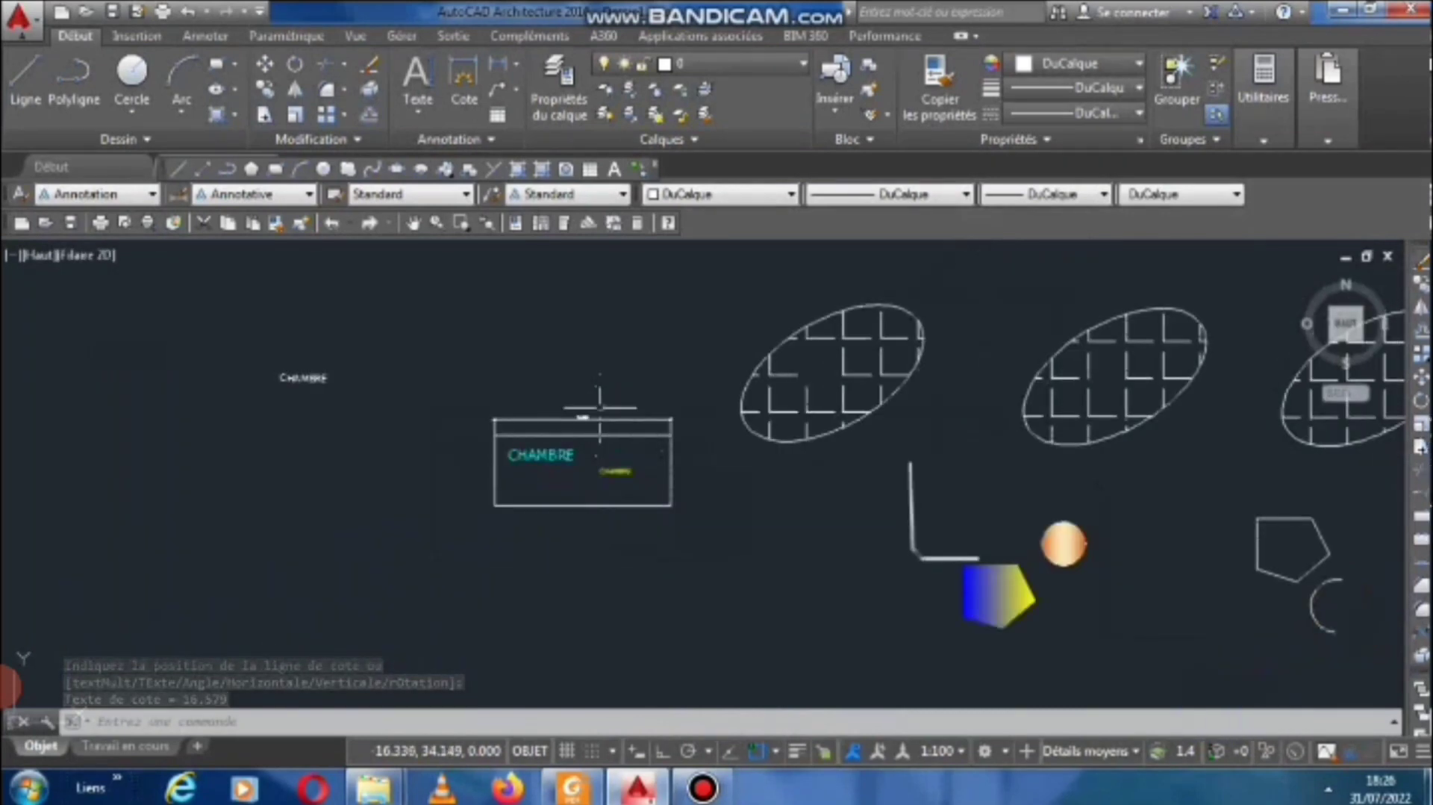
click(517, 64)
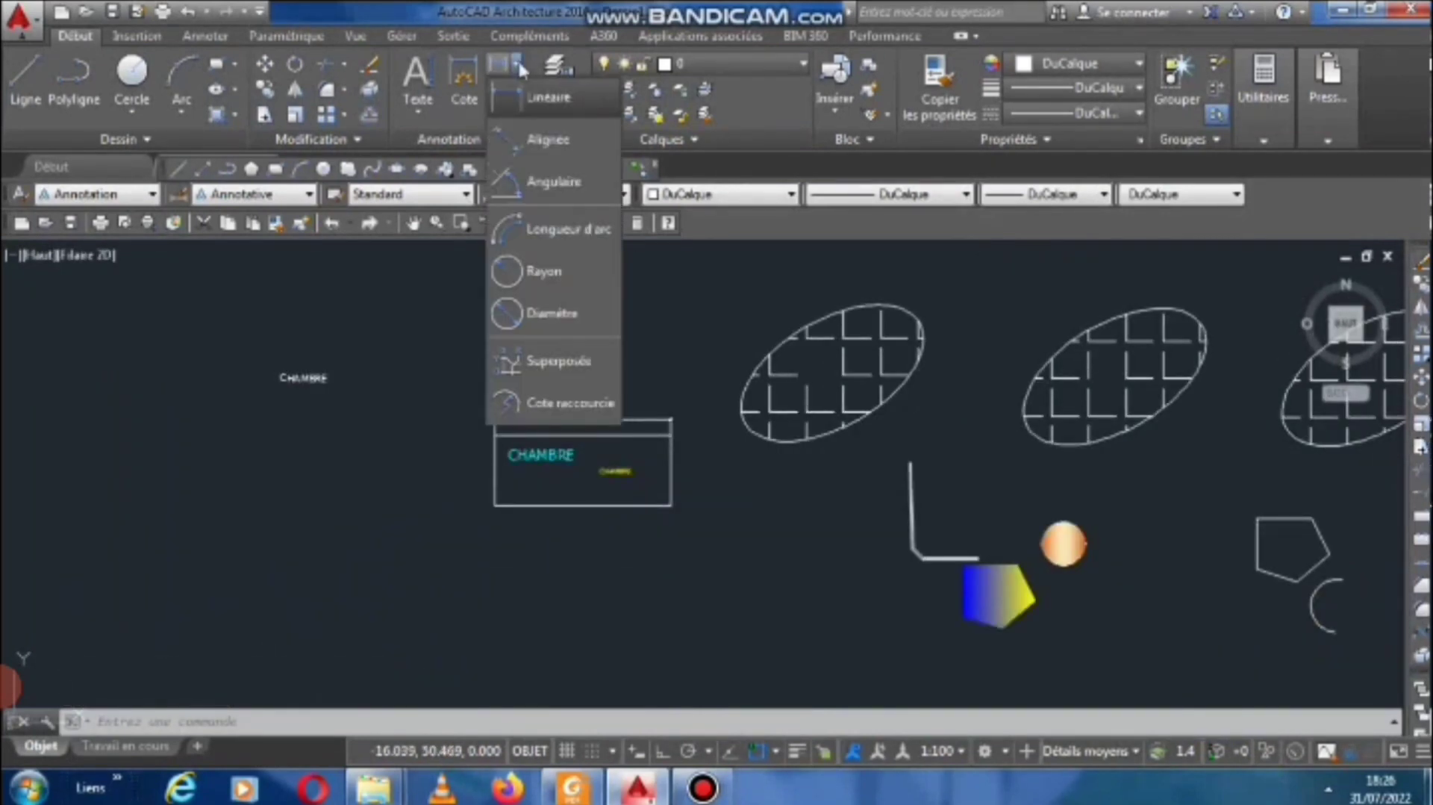
click(530, 142)
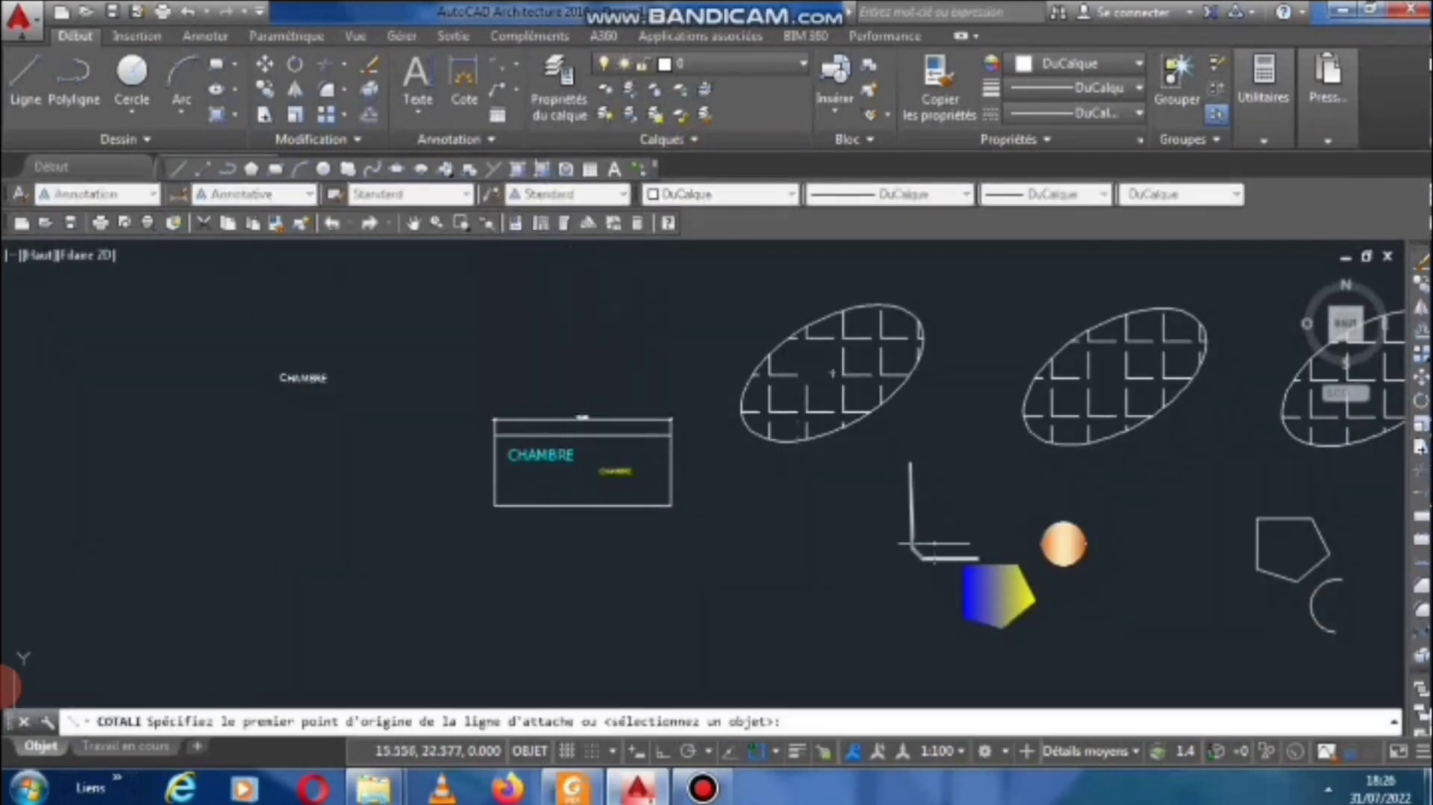
scroll(925, 560, up, 6)
scroll(888, 520, up, 3)
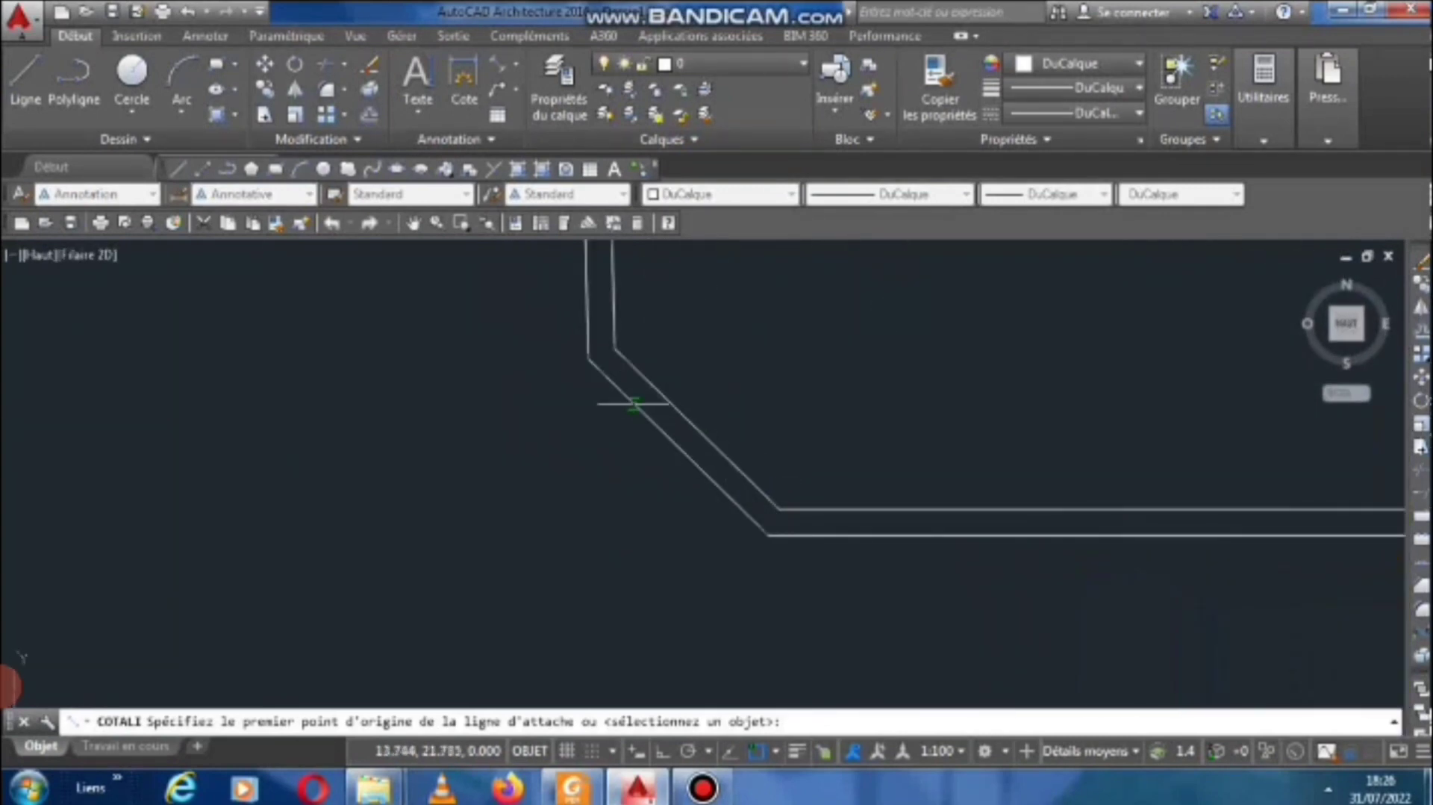
click(589, 359)
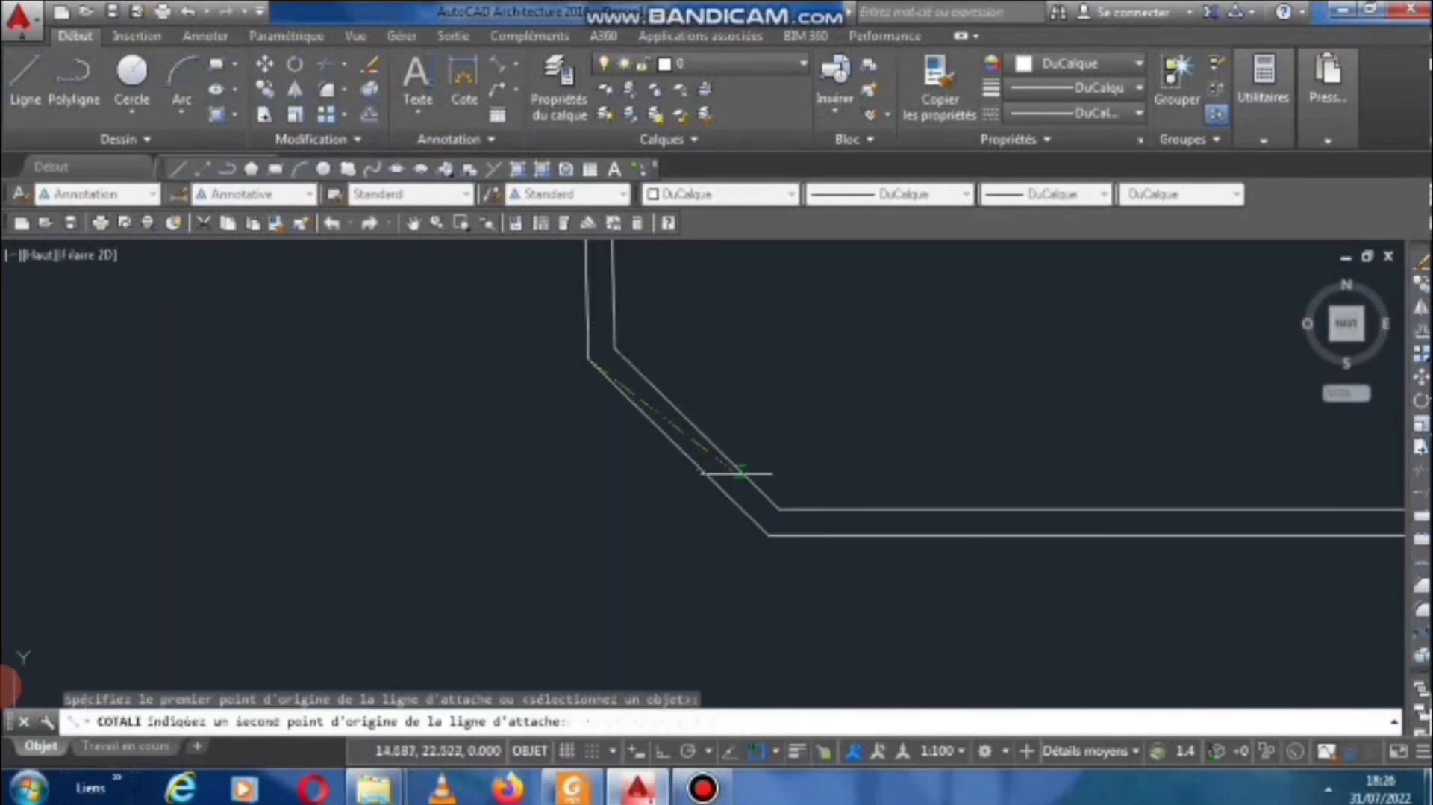
click(768, 535)
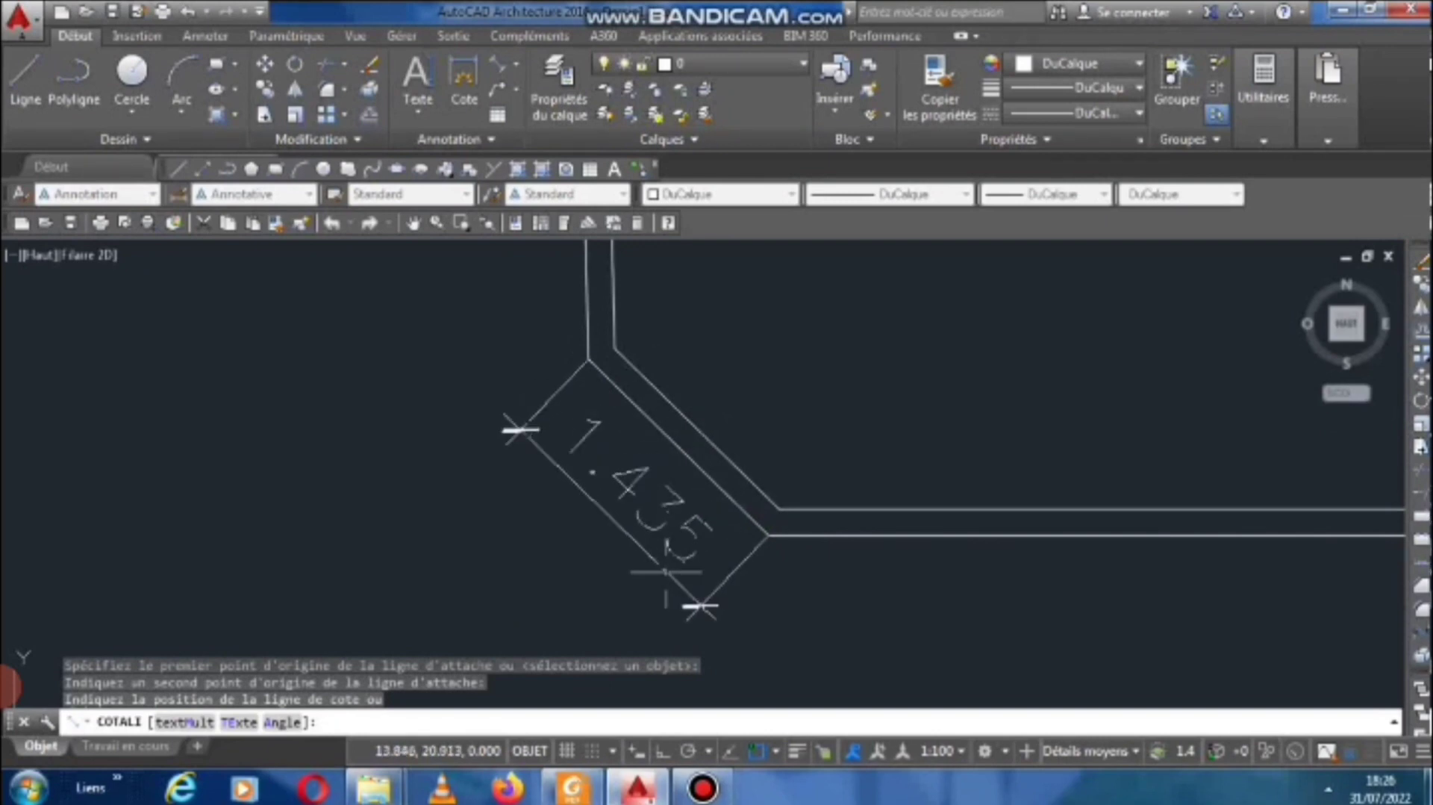
click(665, 572)
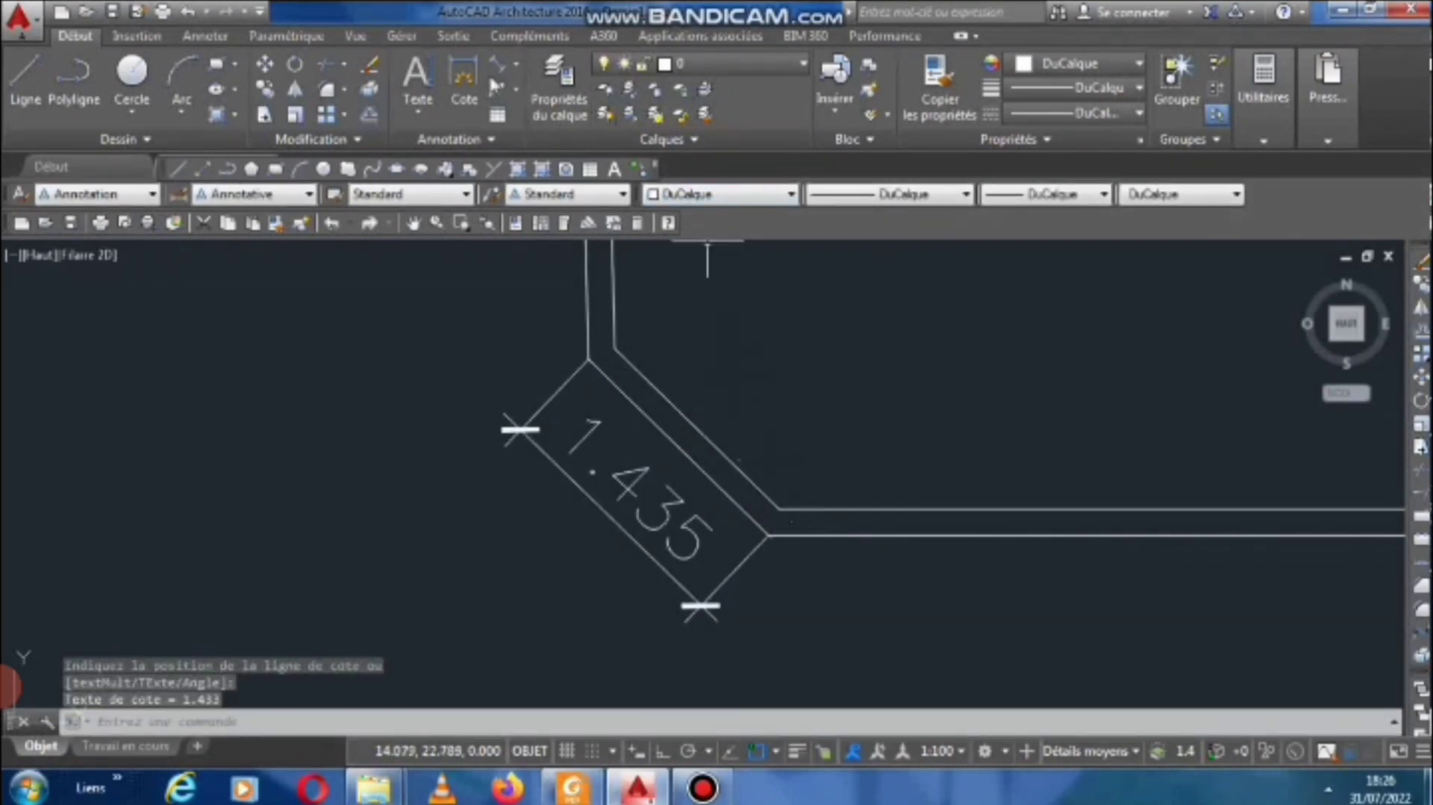
Add an angular dimension between the inner horizontal and diagonal lines of the double-line corner, with the arc just above the vertex.
click(514, 63)
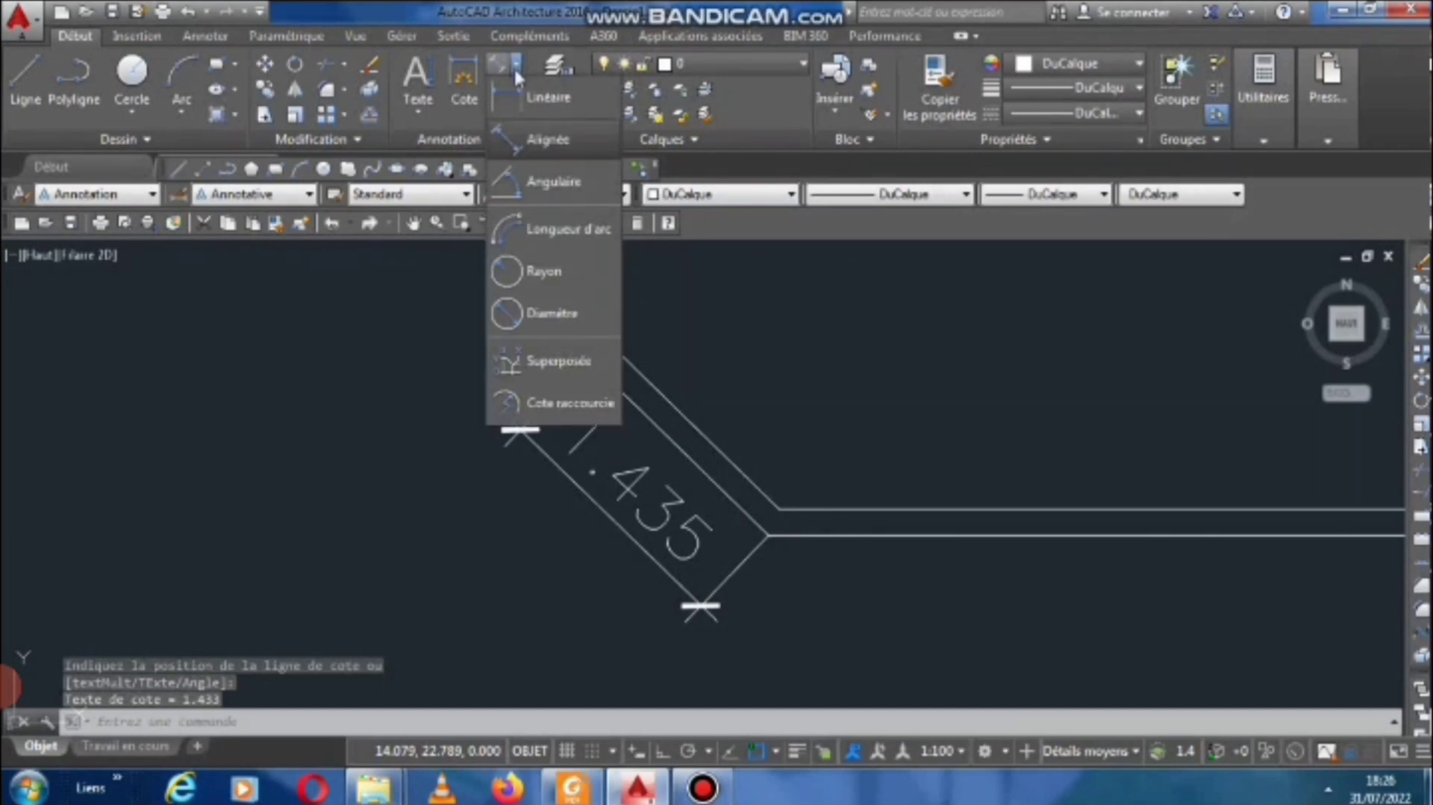
click(536, 188)
scroll(773, 502, up, 4)
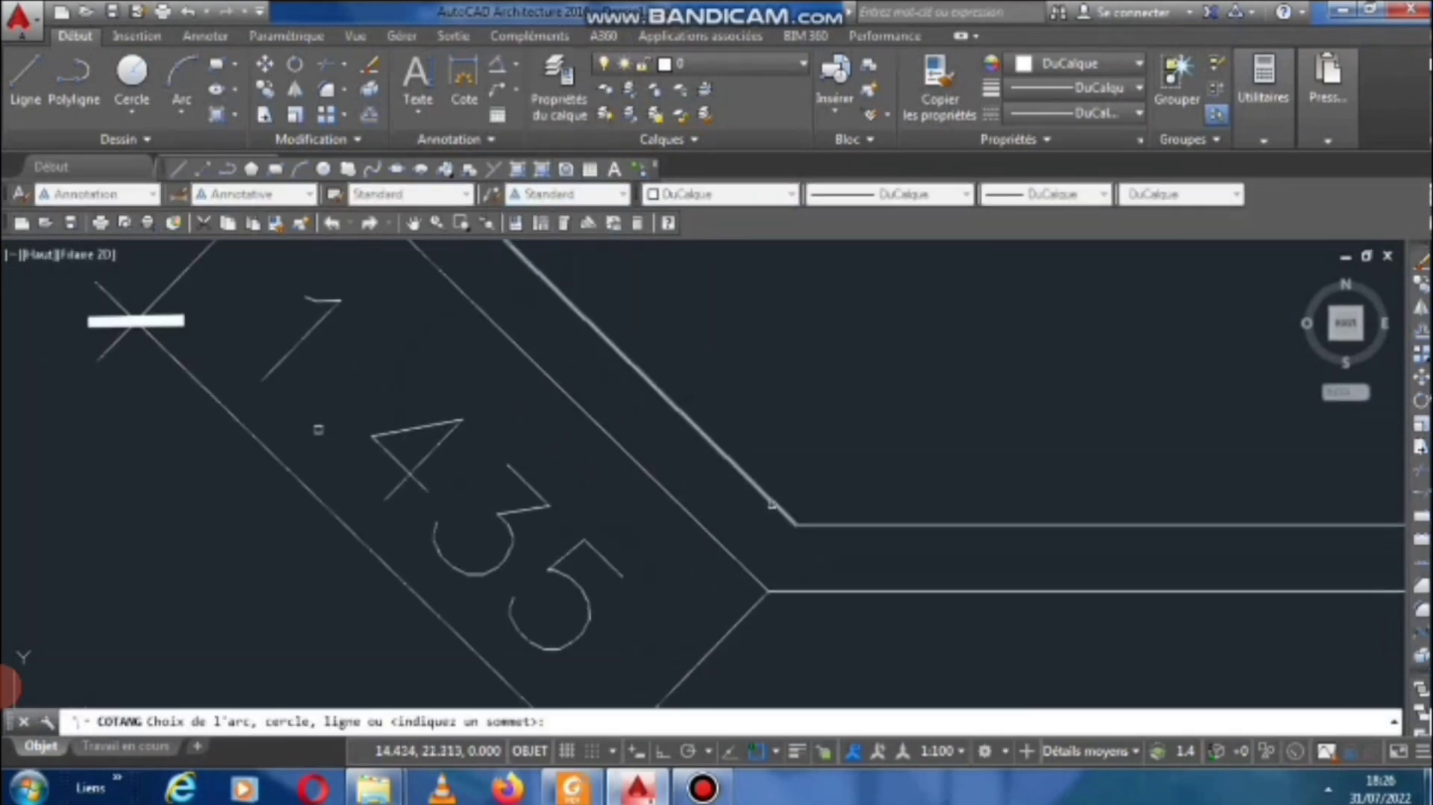
click(838, 524)
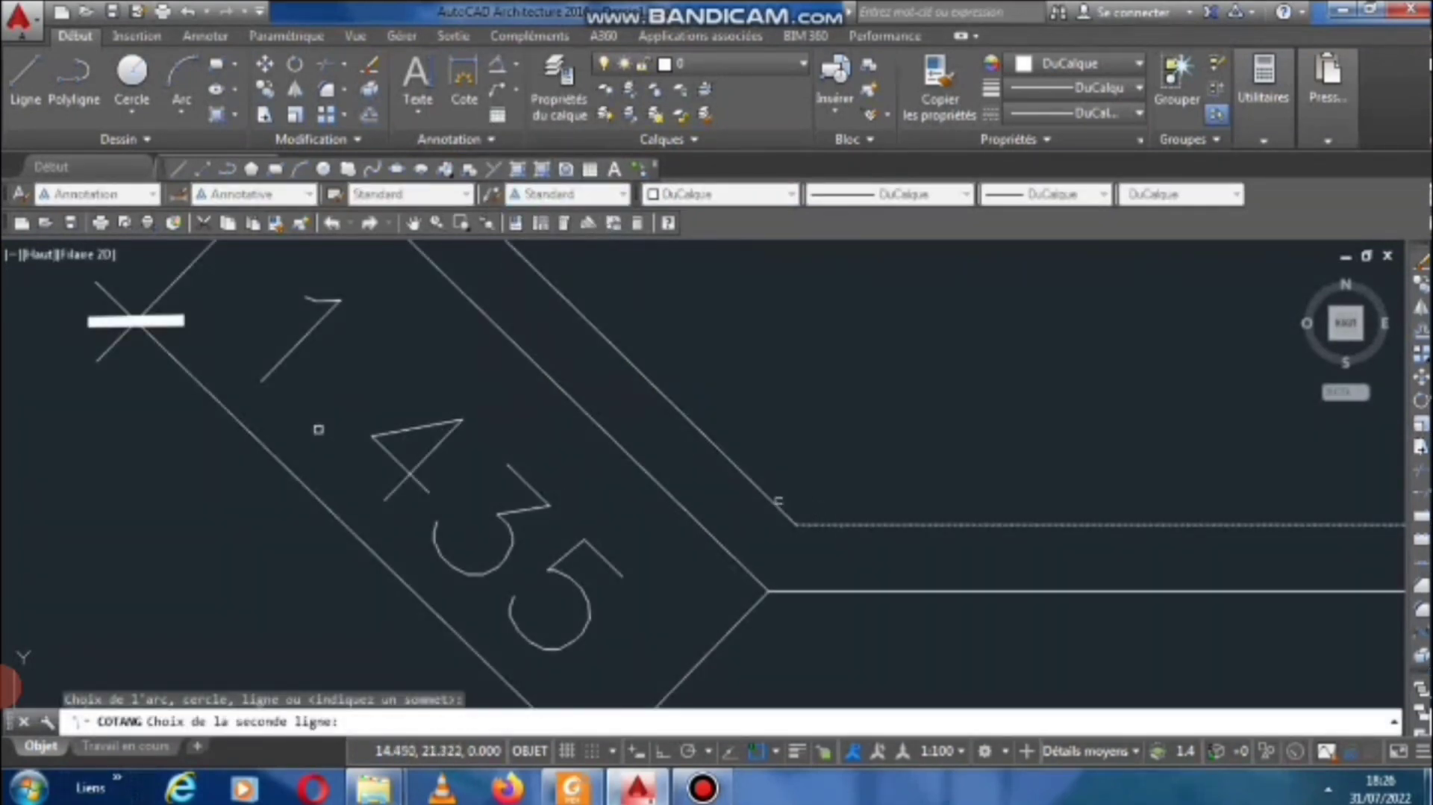
click(772, 499)
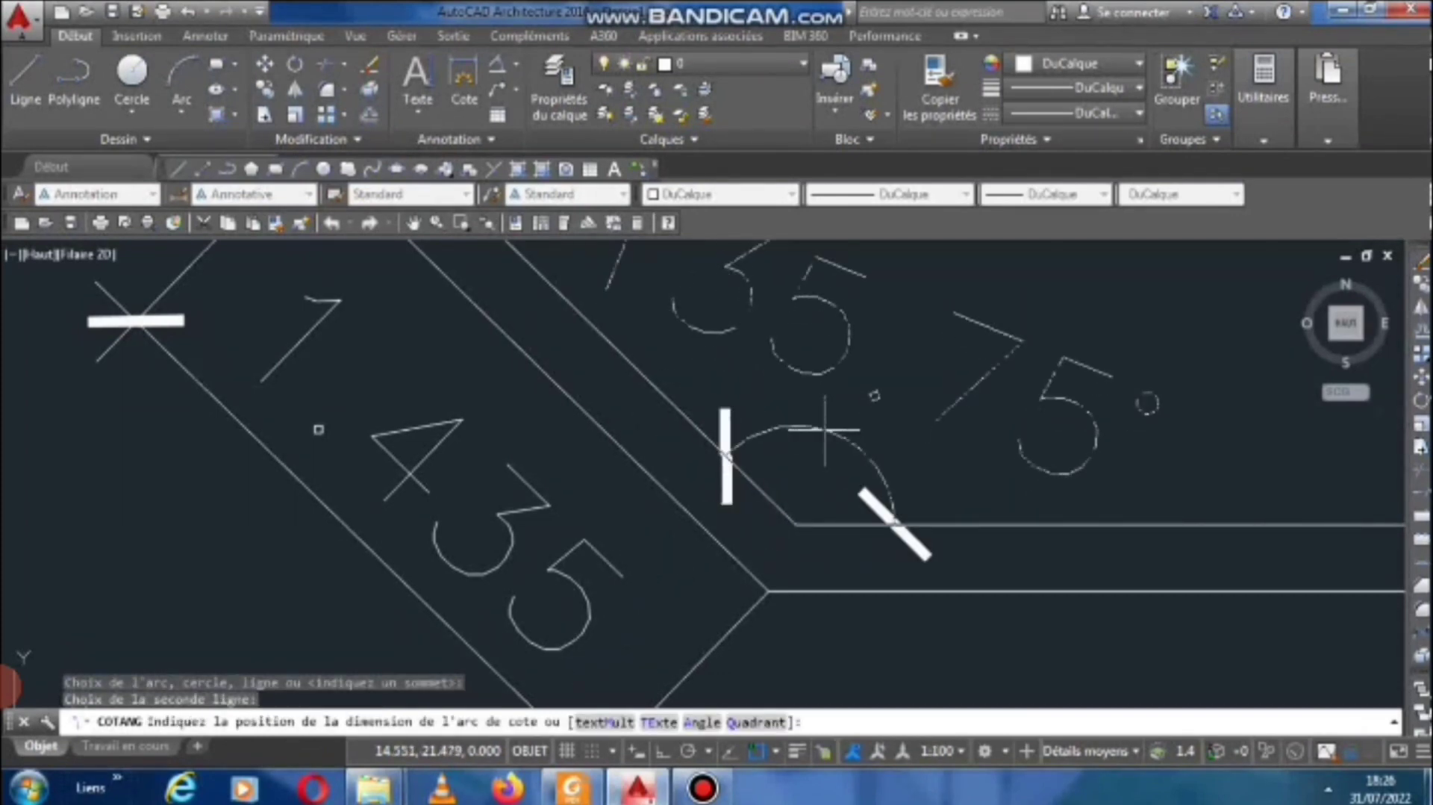
click(825, 429)
scroll(773, 493, down, 4)
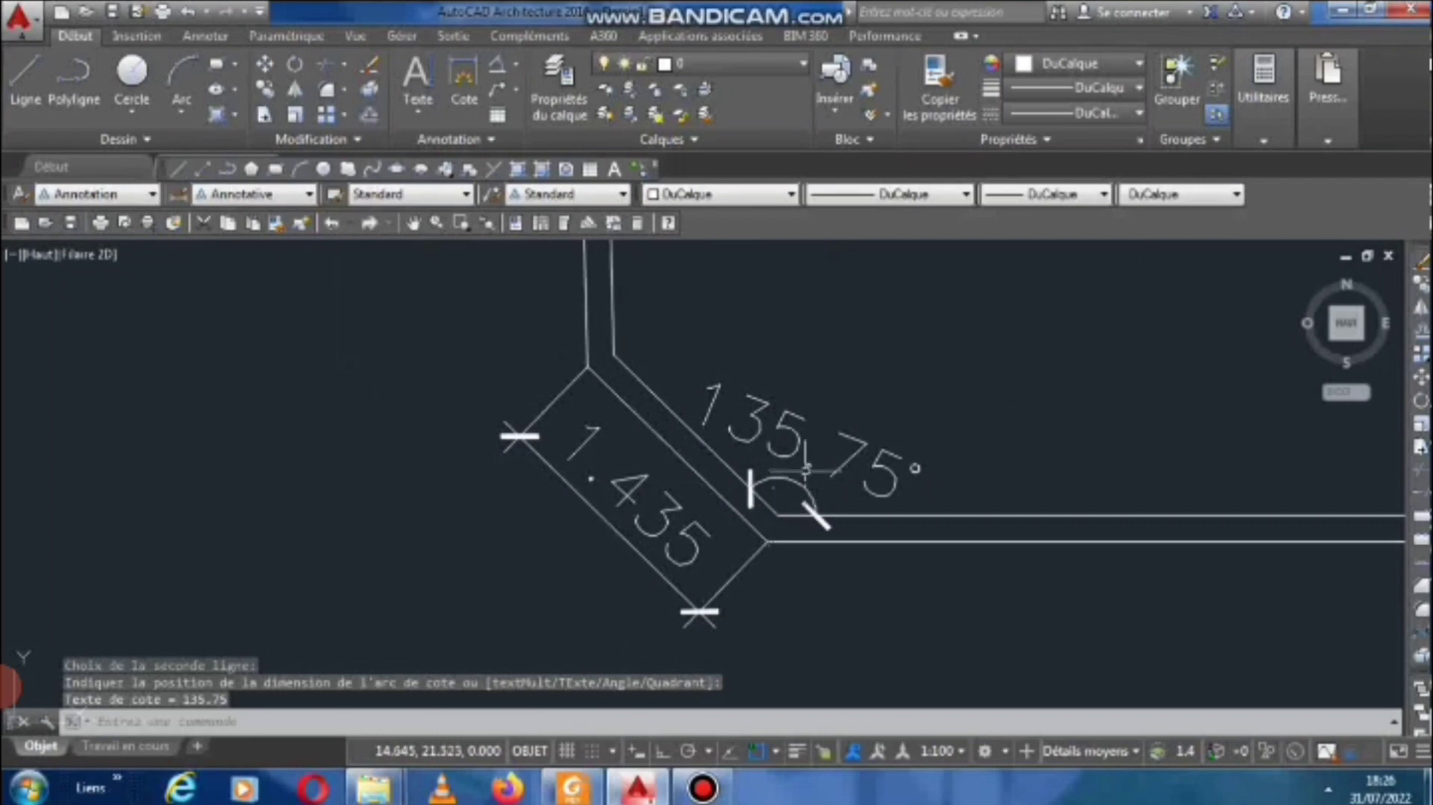
middle_drag(806, 469, 744, 481)
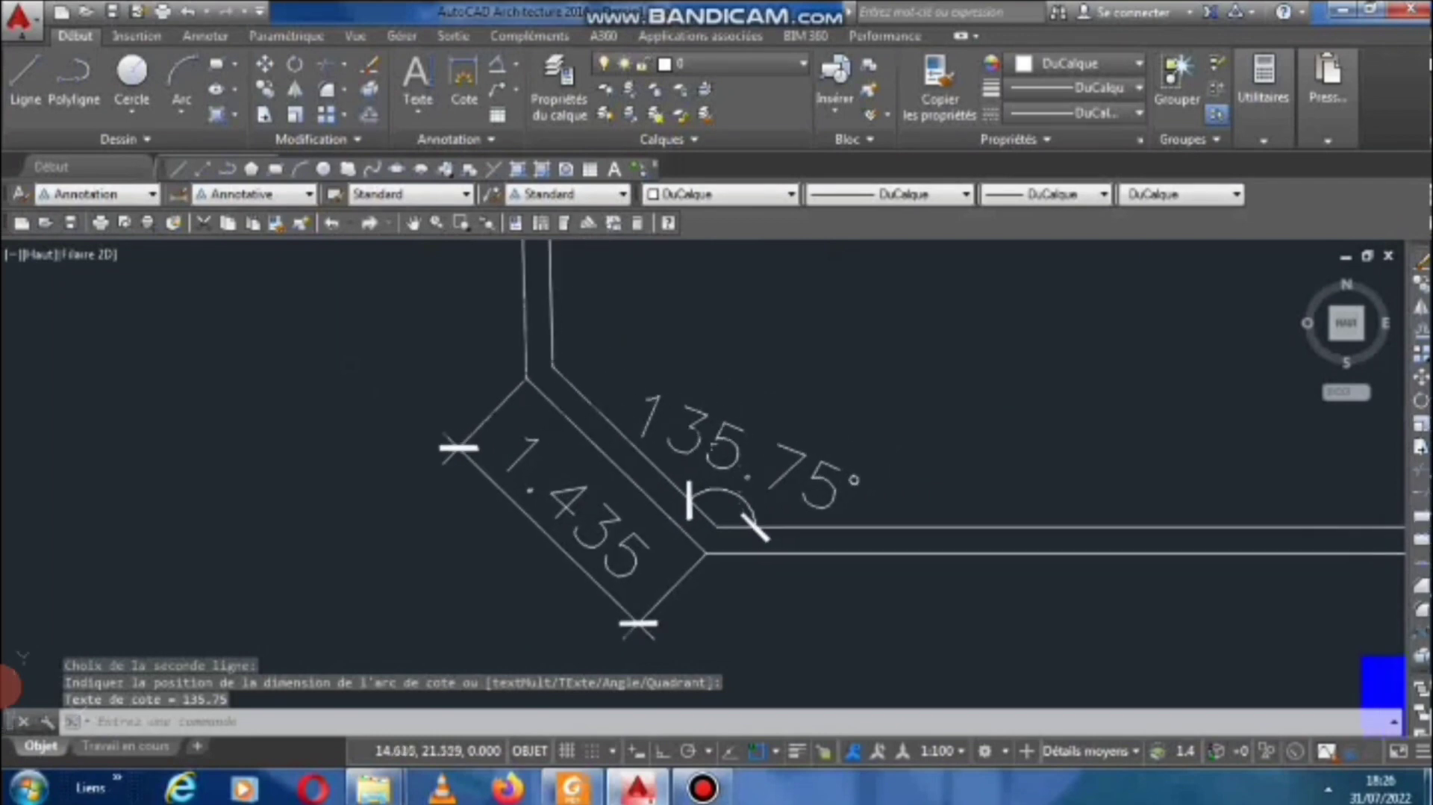
Add an arc length dimension to the open arc below the unfilled pentagon, placing it just outside the arc's left side.
click(516, 65)
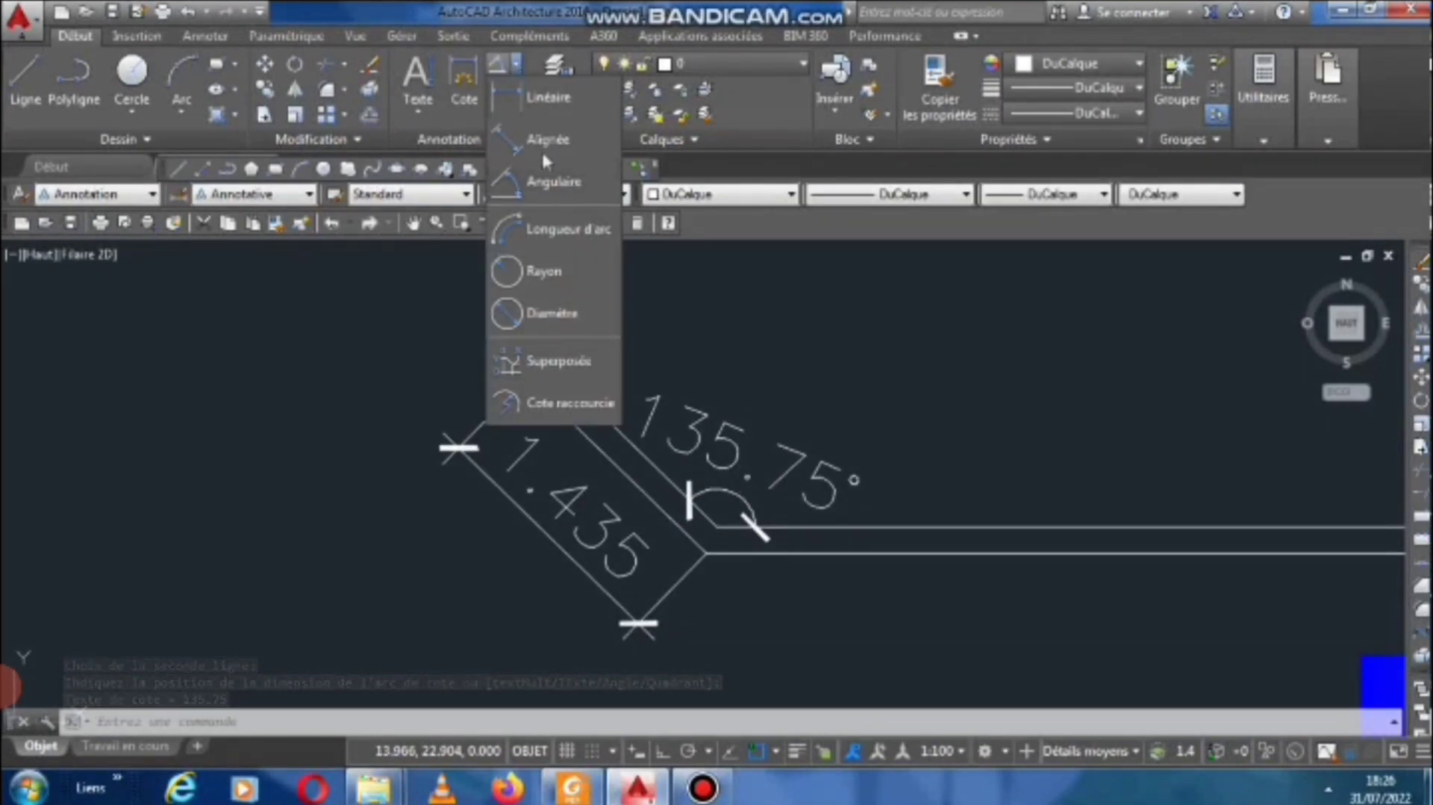
click(565, 231)
scroll(577, 491, down, 5)
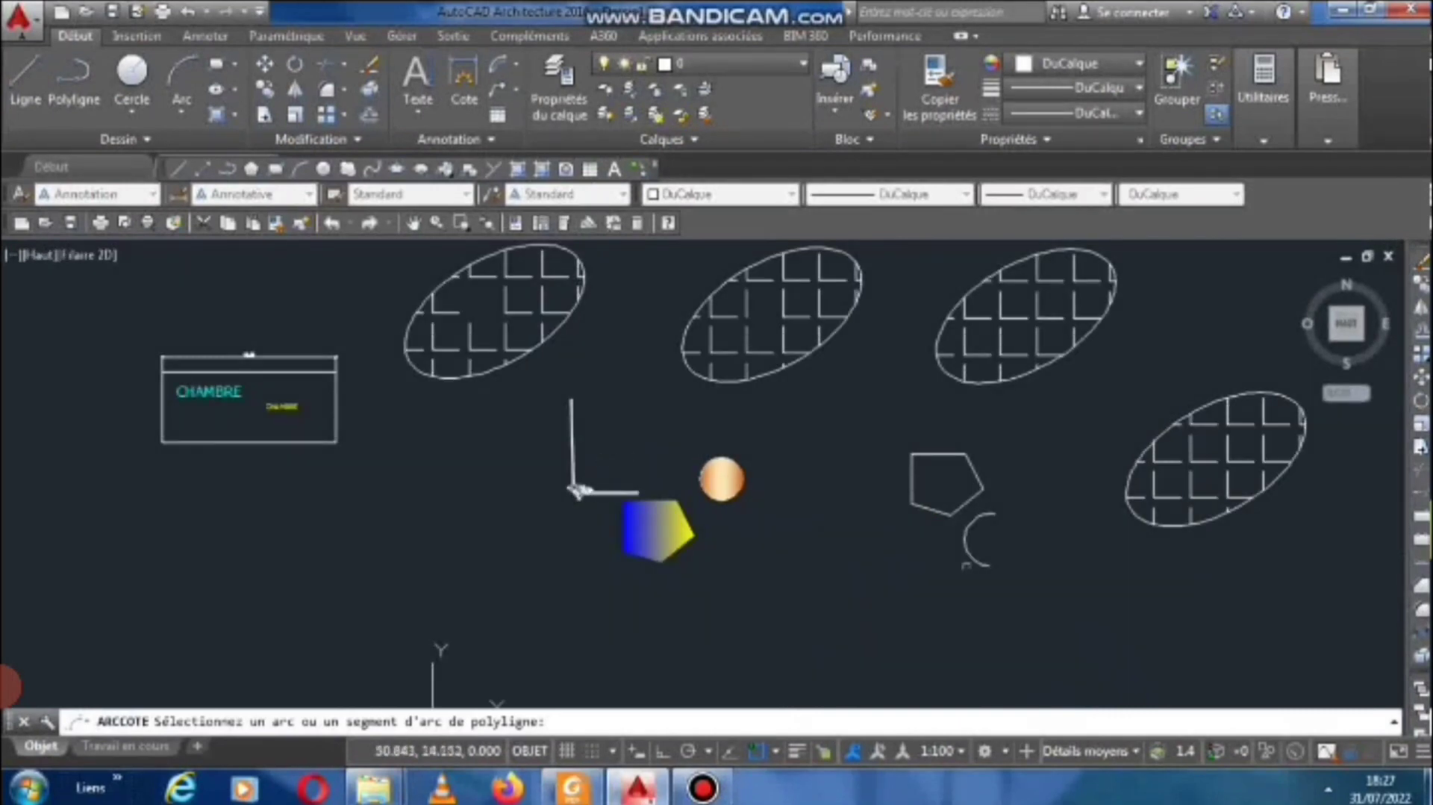
scroll(962, 539, up, 5)
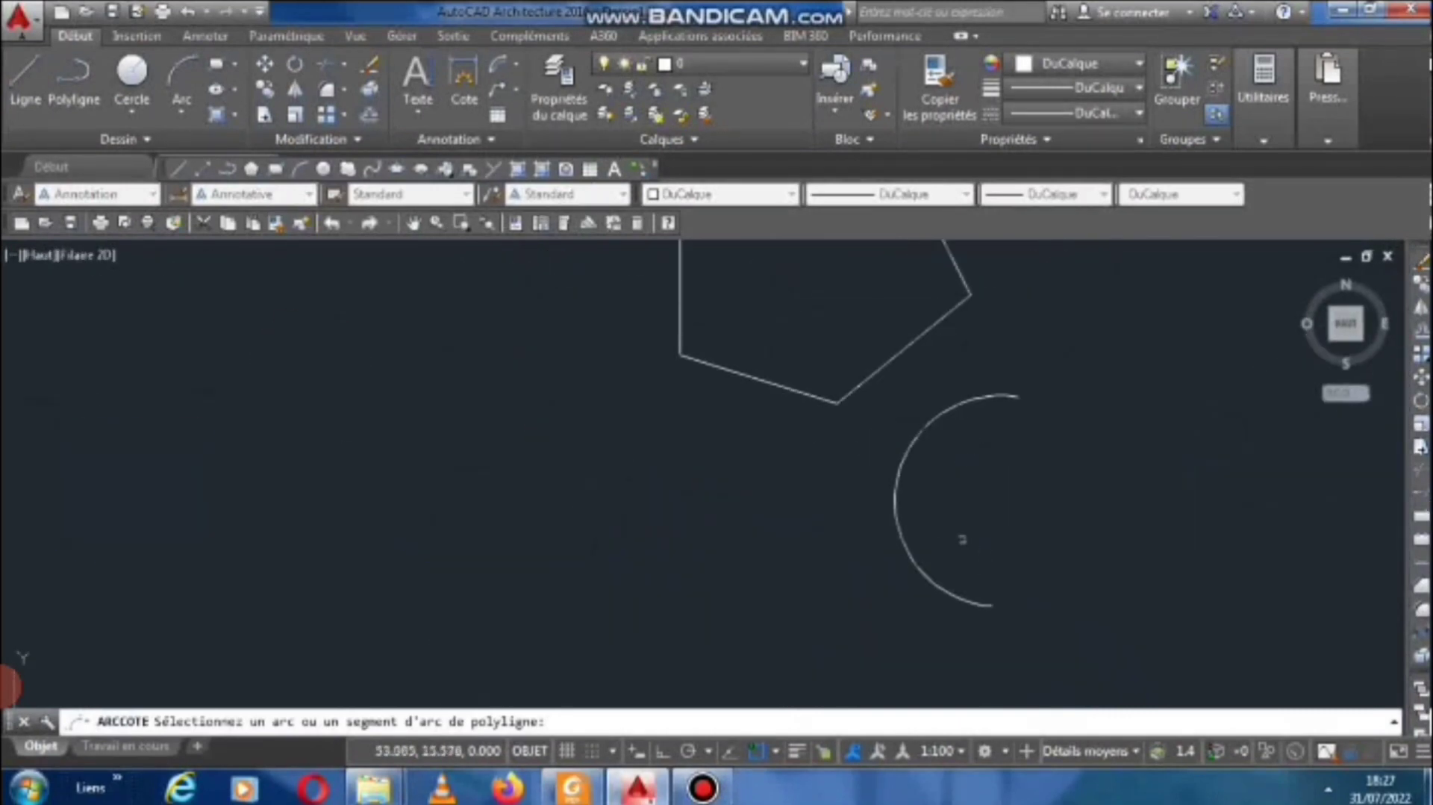
click(894, 496)
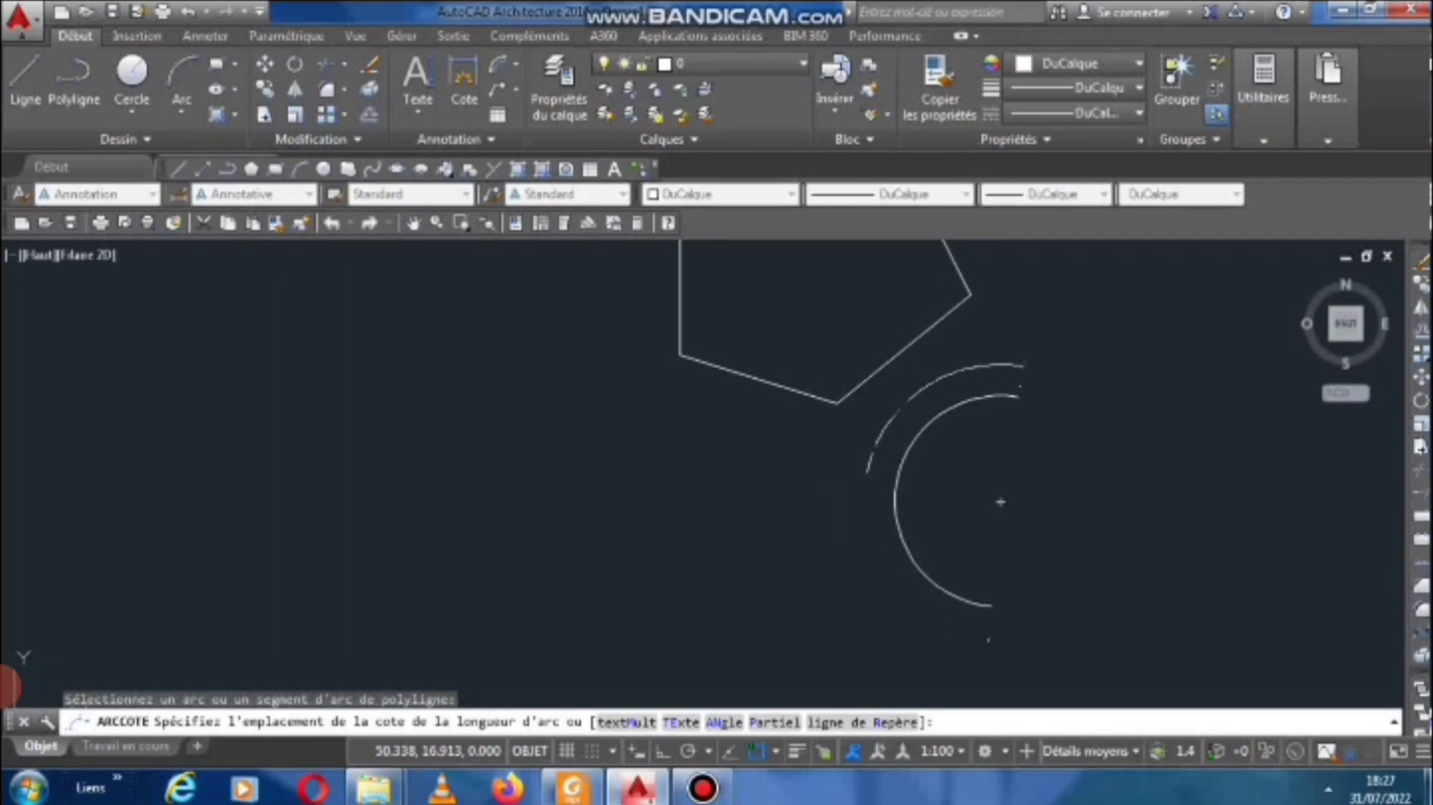
click(857, 494)
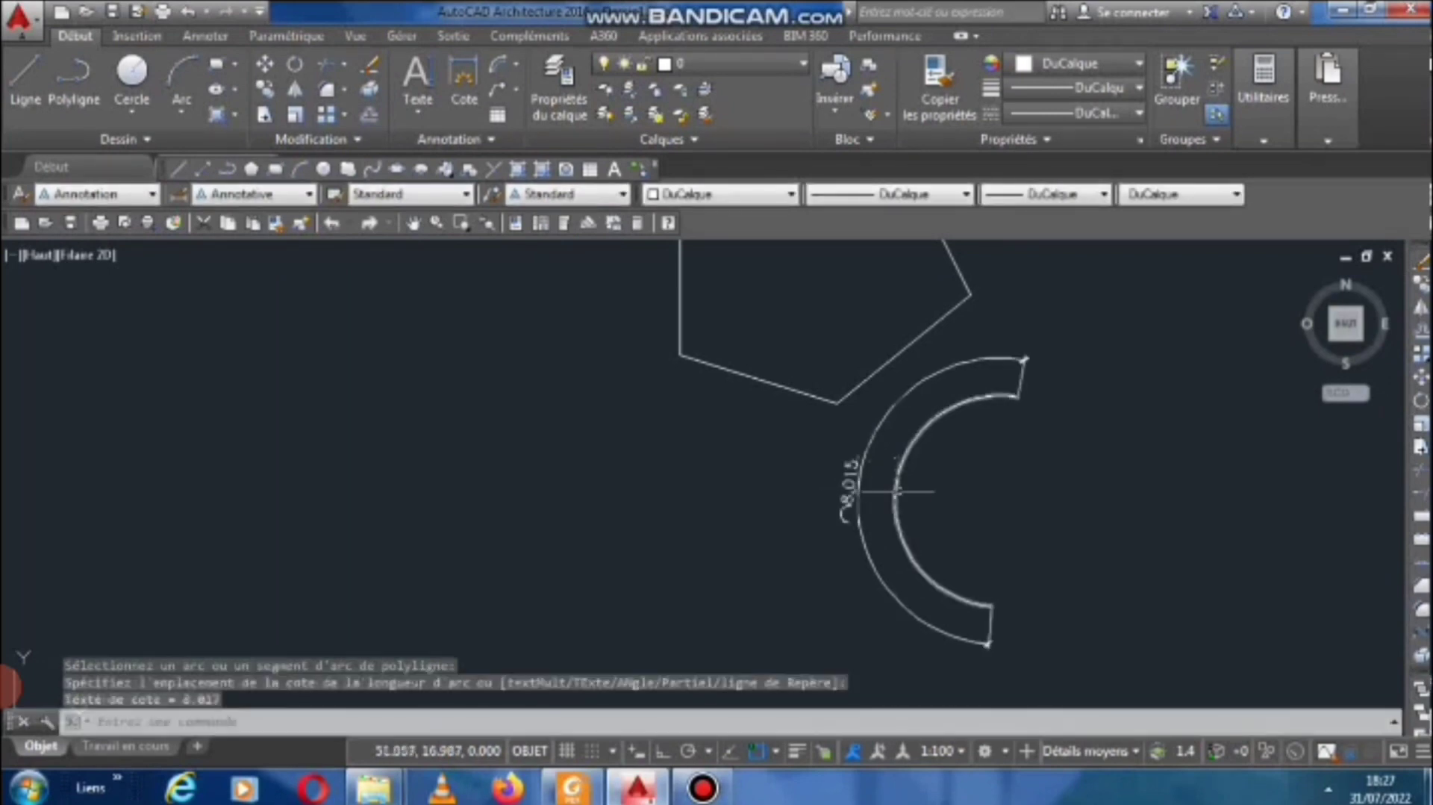
click(516, 65)
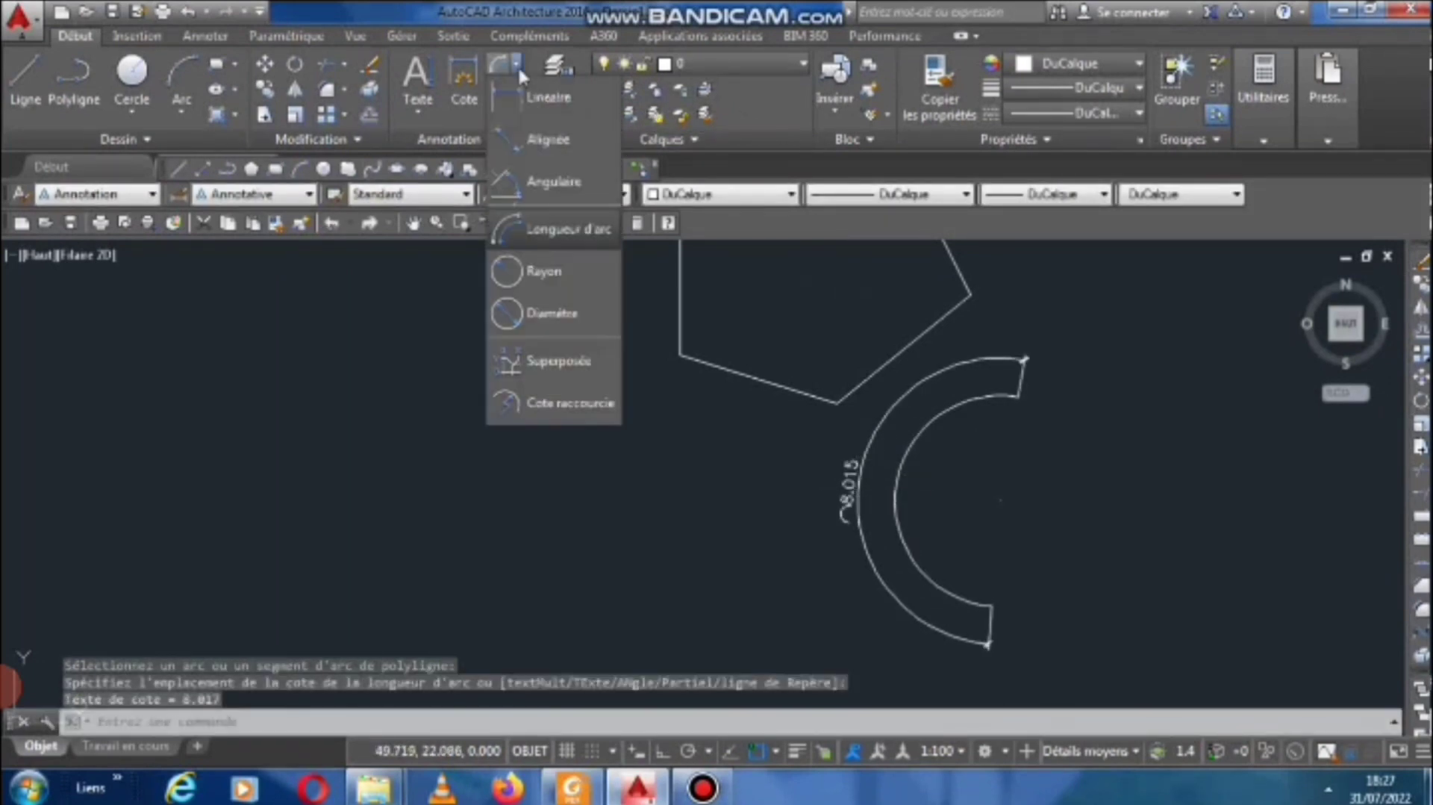
click(543, 273)
scroll(597, 438, down, 6)
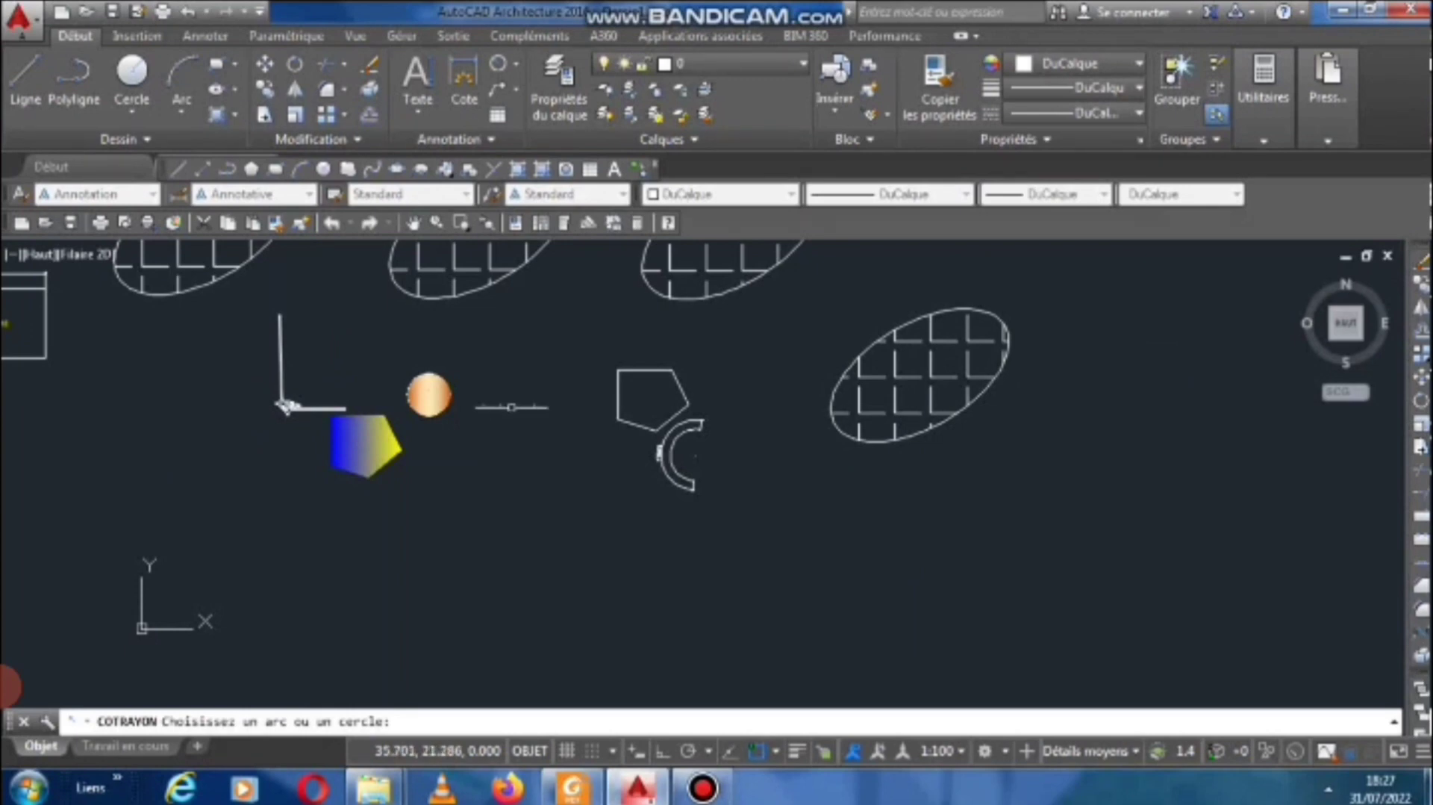
key(Escape)
Erase the orange gradient hatch filling the circle.
scroll(442, 396, up, 4)
click(441, 396)
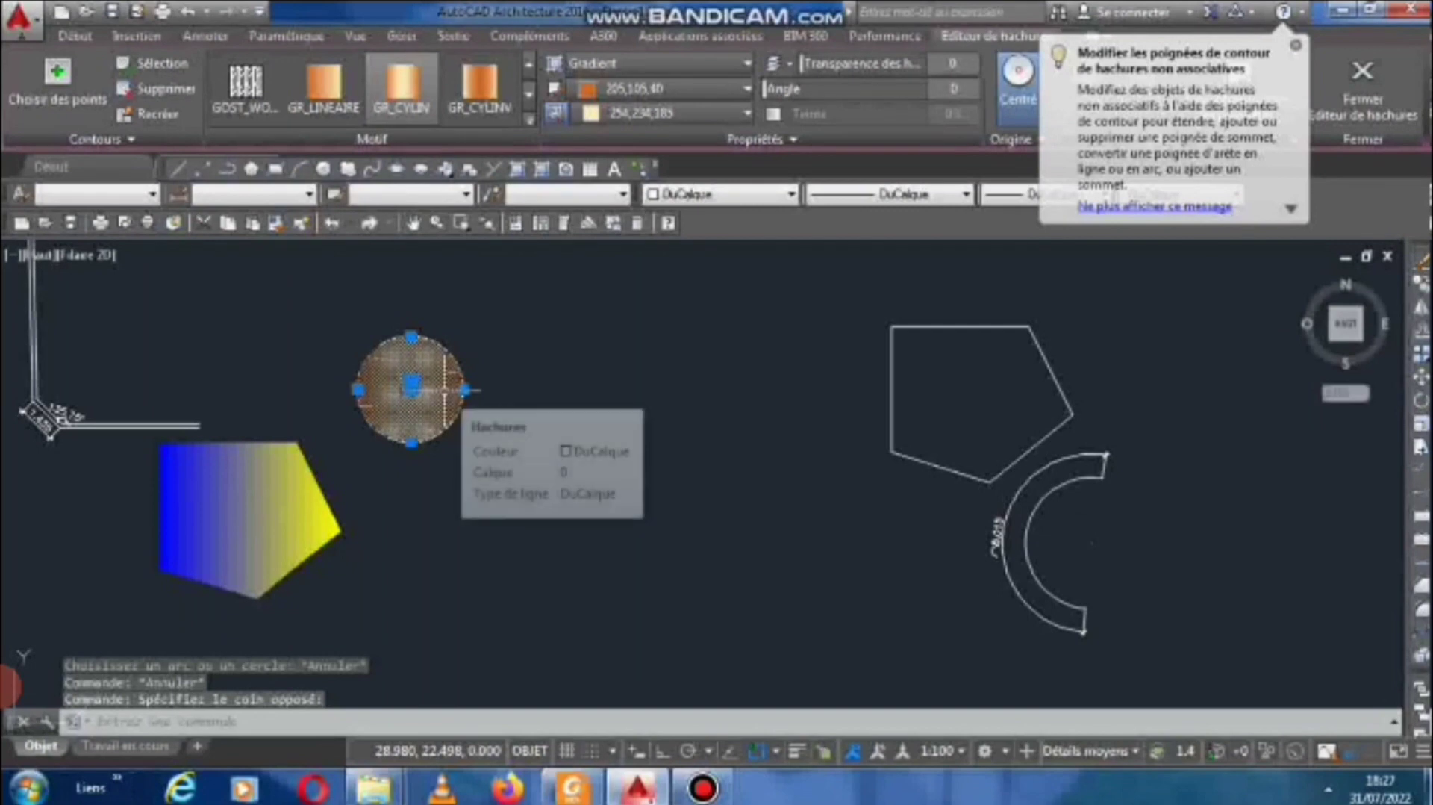
key(Delete)
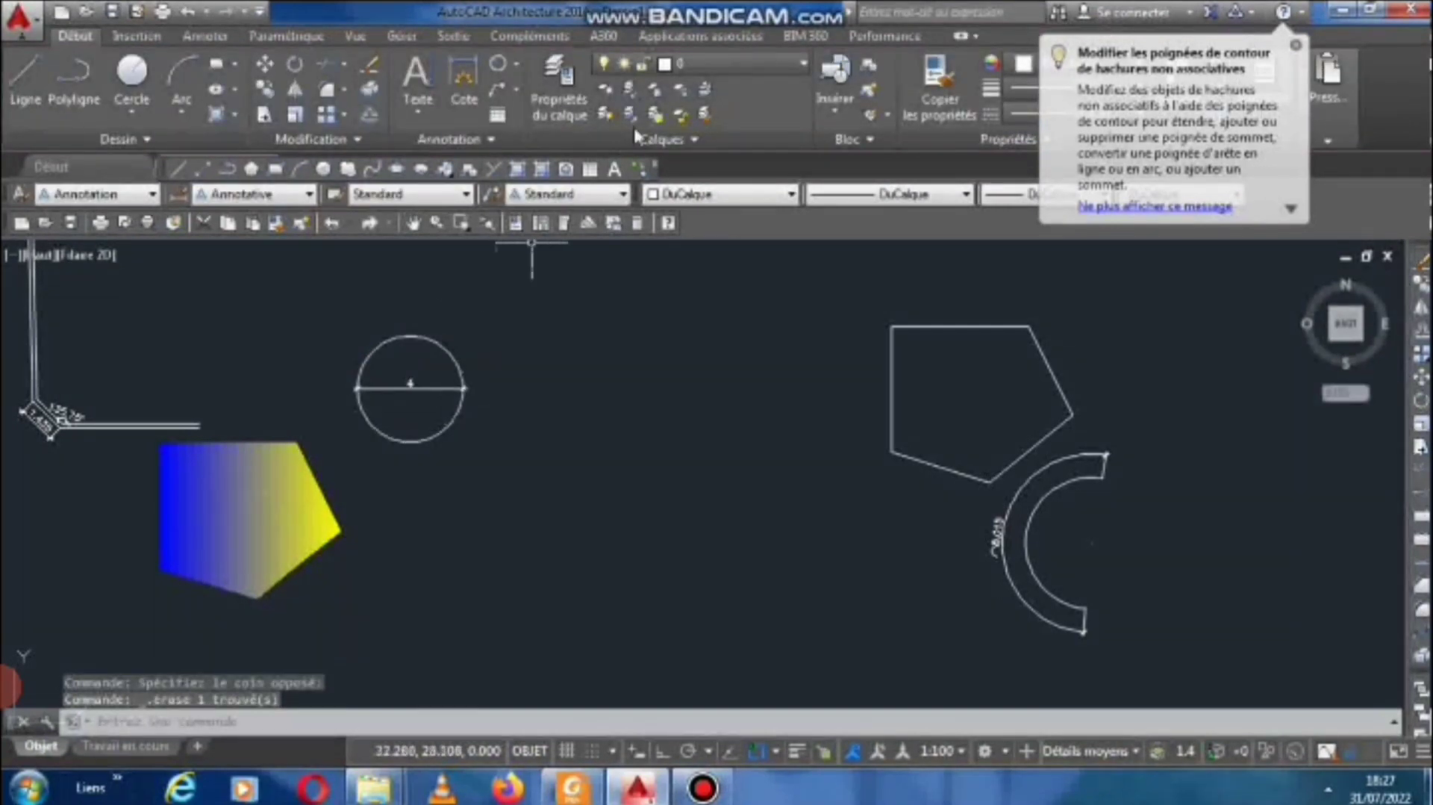
Add a radius dimension to the circle, with its text outside the upper-right edge.
click(516, 64)
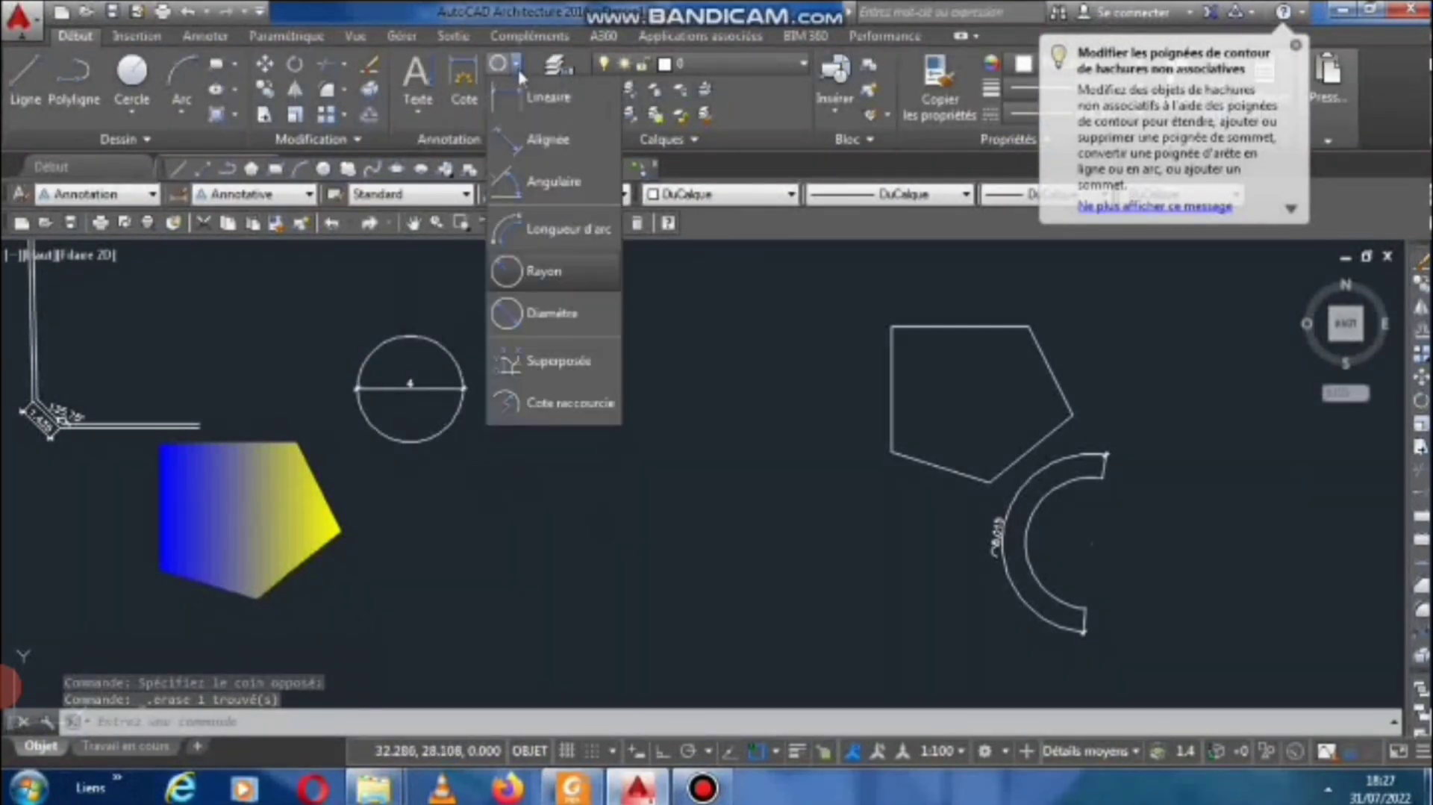
click(534, 271)
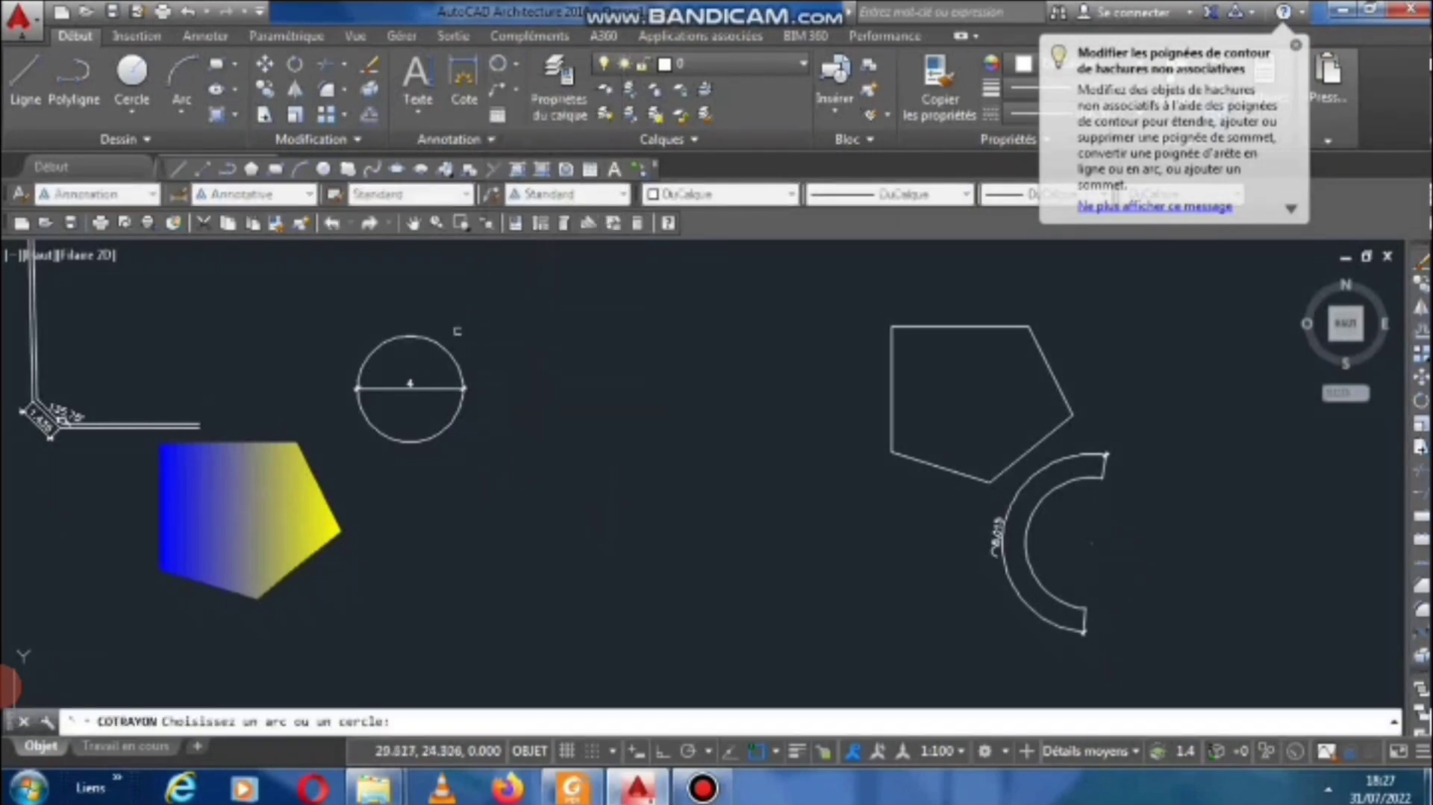
scroll(444, 332, up, 2)
click(430, 349)
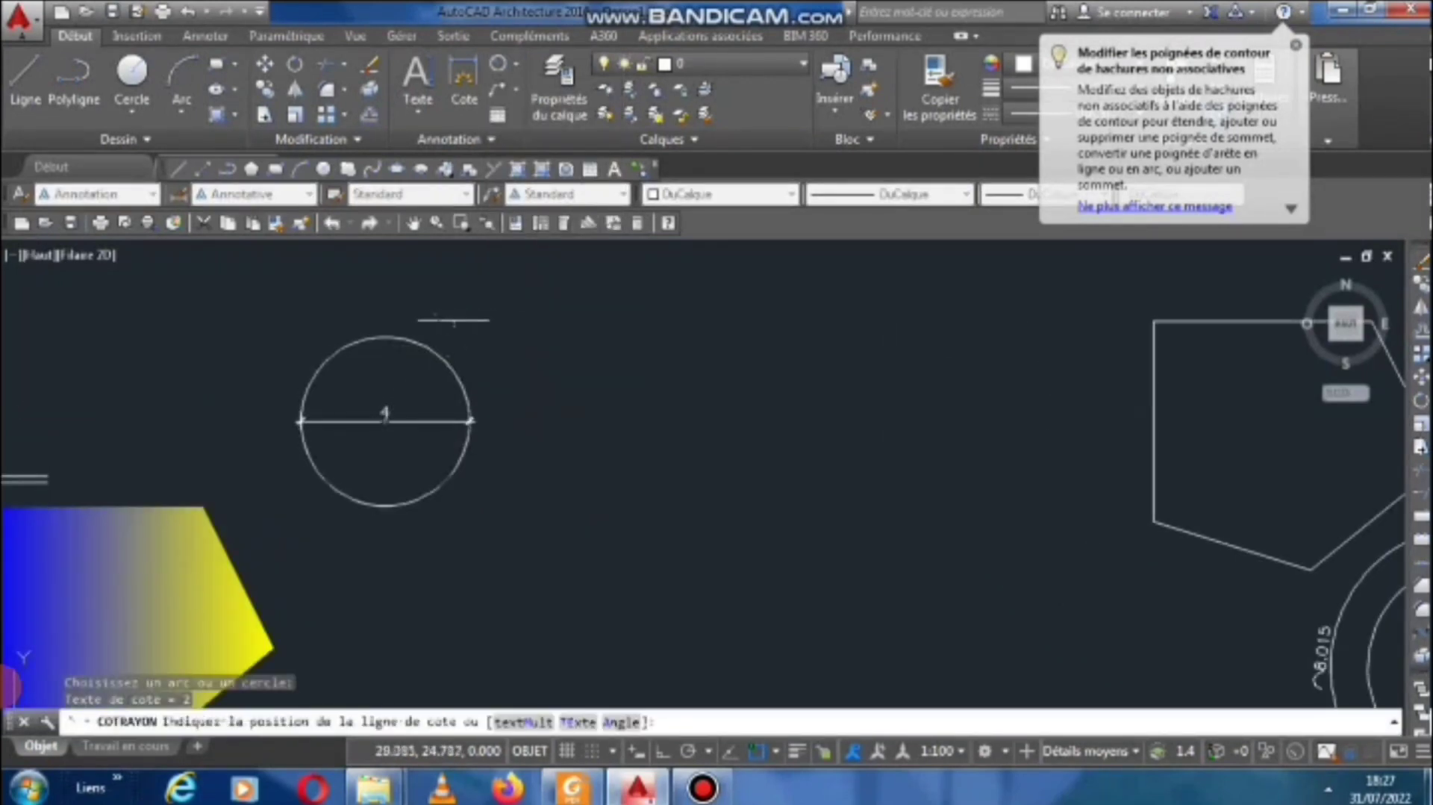
click(446, 313)
scroll(455, 314, up, 4)
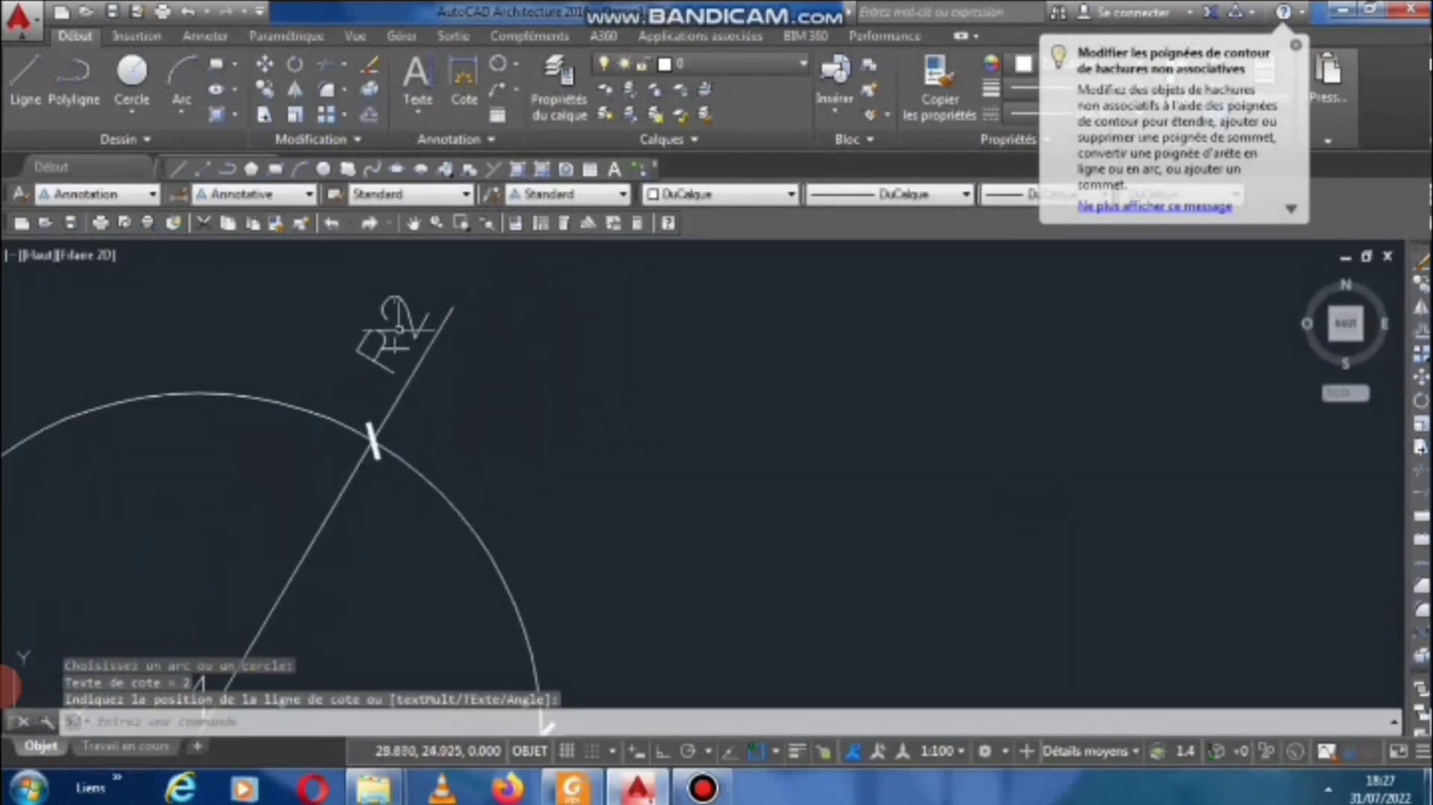
scroll(526, 322, down, 3)
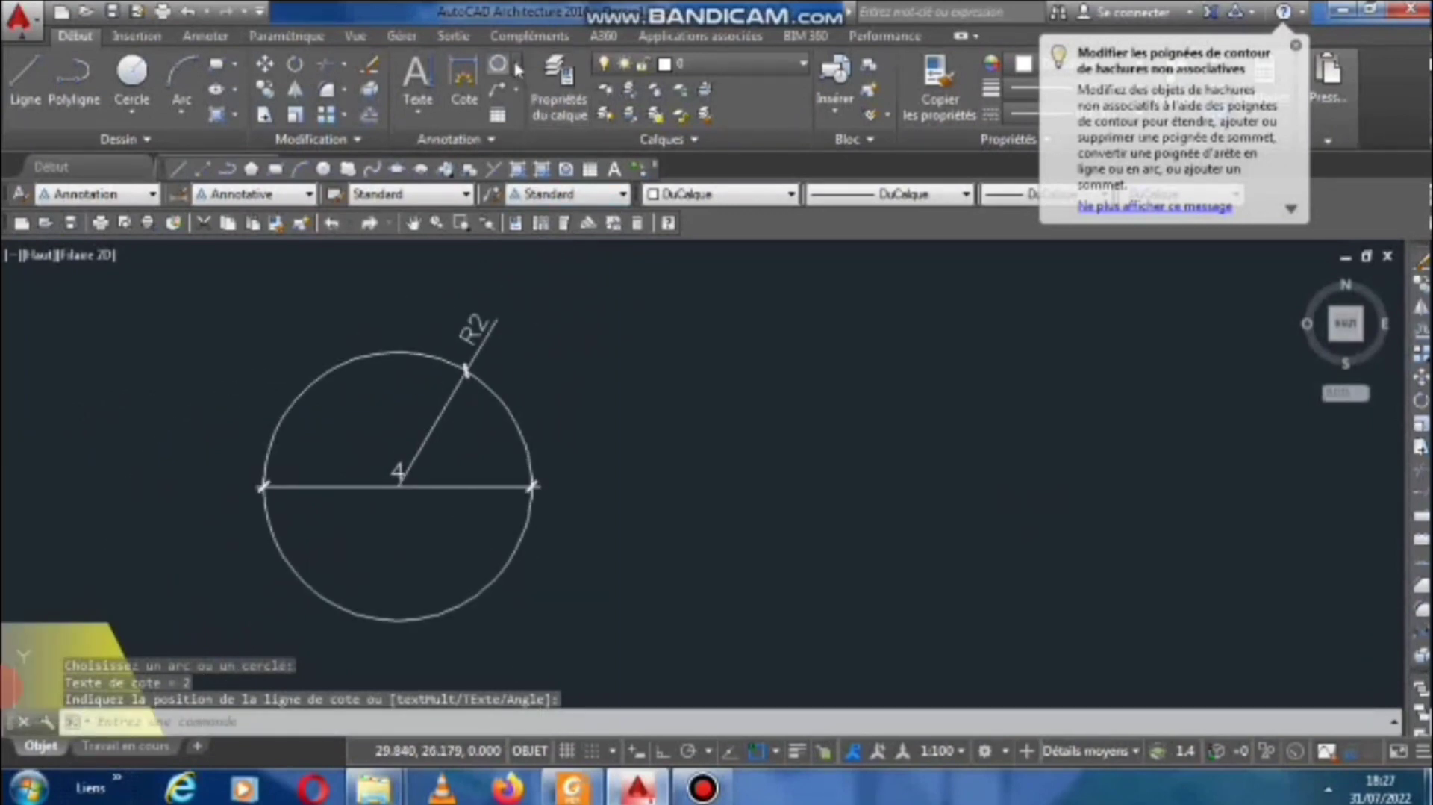
Add a diameter dimension running diagonally across the circle, with its text outside the lower-right edge.
click(513, 62)
click(523, 313)
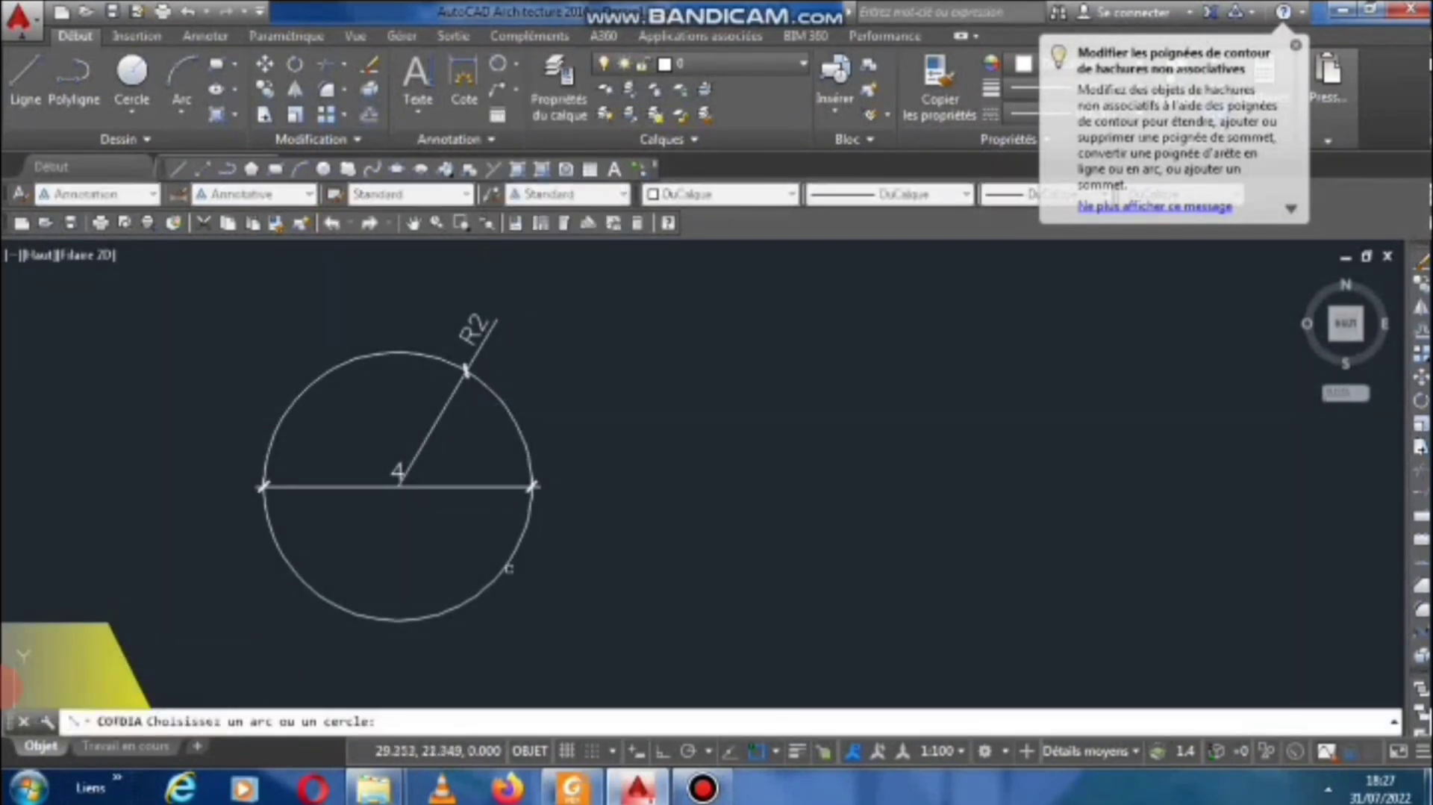
click(494, 575)
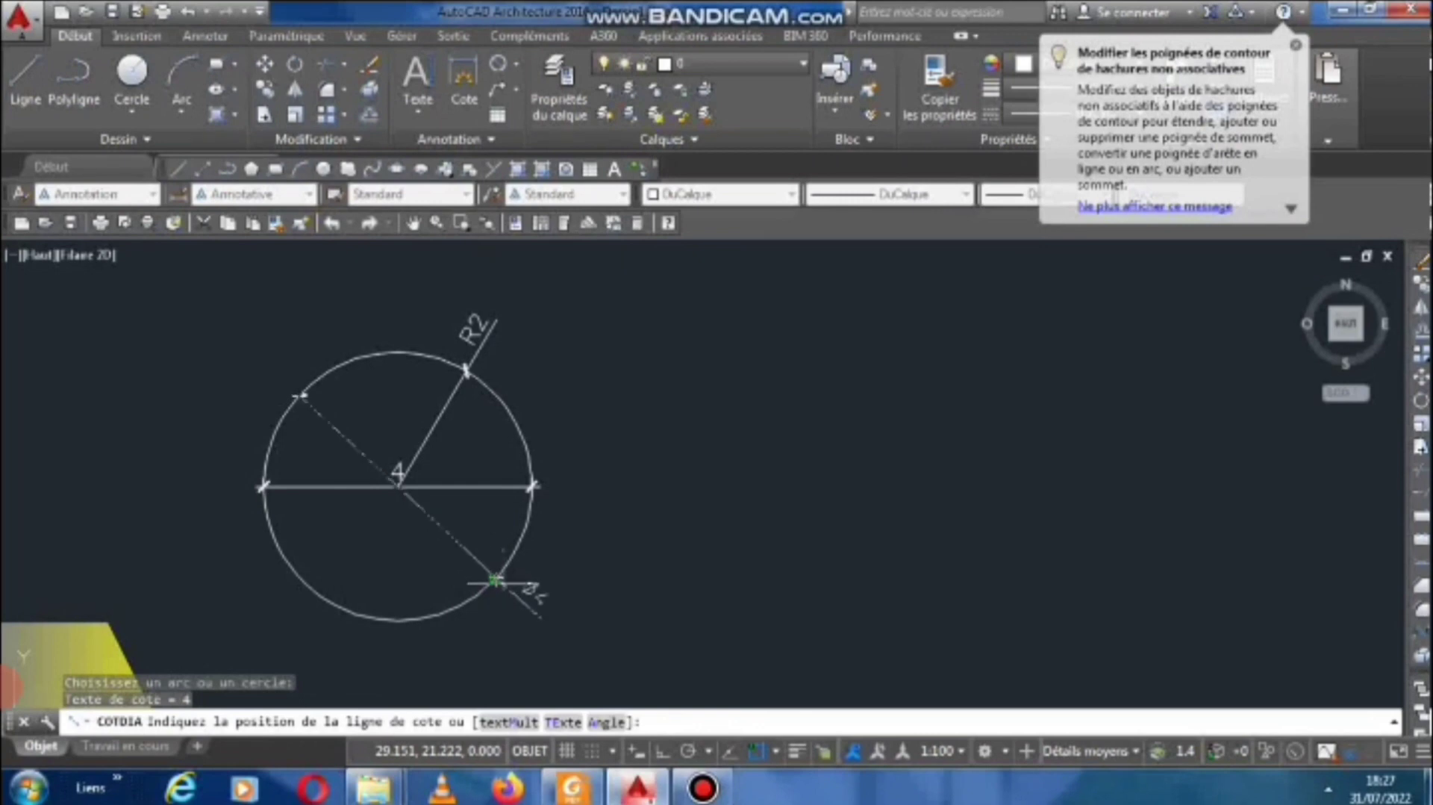
click(575, 581)
scroll(541, 595, up, 6)
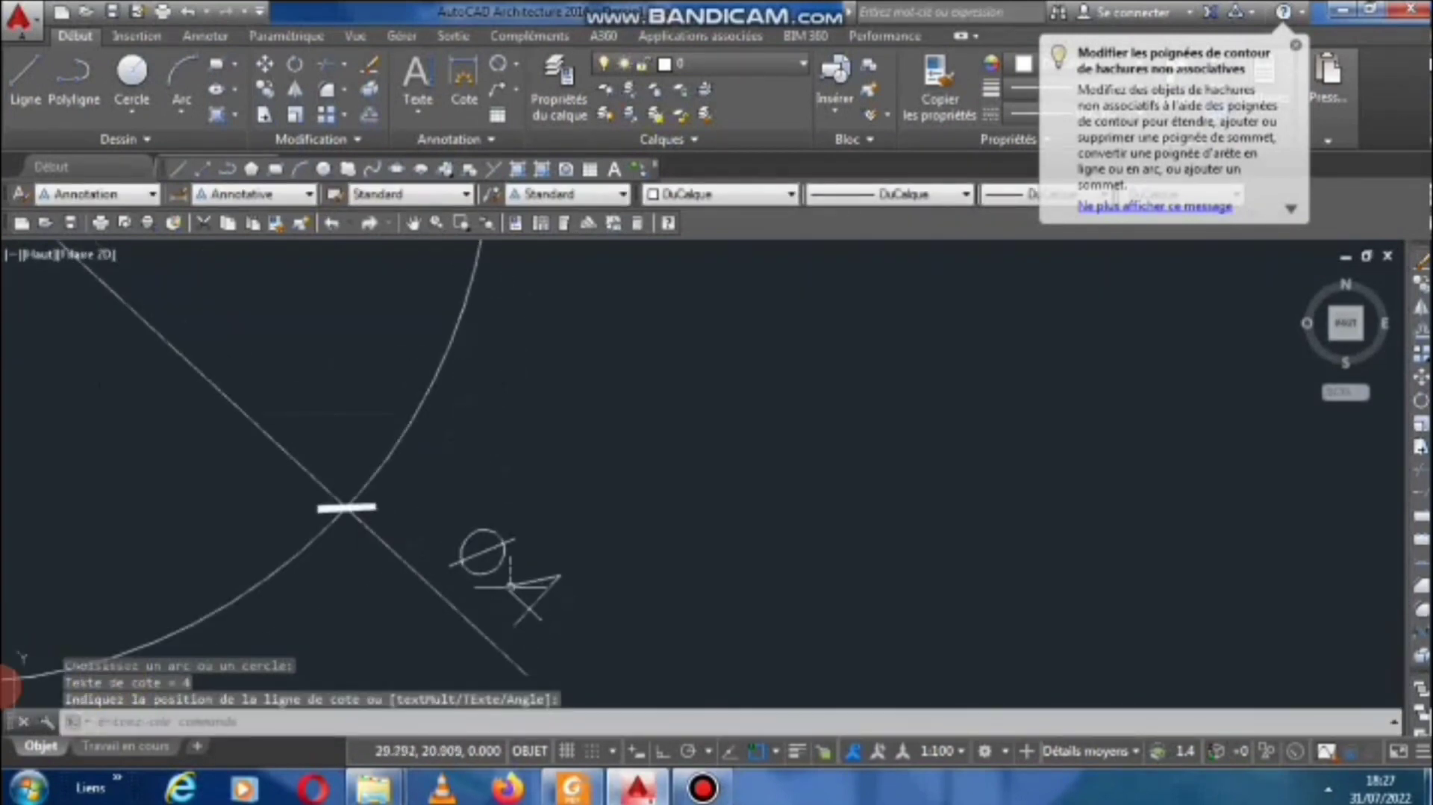
scroll(486, 552, down, 6)
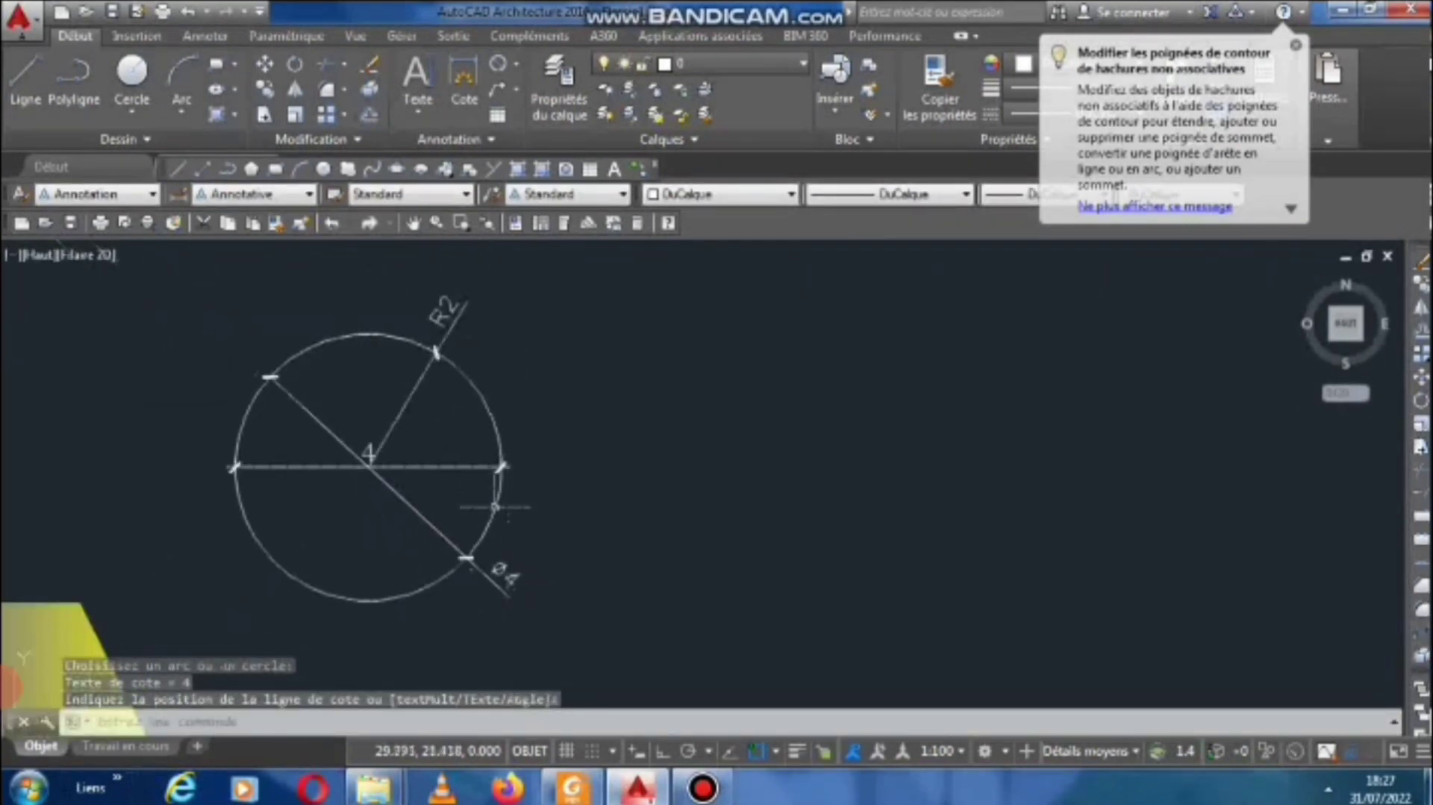
click(447, 310)
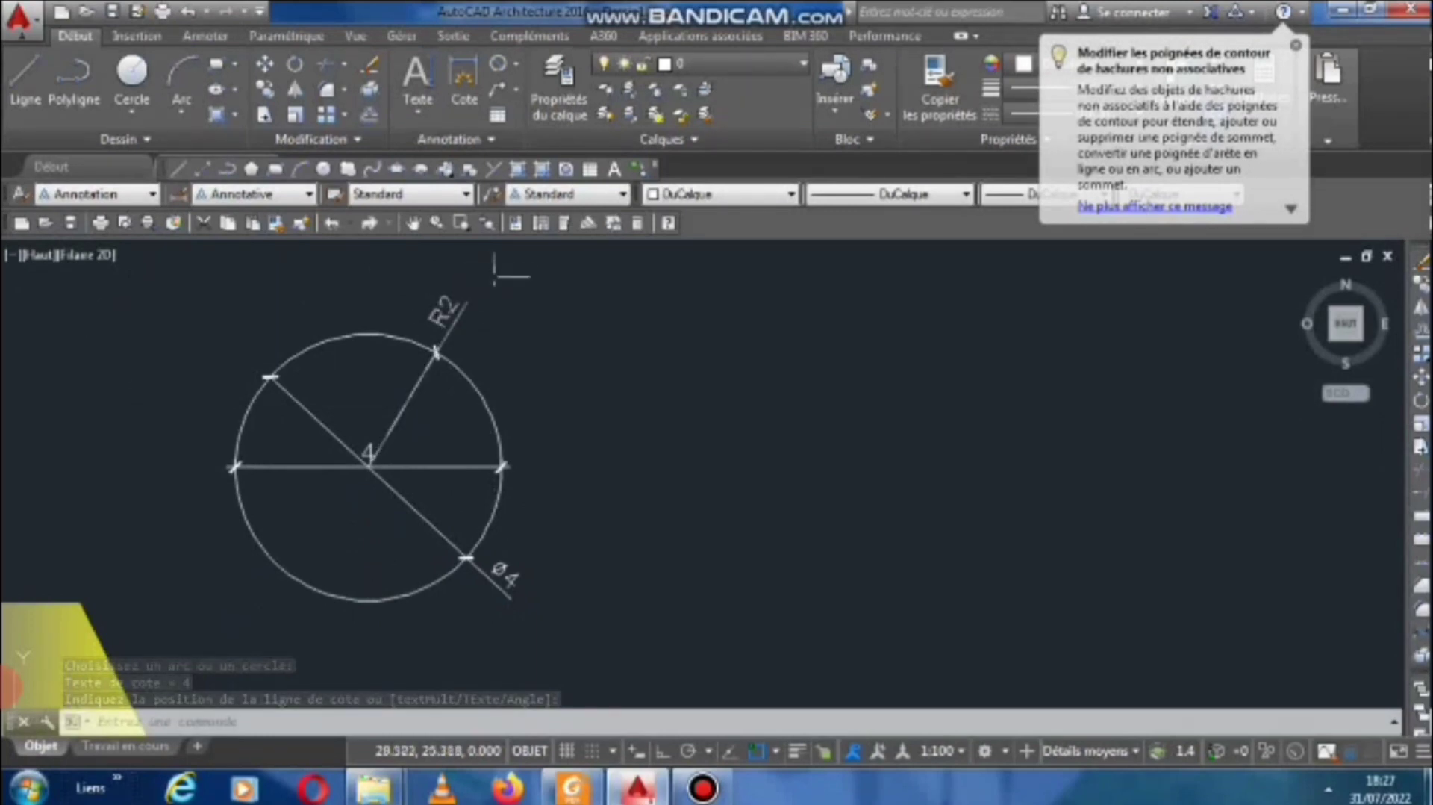
click(518, 66)
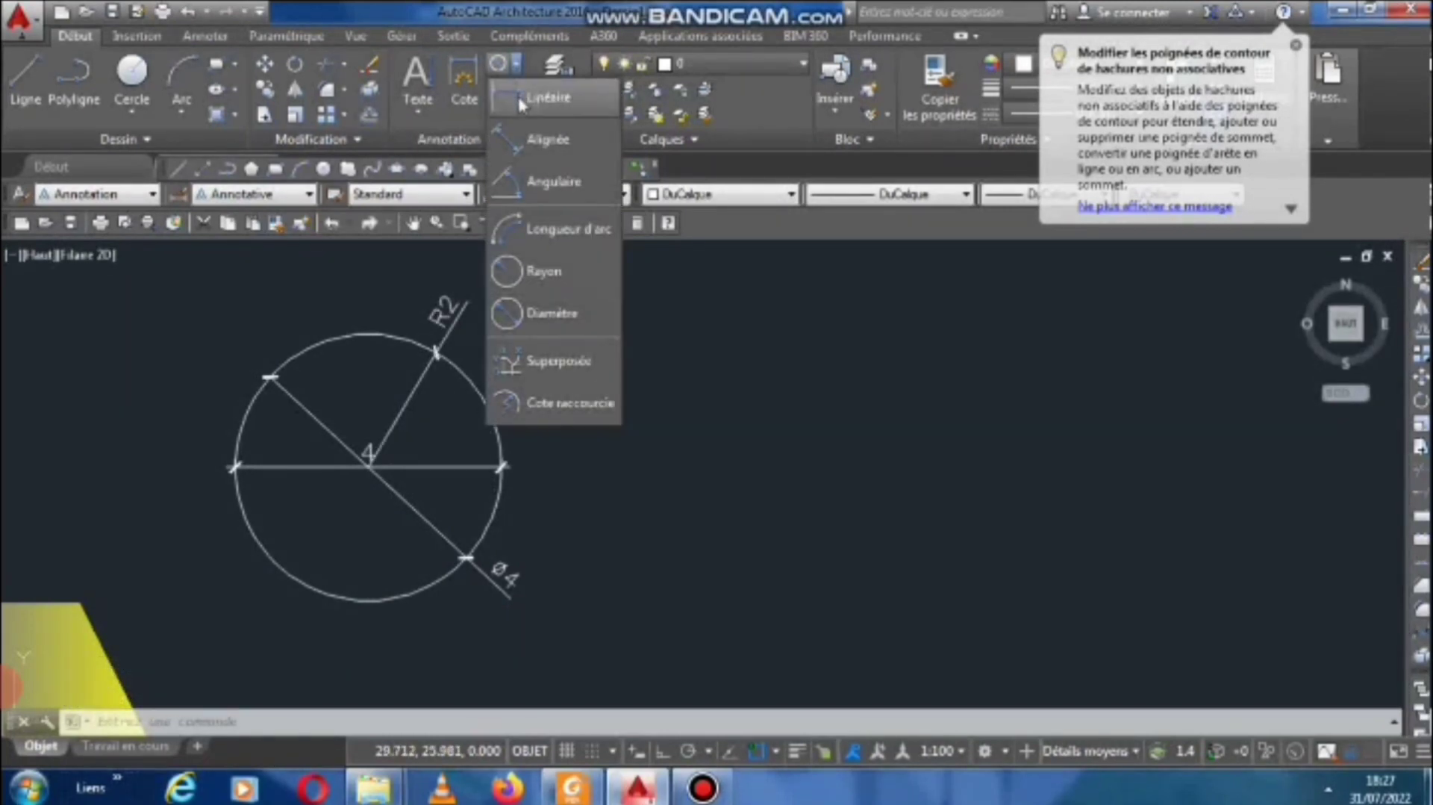
click(516, 65)
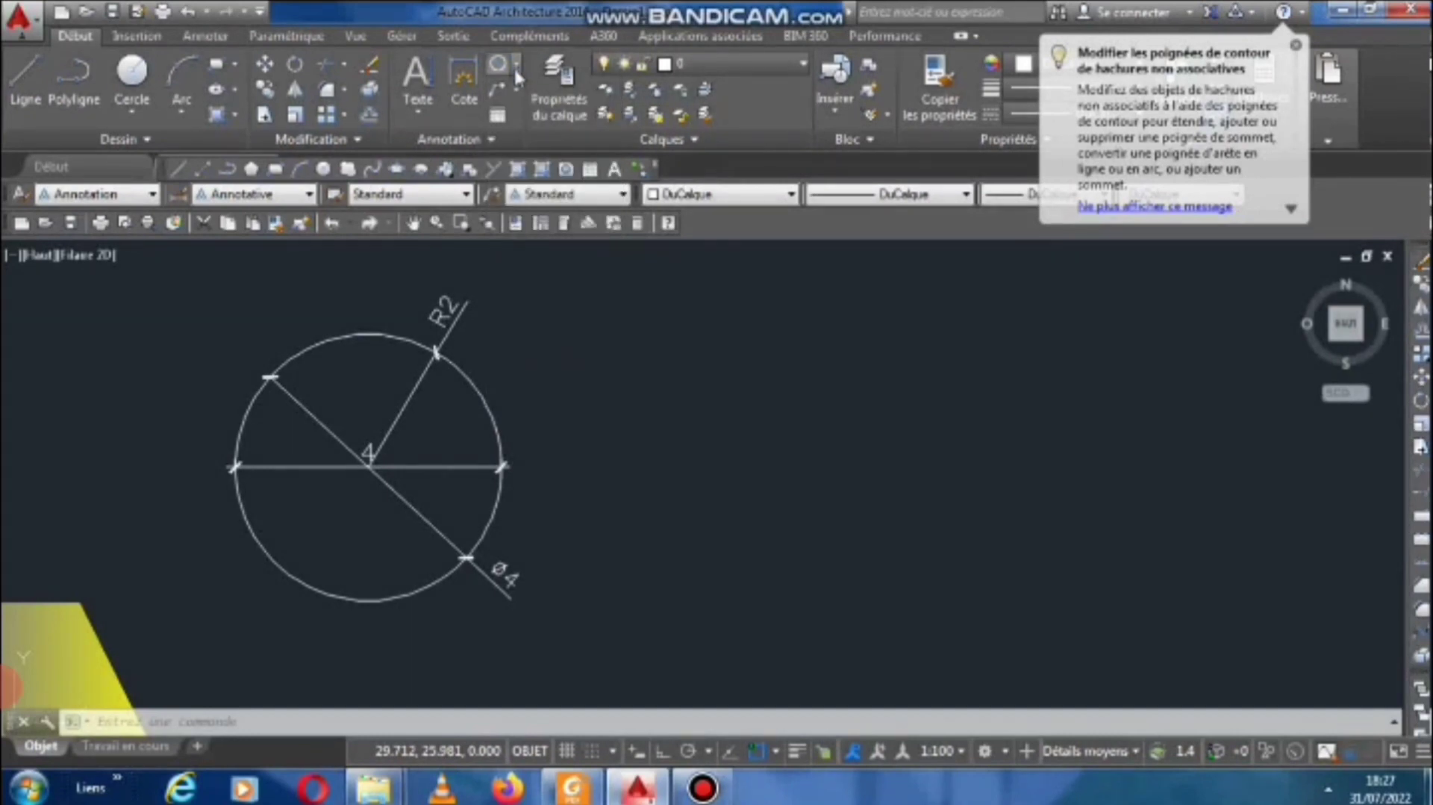
Dismiss the hatch grip tip and open the layer properties manager.
click(1296, 48)
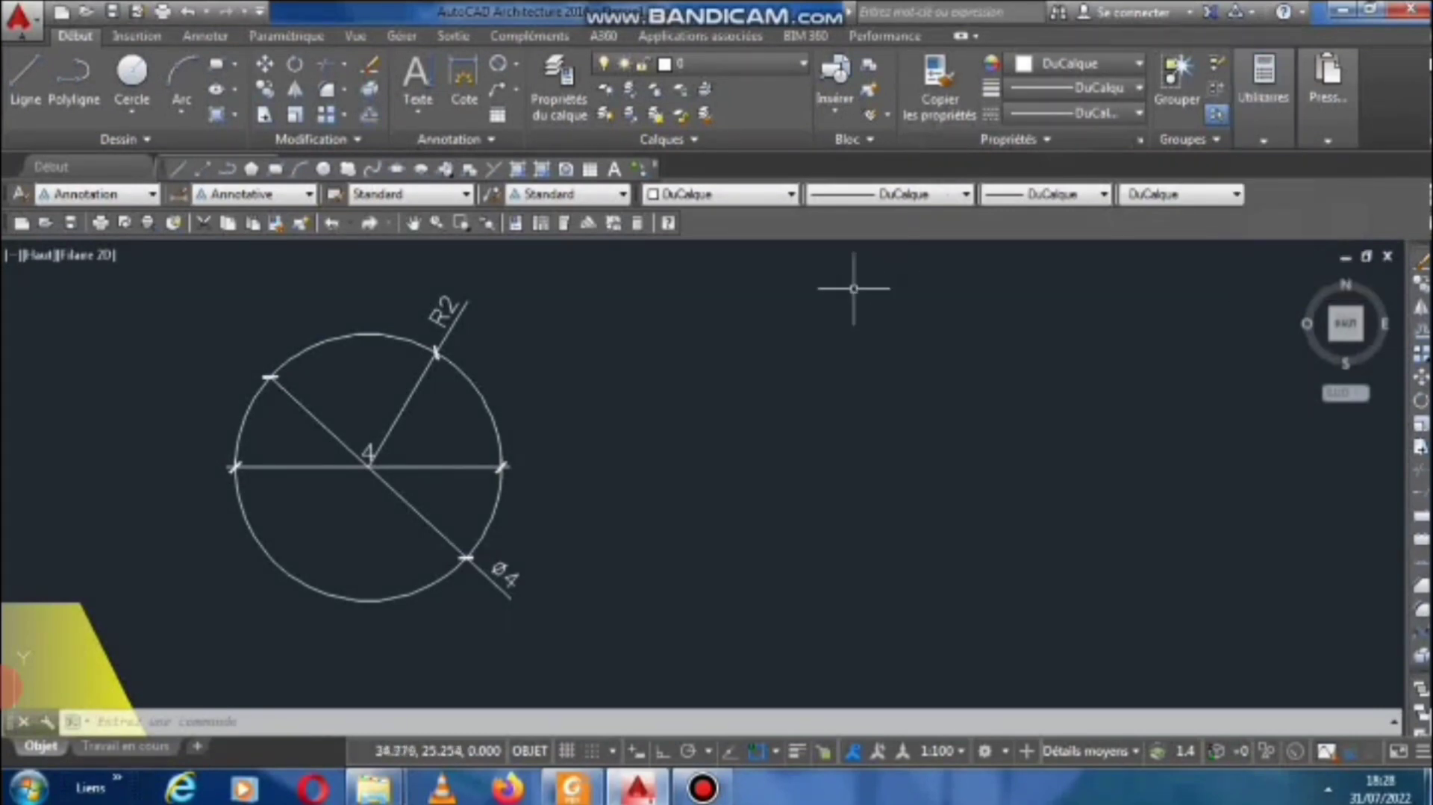
click(562, 110)
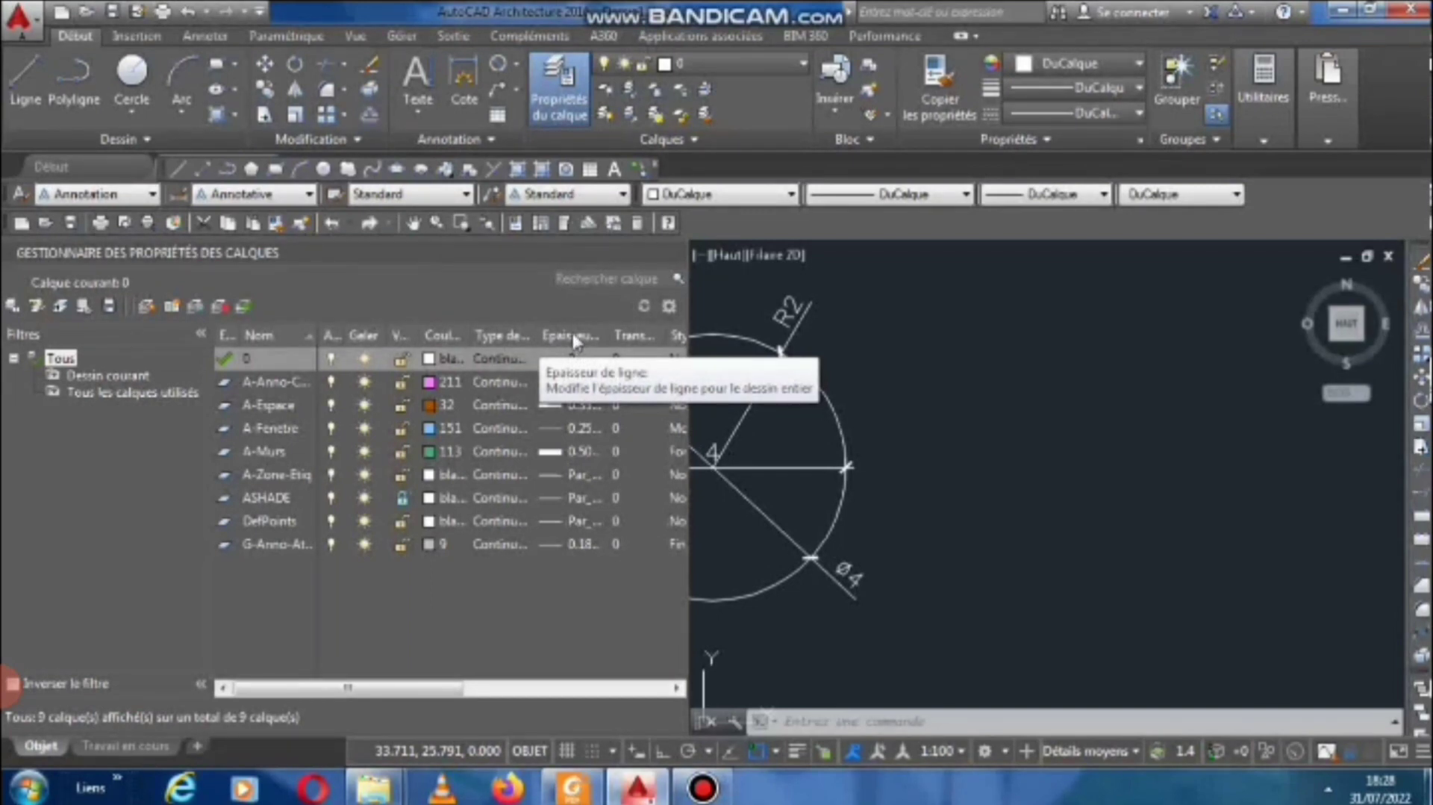
mouse_move(422, 690)
mouse_down()
mouse_move(497, 700)
mouse_move(415, 697)
mouse_up()
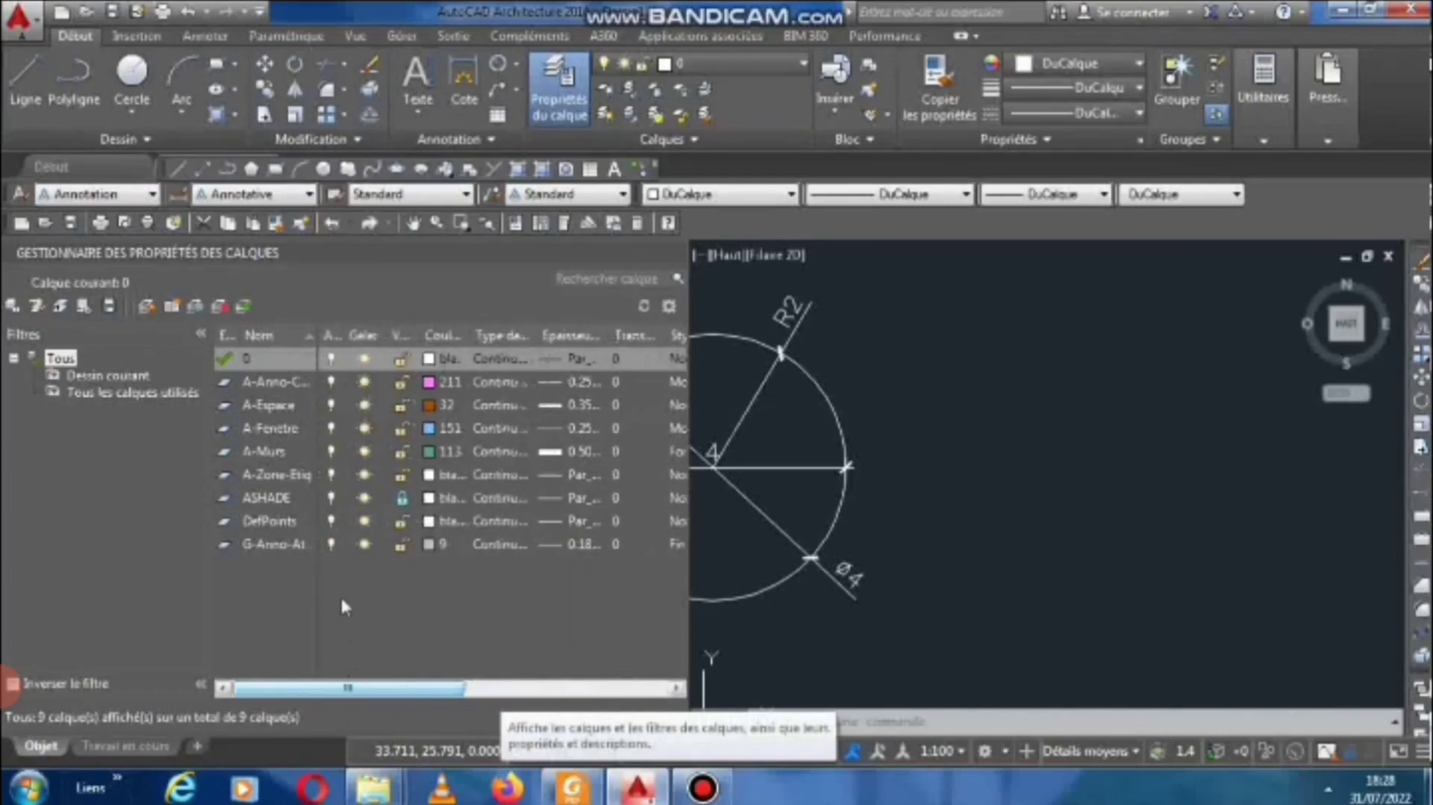
Create a layer named MUR and set its lineweight to 0.35 mm.
click(147, 307)
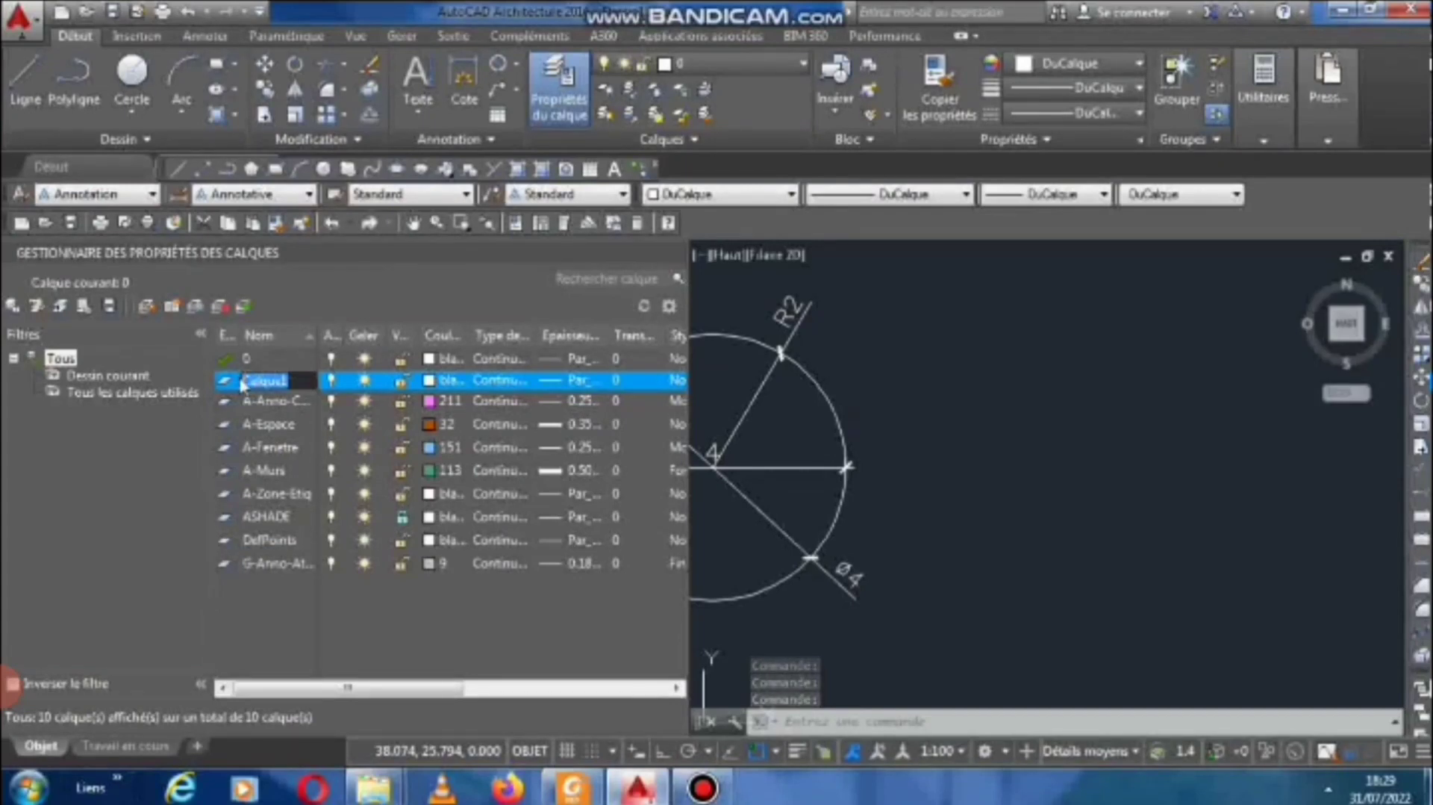
text(A)
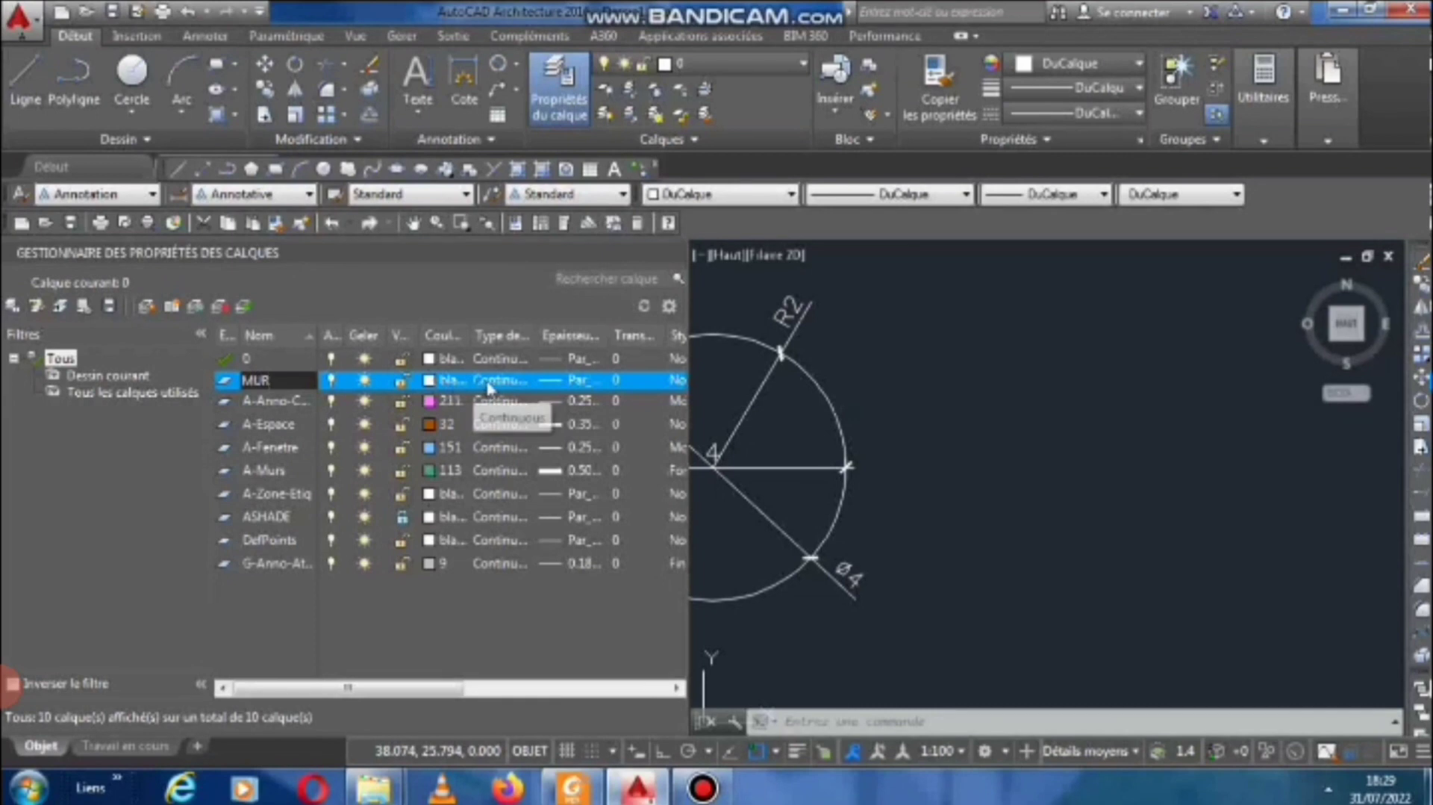
click(552, 381)
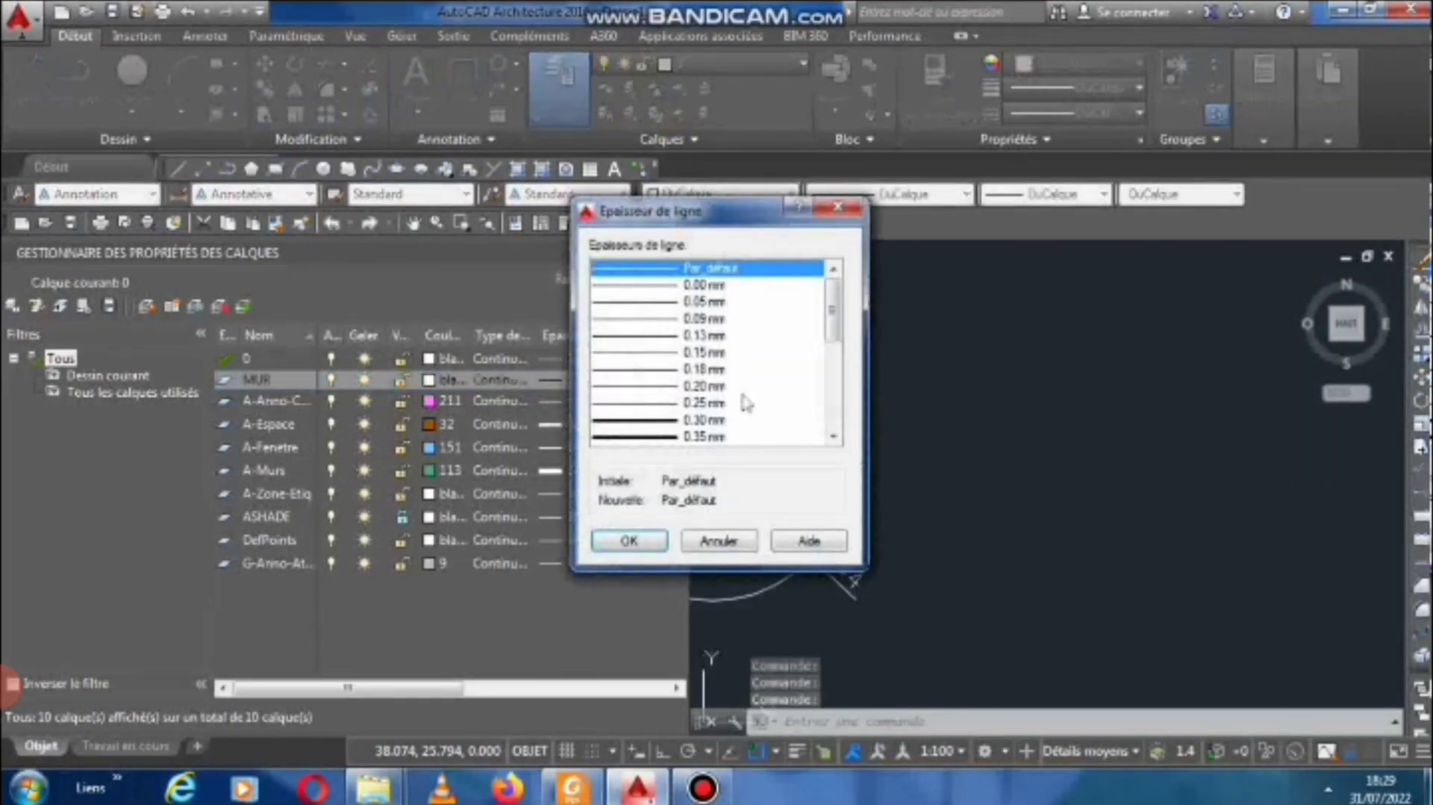
click(698, 436)
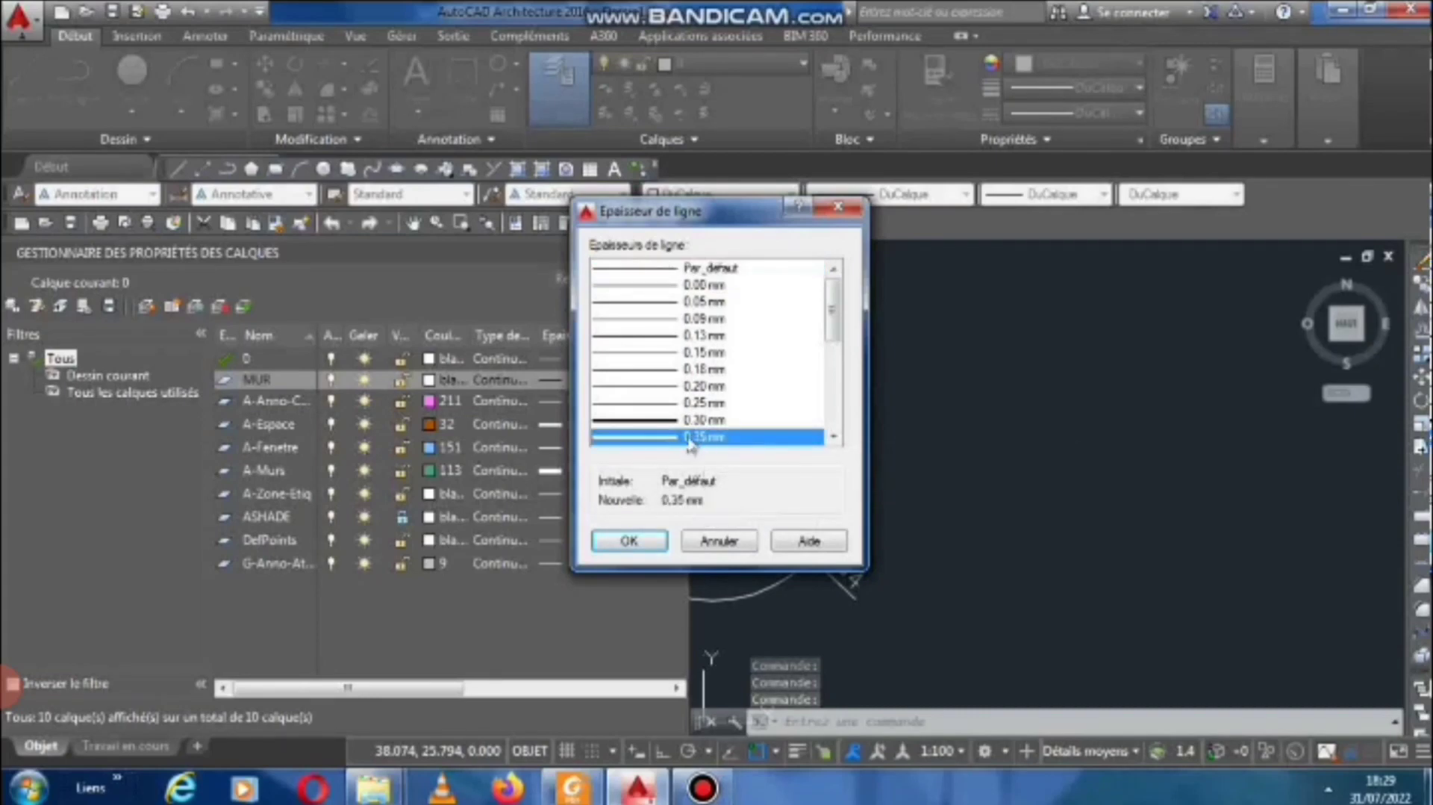
click(629, 540)
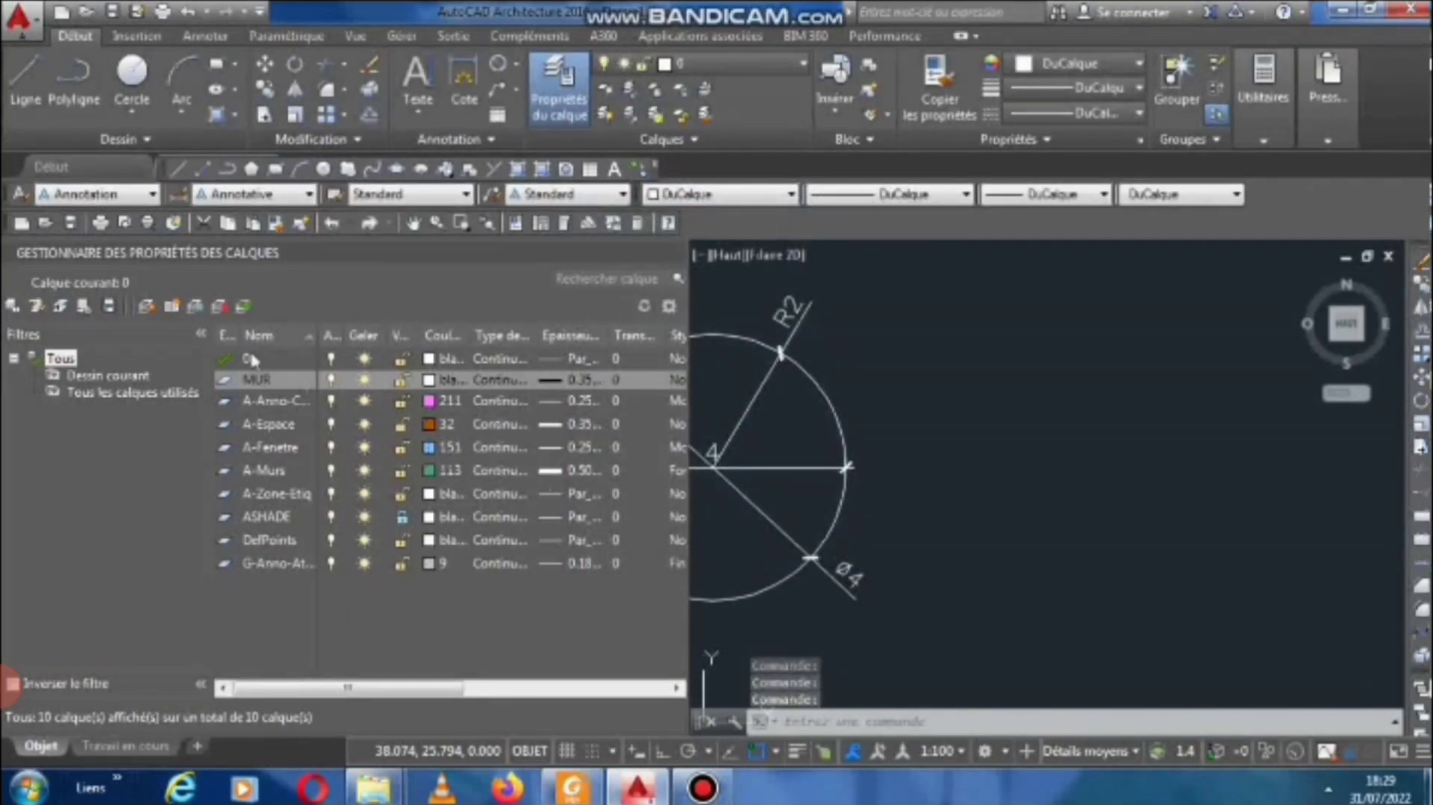
Create another layer named FENETRE.
click(147, 306)
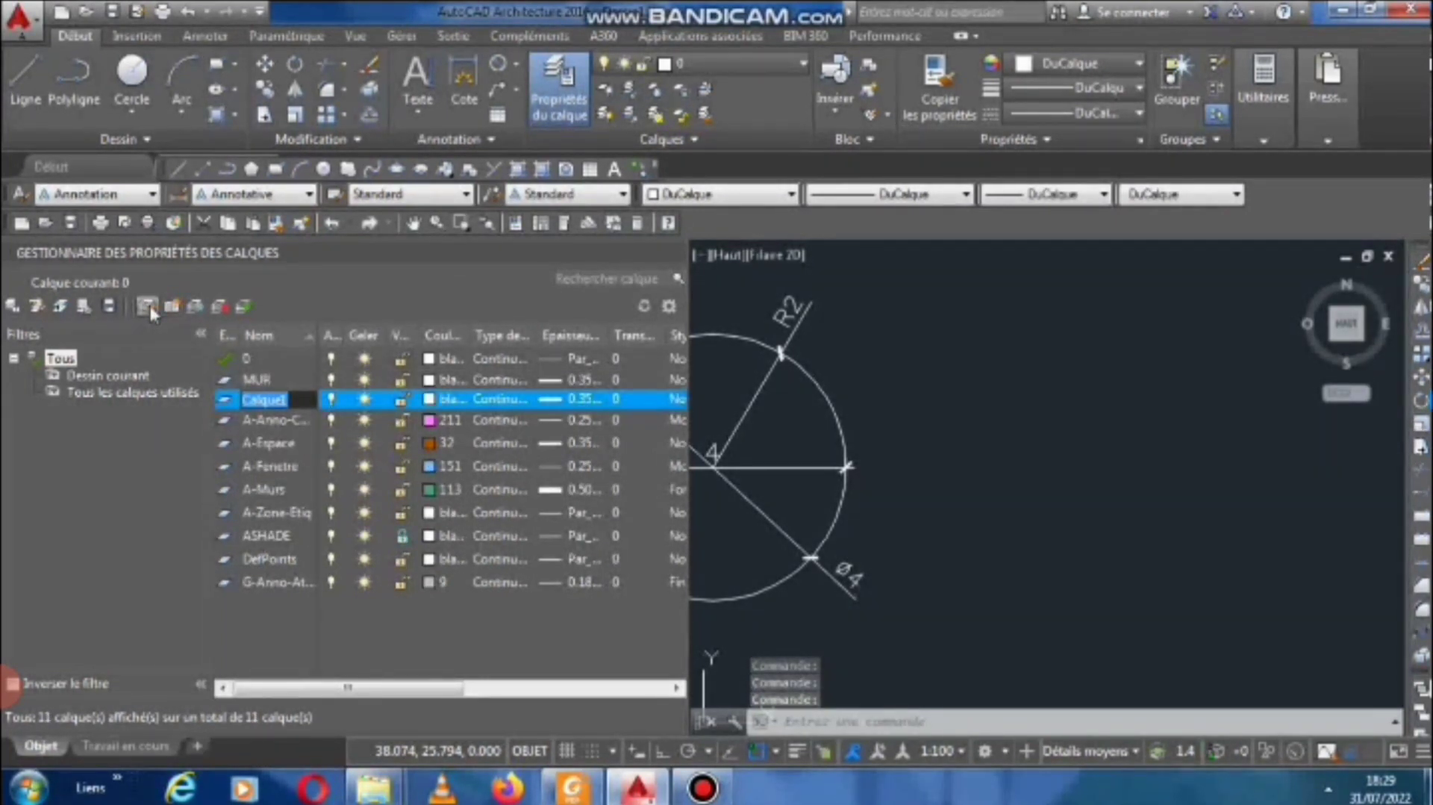
text(HENETRE)
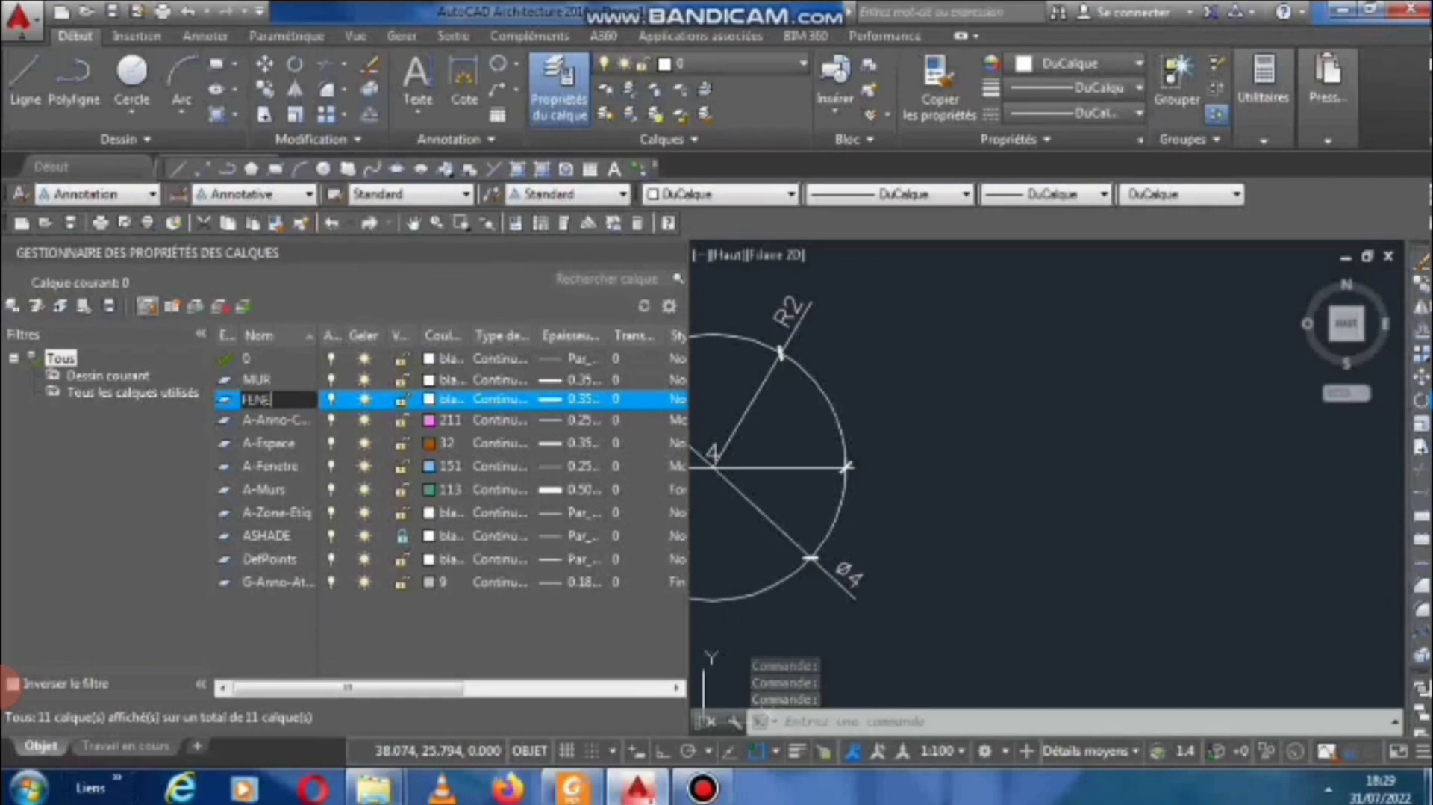